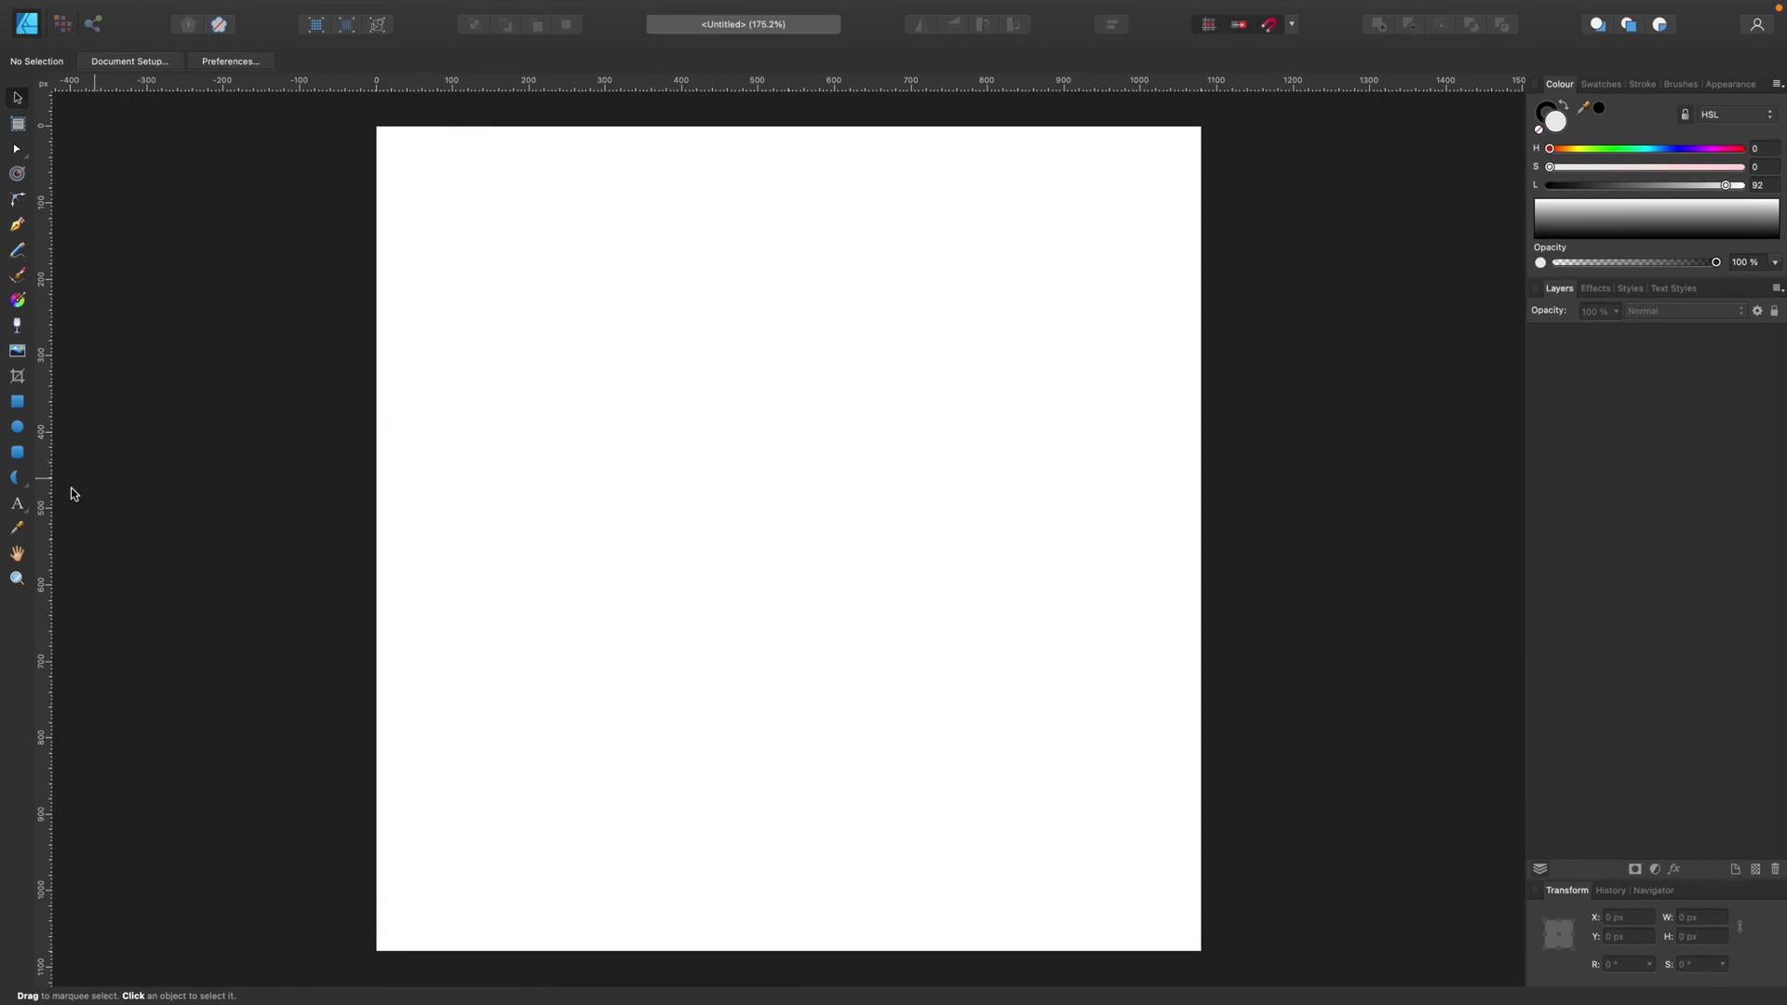
# - Add art text 'Affinity' near the centre of the page
pyautogui.click(18, 505)
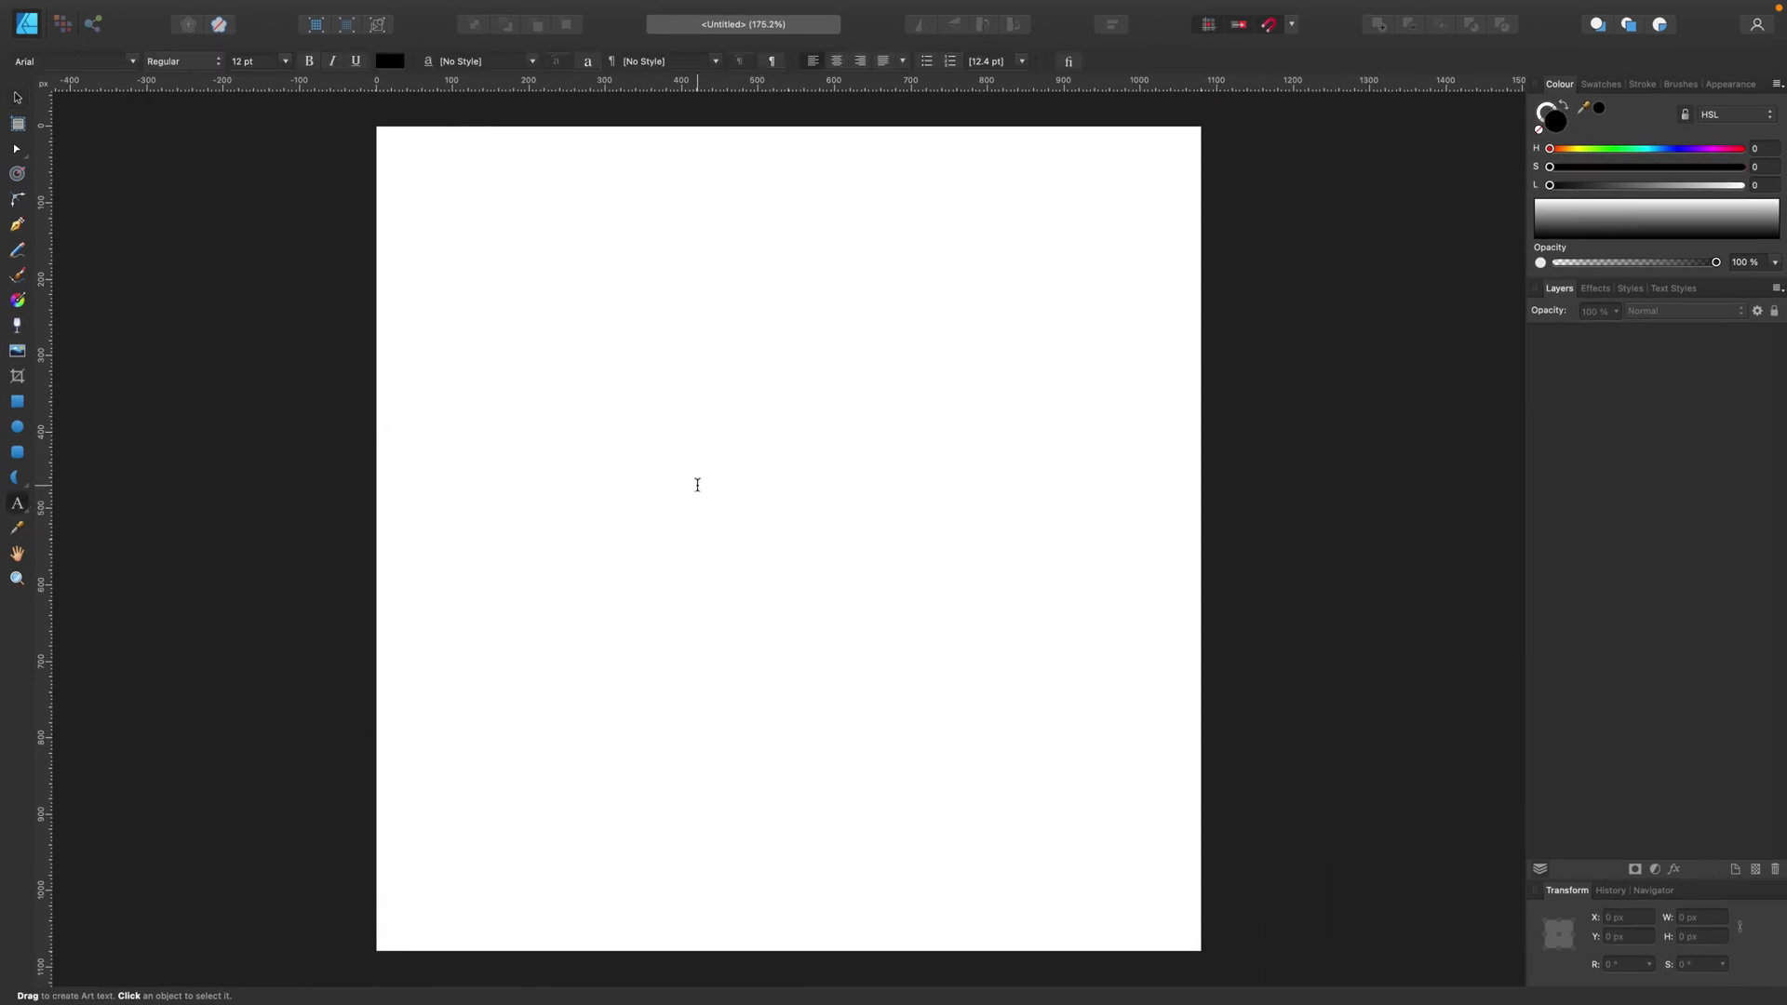
pyautogui.click(697, 485)
pyautogui.write('Affi')
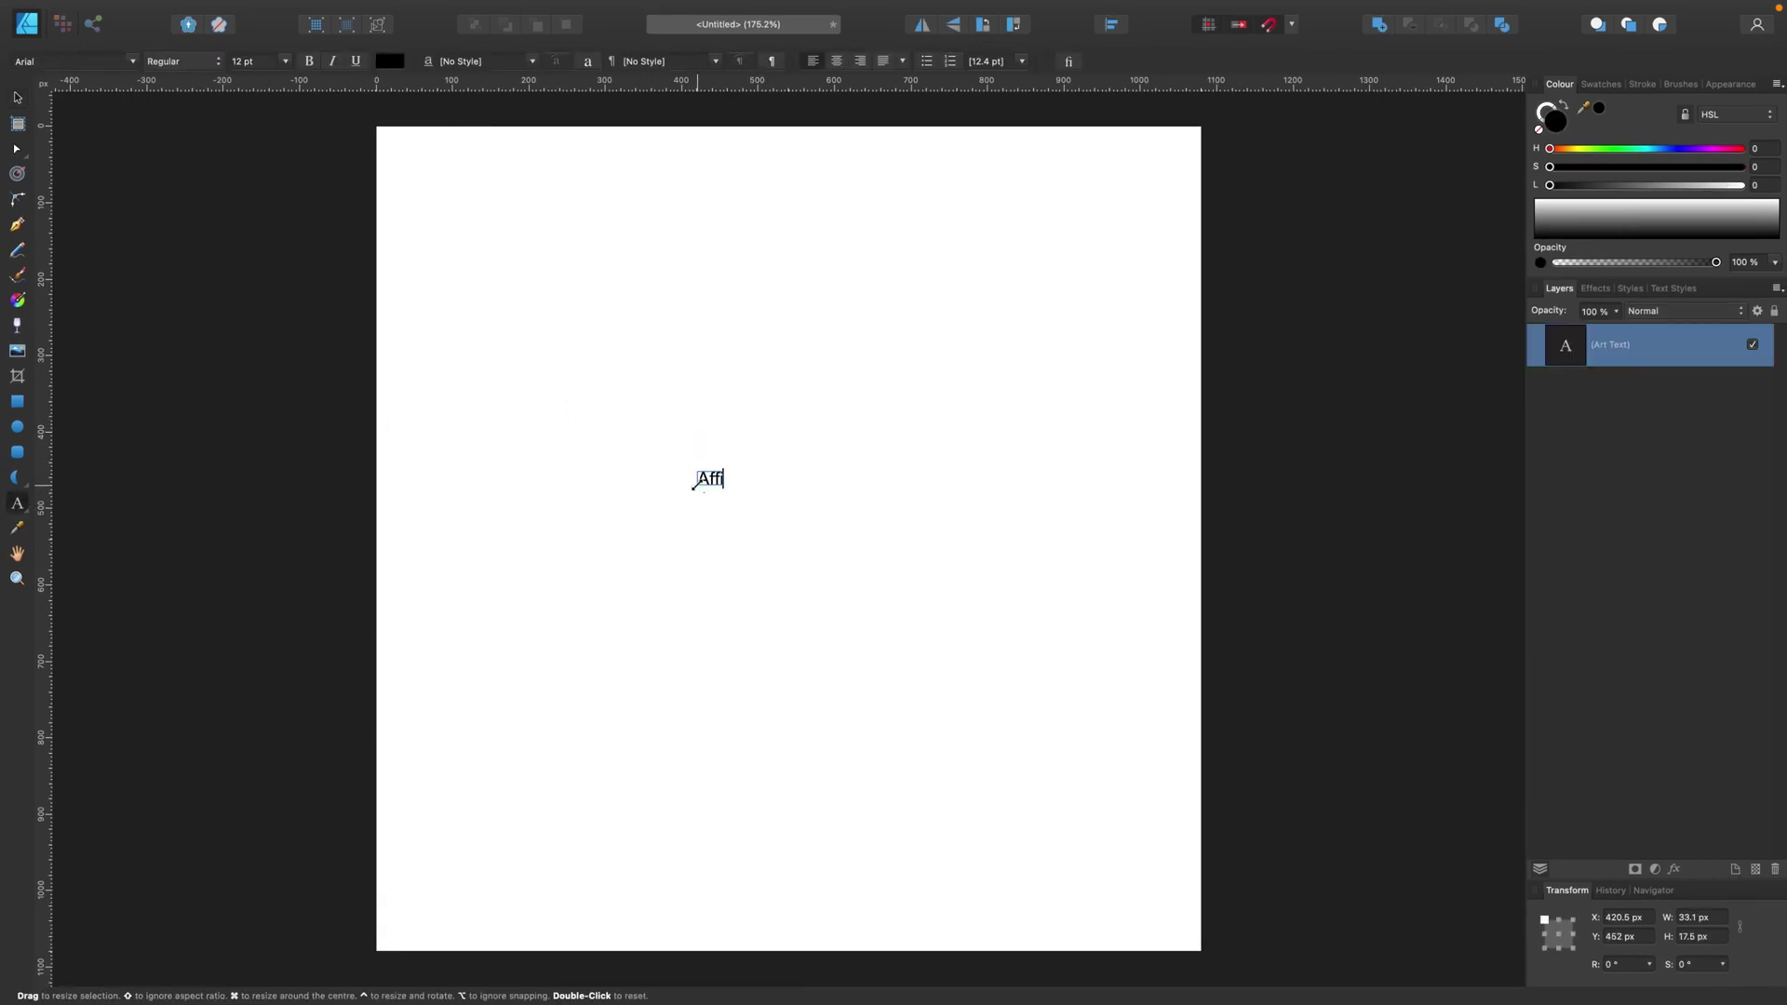
pyautogui.write('nity')
pyautogui.press('Escape')
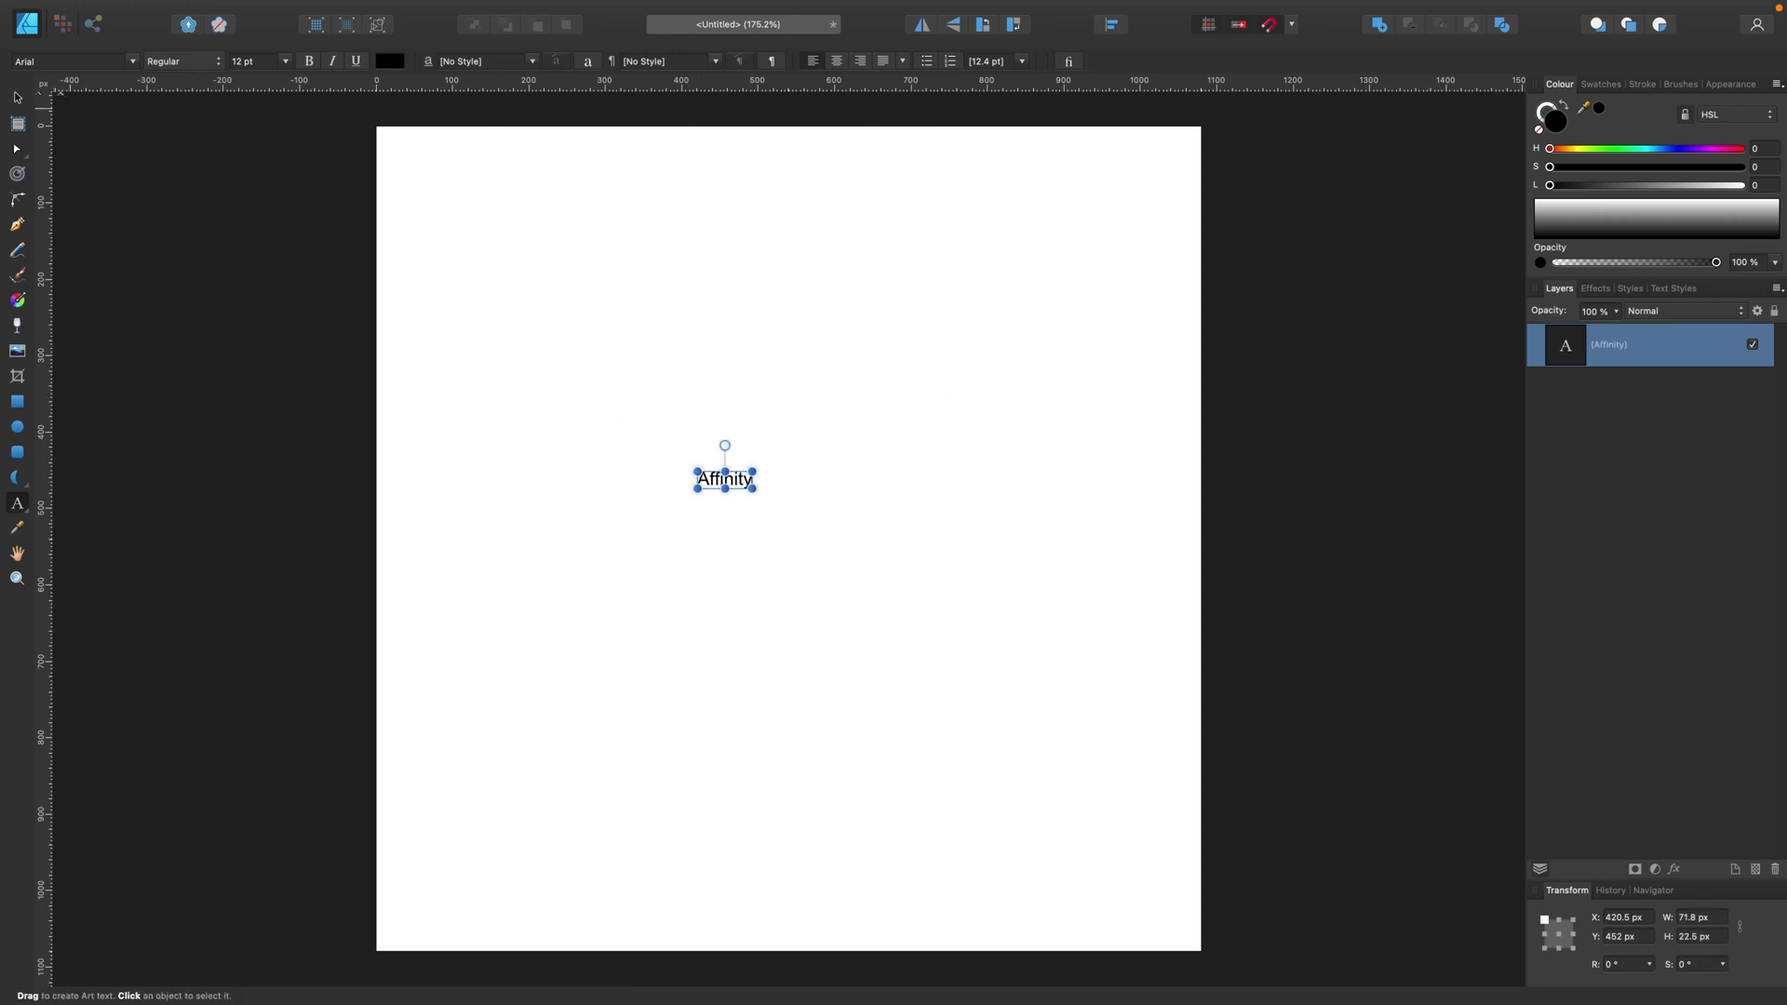
# - Enlarge the Affinity text to about 74.5 pt and select all its letters
pyautogui.press('v')
pyautogui.moveTo(752, 488); pyautogui.dragTo(1017, 638)
pyautogui.moveTo(987, 568); pyautogui.dragTo(915, 562)
pyautogui.press('t')
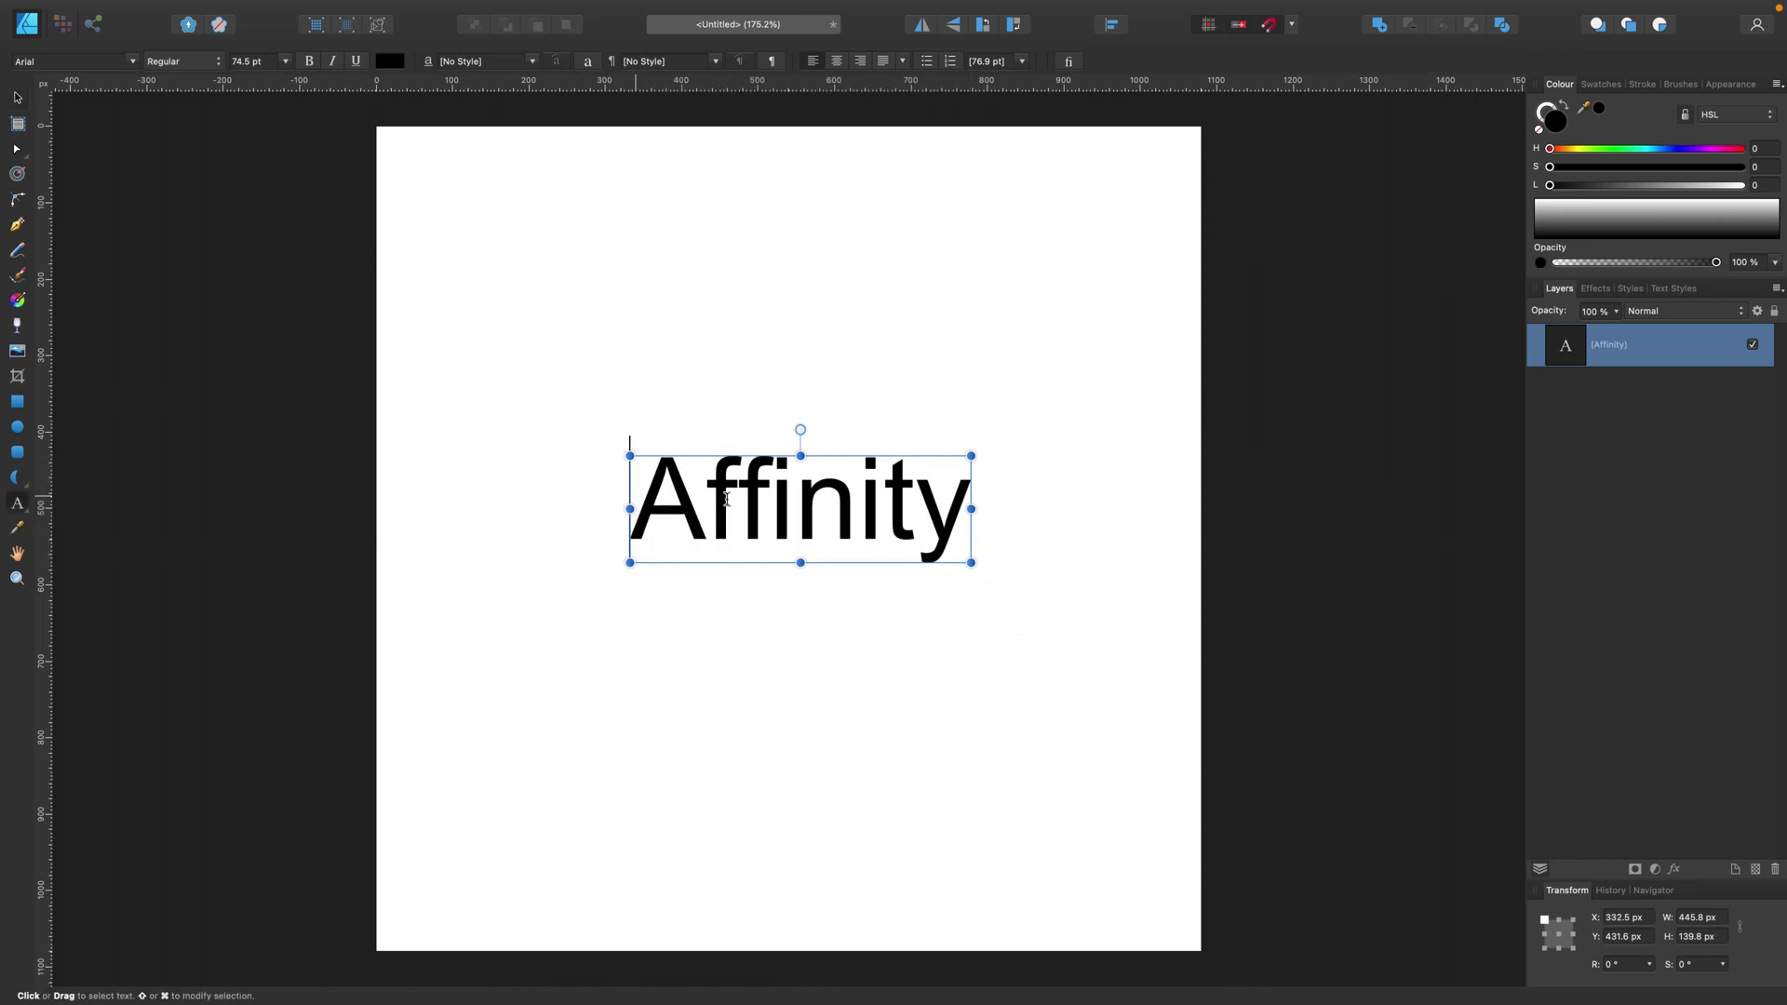
pyautogui.moveTo(633, 502); pyautogui.dragTo(987, 507)
# - Find LEMON MILK in the font family list and apply it to the Affinity text
pyautogui.click(133, 61)
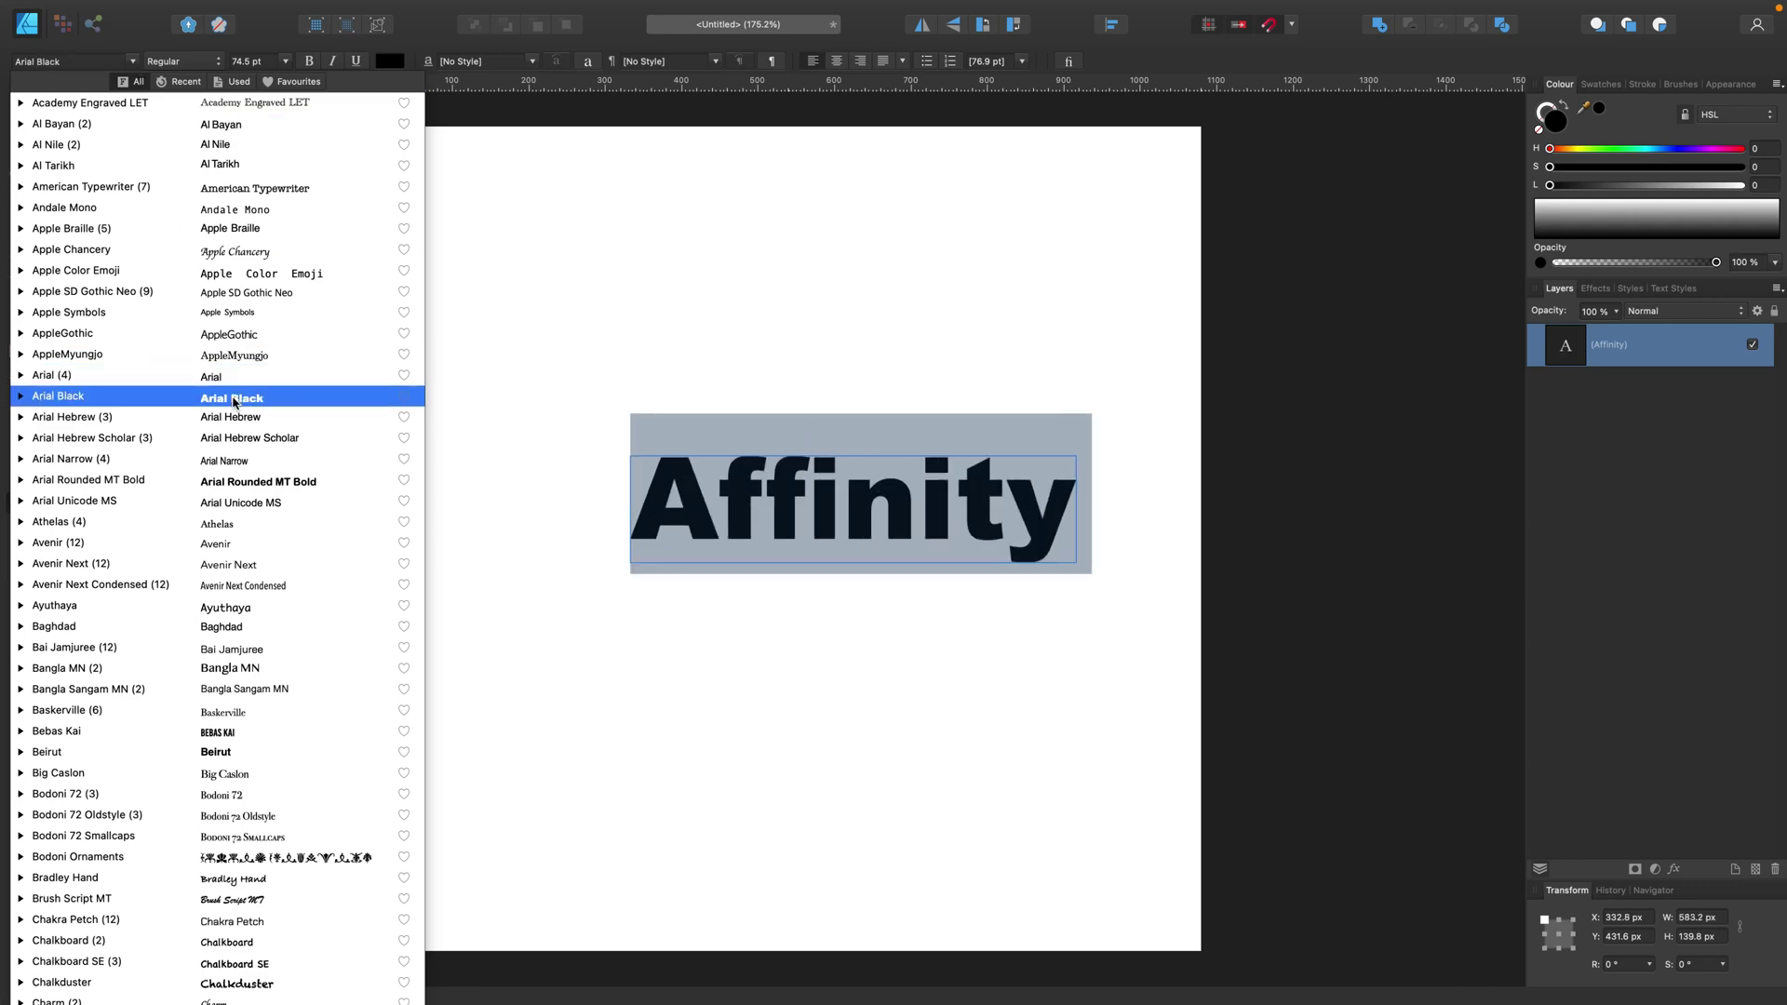
pyautogui.scroll(-10, 233, 402)
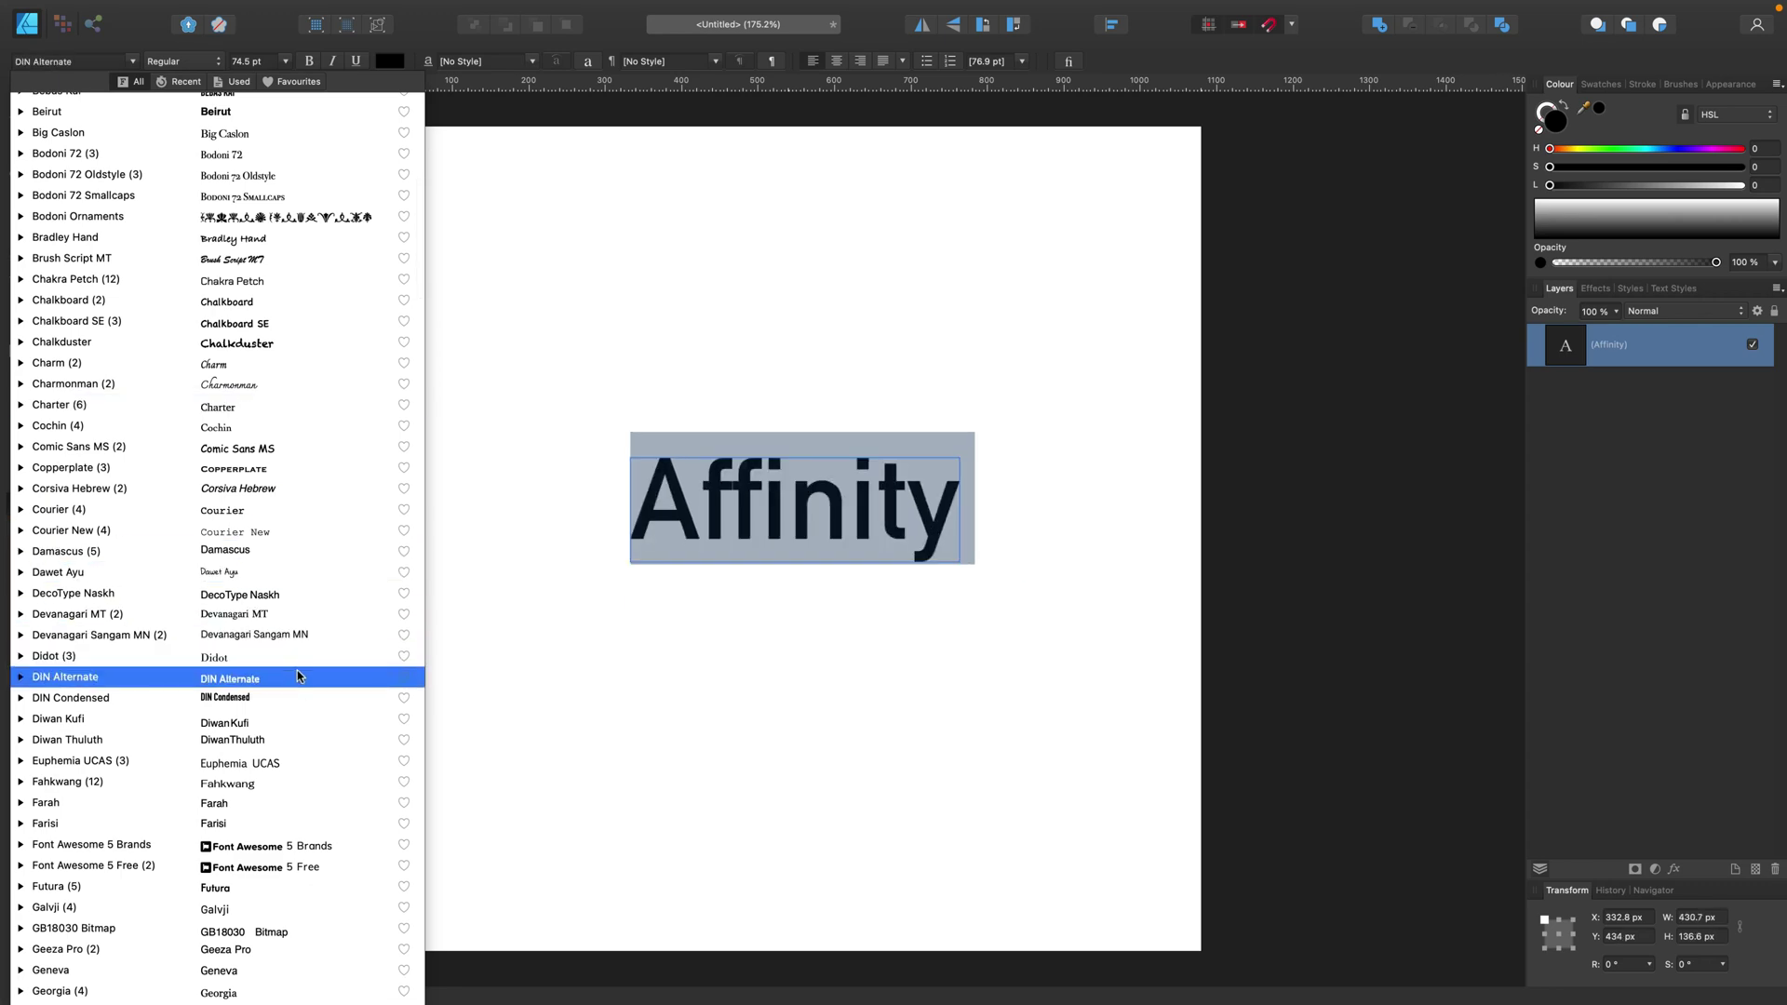
pyautogui.scroll(-5, 299, 693)
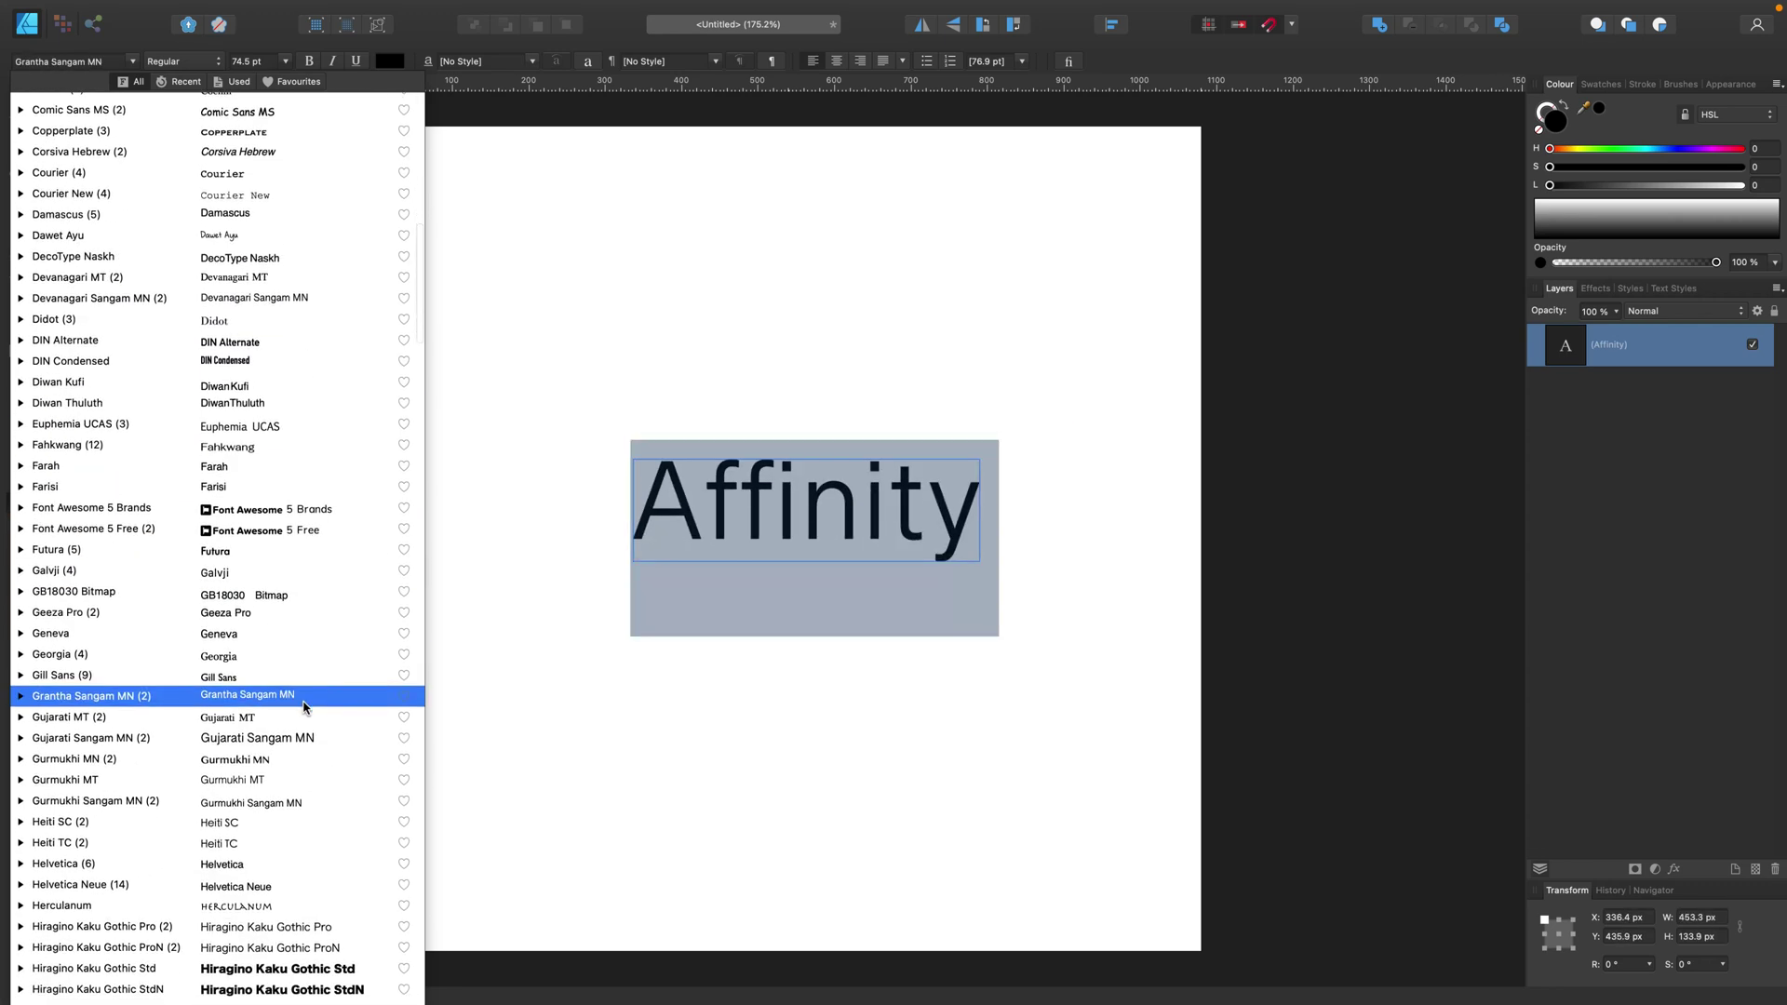
pyautogui.scroll(-4, 304, 707)
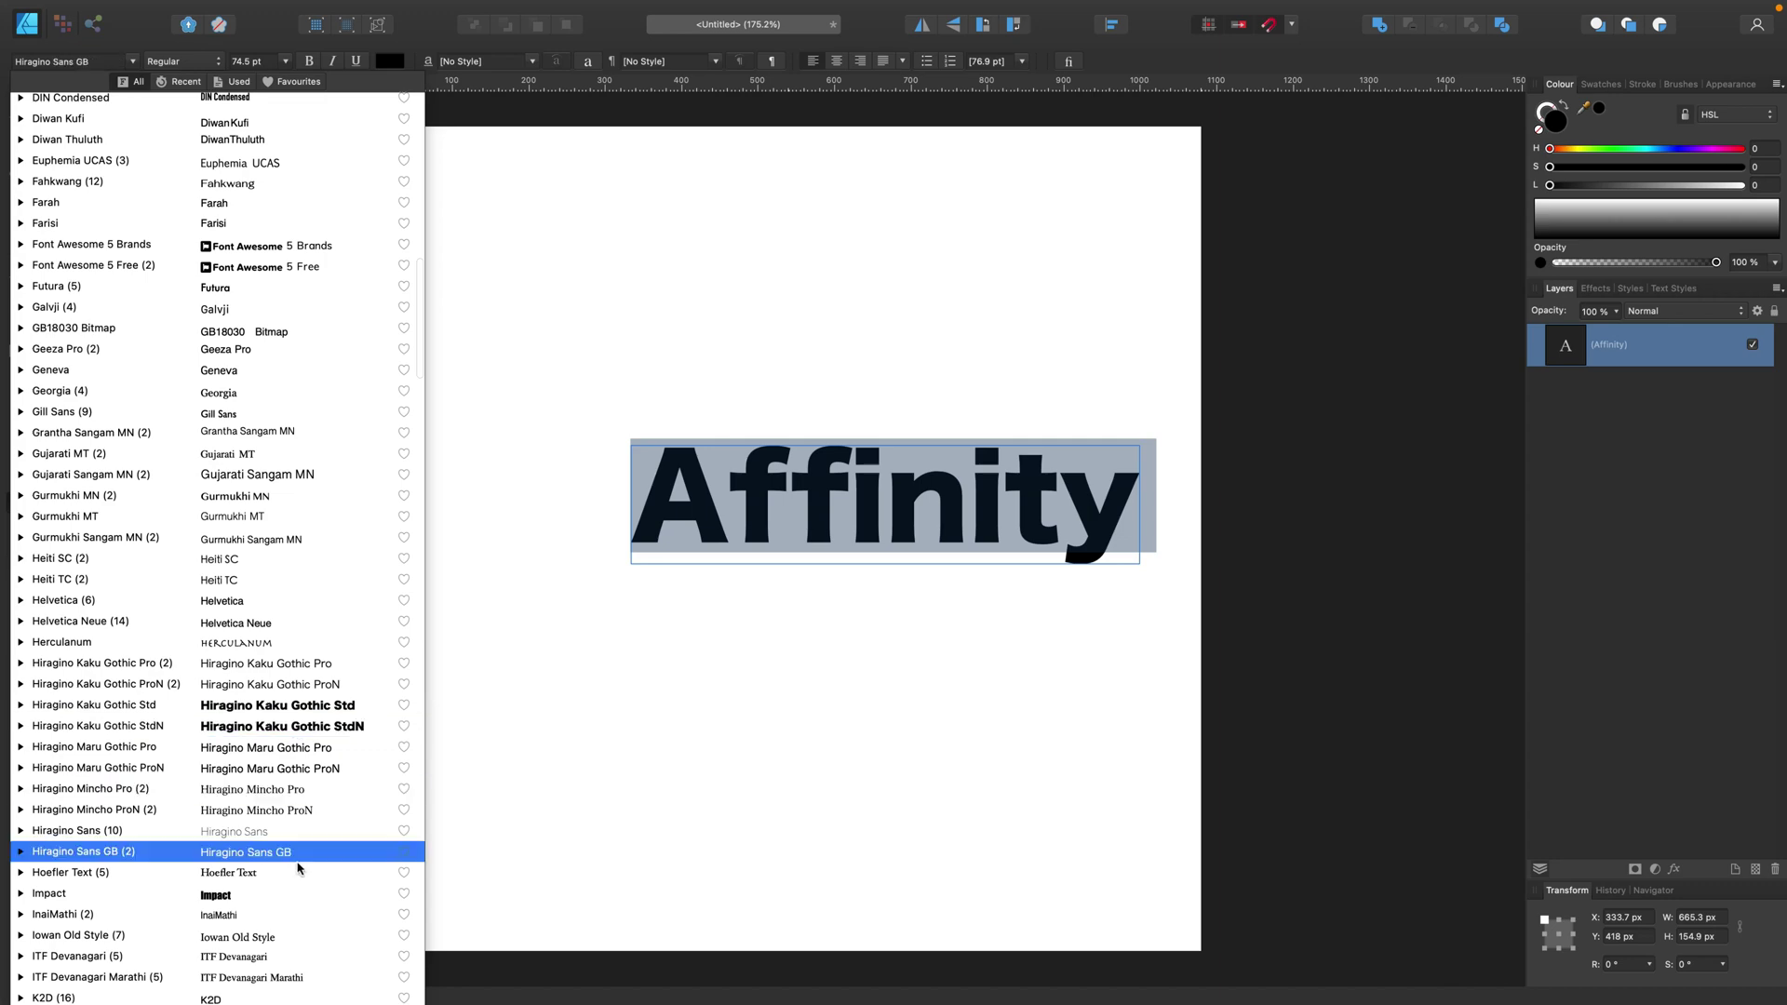
pyautogui.scroll(-4, 298, 884)
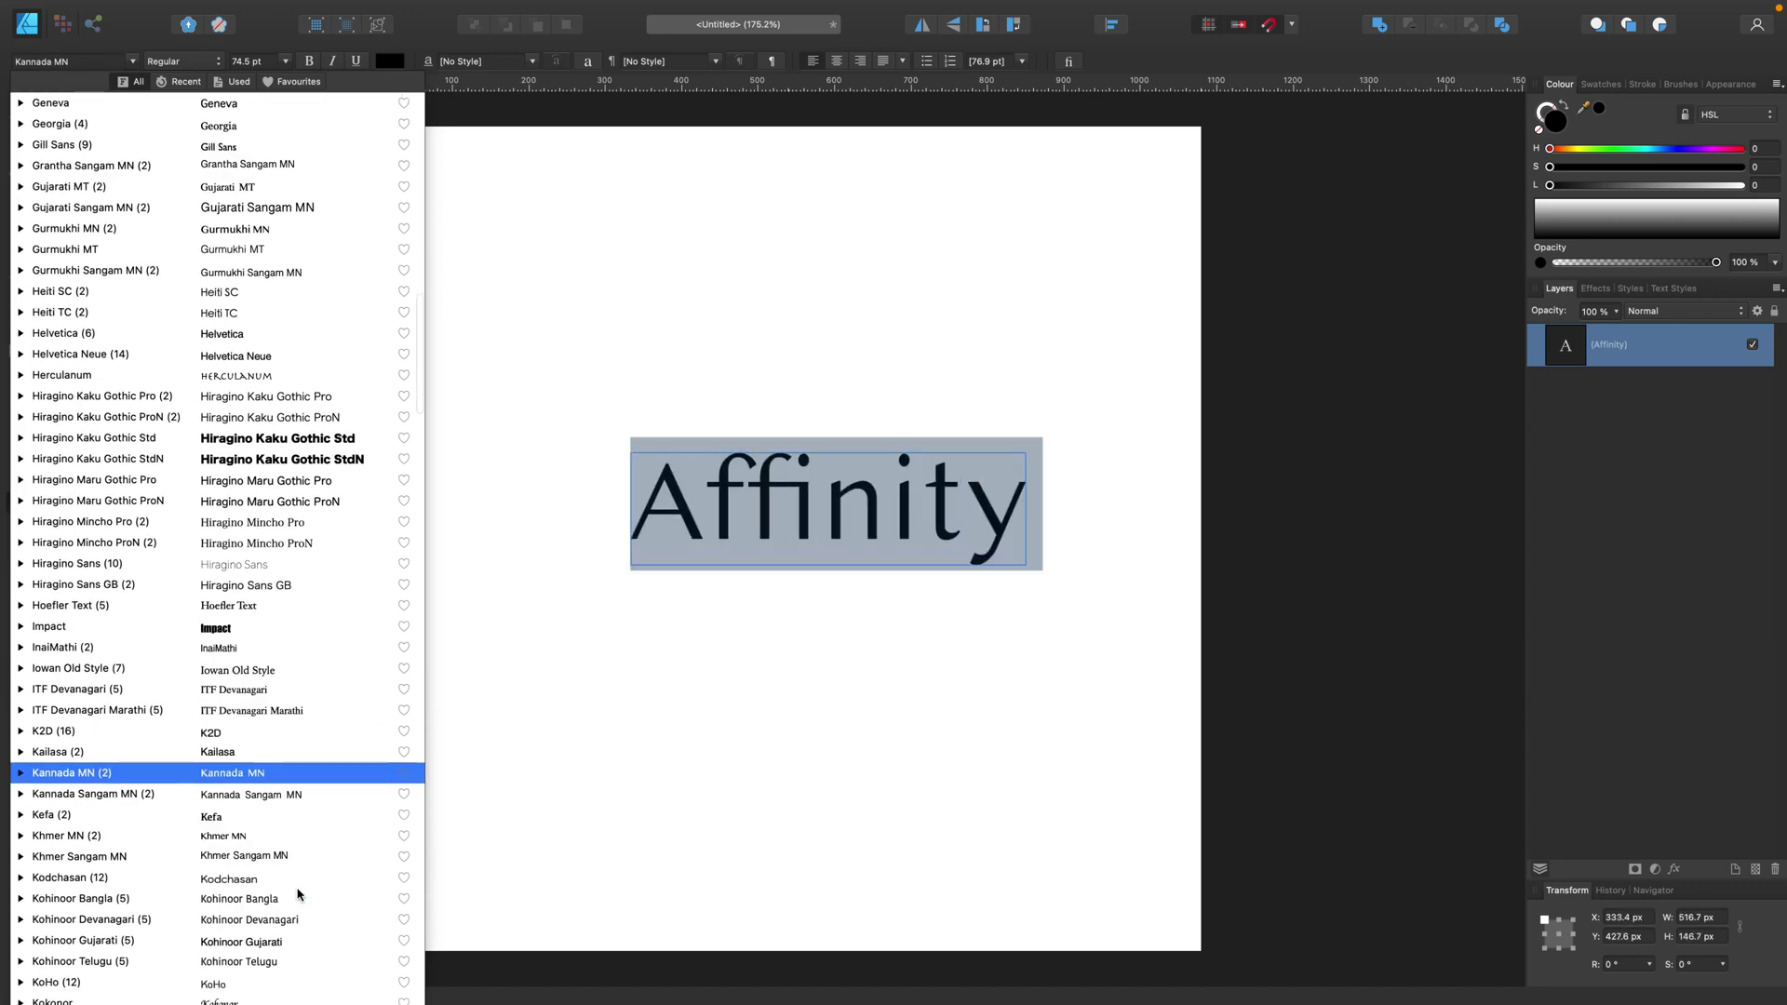
pyautogui.scroll(-5, 298, 895)
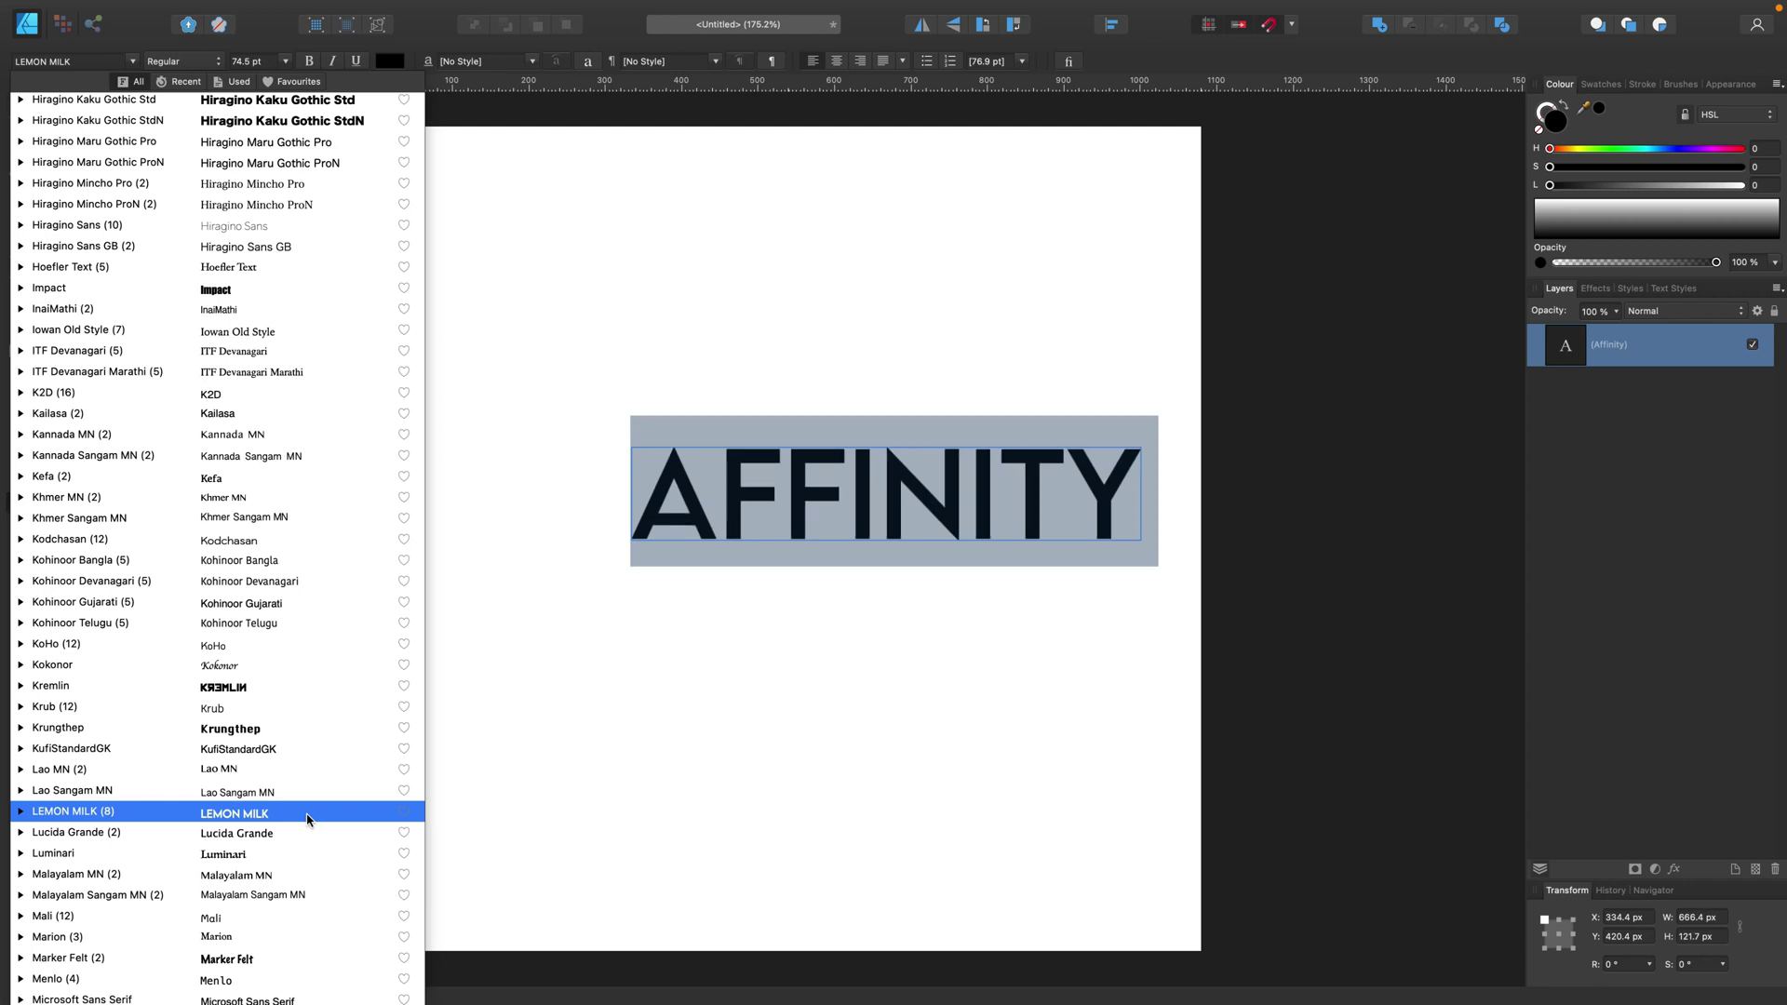
pyautogui.click(308, 815)
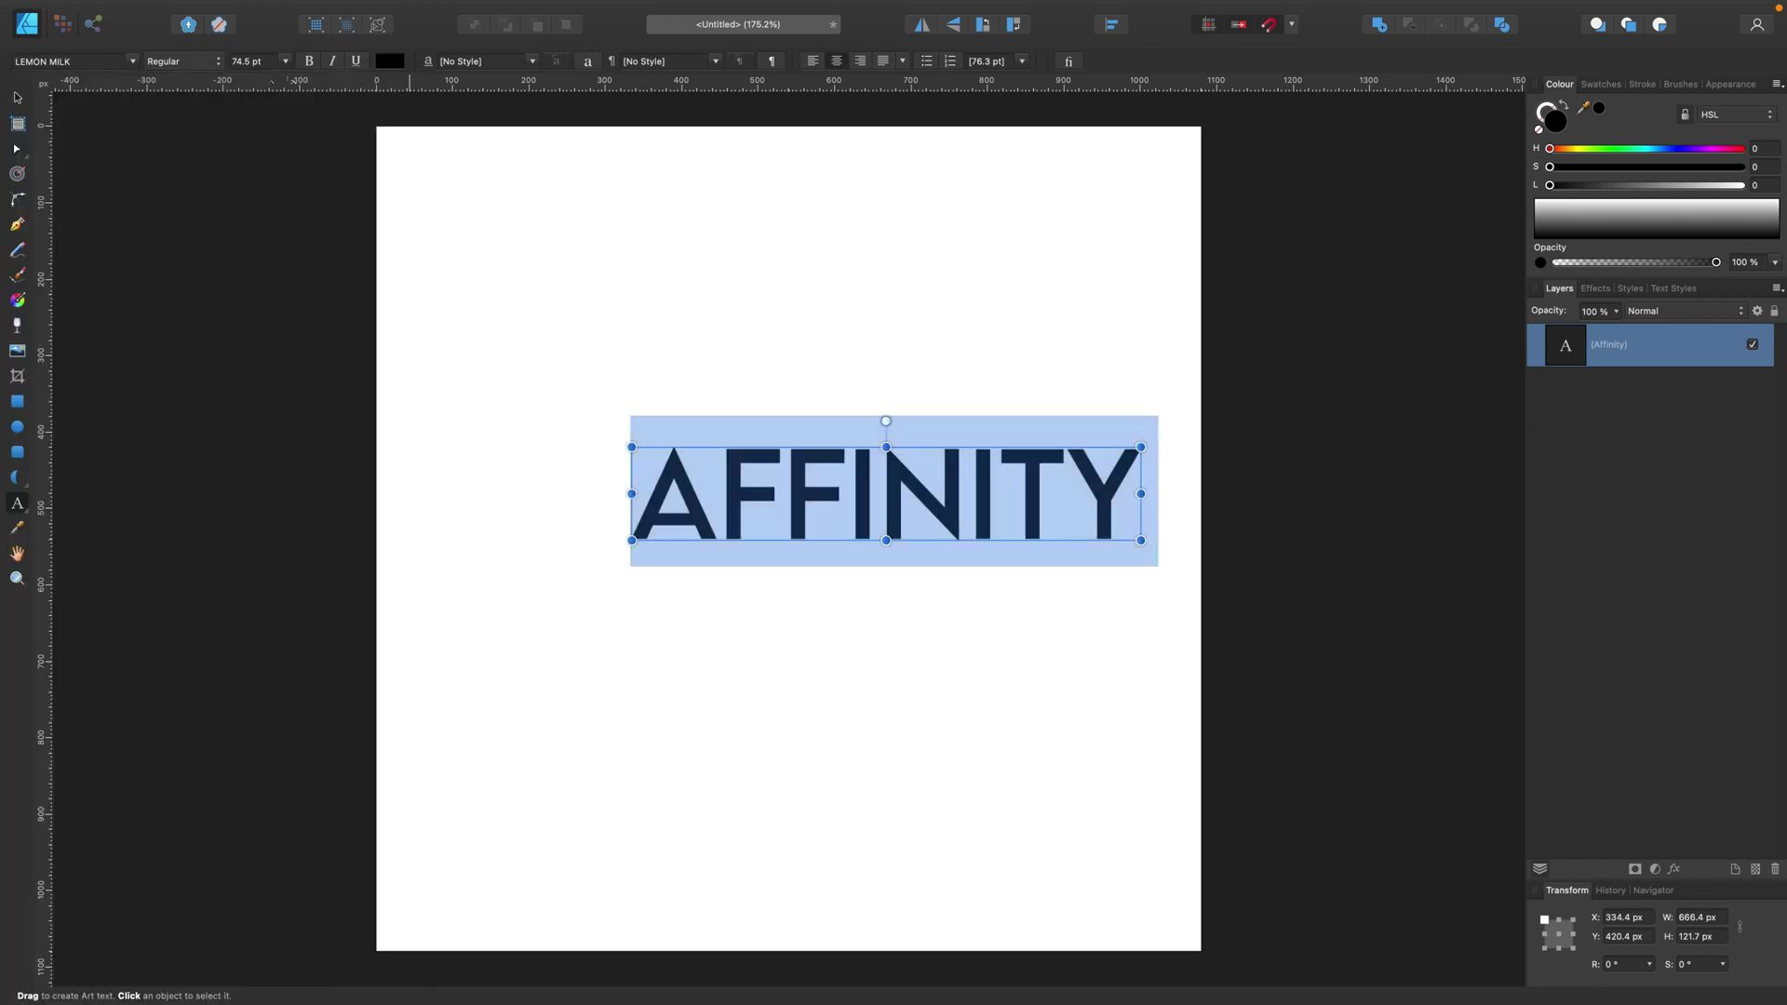
# - Centre the AFFINITY text on the page and make its fill white (L 100)
pyautogui.click(18, 100)
pyautogui.moveTo(906, 488); pyautogui.dragTo(808, 549)
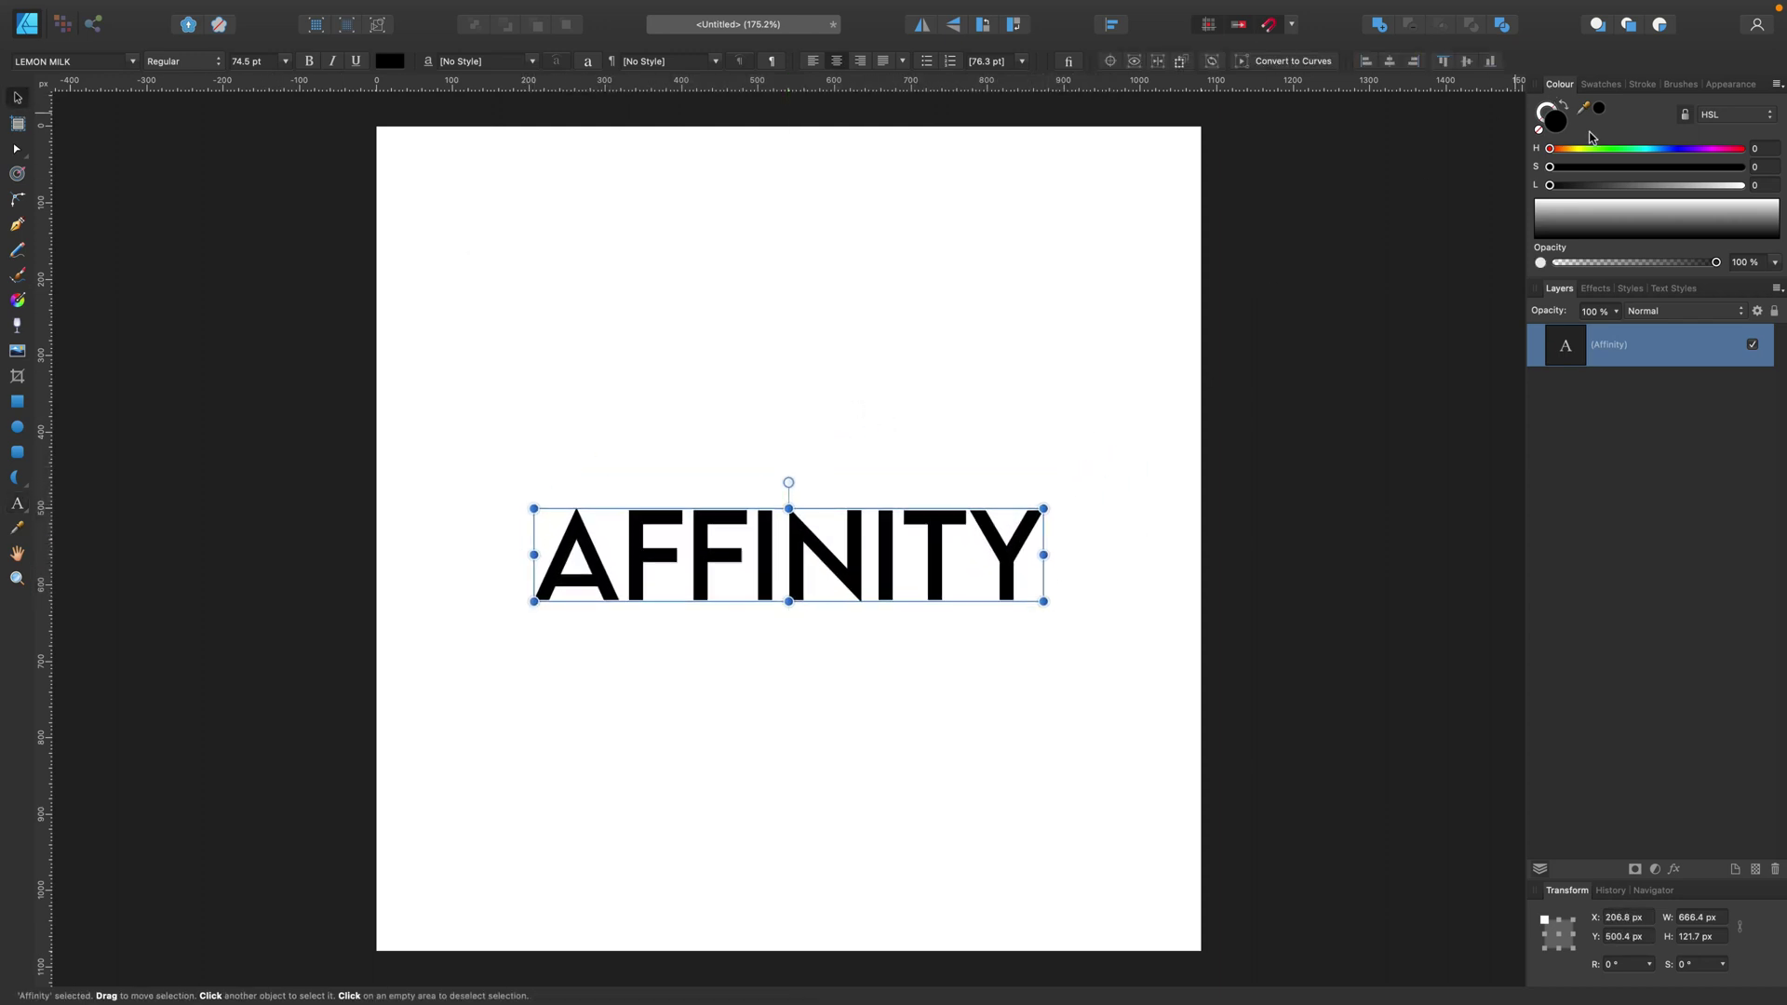
pyautogui.moveTo(1675, 189); pyautogui.dragTo(1778, 193)
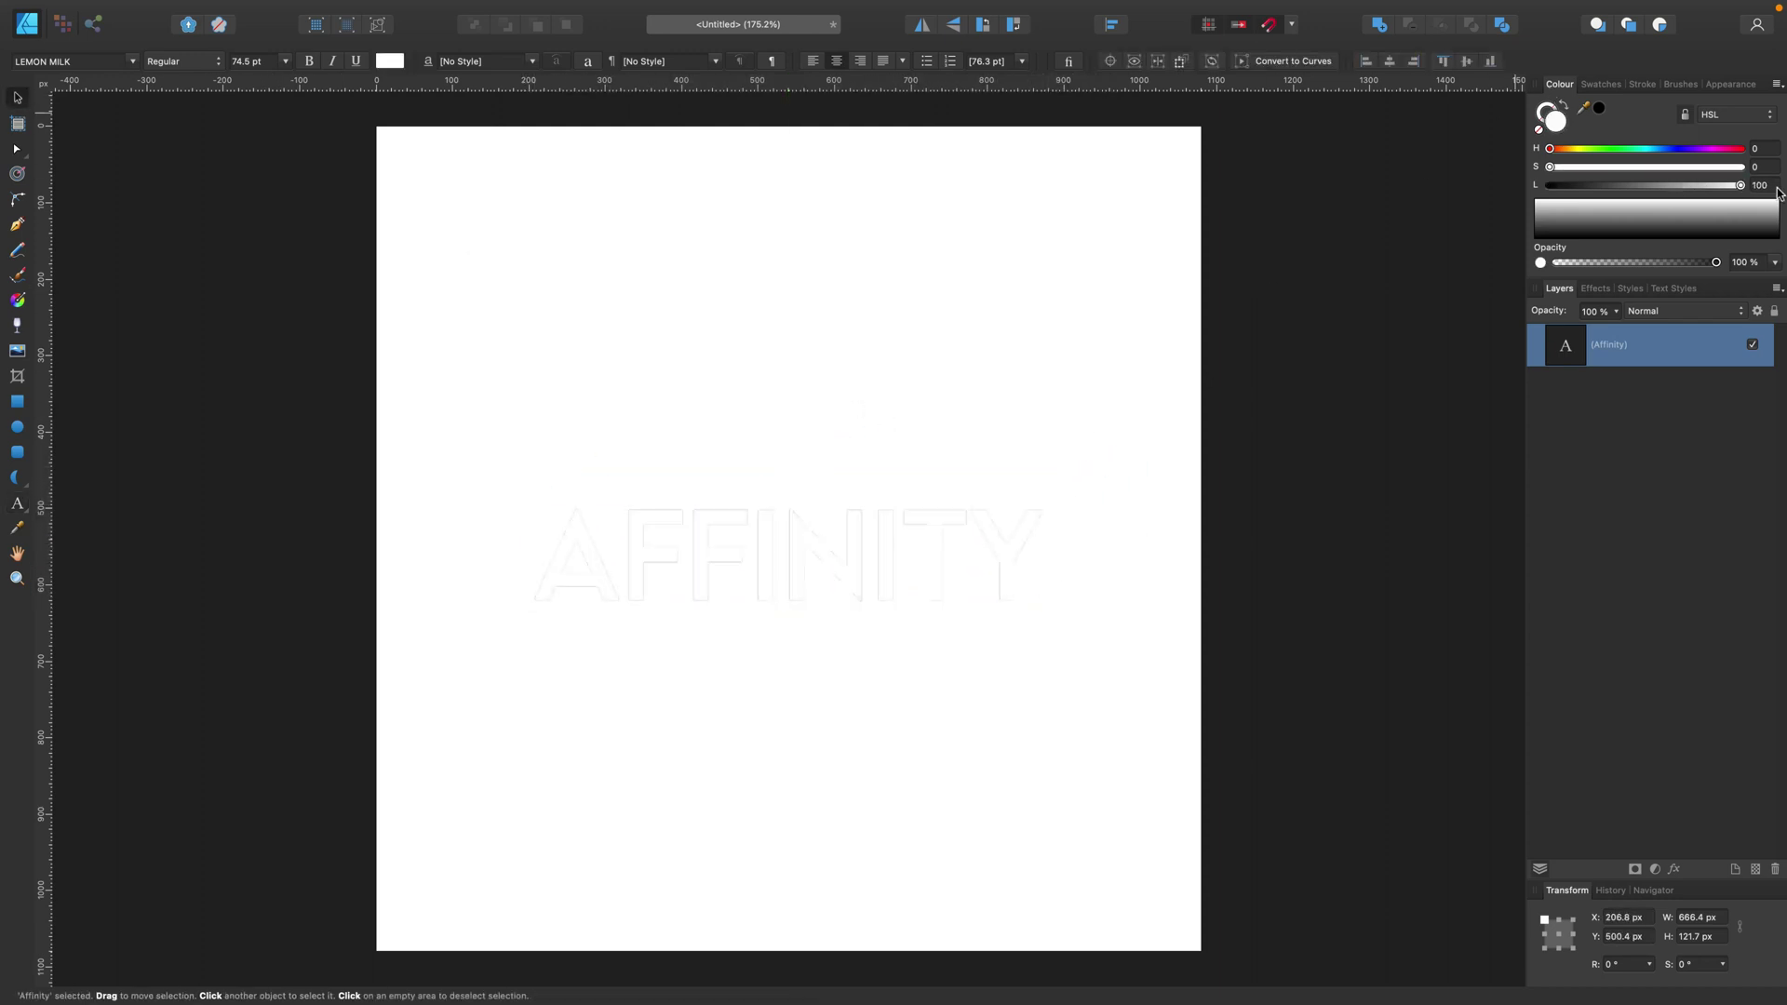
# - Give AFFINITY a 3.5 pt black stroke aligned outside the letters
pyautogui.click(1642, 84)
pyautogui.moveTo(1592, 134); pyautogui.dragTo(1613, 134)
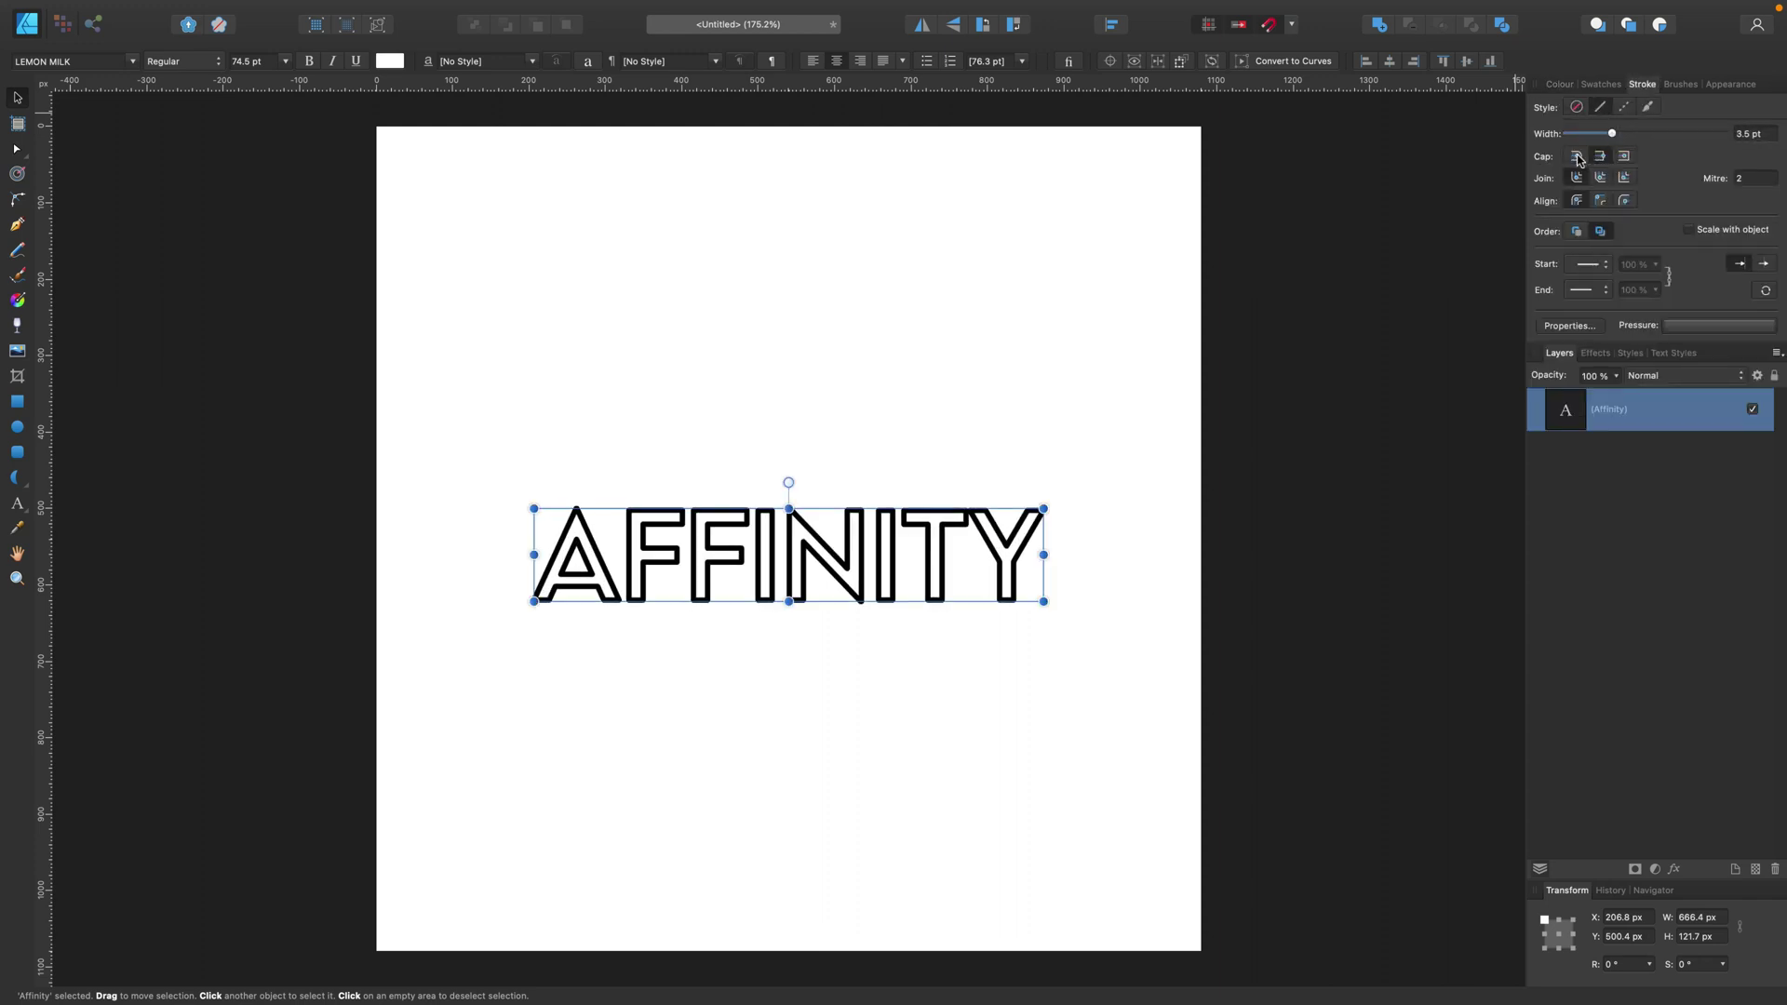
pyautogui.click(1623, 202)
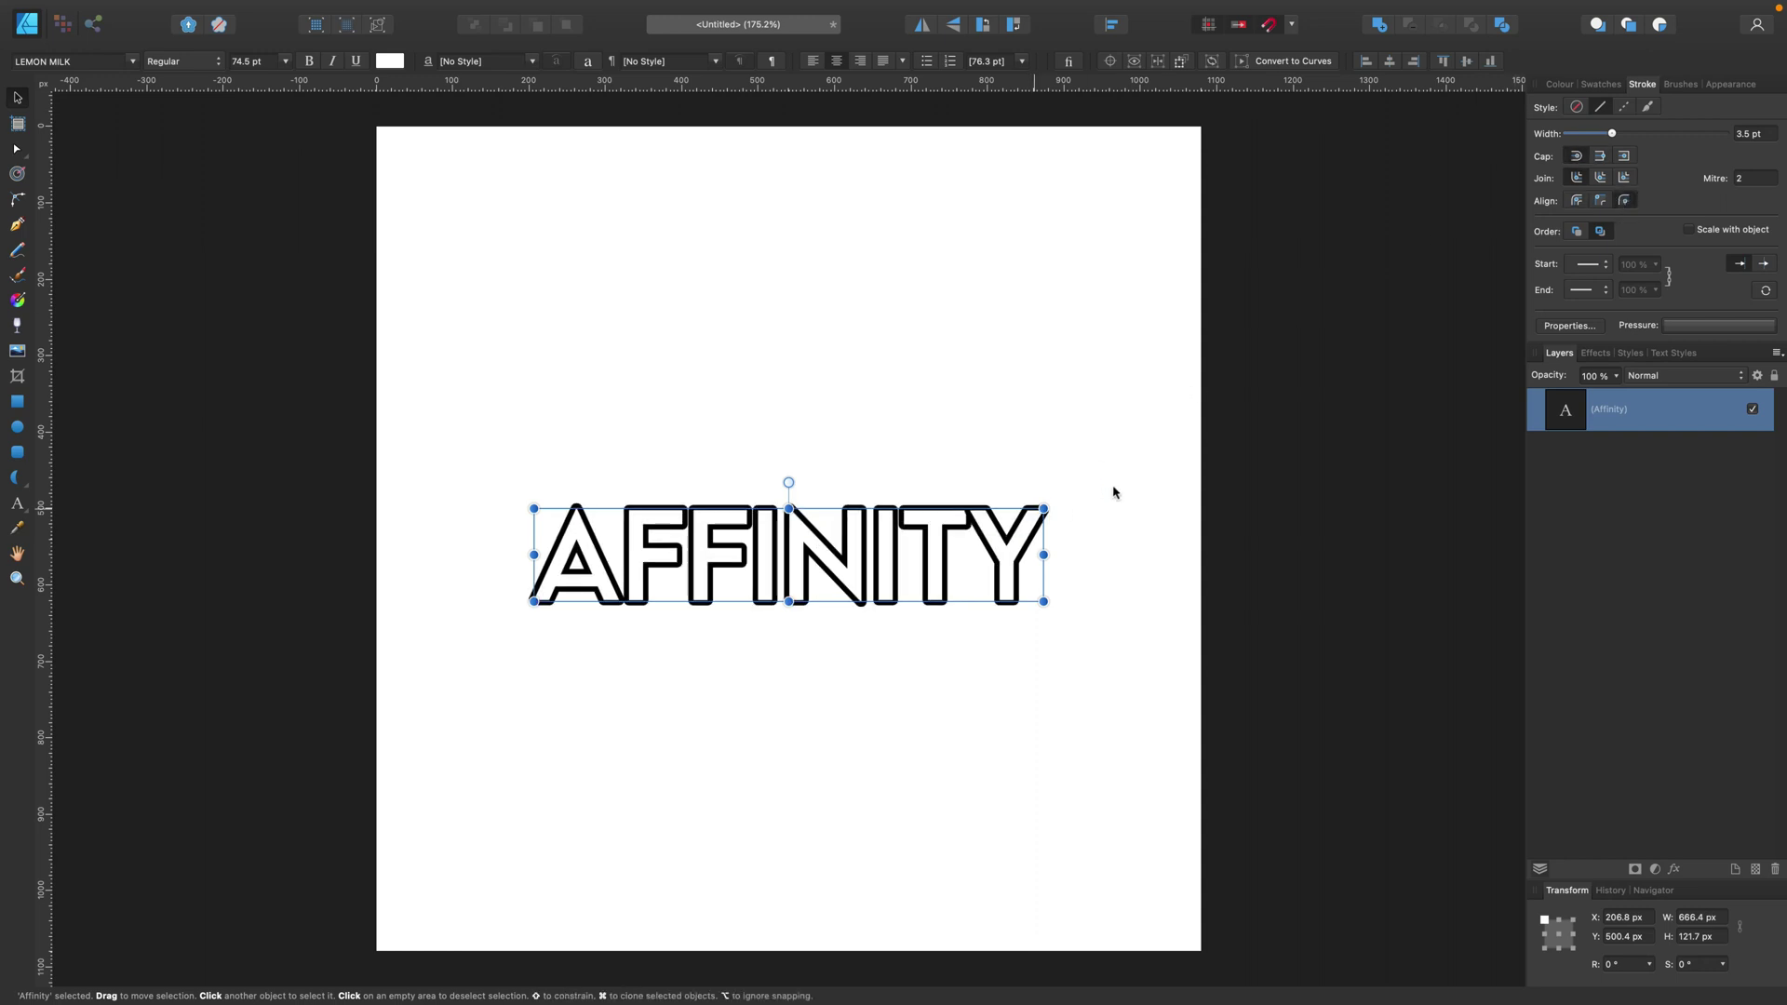
# - Move AFFINITY up and draw an unfilled 856 × 137 px ellipse below it
pyautogui.click(1559, 84)
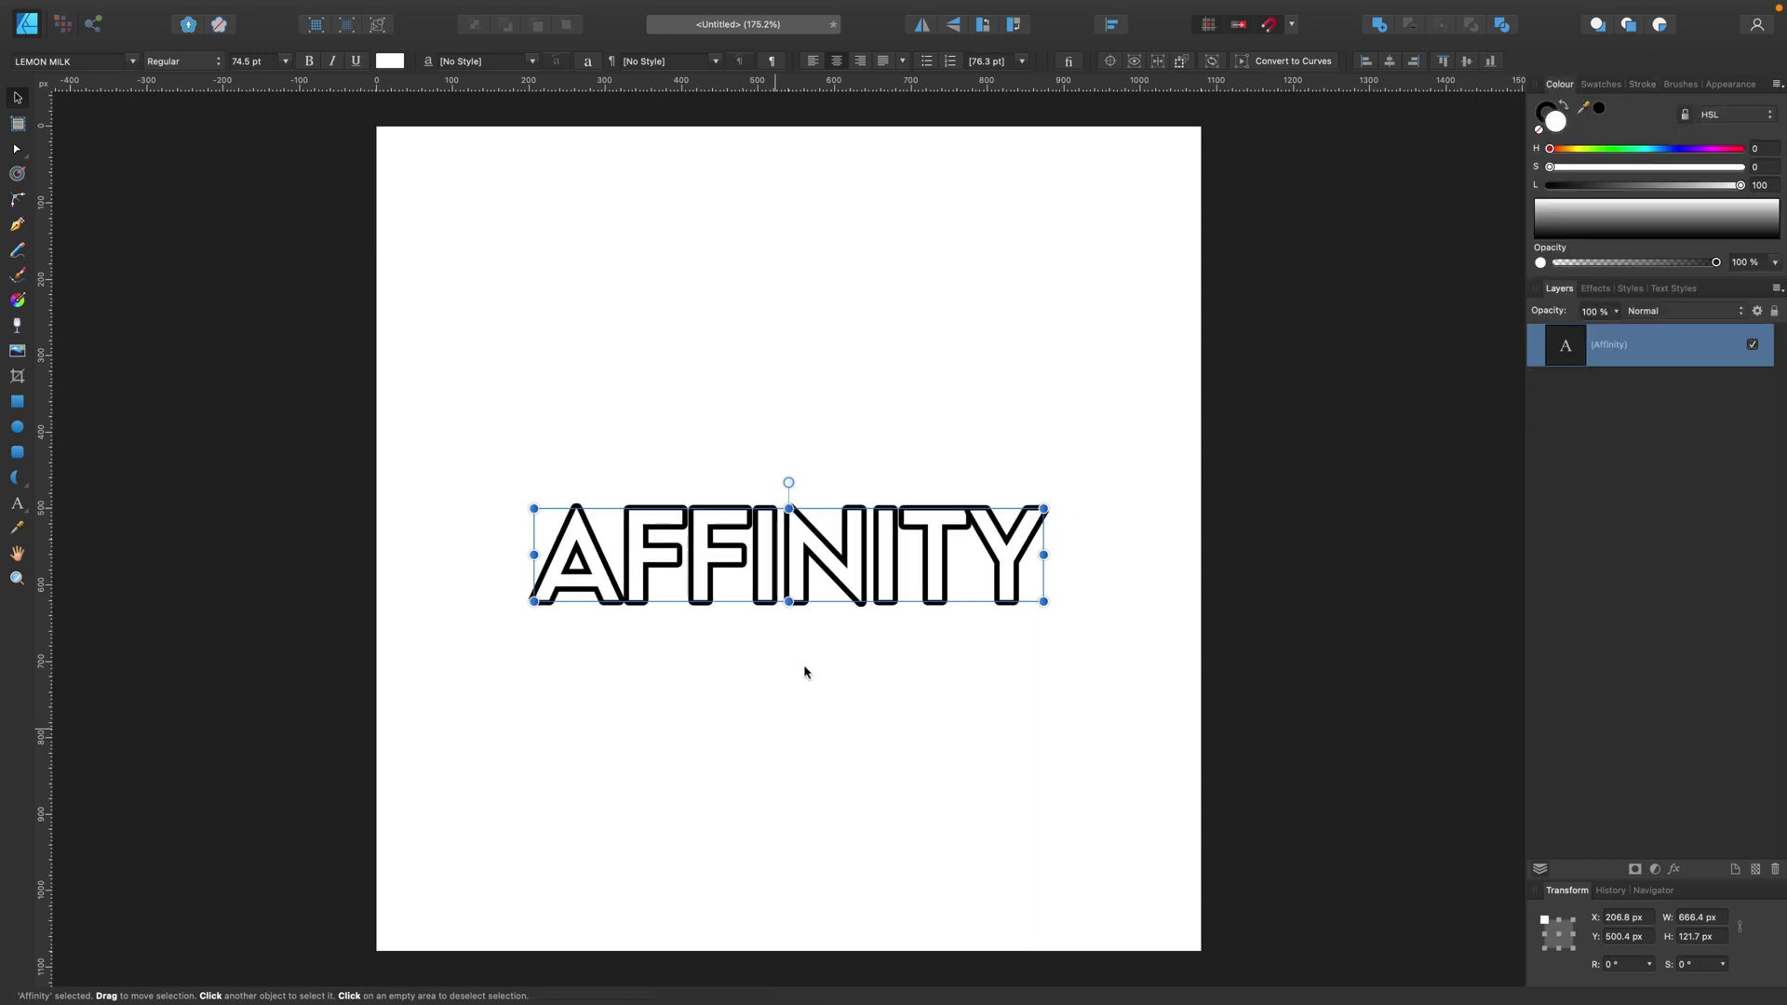
pyautogui.moveTo(824, 584); pyautogui.dragTo(812, 362)
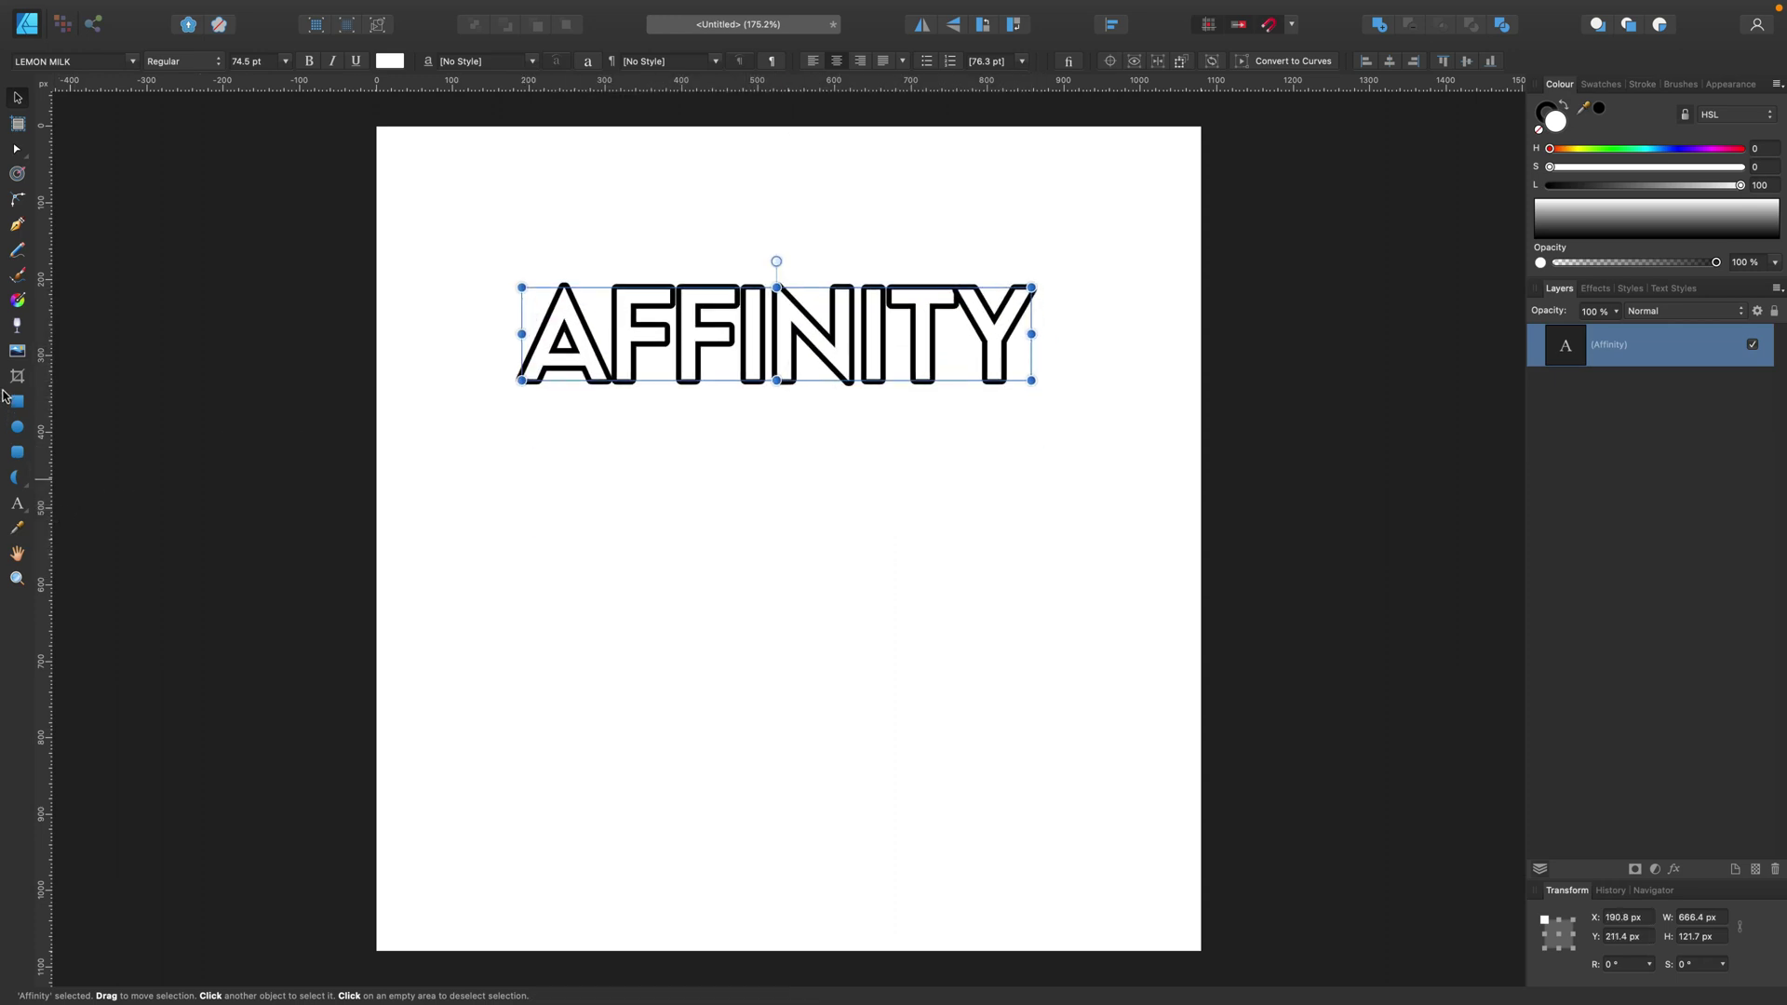
pyautogui.click(18, 427)
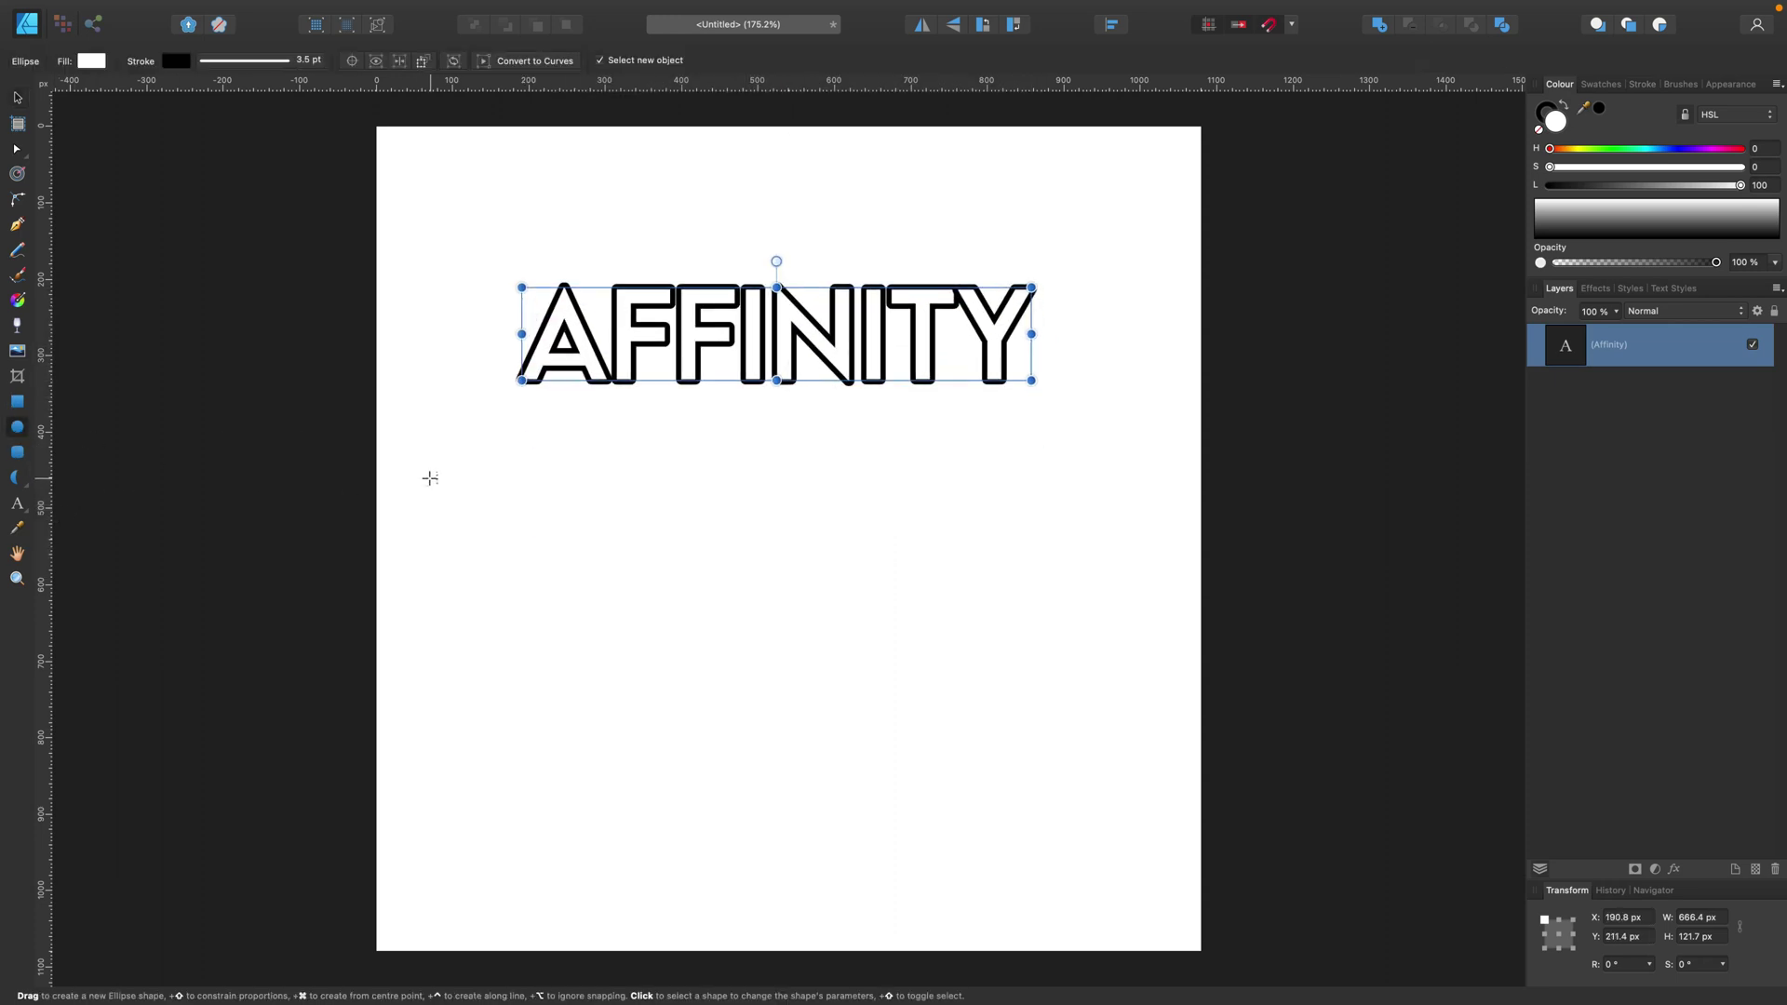
pyautogui.moveTo(442, 478); pyautogui.dragTo(1097, 584)
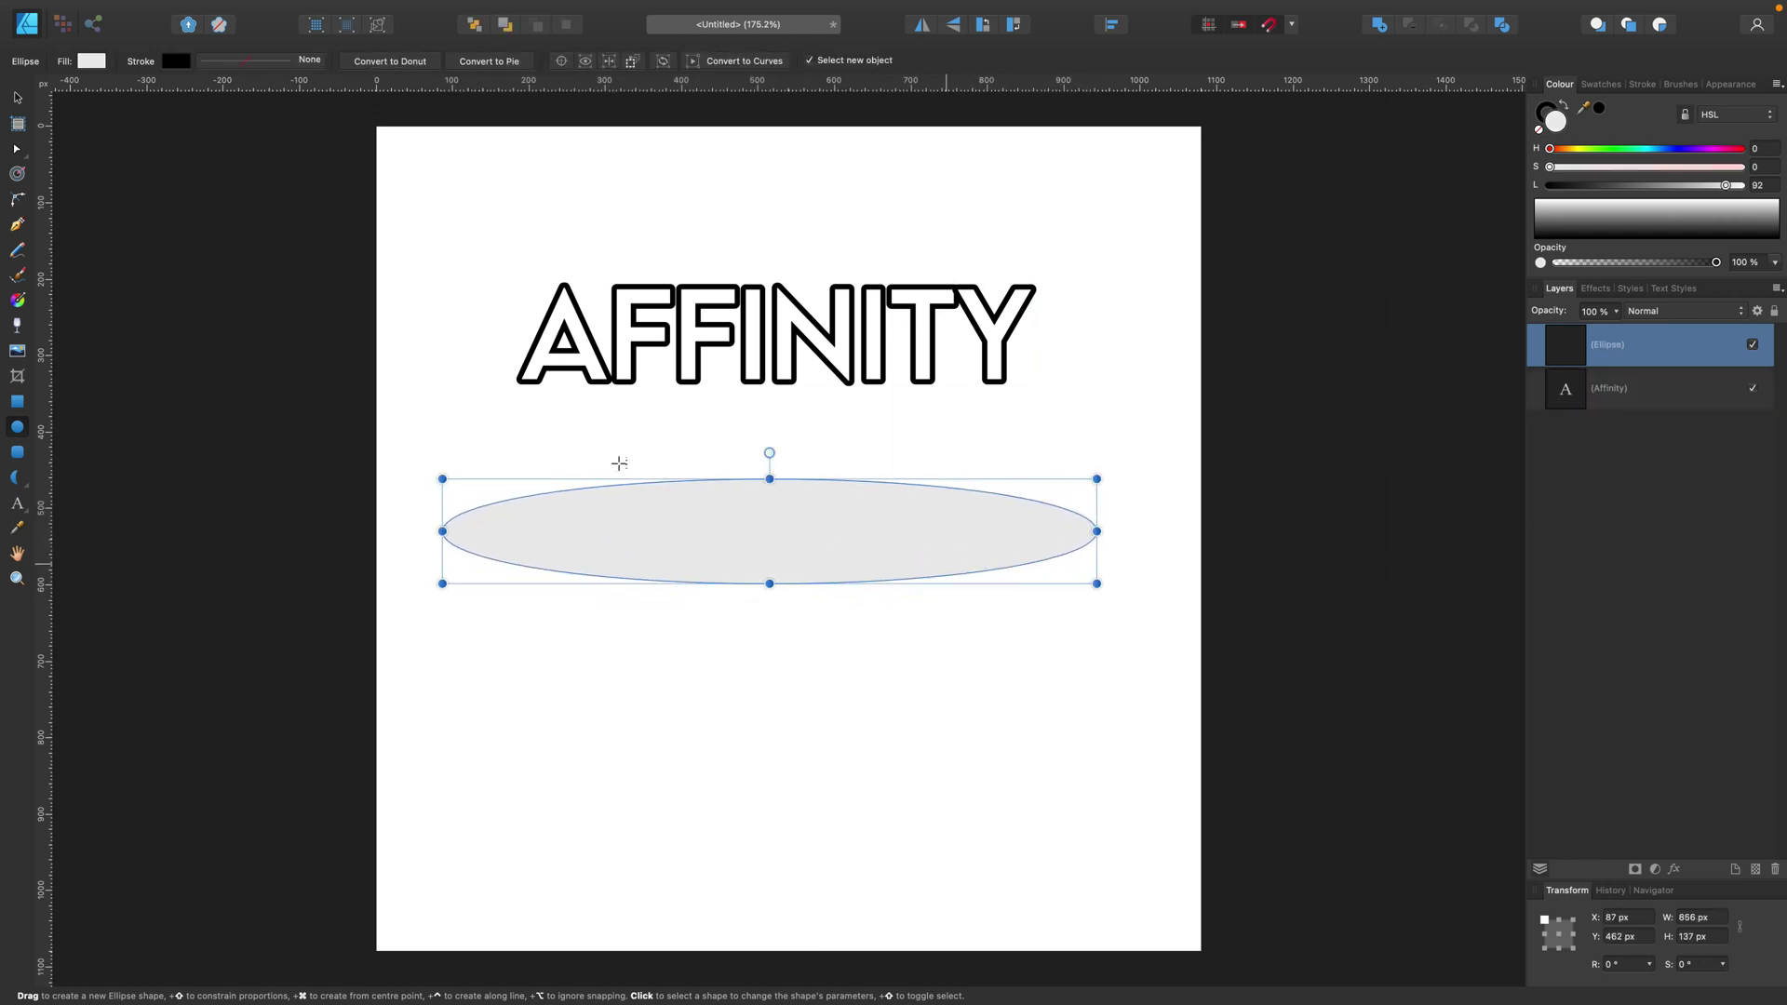
pyautogui.click(13, 98)
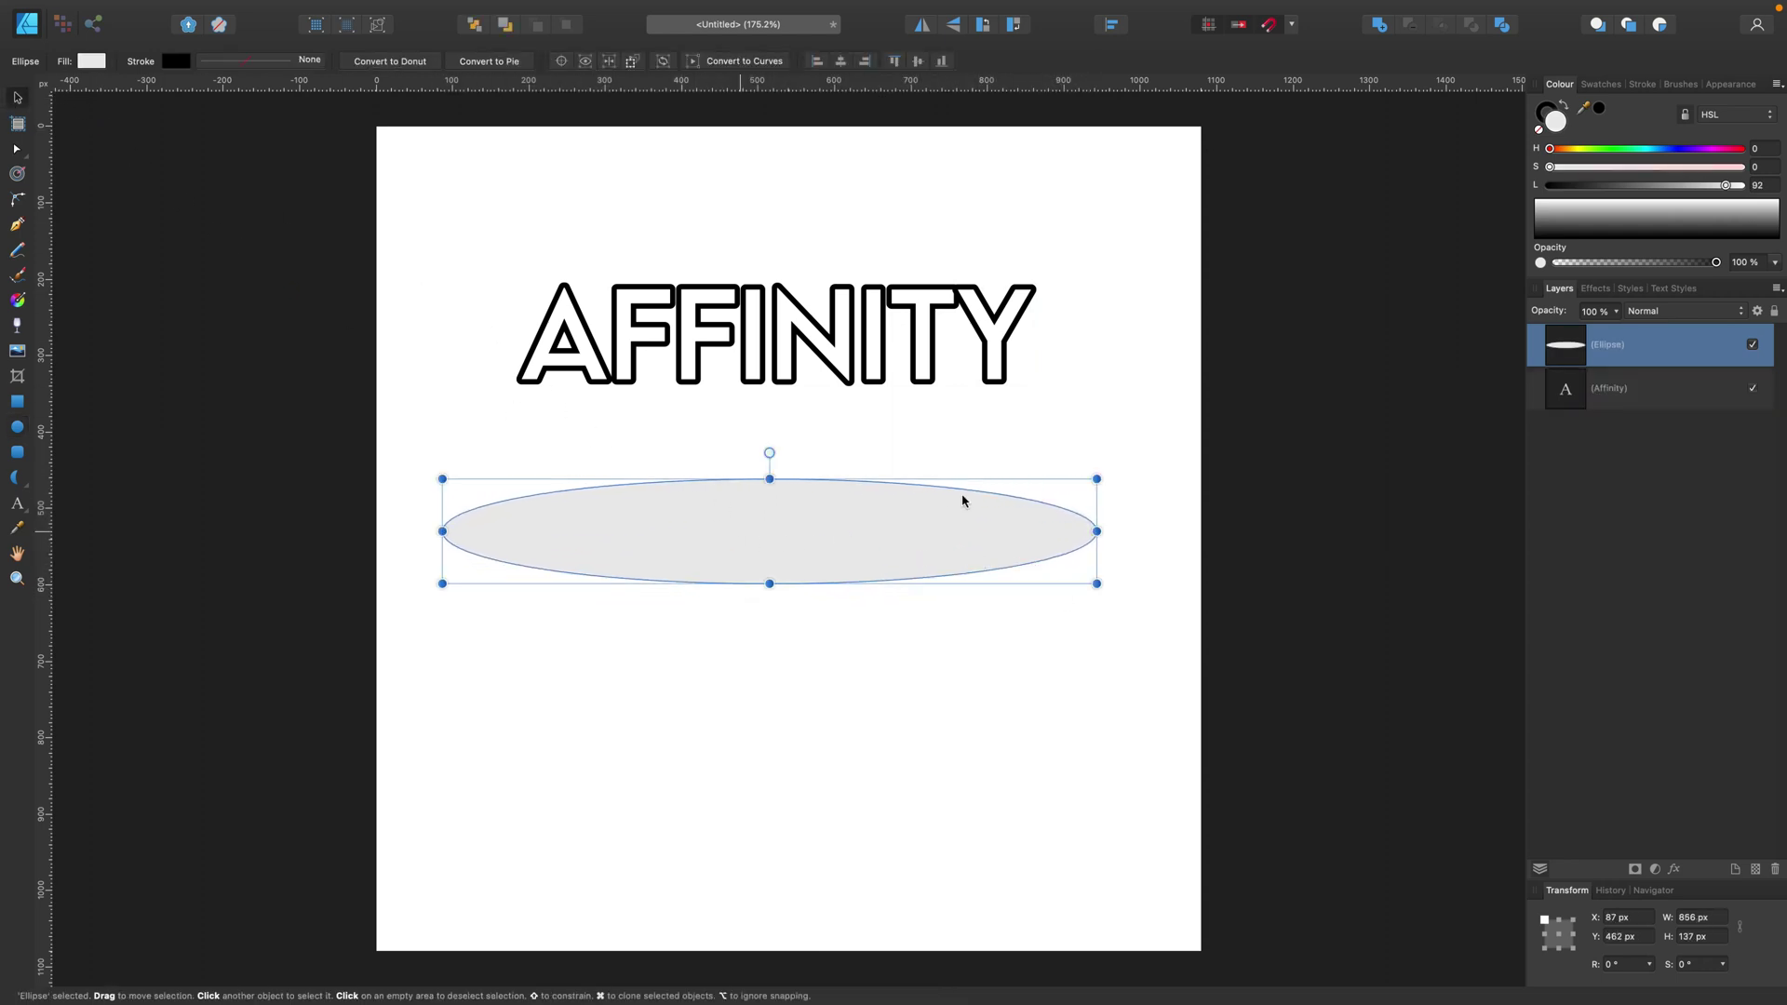
pyautogui.click(1538, 131)
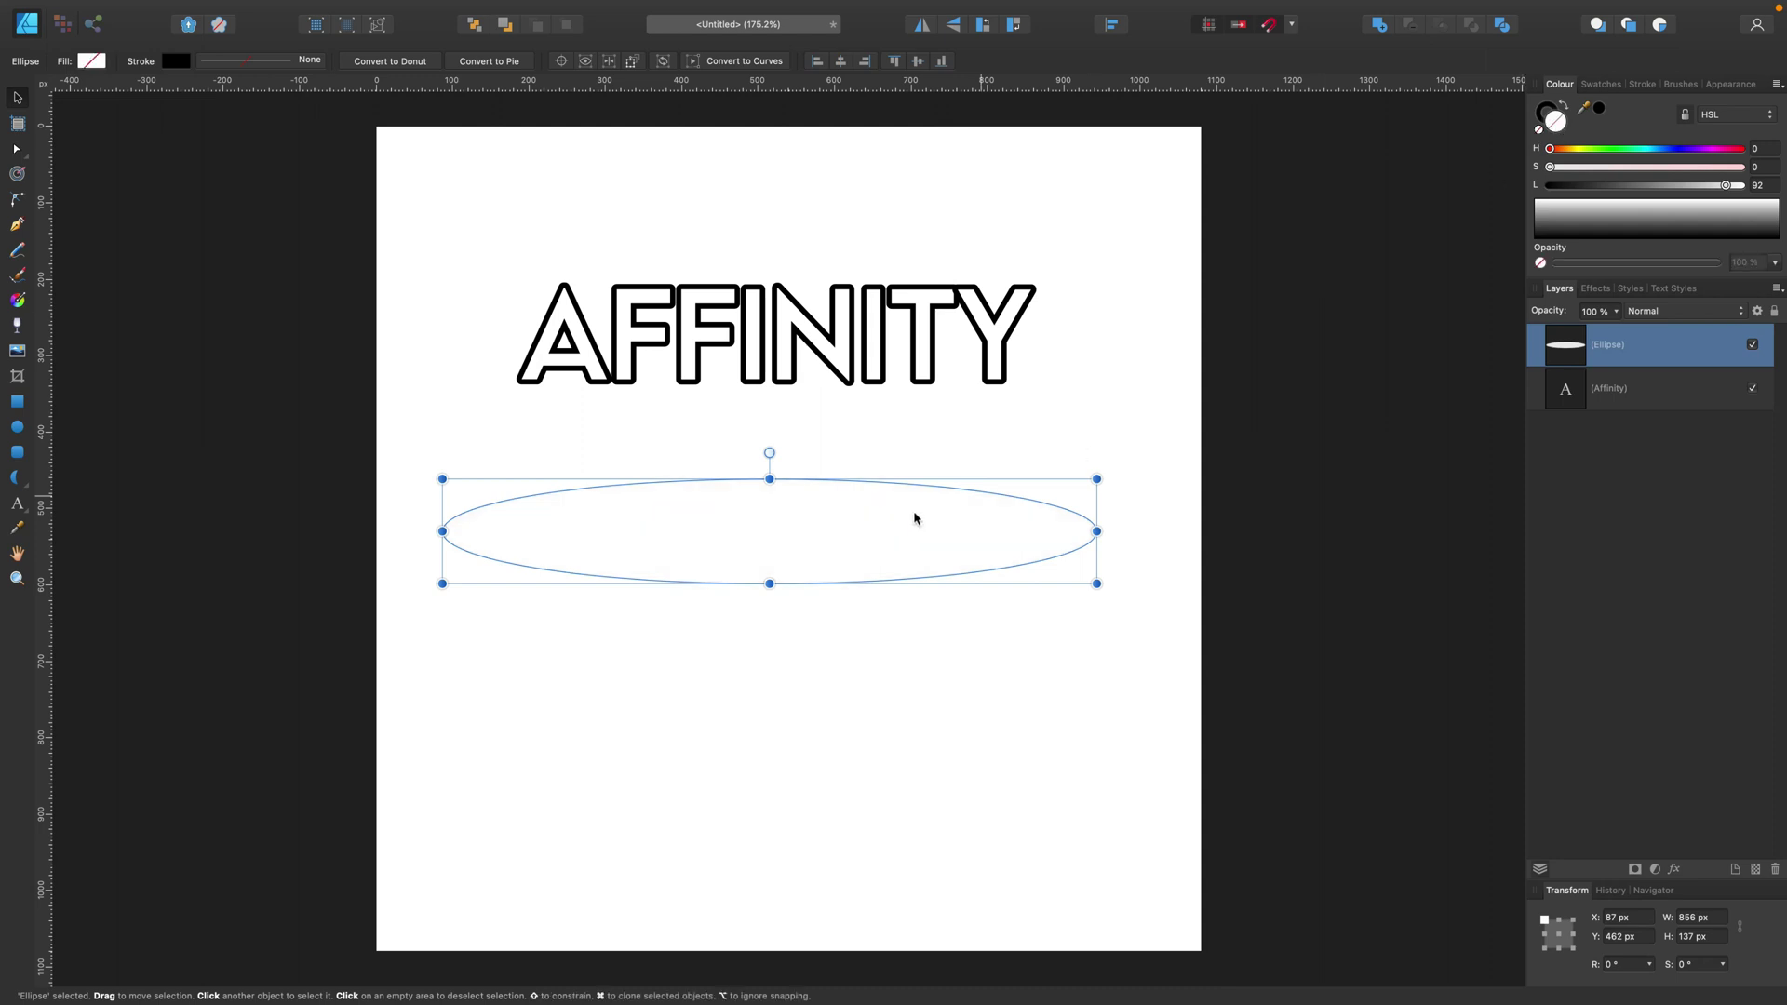
pyautogui.moveTo(928, 488); pyautogui.dragTo(935, 475)
# - Select all the letters of the AFFINITY text for editing
pyautogui.click(881, 365)
pyautogui.click(882, 365)
pyautogui.moveTo(1019, 352); pyautogui.dragTo(491, 334)
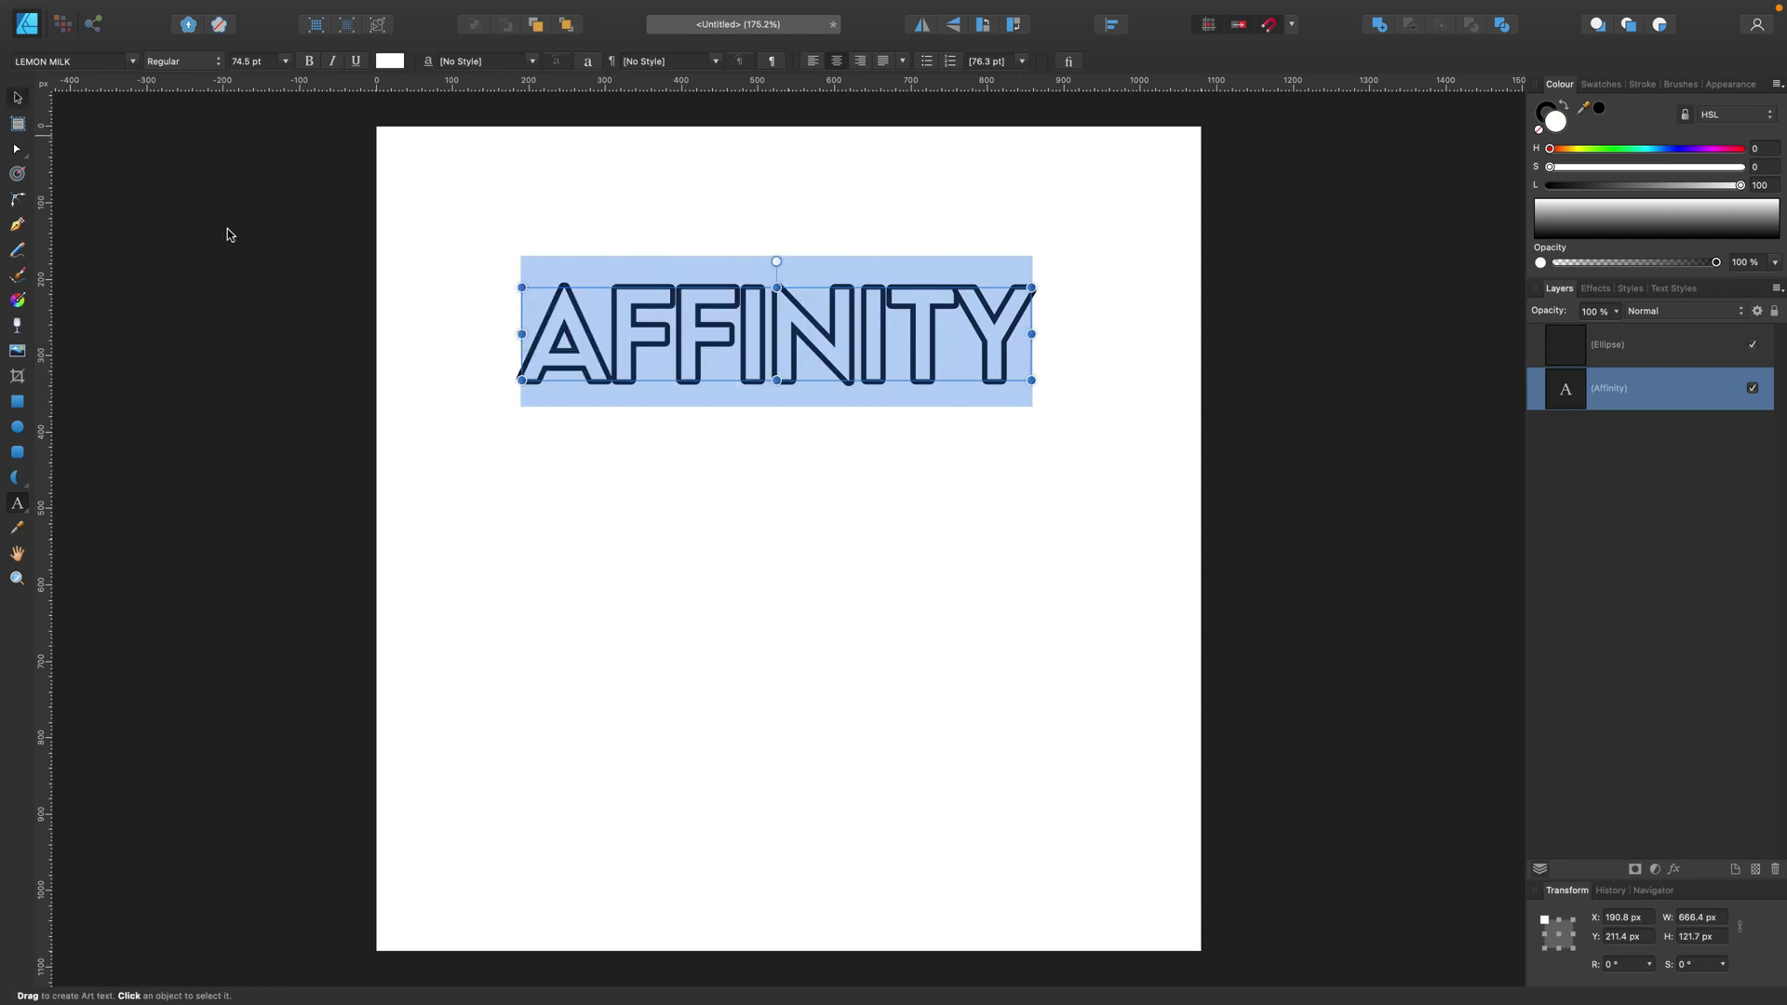
# - Select the ellipse below the text and set its stroke to 4 pt black
pyautogui.press('Escape')
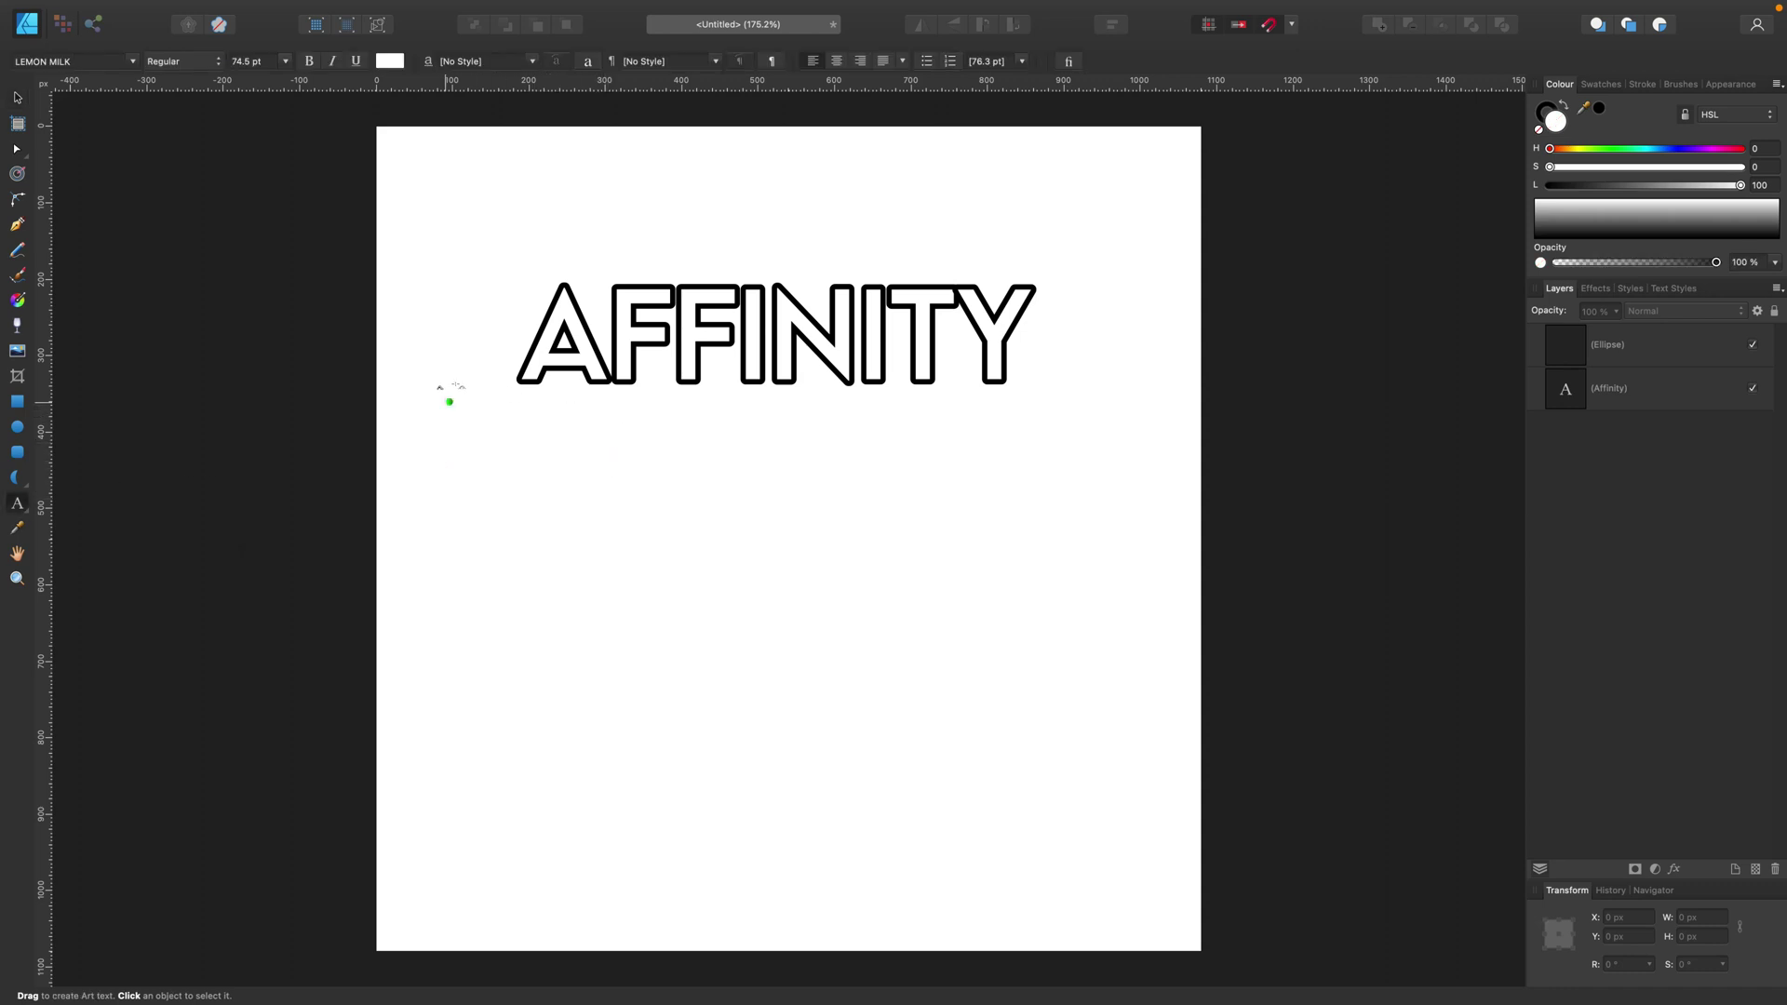
pyautogui.press('v')
pyautogui.moveTo(416, 368); pyautogui.dragTo(1213, 657)
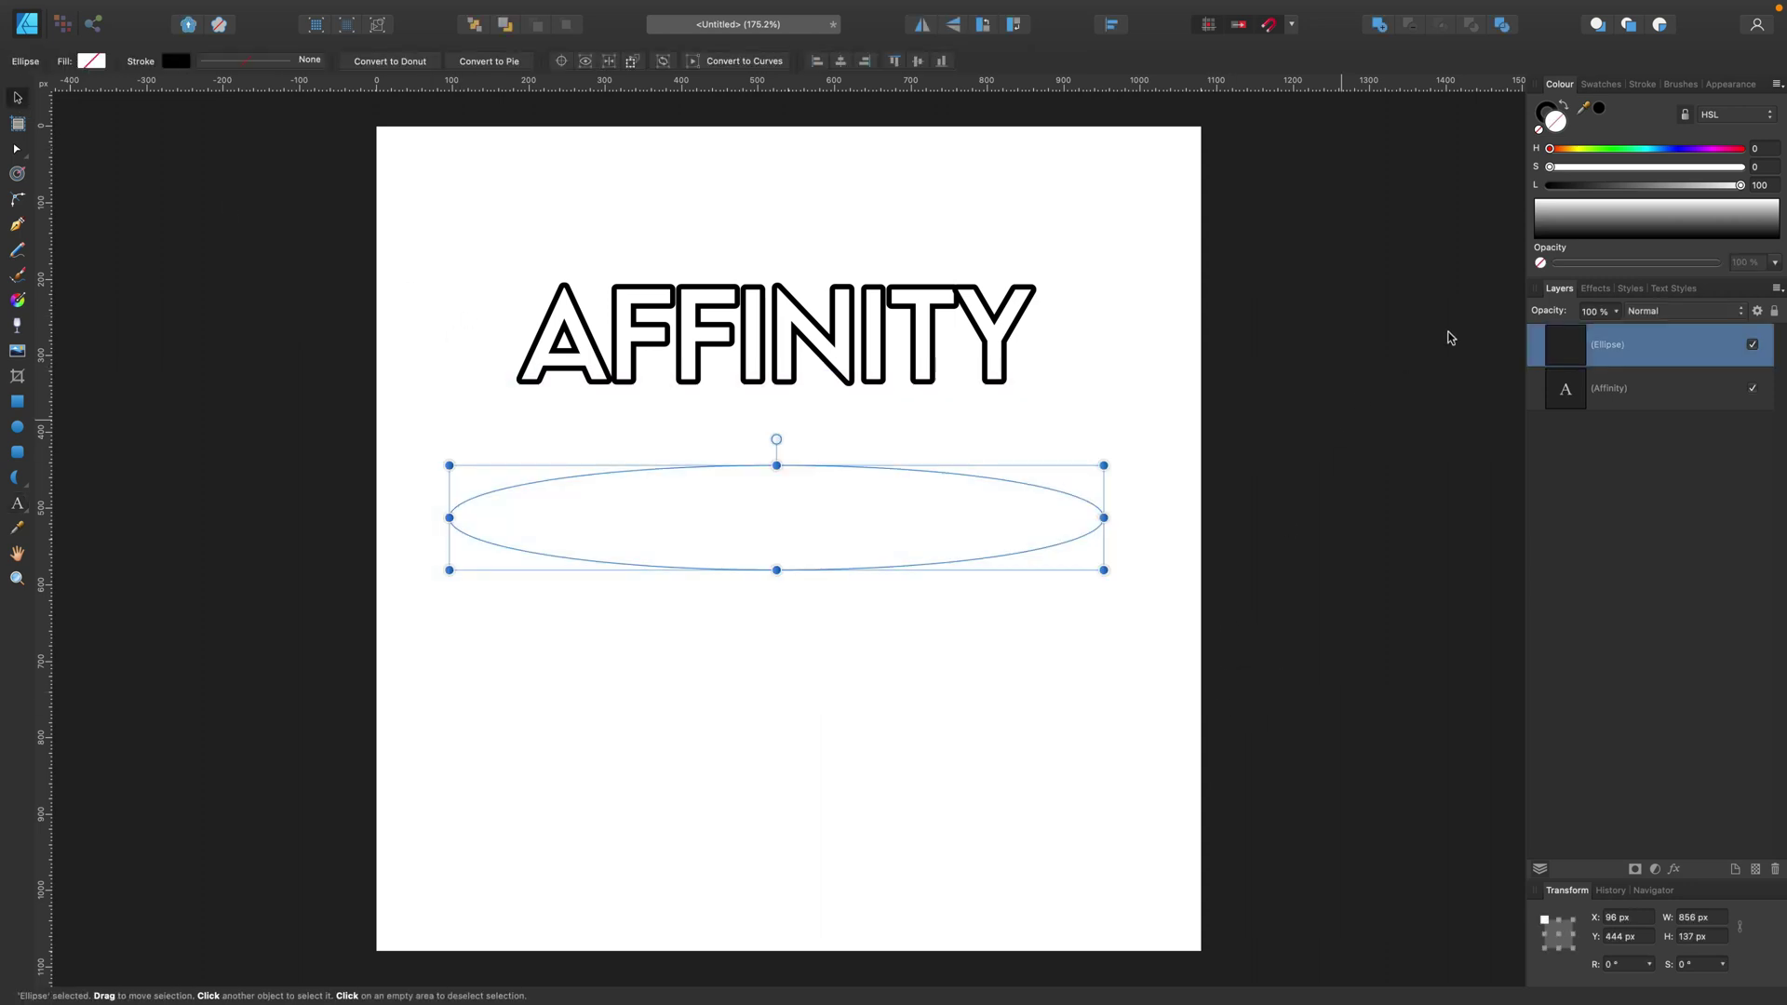
pyautogui.click(1639, 85)
pyautogui.click(1613, 133)
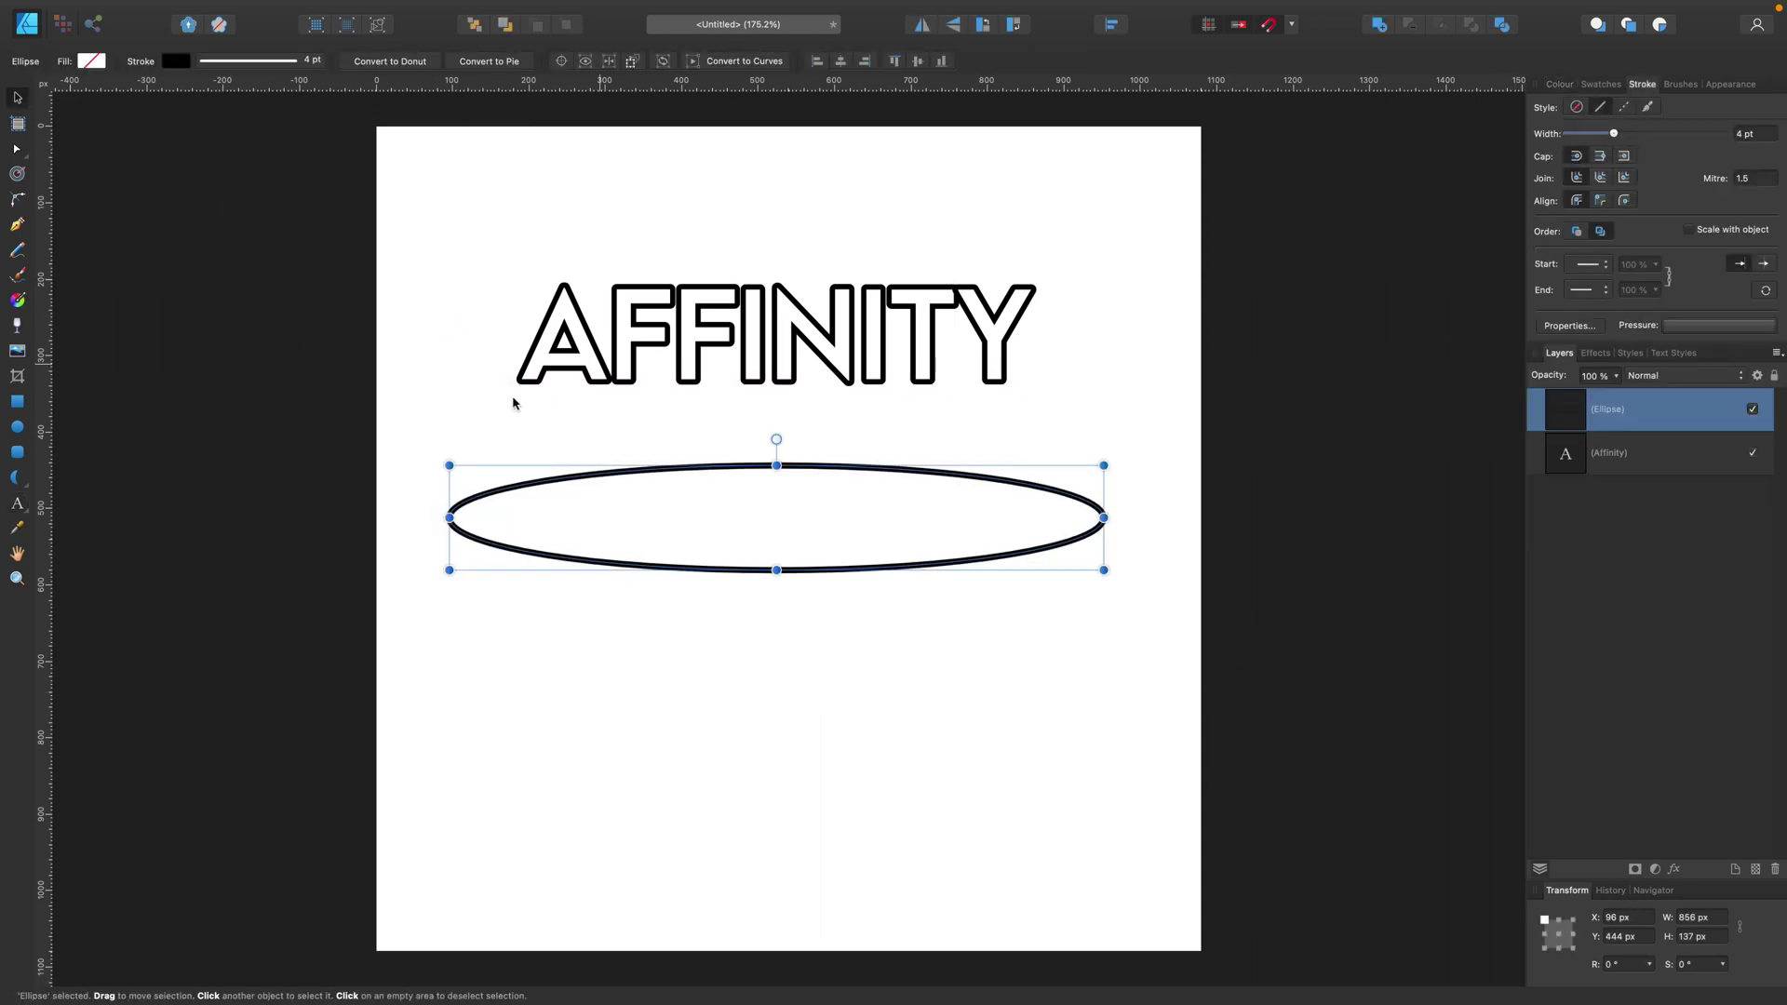
# - Paste AFFINITY onto the ellipse path, stretch it across both ends, and move it lower
pyautogui.click(17, 507)
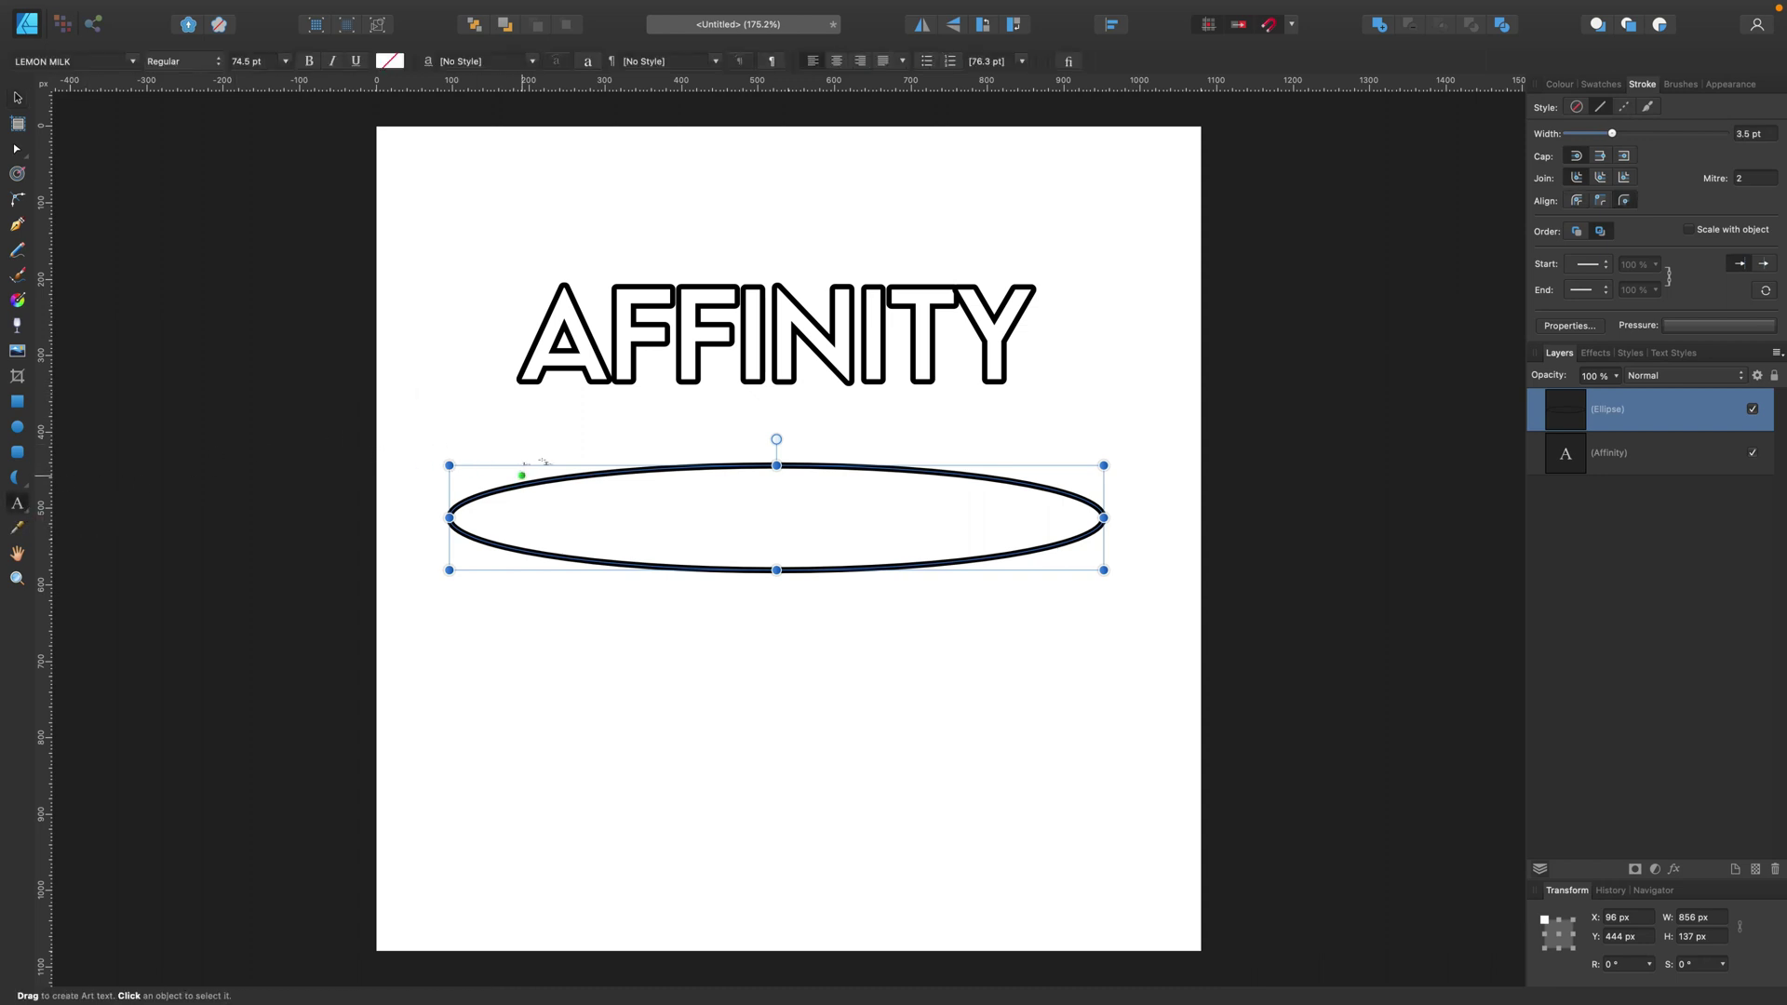
pyautogui.click(531, 483)
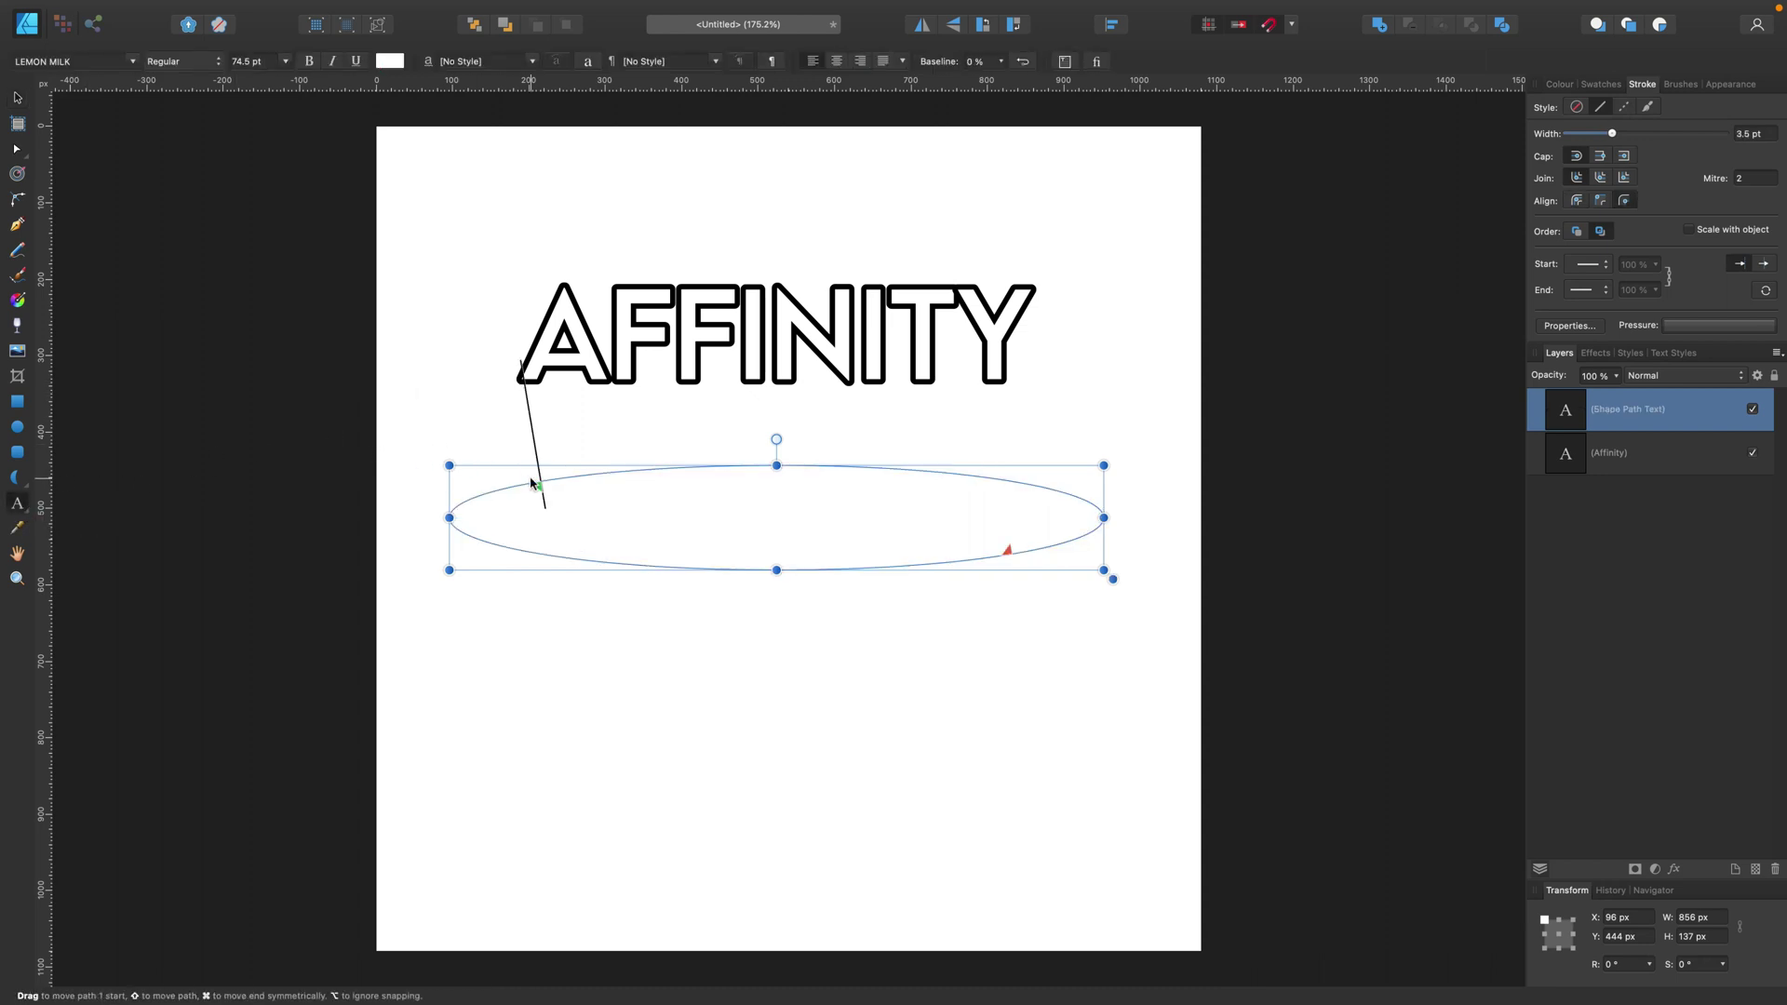
pyautogui.write('AFFINITY')
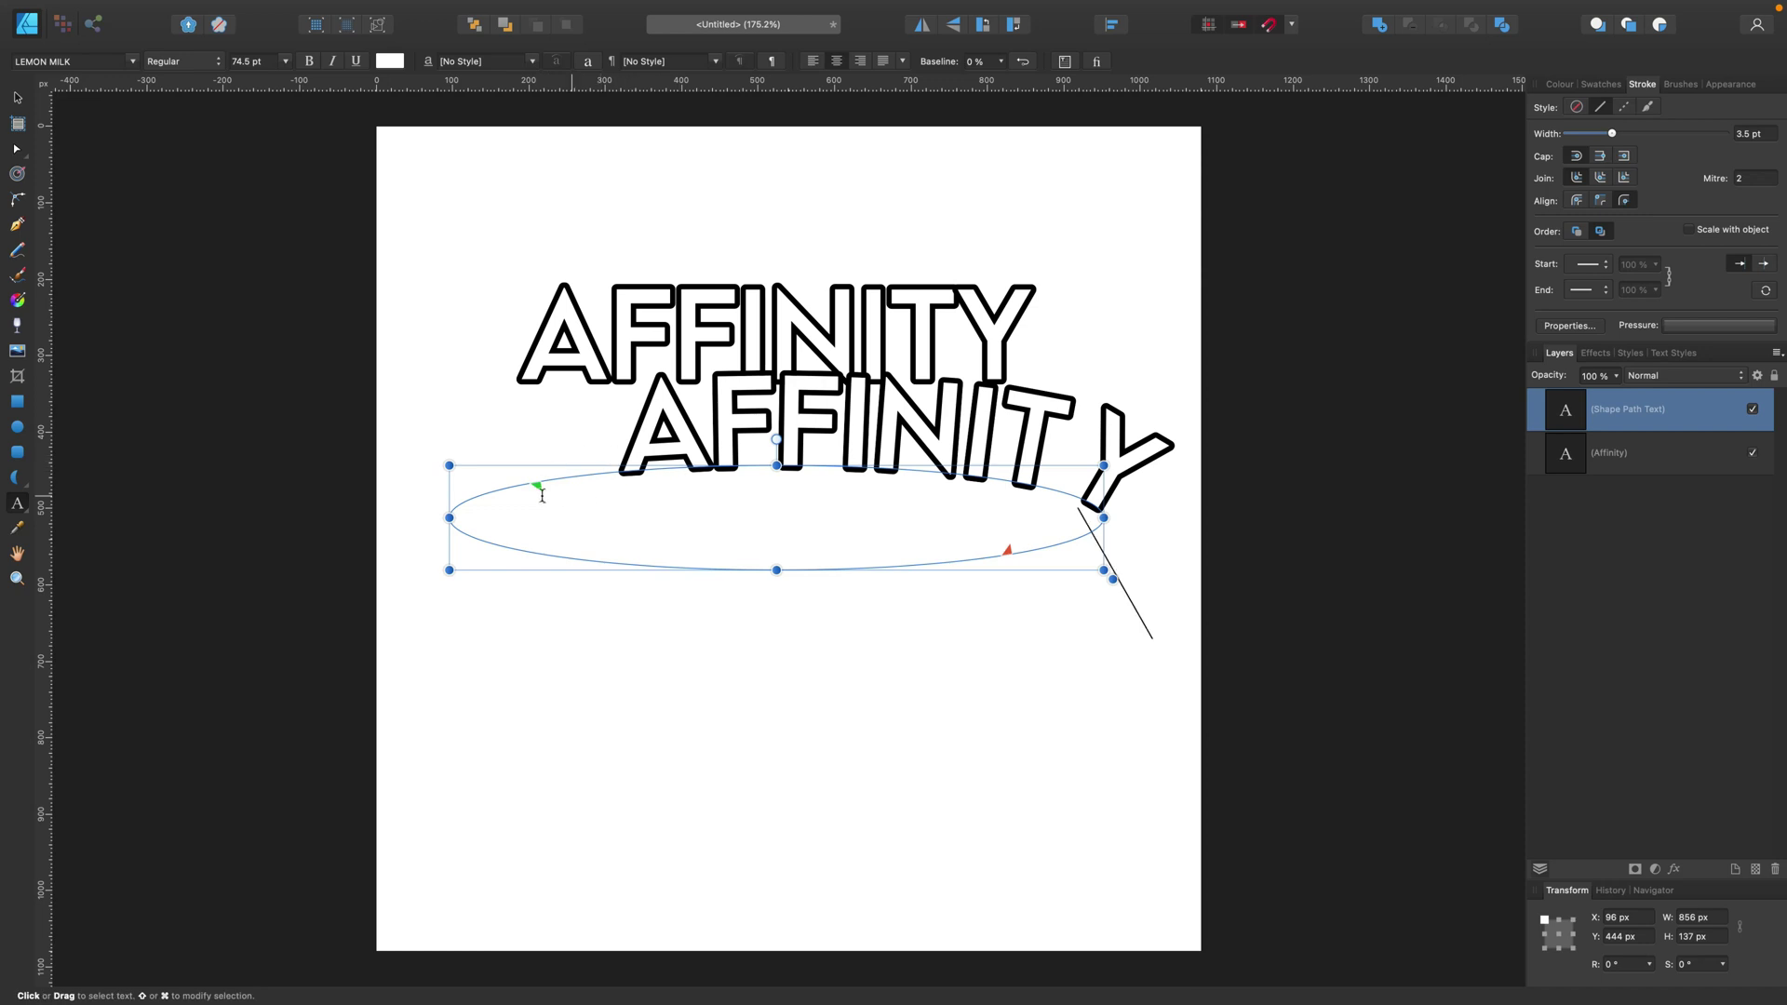
pyautogui.moveTo(537, 489); pyautogui.dragTo(450, 519)
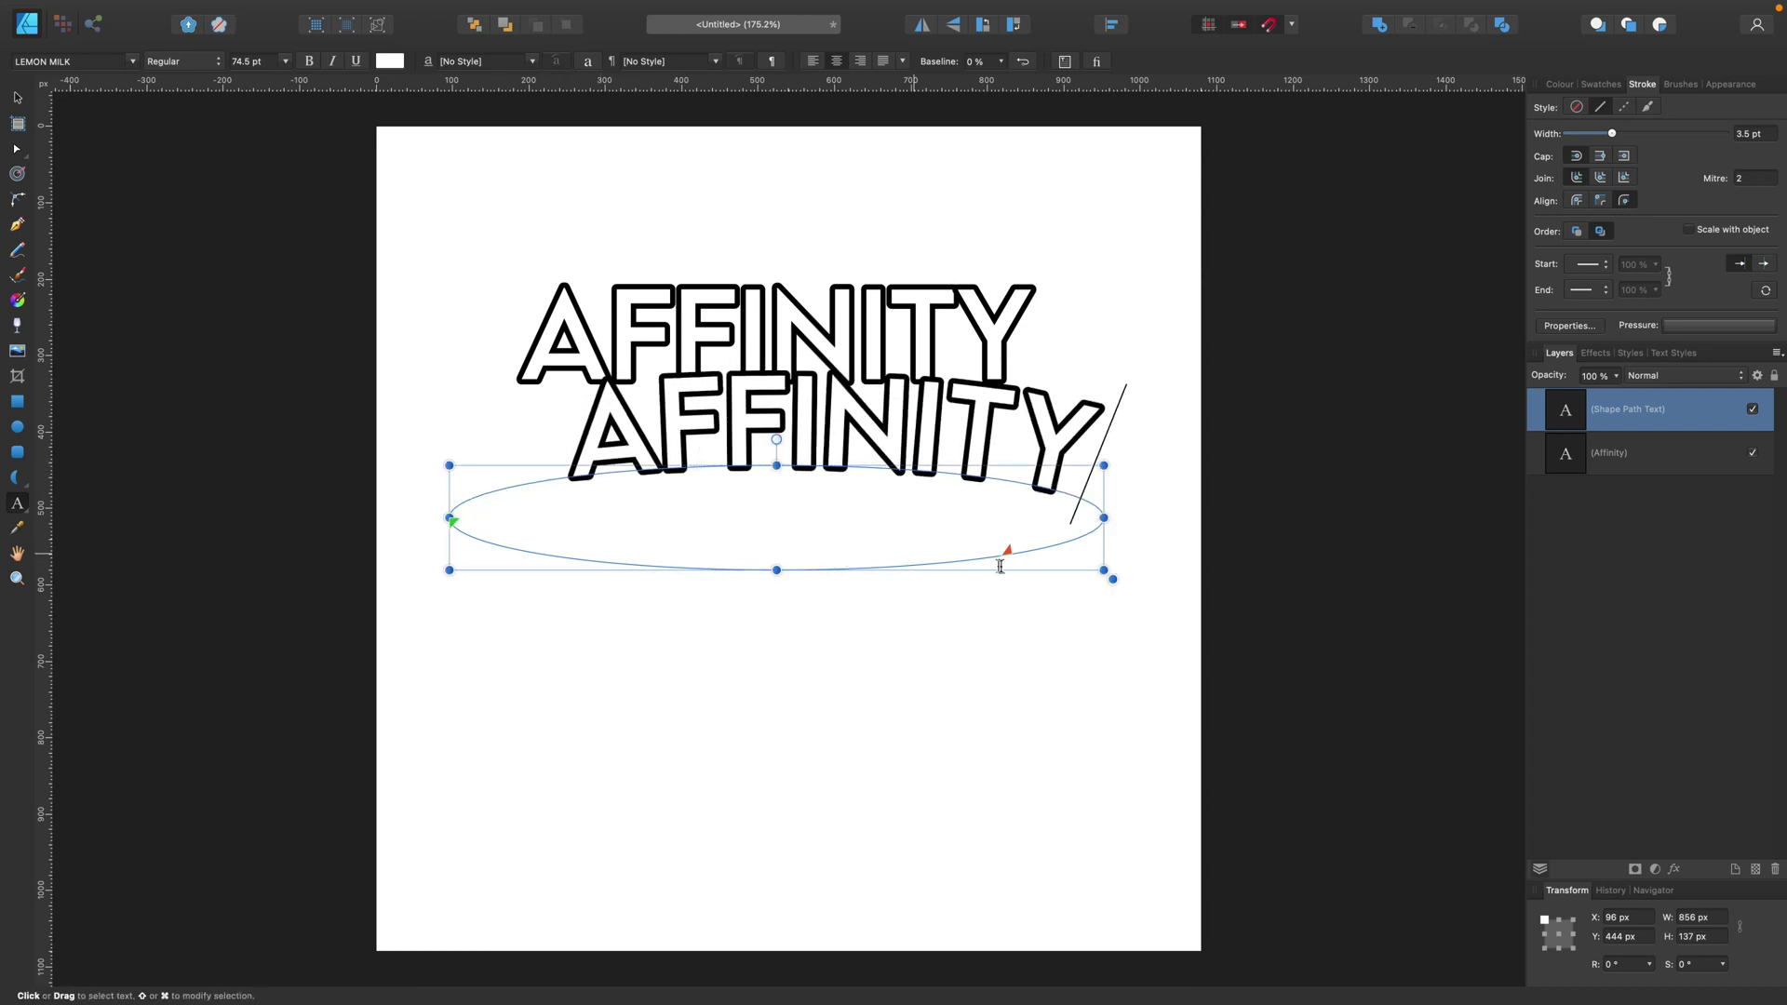
pyautogui.moveTo(1010, 552); pyautogui.dragTo(1102, 519)
pyautogui.press('v')
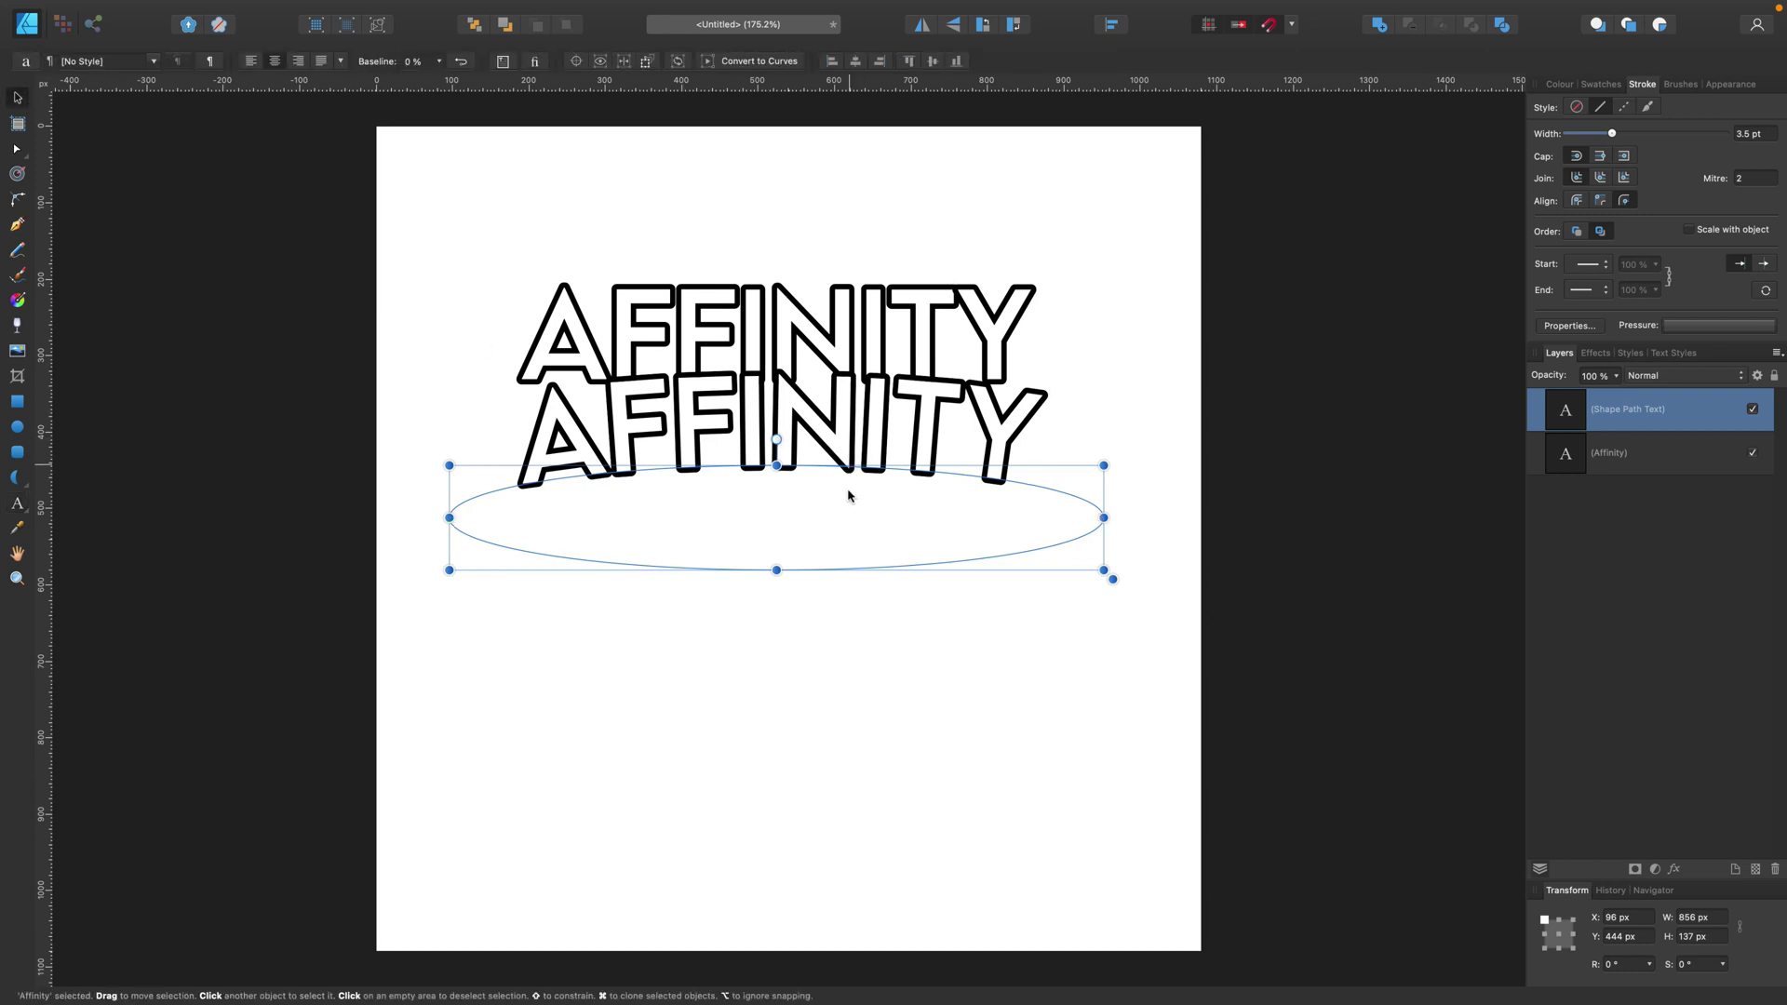
pyautogui.moveTo(845, 515); pyautogui.dragTo(816, 678)
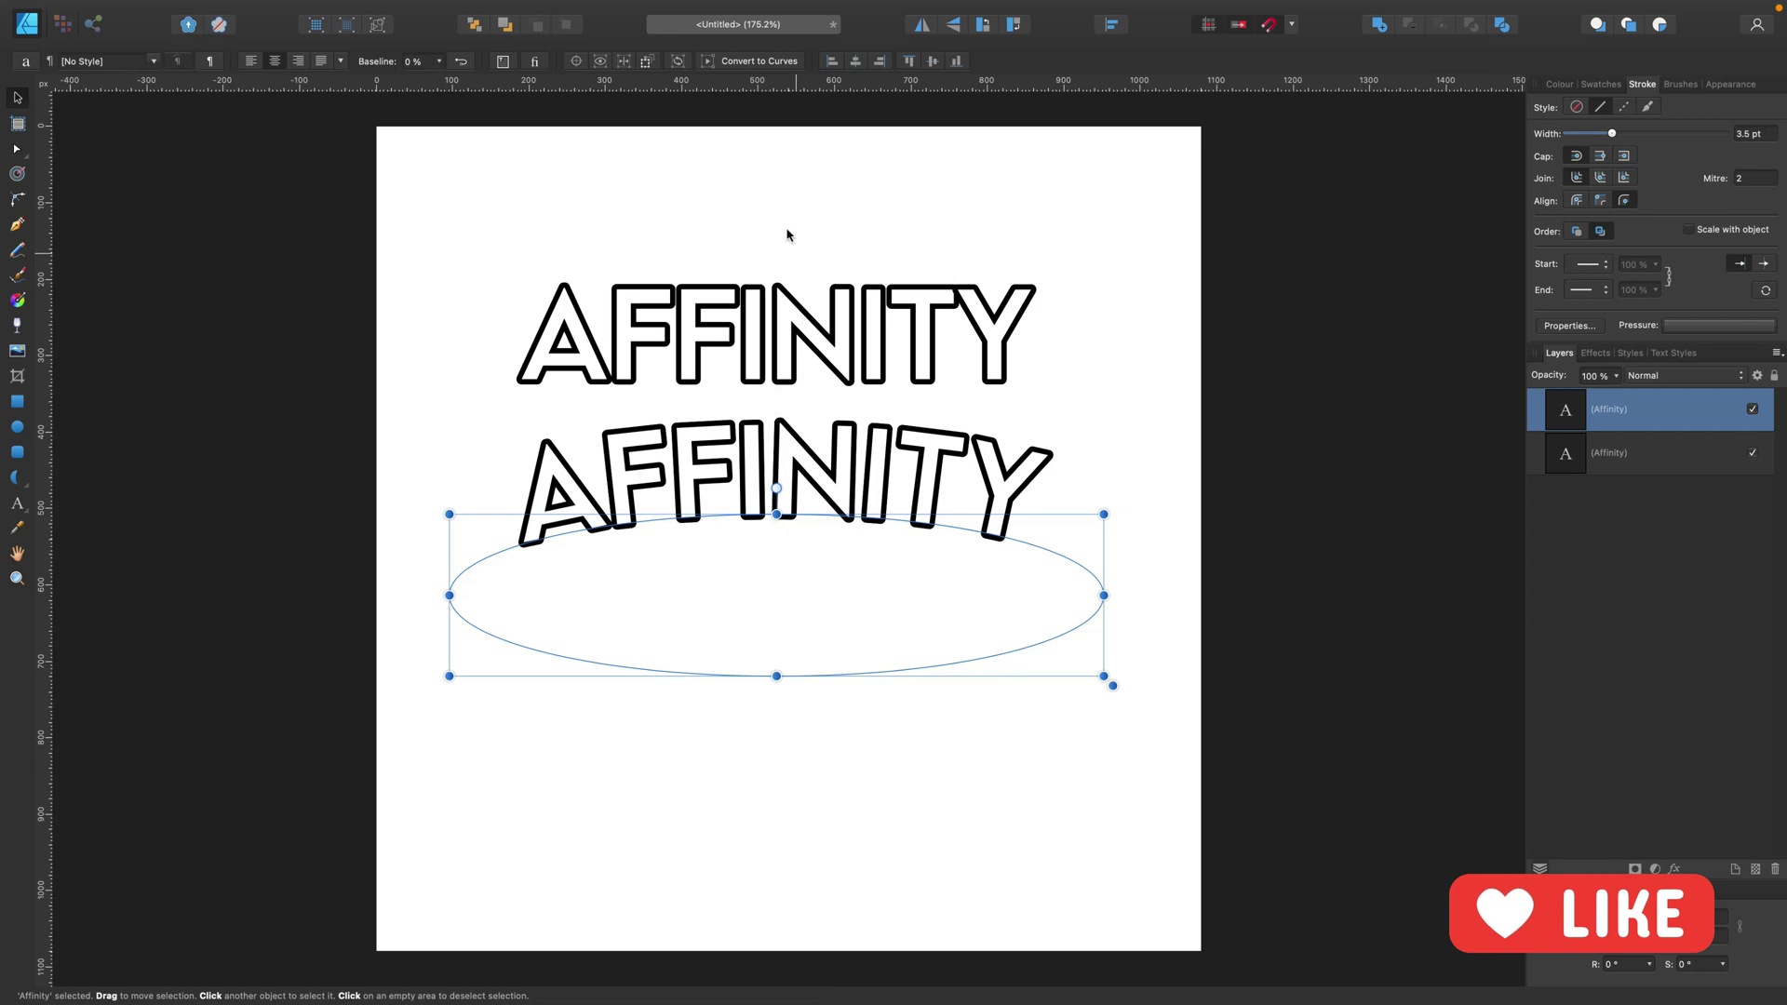
# - Convert the arched AFFINITY to curves and delete the straight AFFINITY title
pyautogui.click(754, 61)
pyautogui.moveTo(875, 502); pyautogui.dragTo(890, 546)
pyautogui.click(946, 342)
pyautogui.press('Delete')
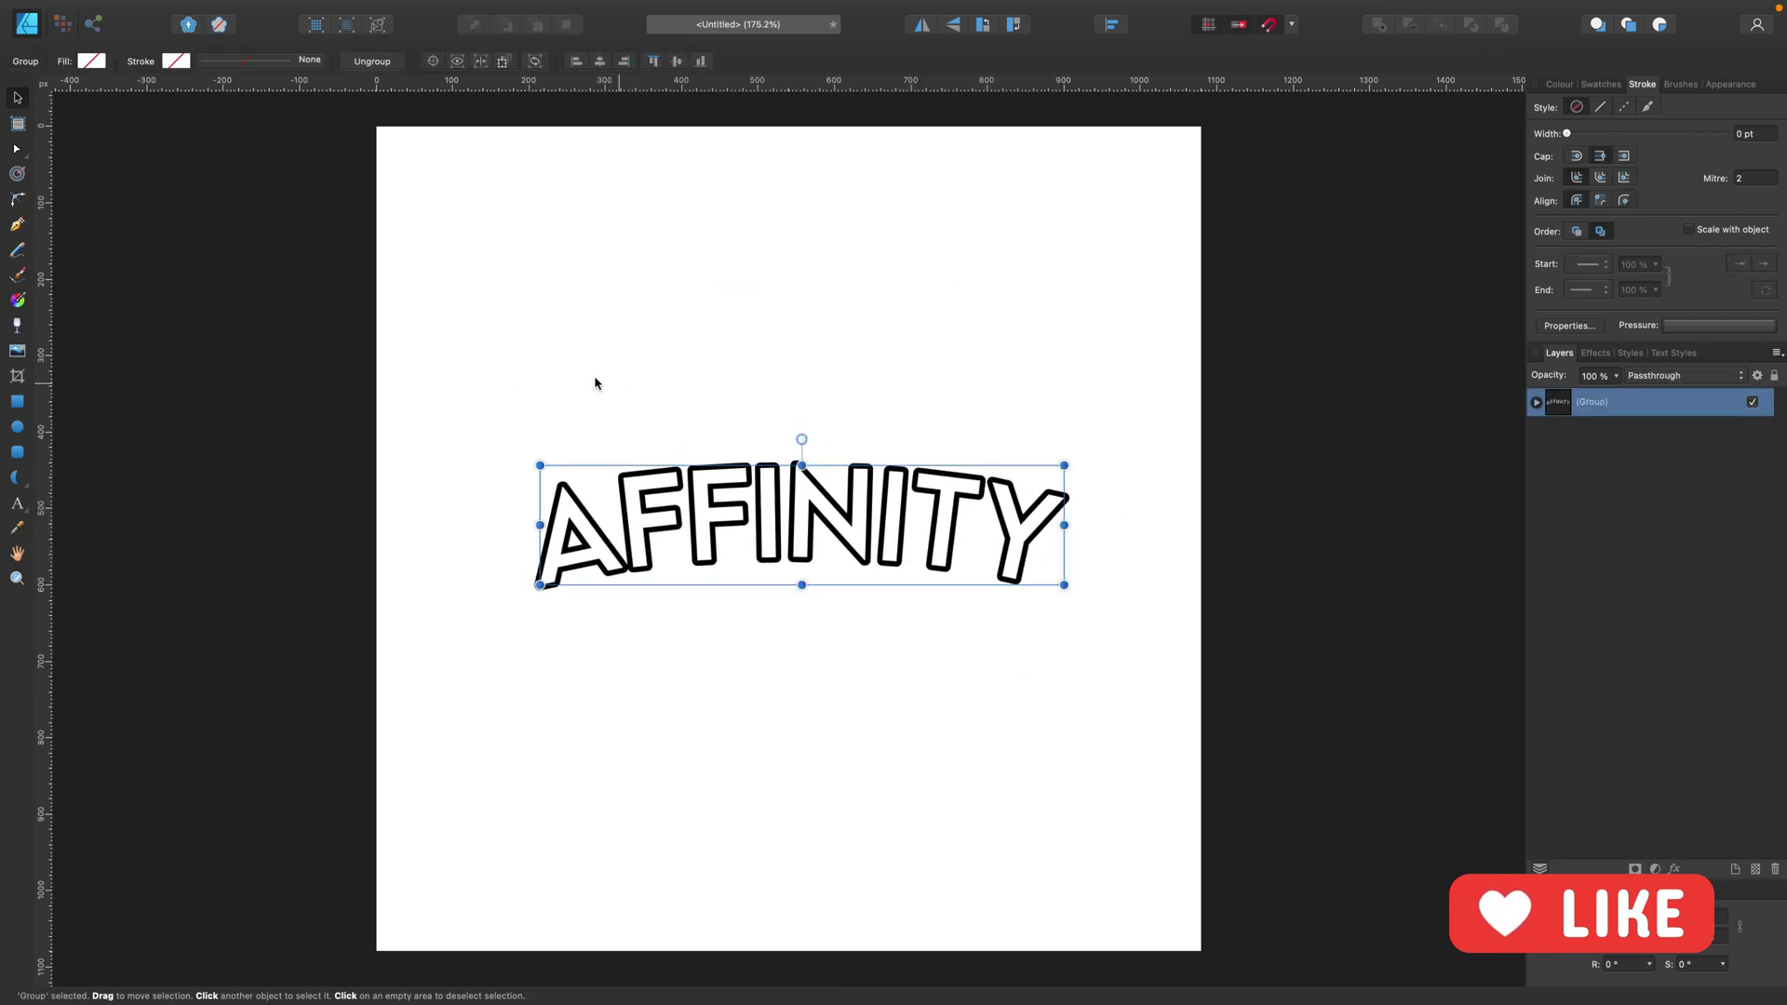
# - Enlarge the arched AFFINITY group to 819 × 188.6 px and centre it horizontally
pyautogui.moveTo(483, 415); pyautogui.dragTo(1128, 740)
pyautogui.moveTo(1015, 577); pyautogui.dragTo(1102, 538)
pyautogui.moveTo(1006, 479); pyautogui.dragTo(1001, 502)
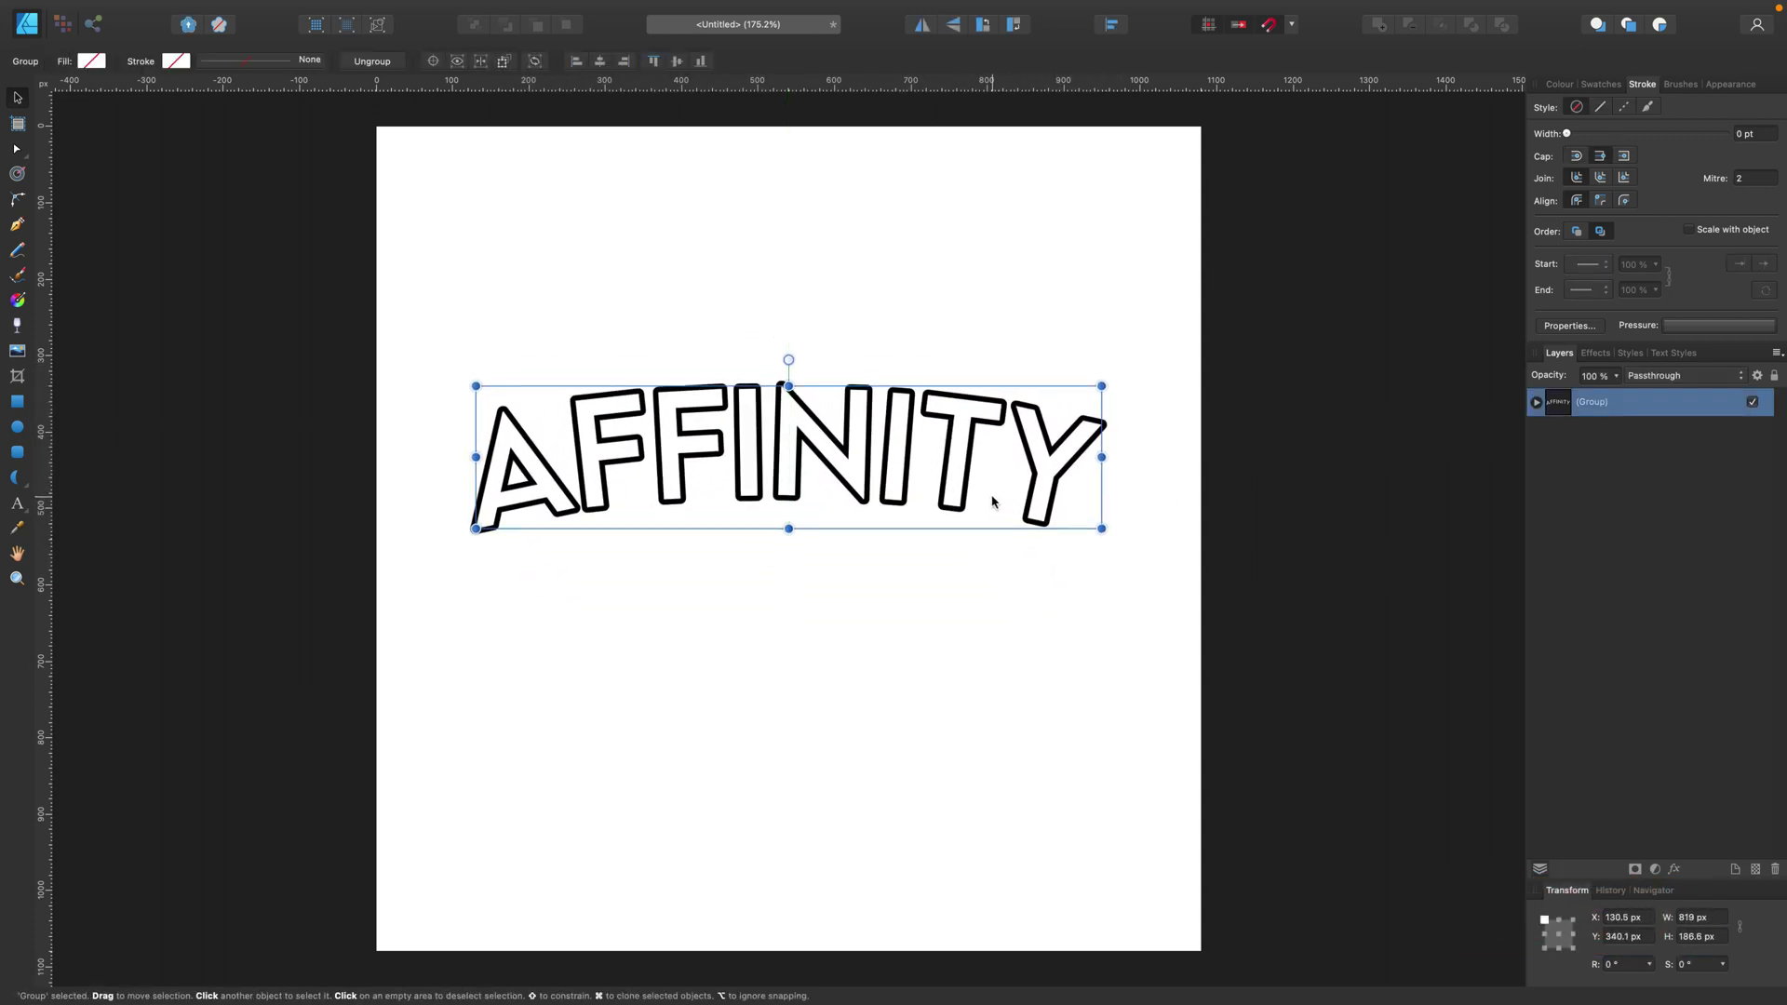
# - Duplicate the arched AFFINITY group and move the copy 150 px lower
pyautogui.rightClick(1648, 405)
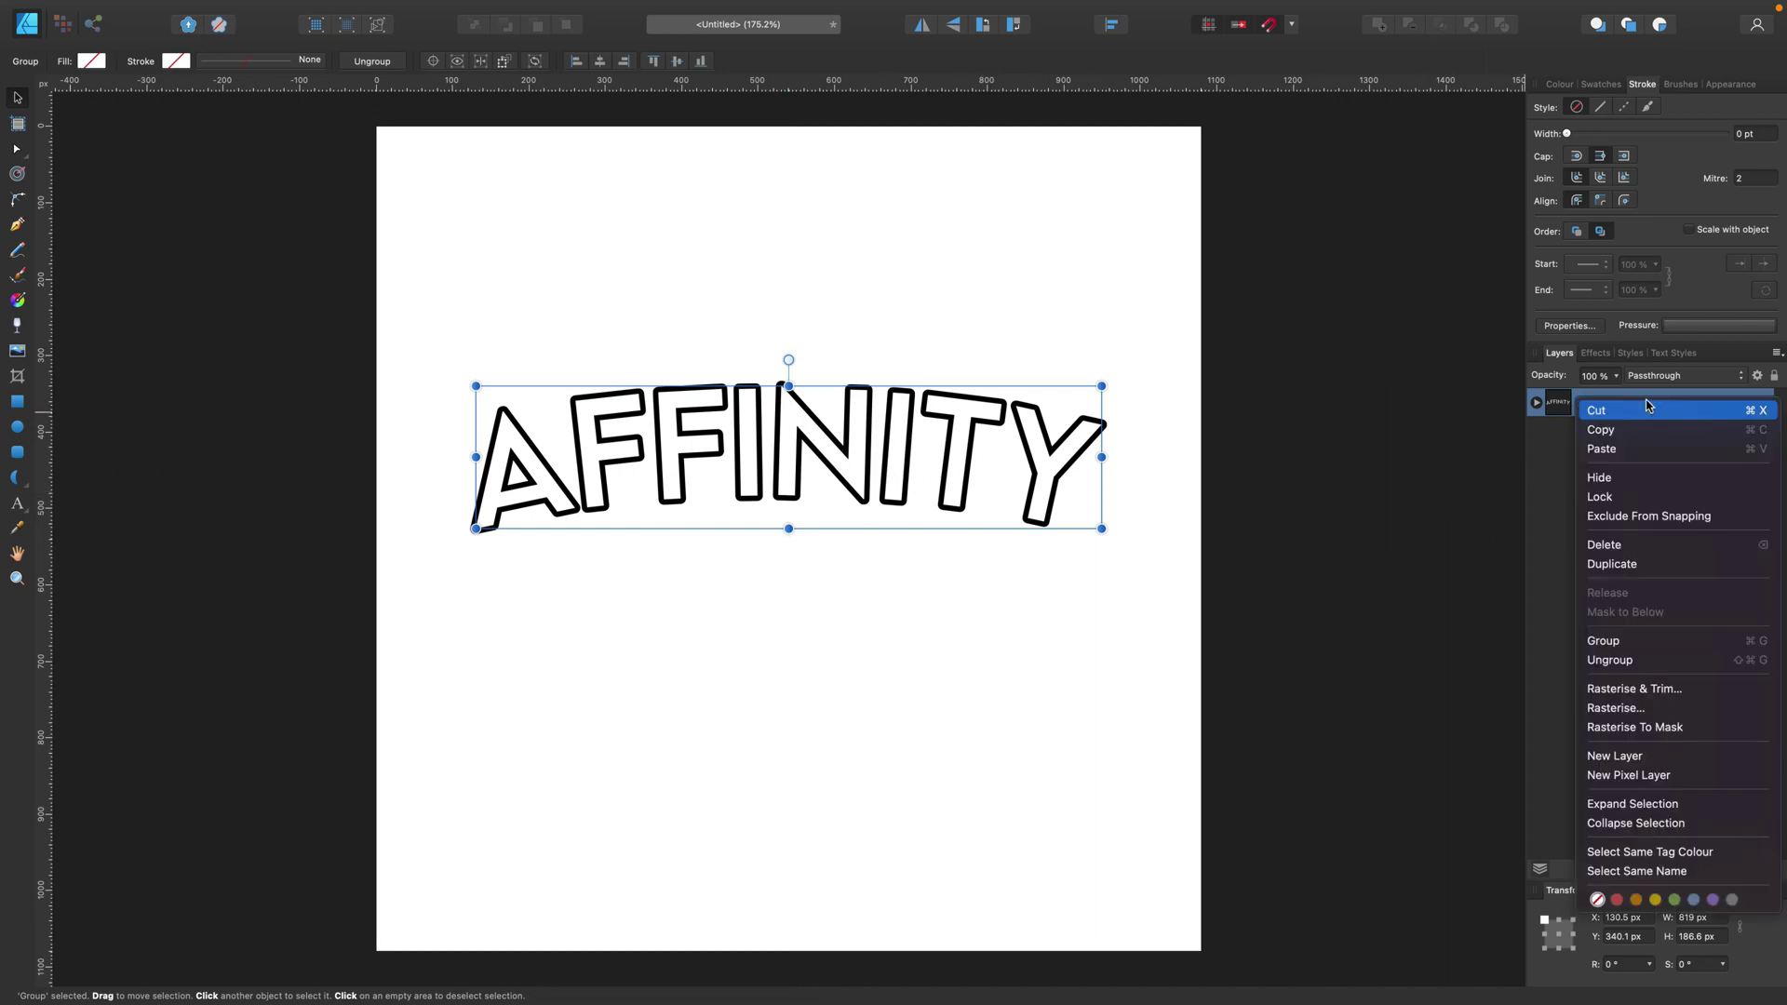
pyautogui.click(1611, 564)
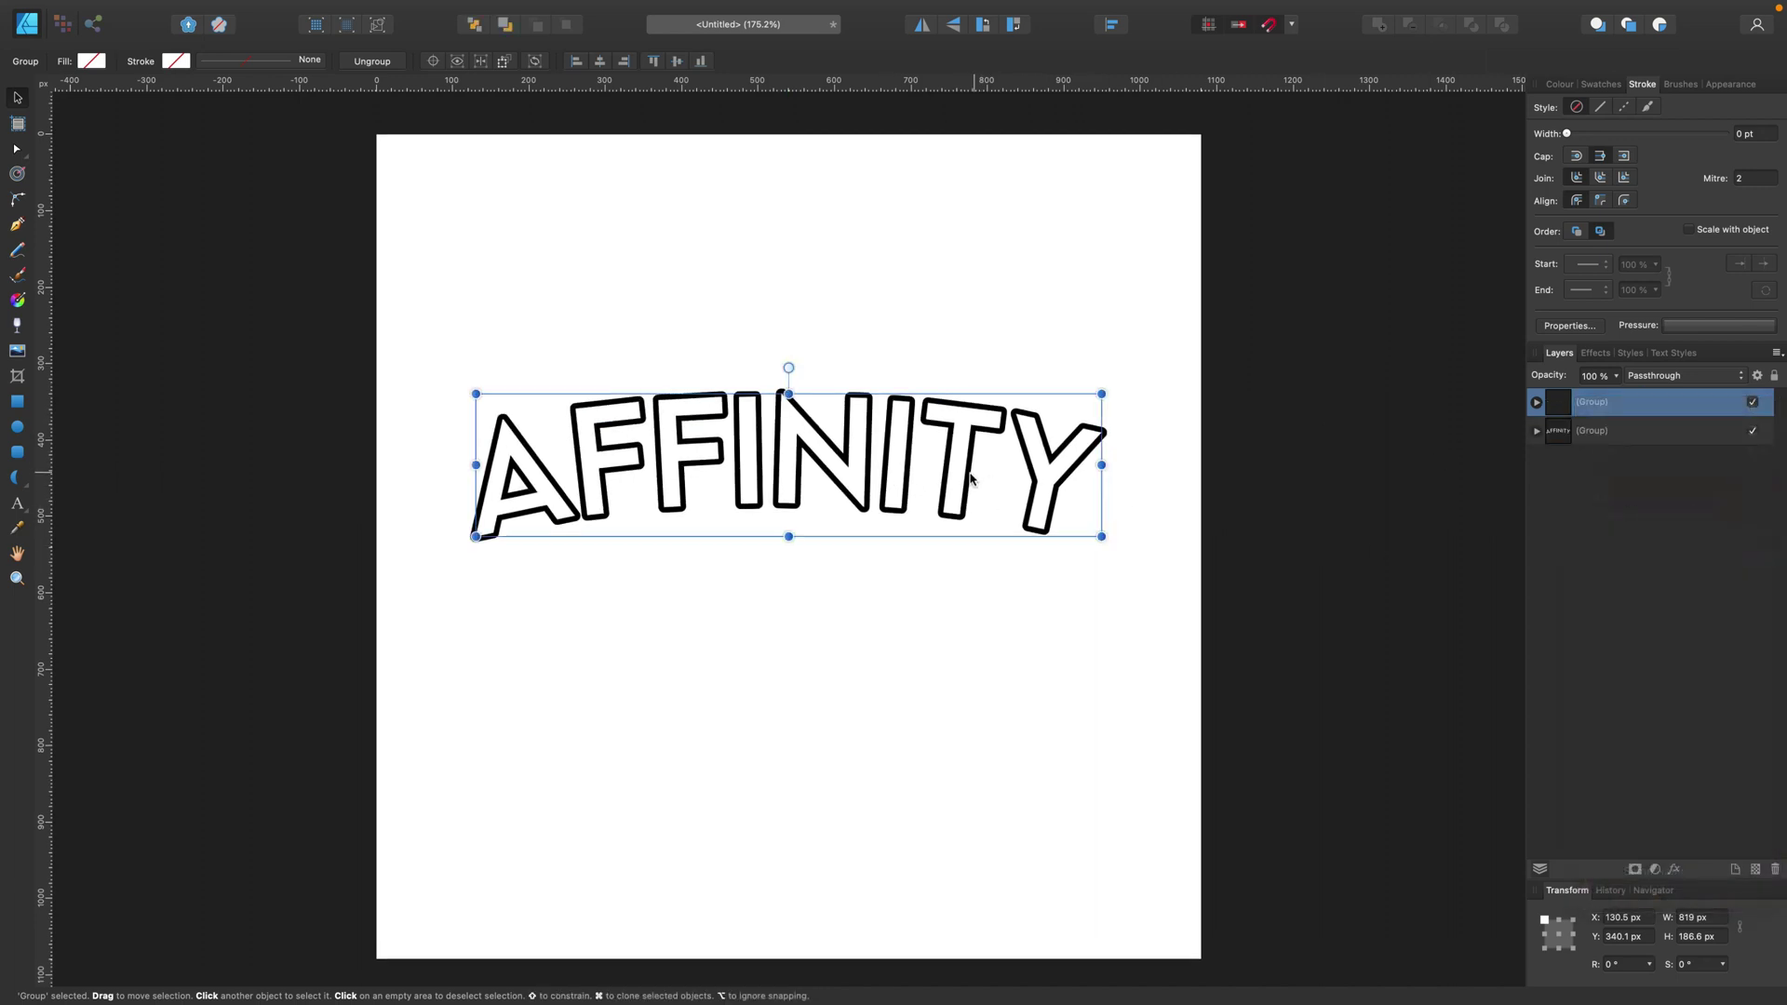
pyautogui.moveTo(1097, 482); pyautogui.dragTo(1096, 605)
# - Fill the duplicate solid black by setting L to 0
pyautogui.click(1560, 83)
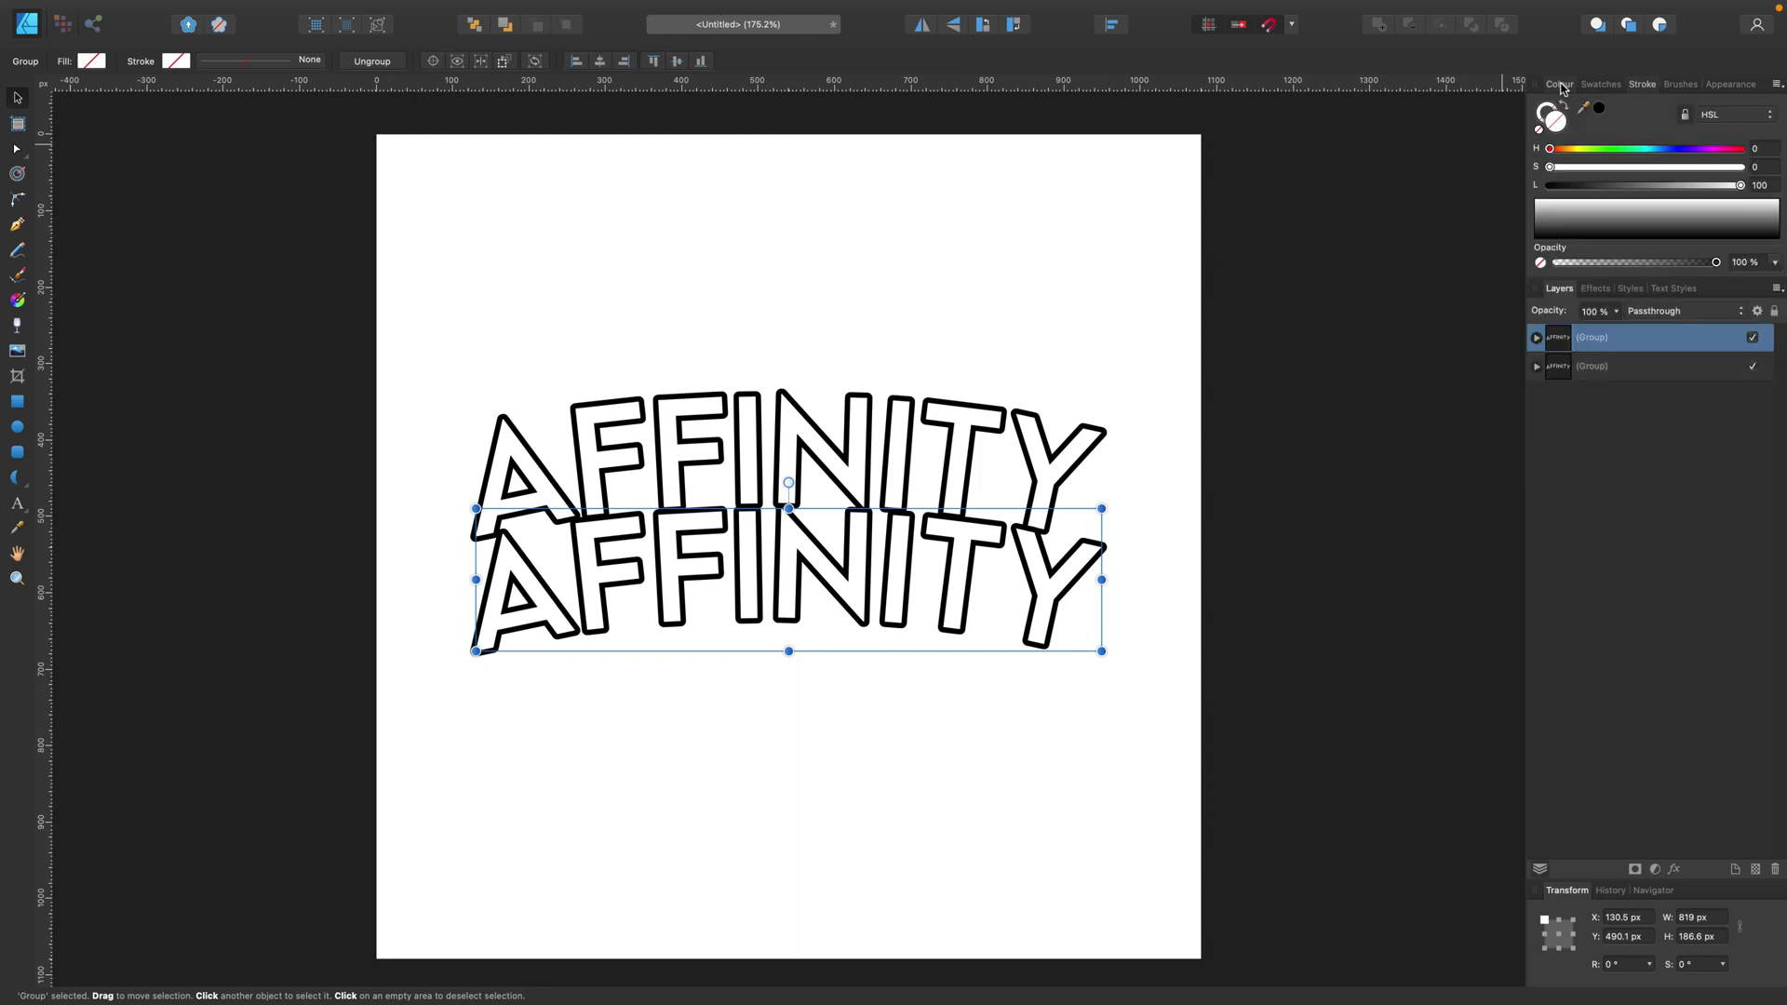
pyautogui.moveTo(1575, 185); pyautogui.dragTo(1450, 191)
pyautogui.hscroll(1, 1440, 183)
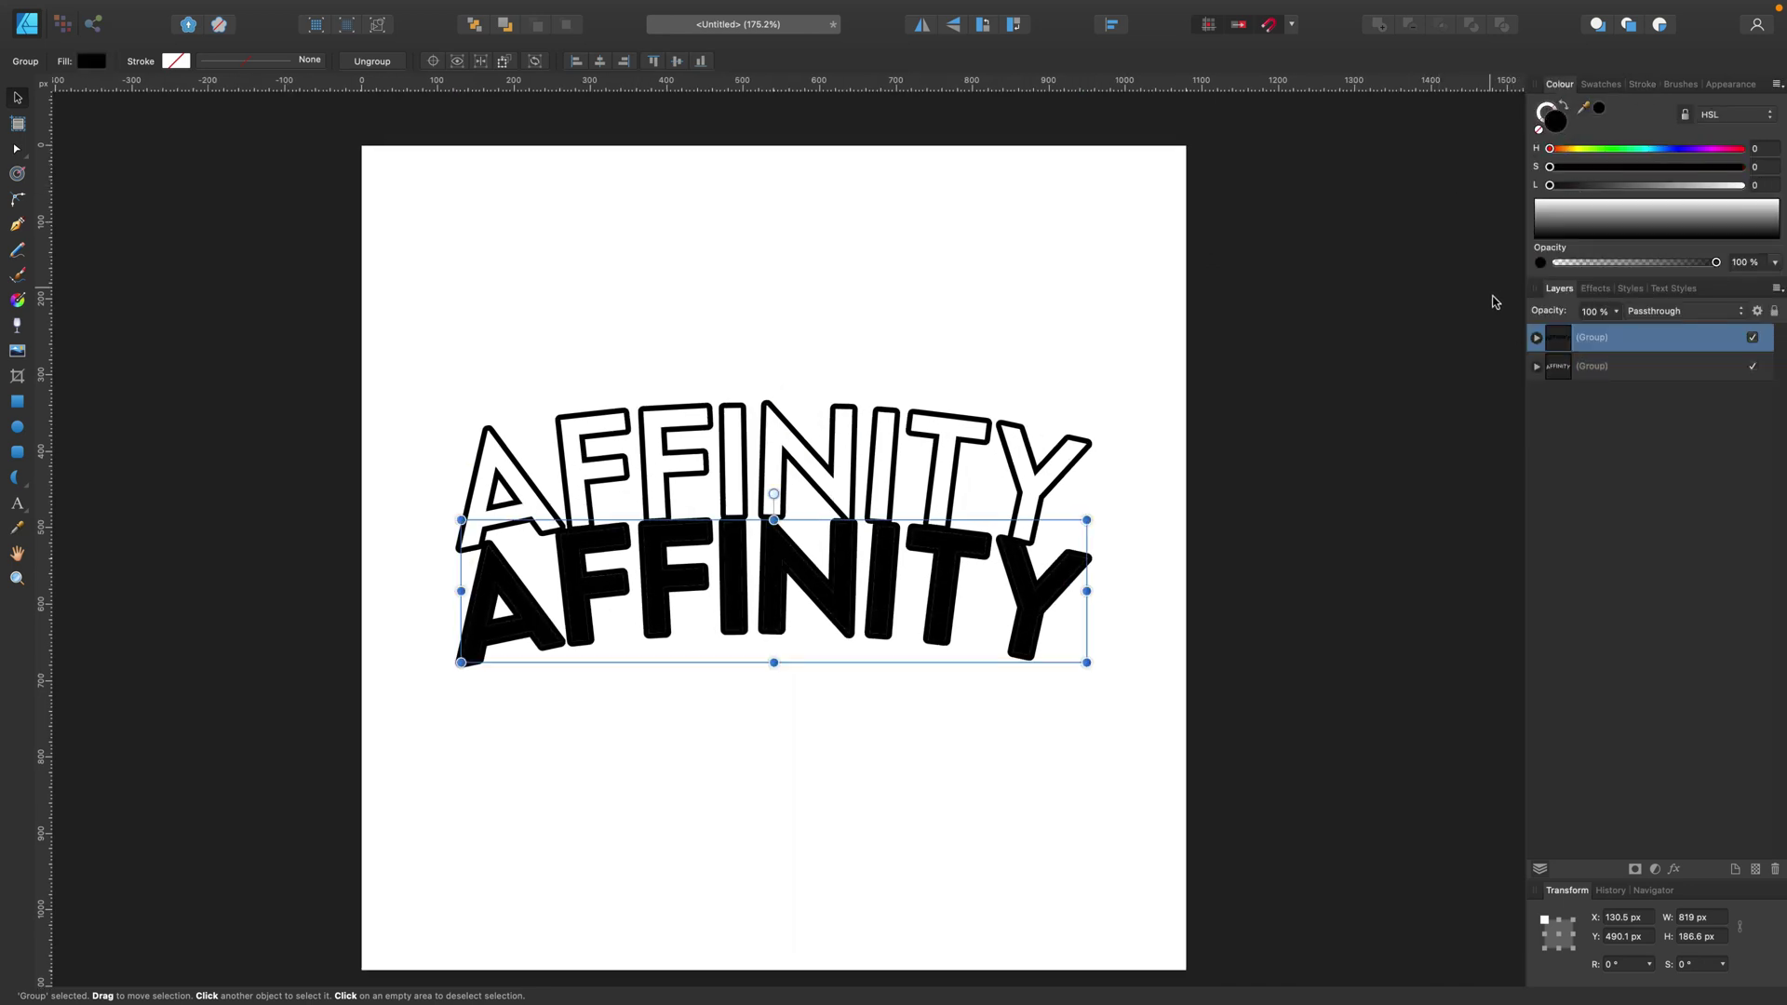
pyautogui.click(1537, 338)
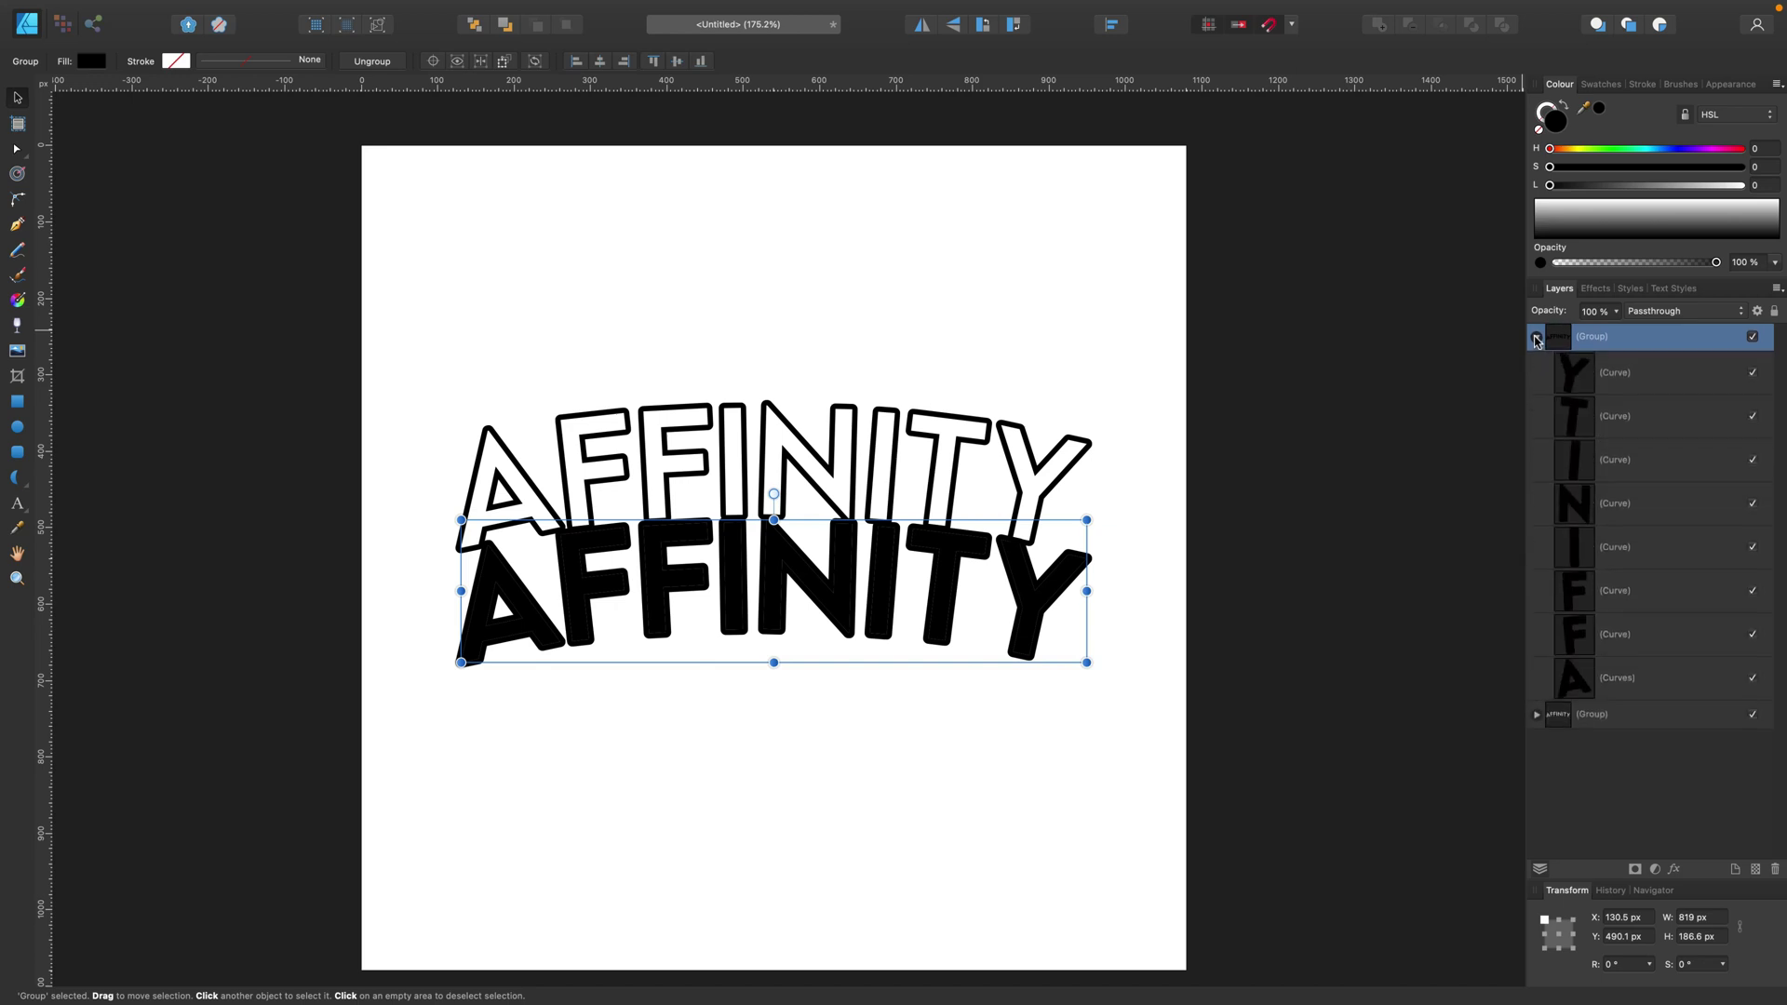
pyautogui.click(1537, 339)
pyautogui.scroll(1, 830, 365)
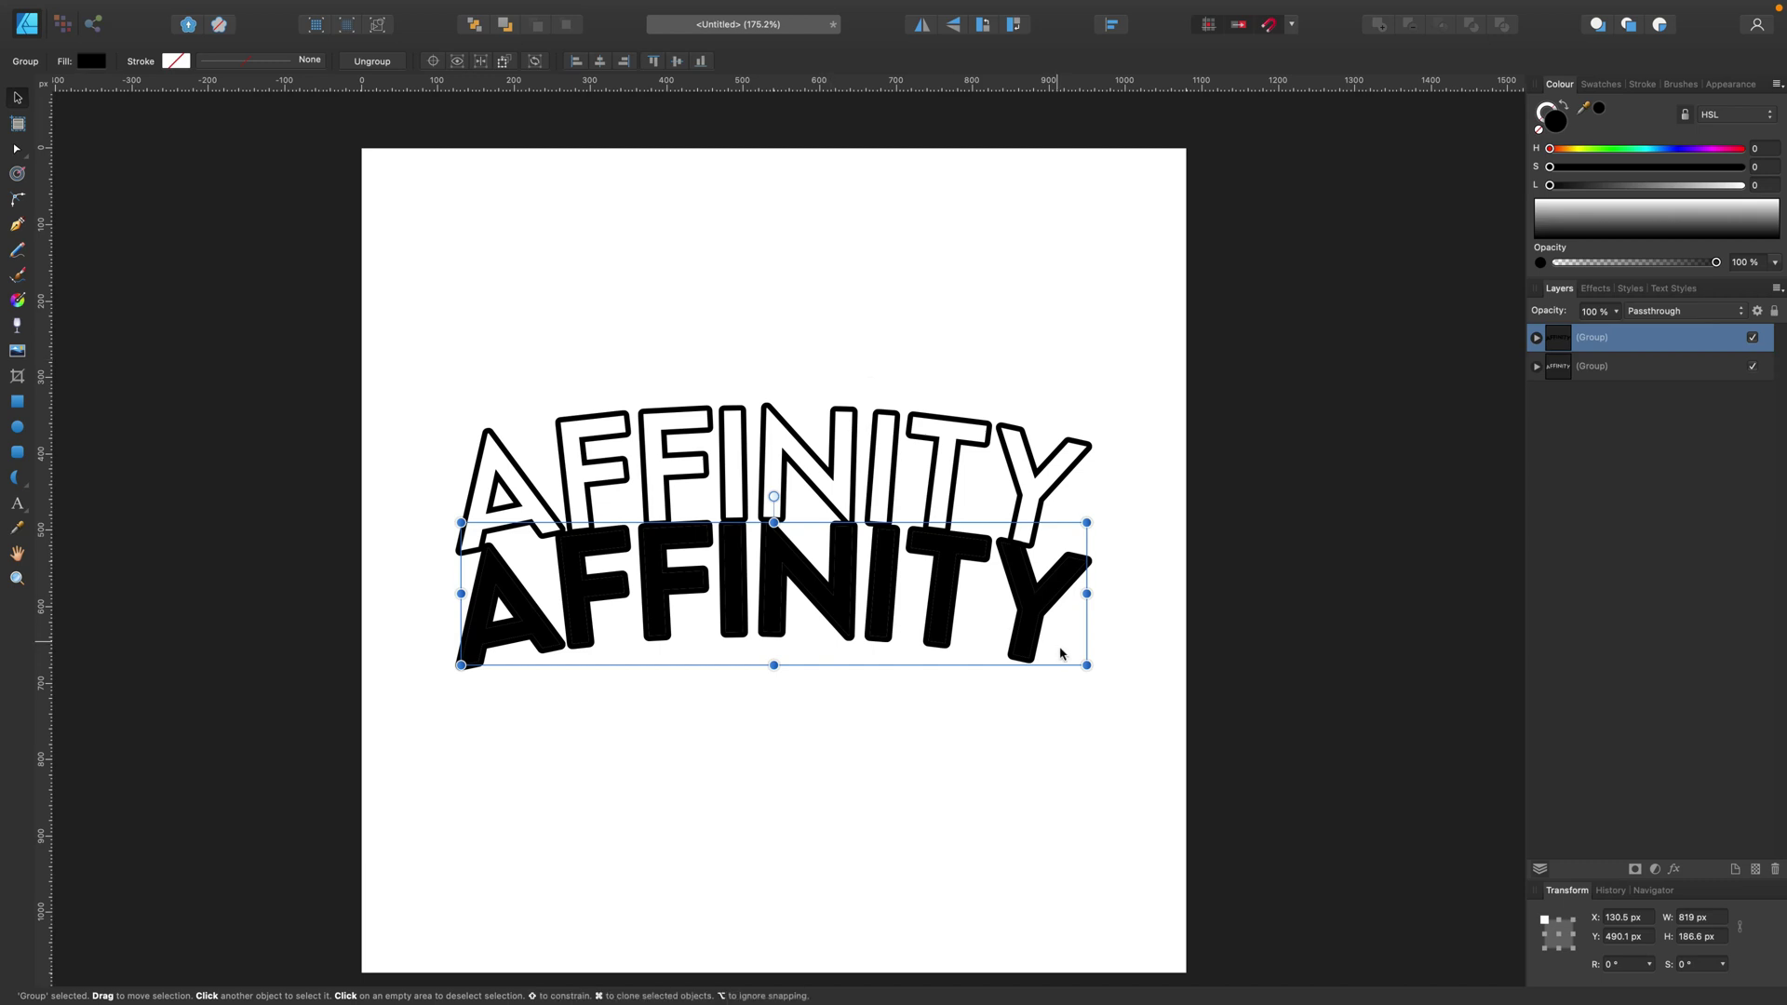
# - Resize the black copy, remove its stroke, and move it over the outlined text
pyautogui.moveTo(1086, 664); pyautogui.dragTo(1027, 644)
pyautogui.click(1539, 131)
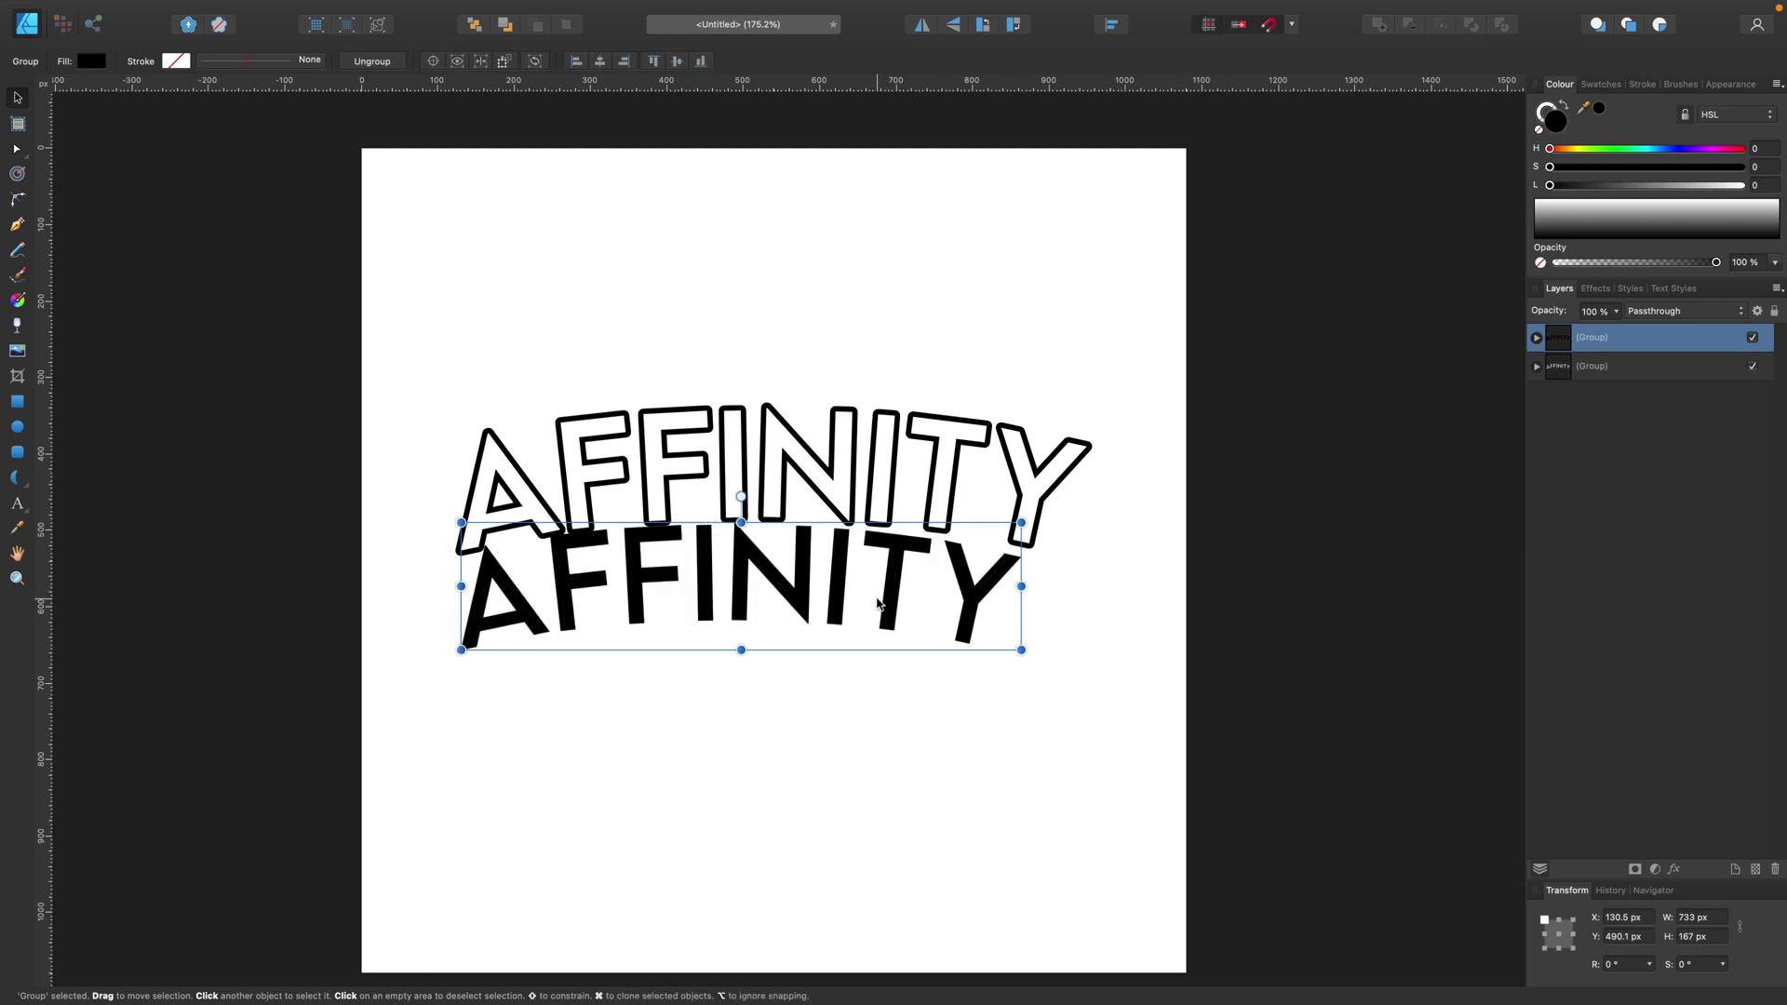
pyautogui.moveTo(879, 603); pyautogui.dragTo(893, 532)
pyautogui.moveTo(1036, 579); pyautogui.dragTo(999, 559)
# - Place the black copy's layer behind the outline group, offset slightly down as a shadow
pyautogui.moveTo(1663, 360); pyautogui.dragTo(1660, 382)
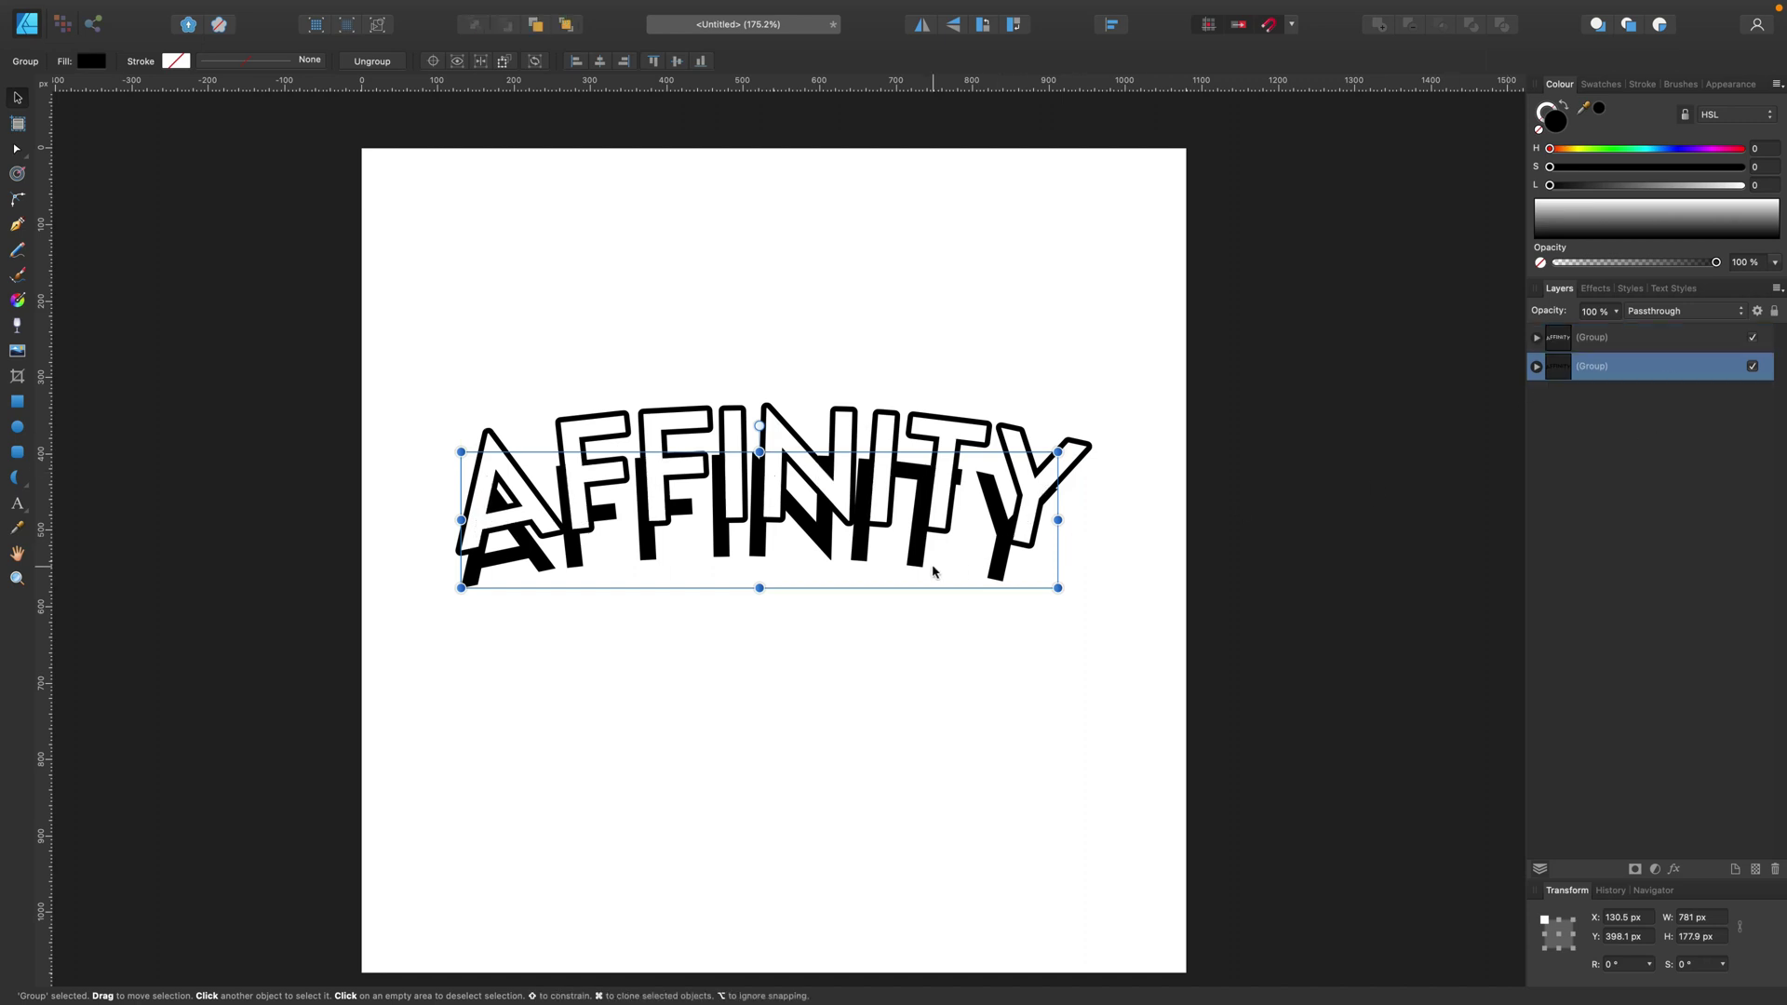
pyautogui.moveTo(935, 569); pyautogui.dragTo(941, 550)
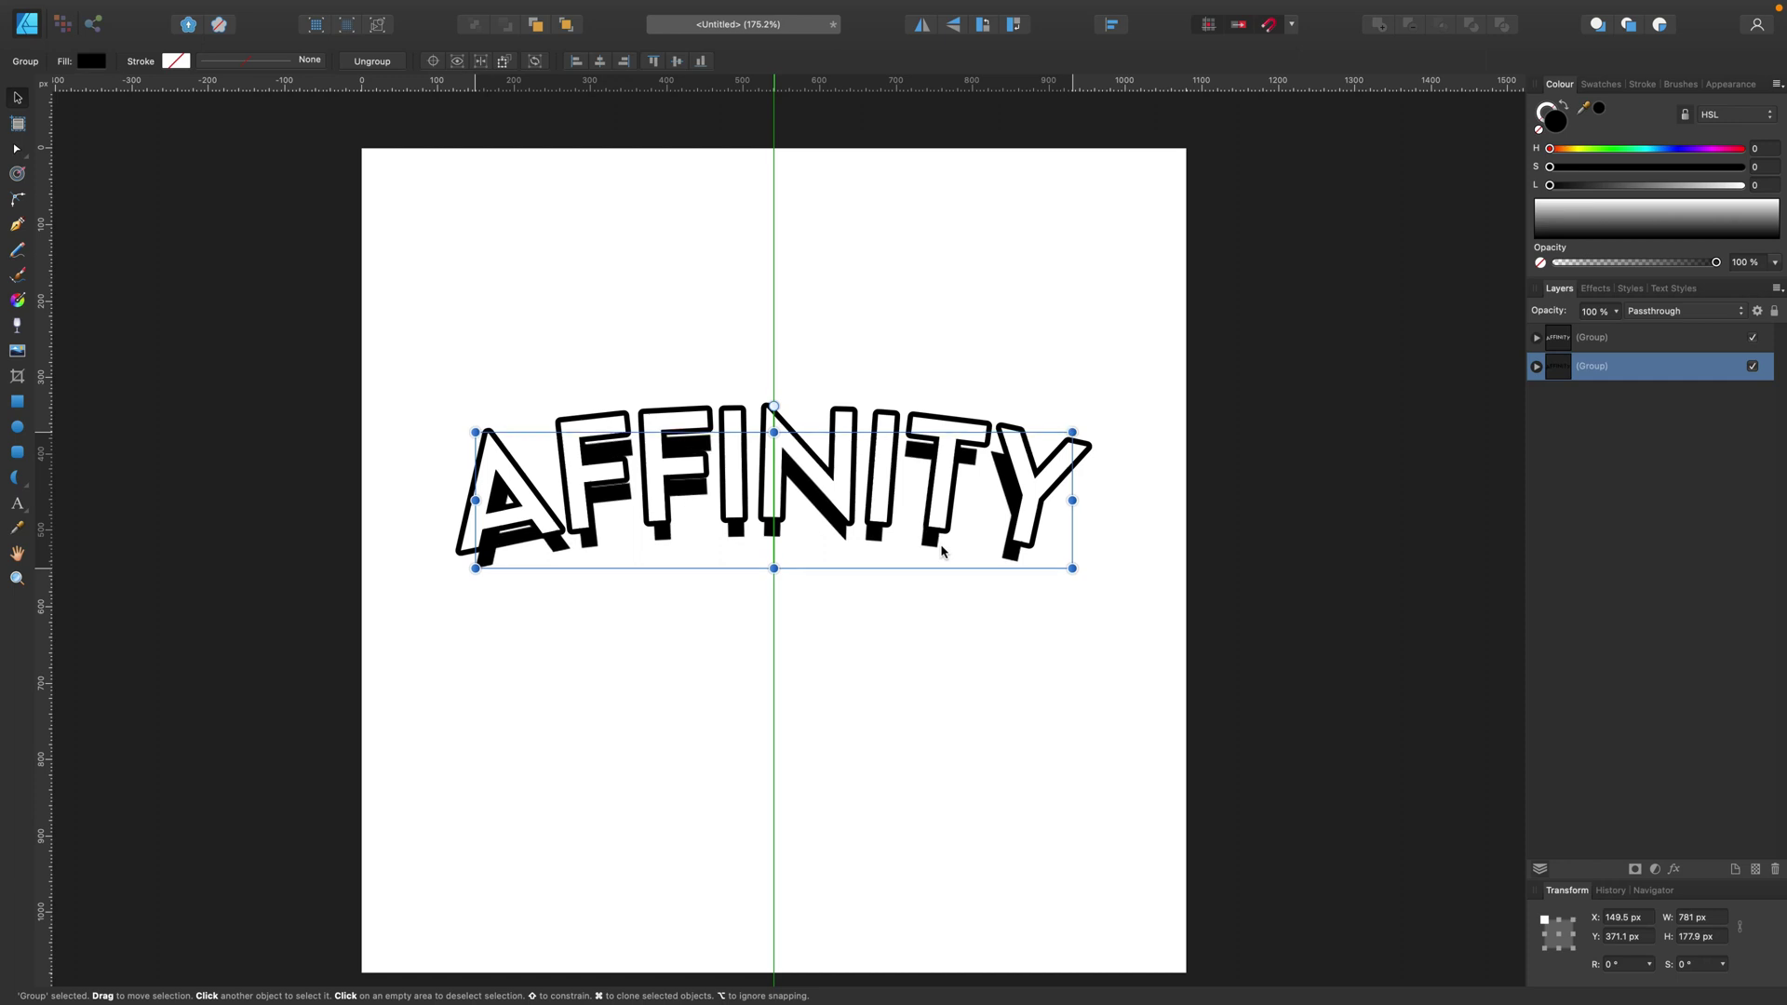
pyautogui.moveTo(941, 551); pyautogui.dragTo(941, 553)
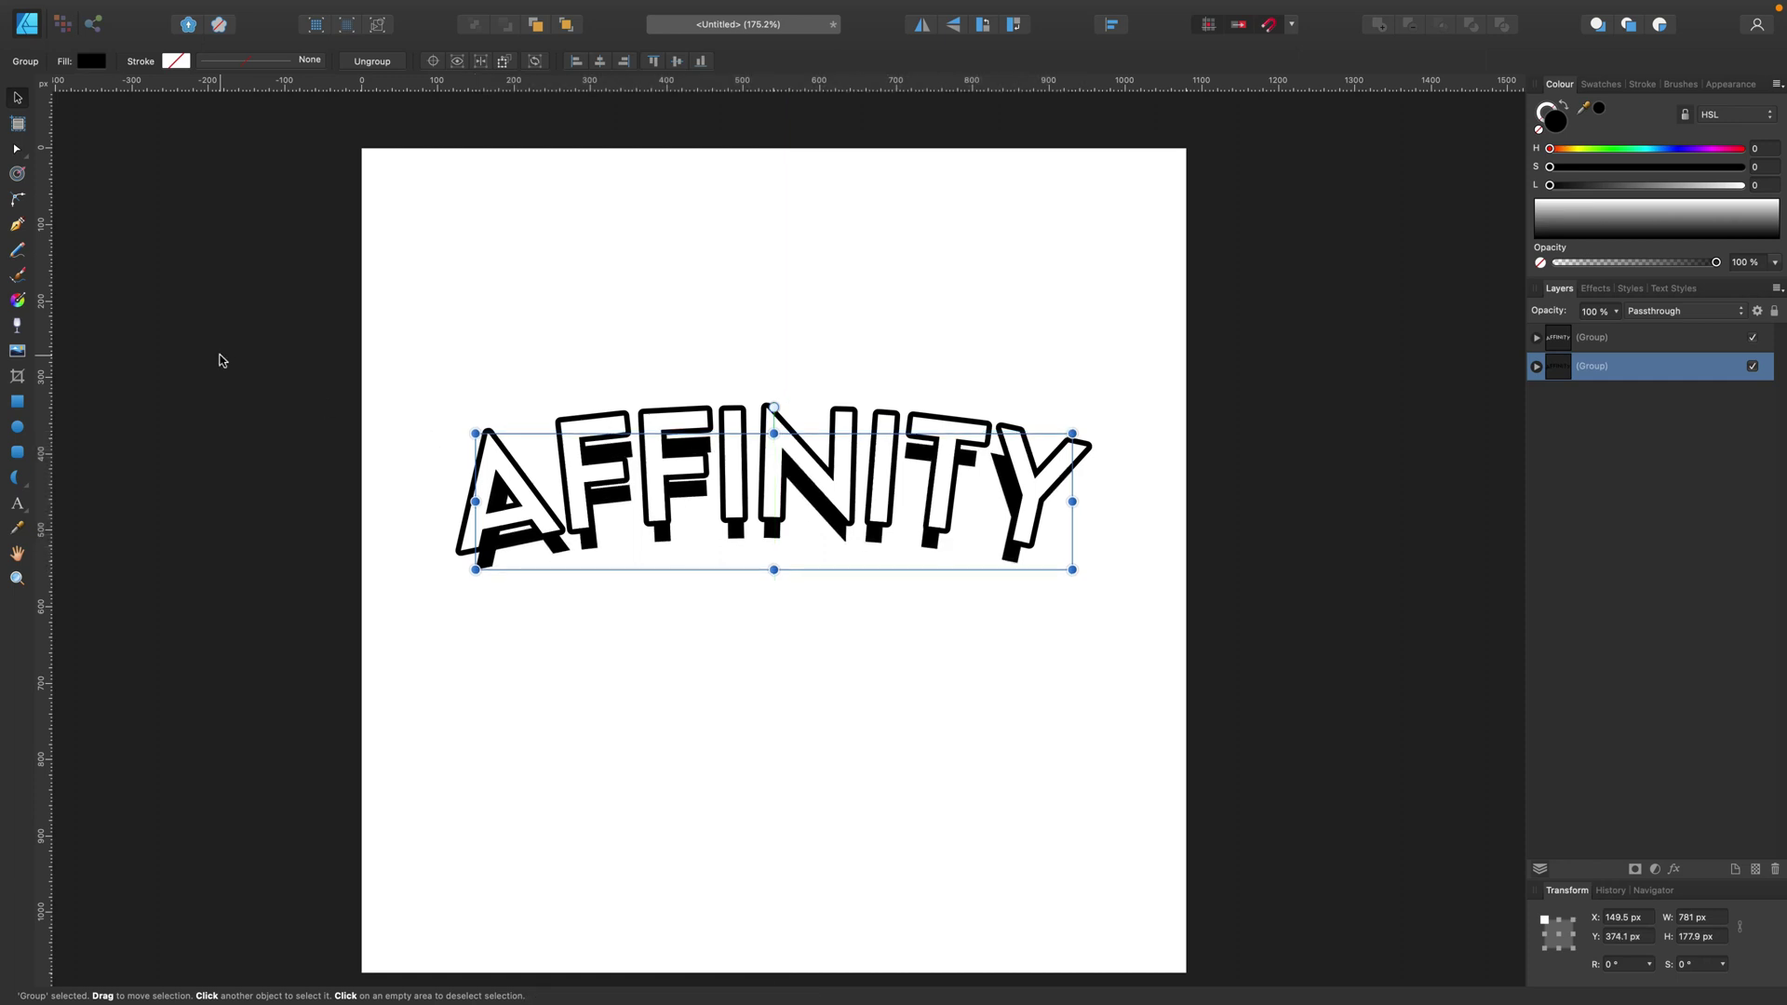
# - Contour the black letters outward into a thicker shadow and nudge the group into alignment
pyautogui.click(16, 177)
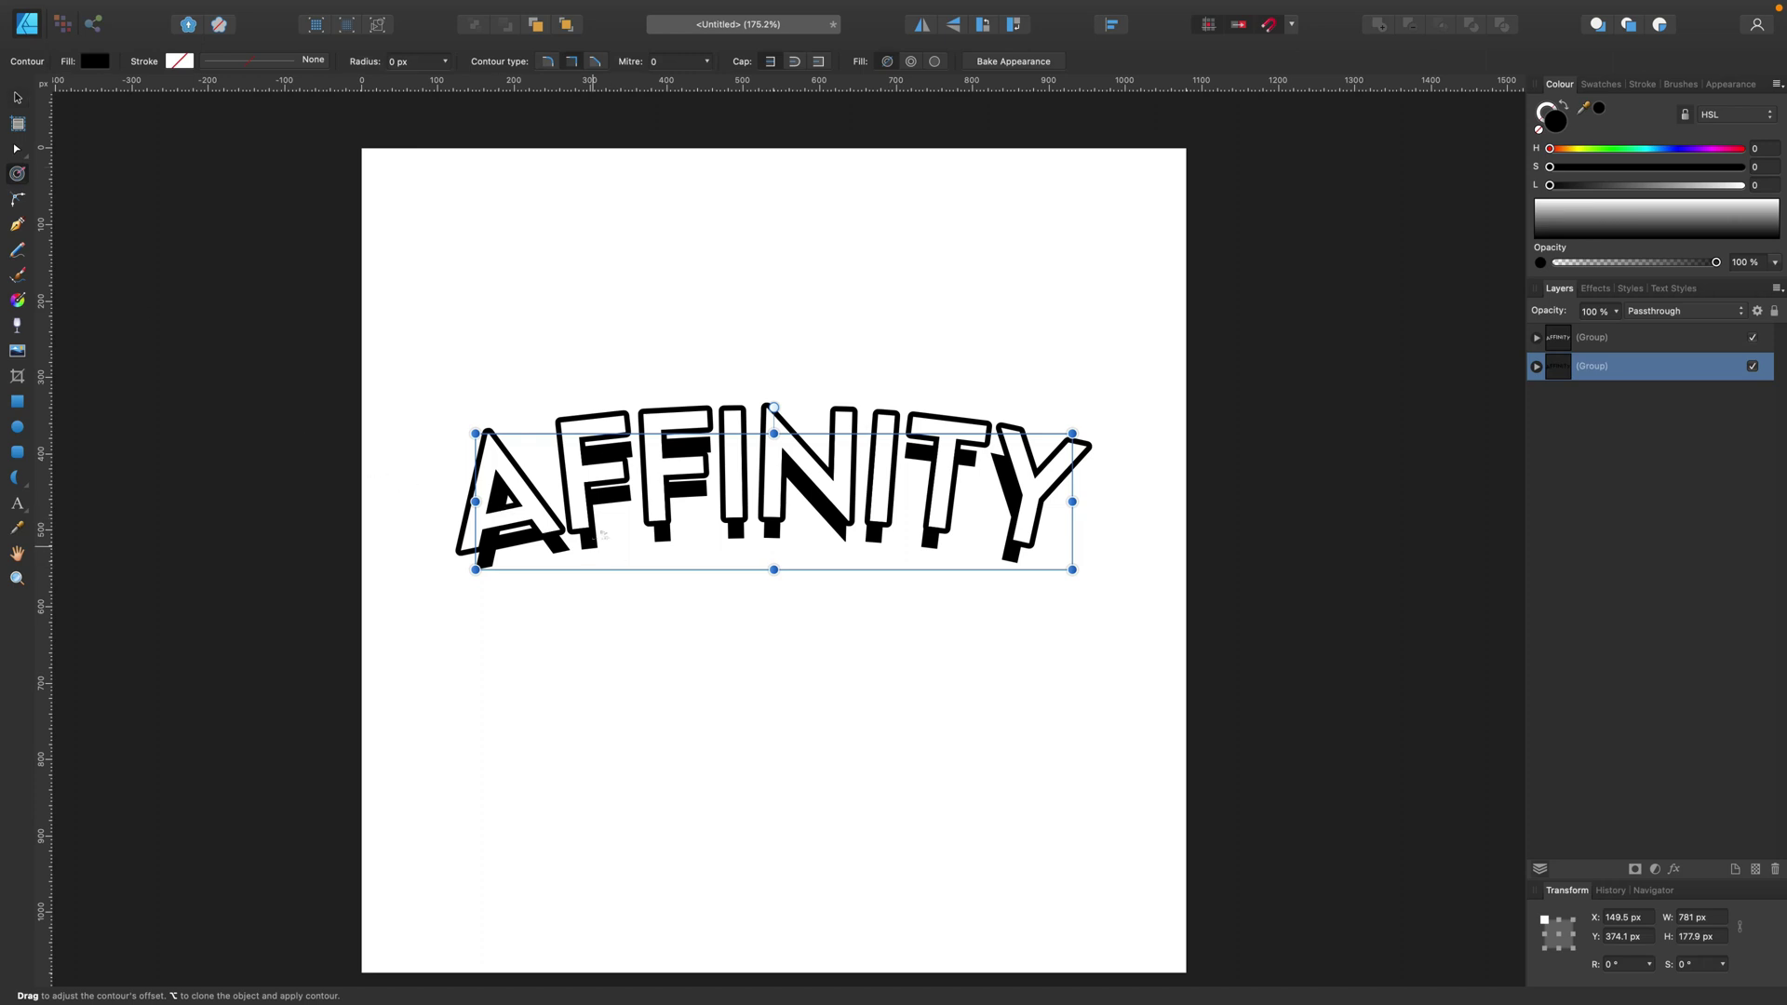
pyautogui.moveTo(604, 538); pyautogui.dragTo(611, 539)
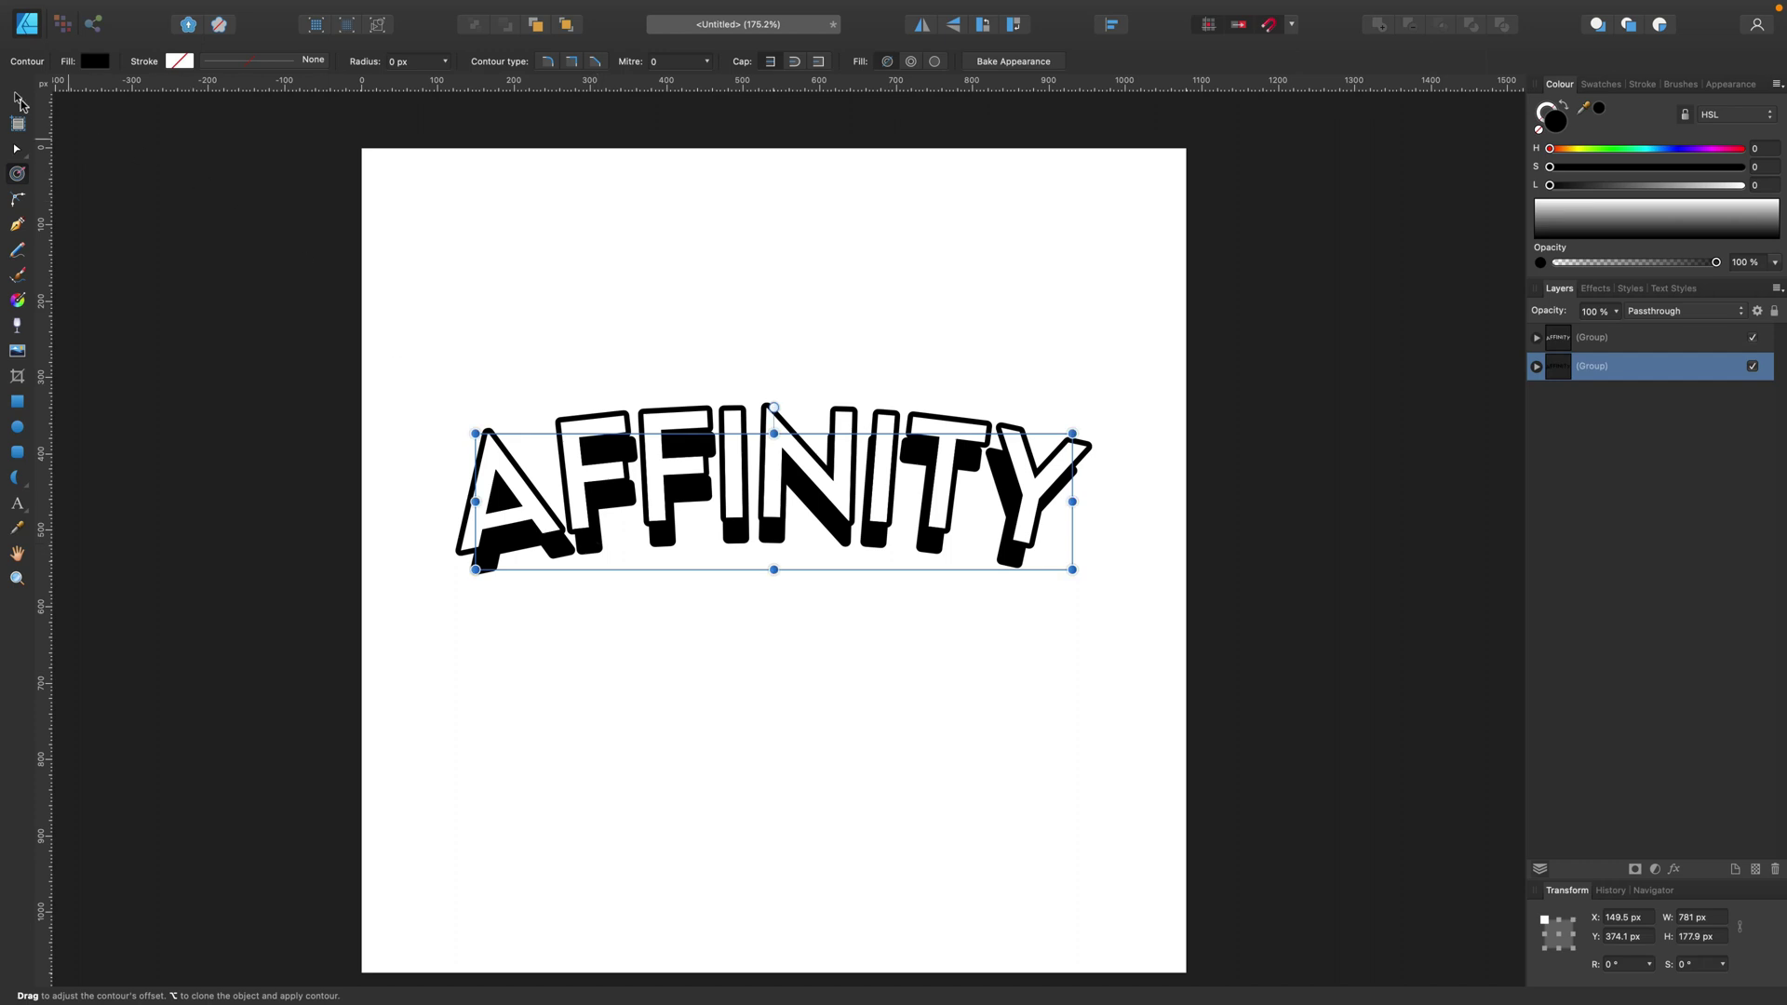
pyautogui.press('v')
pyautogui.moveTo(780, 558); pyautogui.dragTo(778, 549)
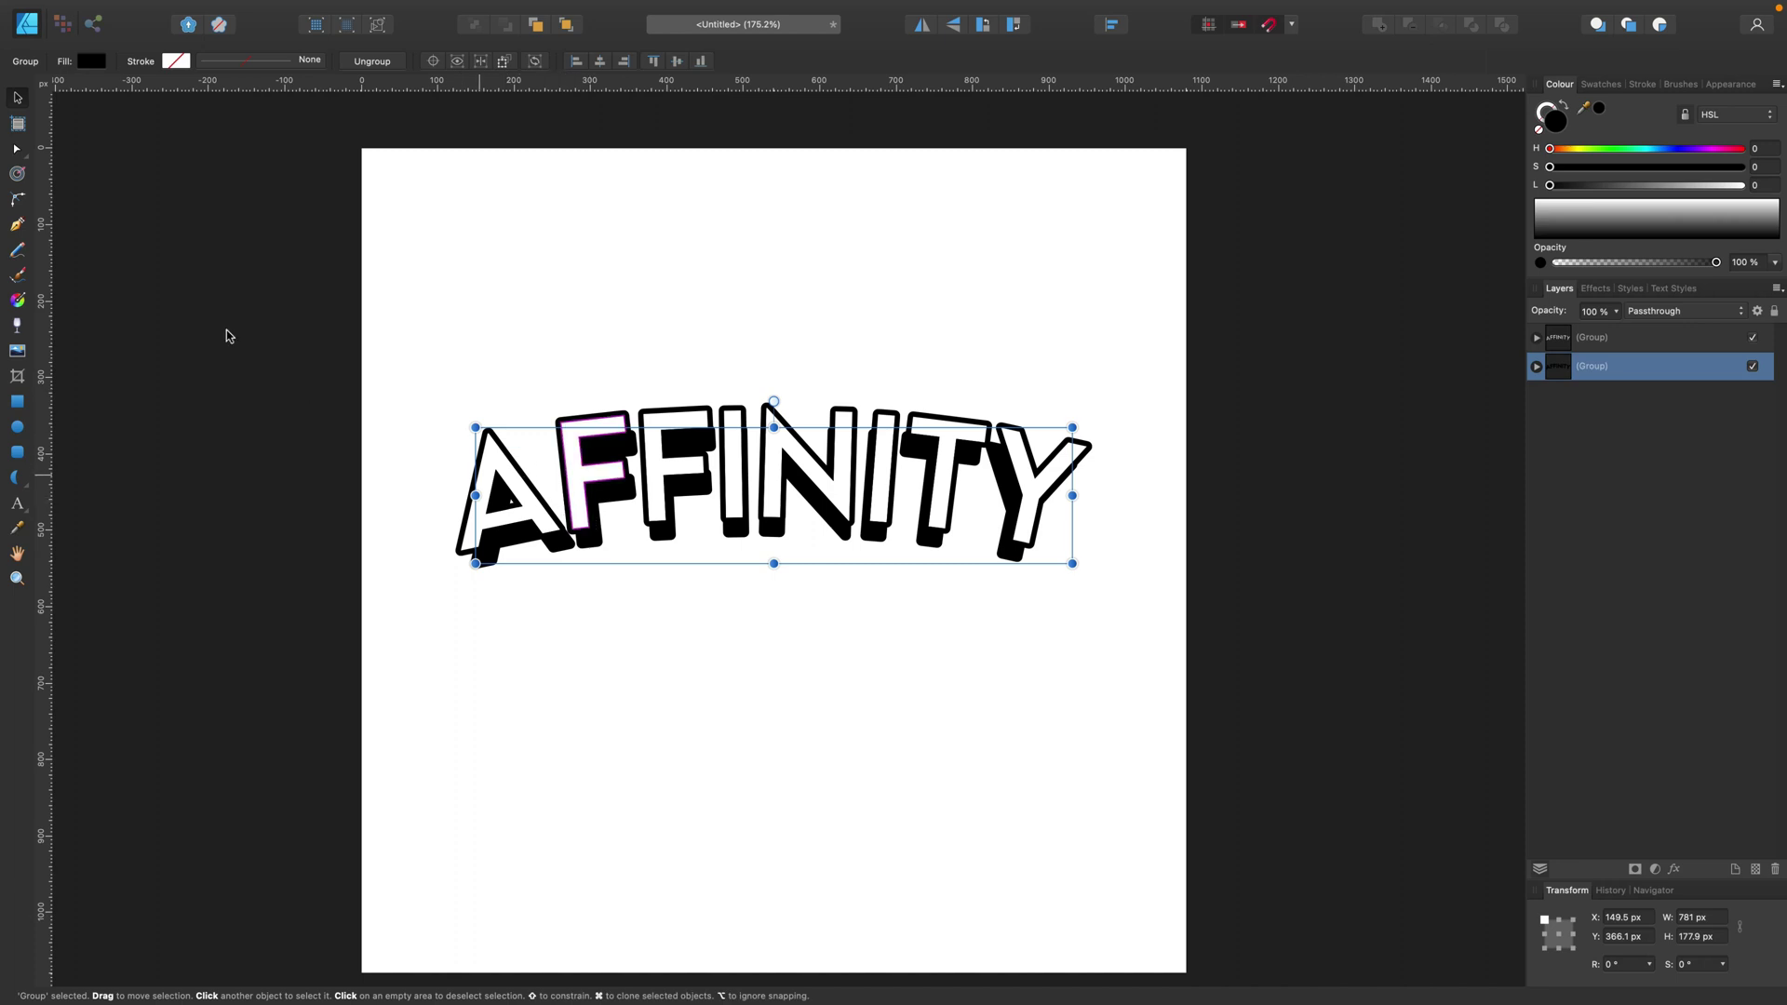
# - Zoom in to 400% to inspect the extruded shadow beneath the lettering
pyautogui.click(17, 173)
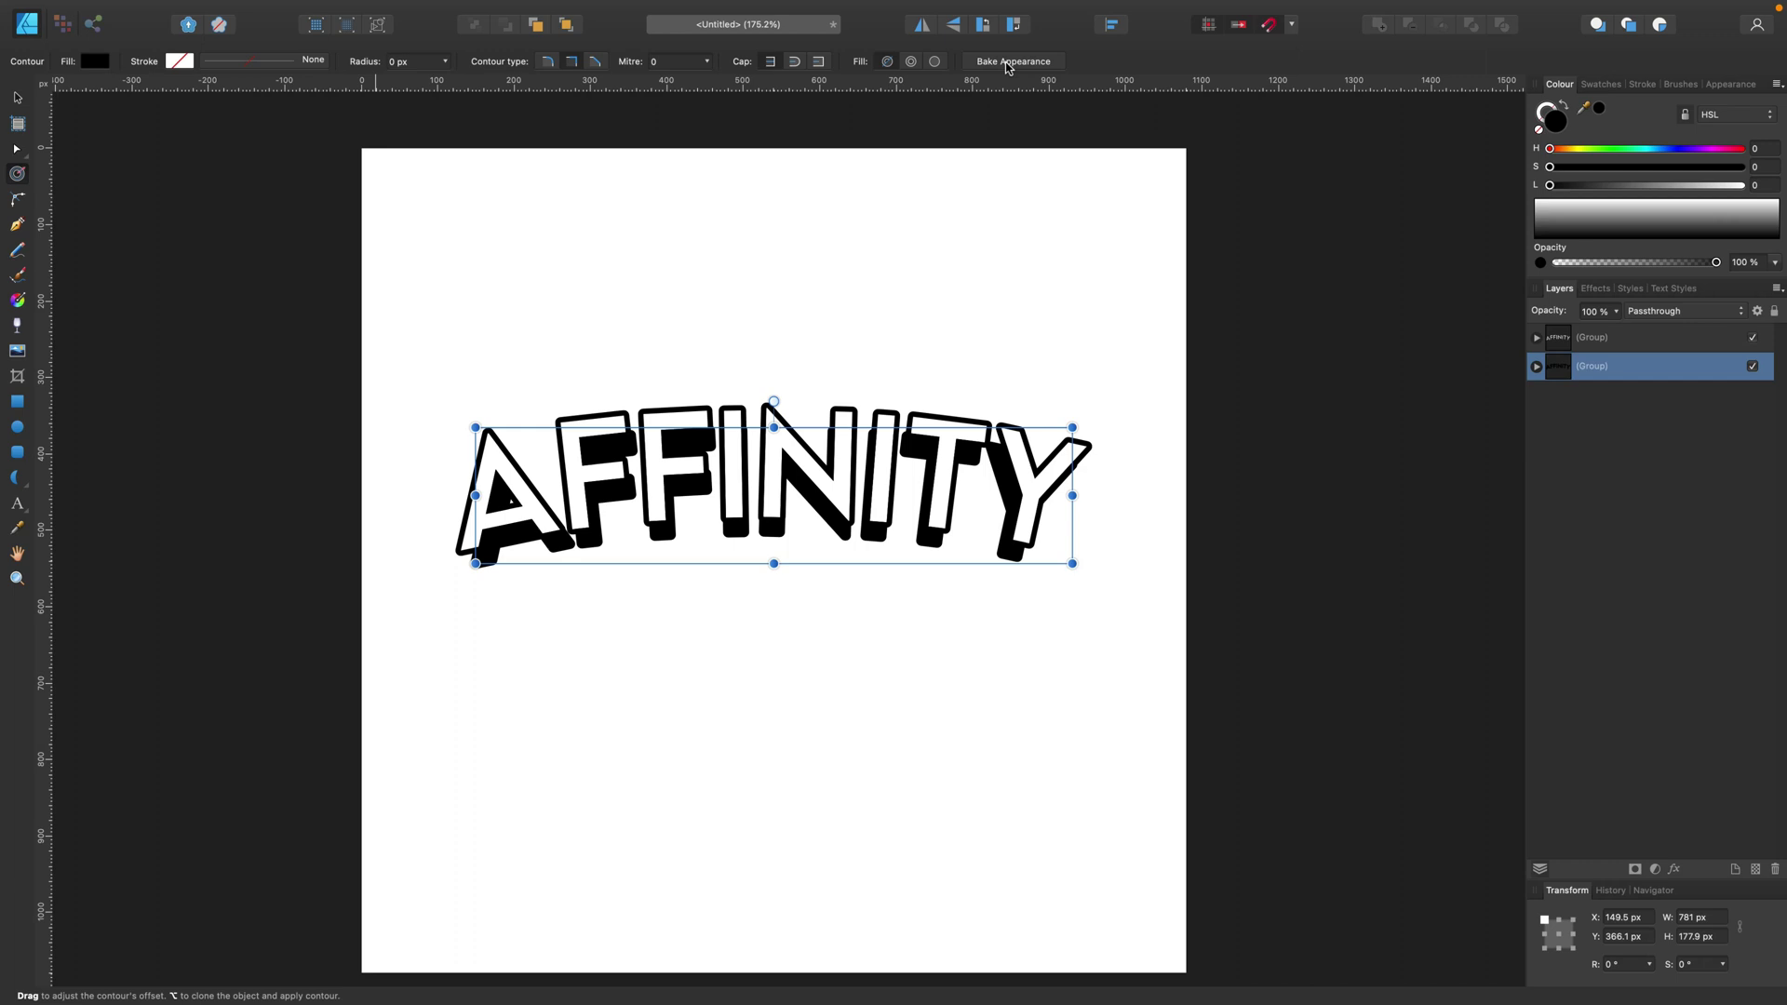
pyautogui.click(16, 98)
pyautogui.press('super+2')
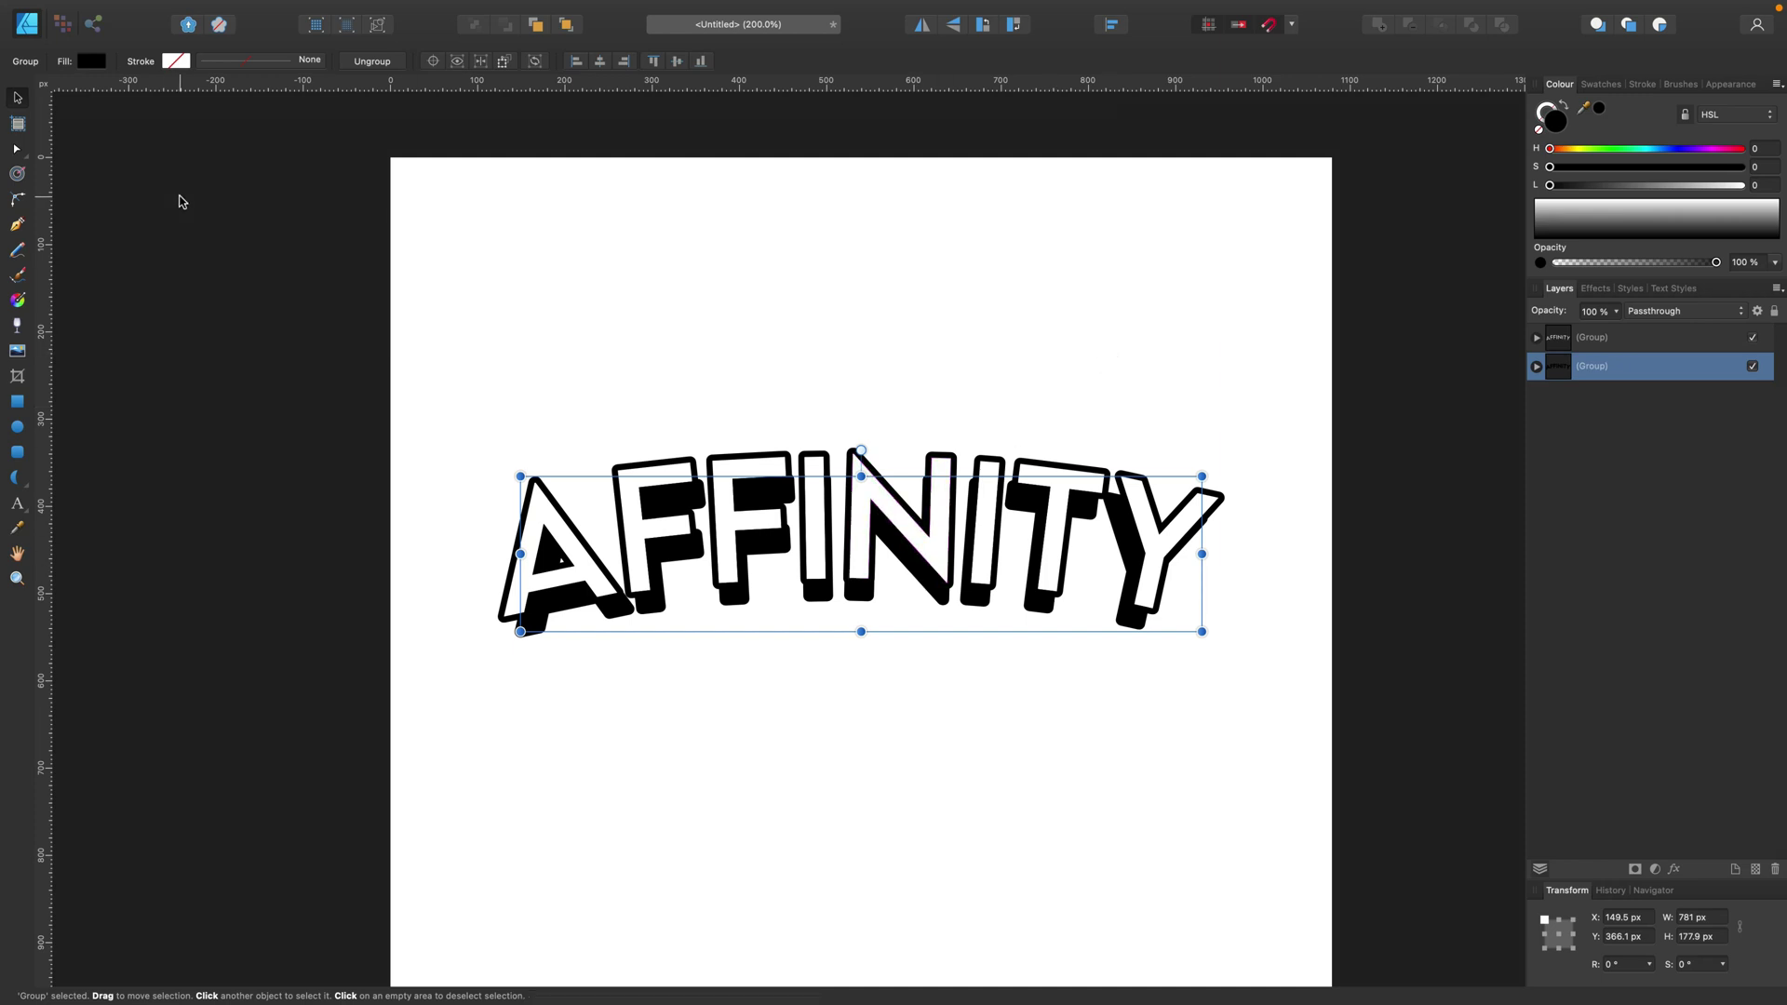
pyautogui.press('super+4')
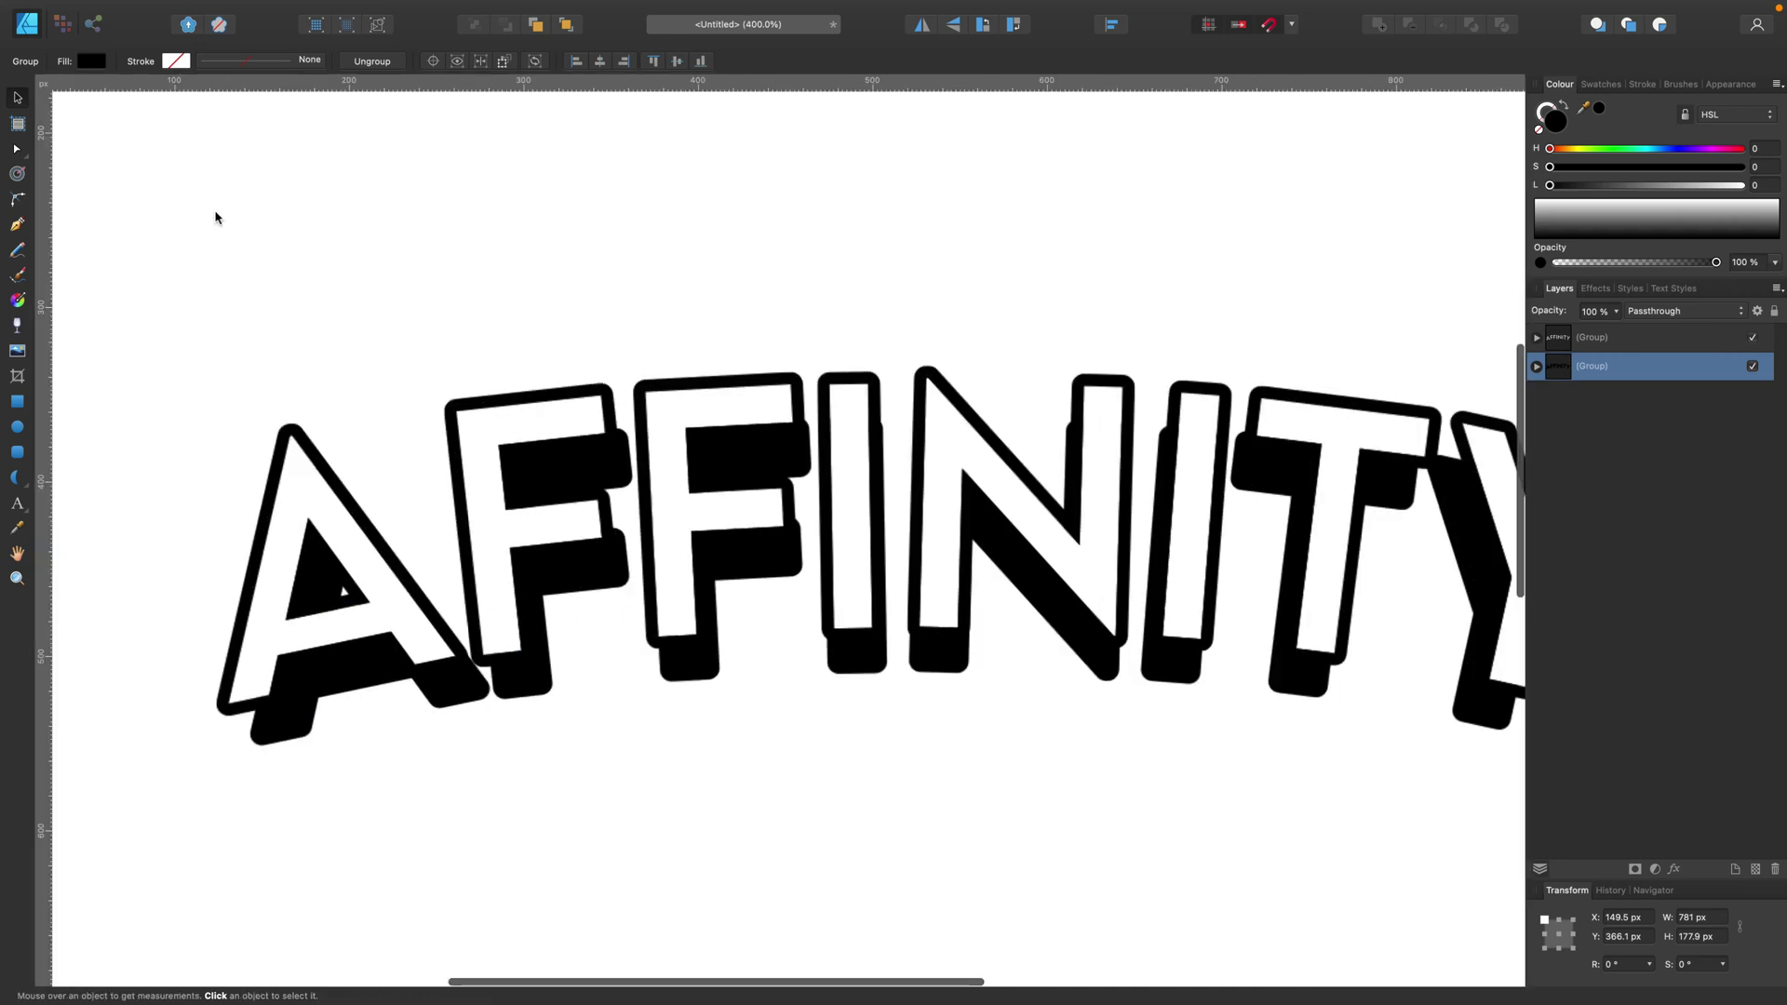
pyautogui.click(17, 174)
# - Make the contour permanent on all eight letter curves inside the shadow group
pyautogui.click(1537, 365)
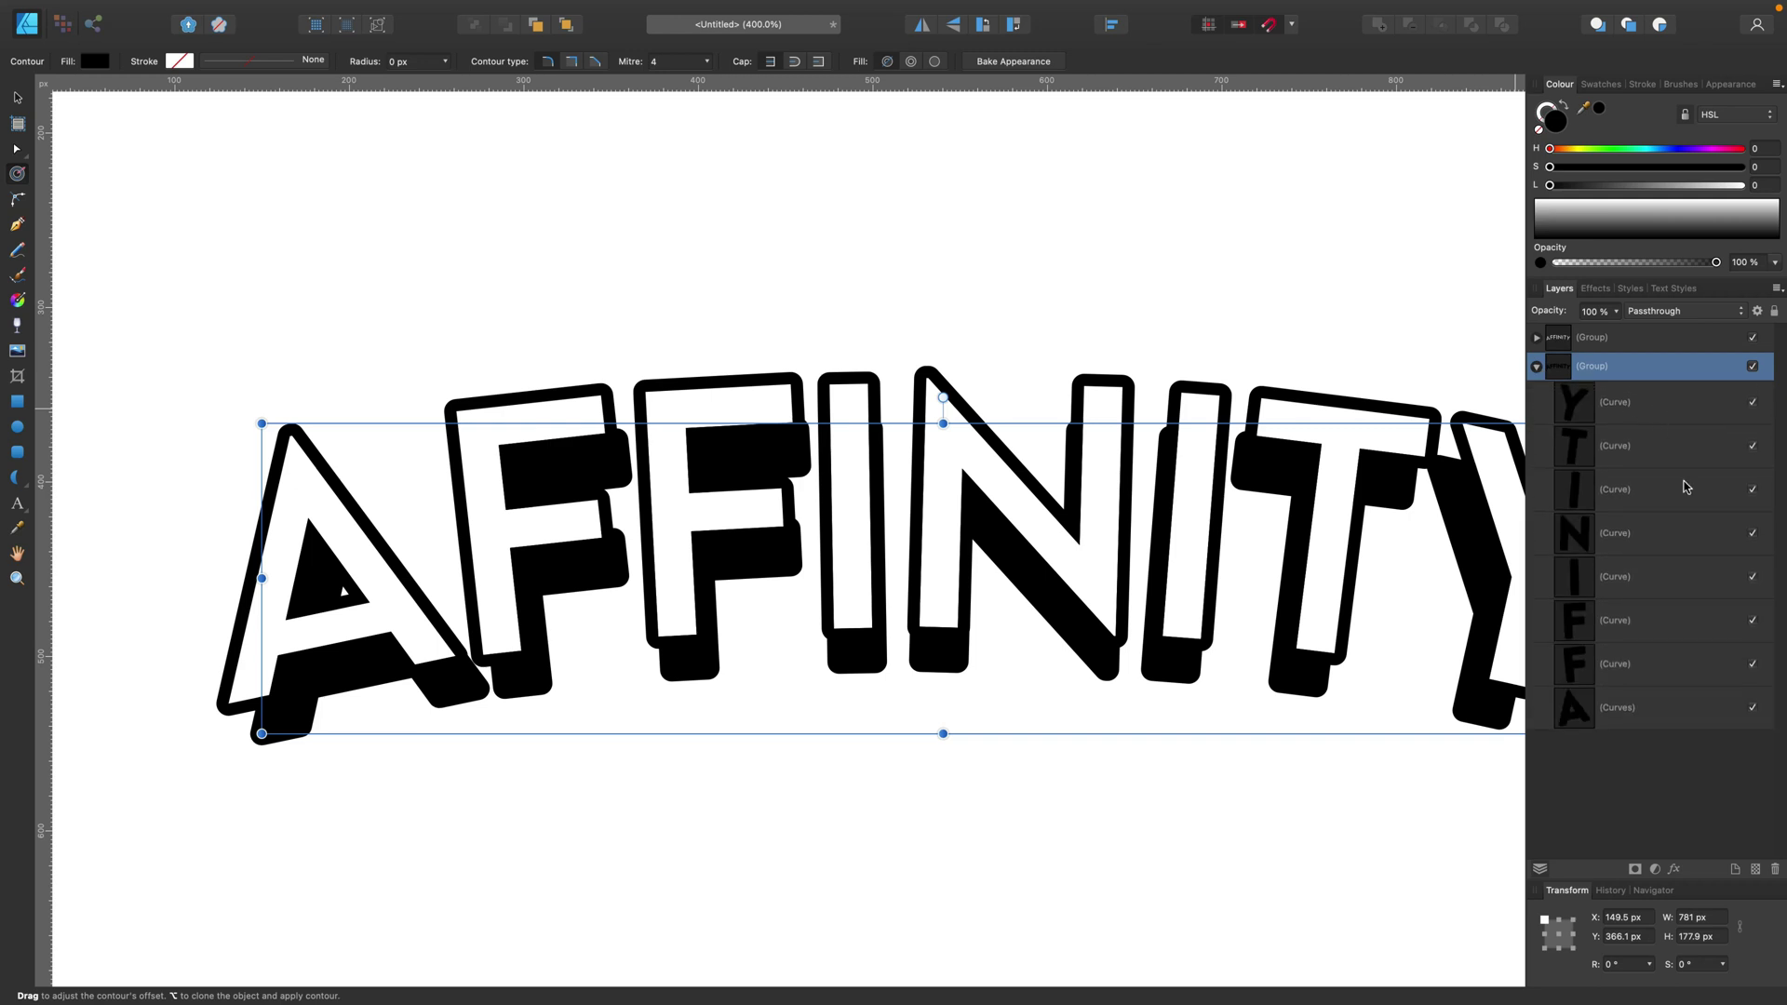
pyautogui.click(1638, 402)
pyautogui.press('super+a')
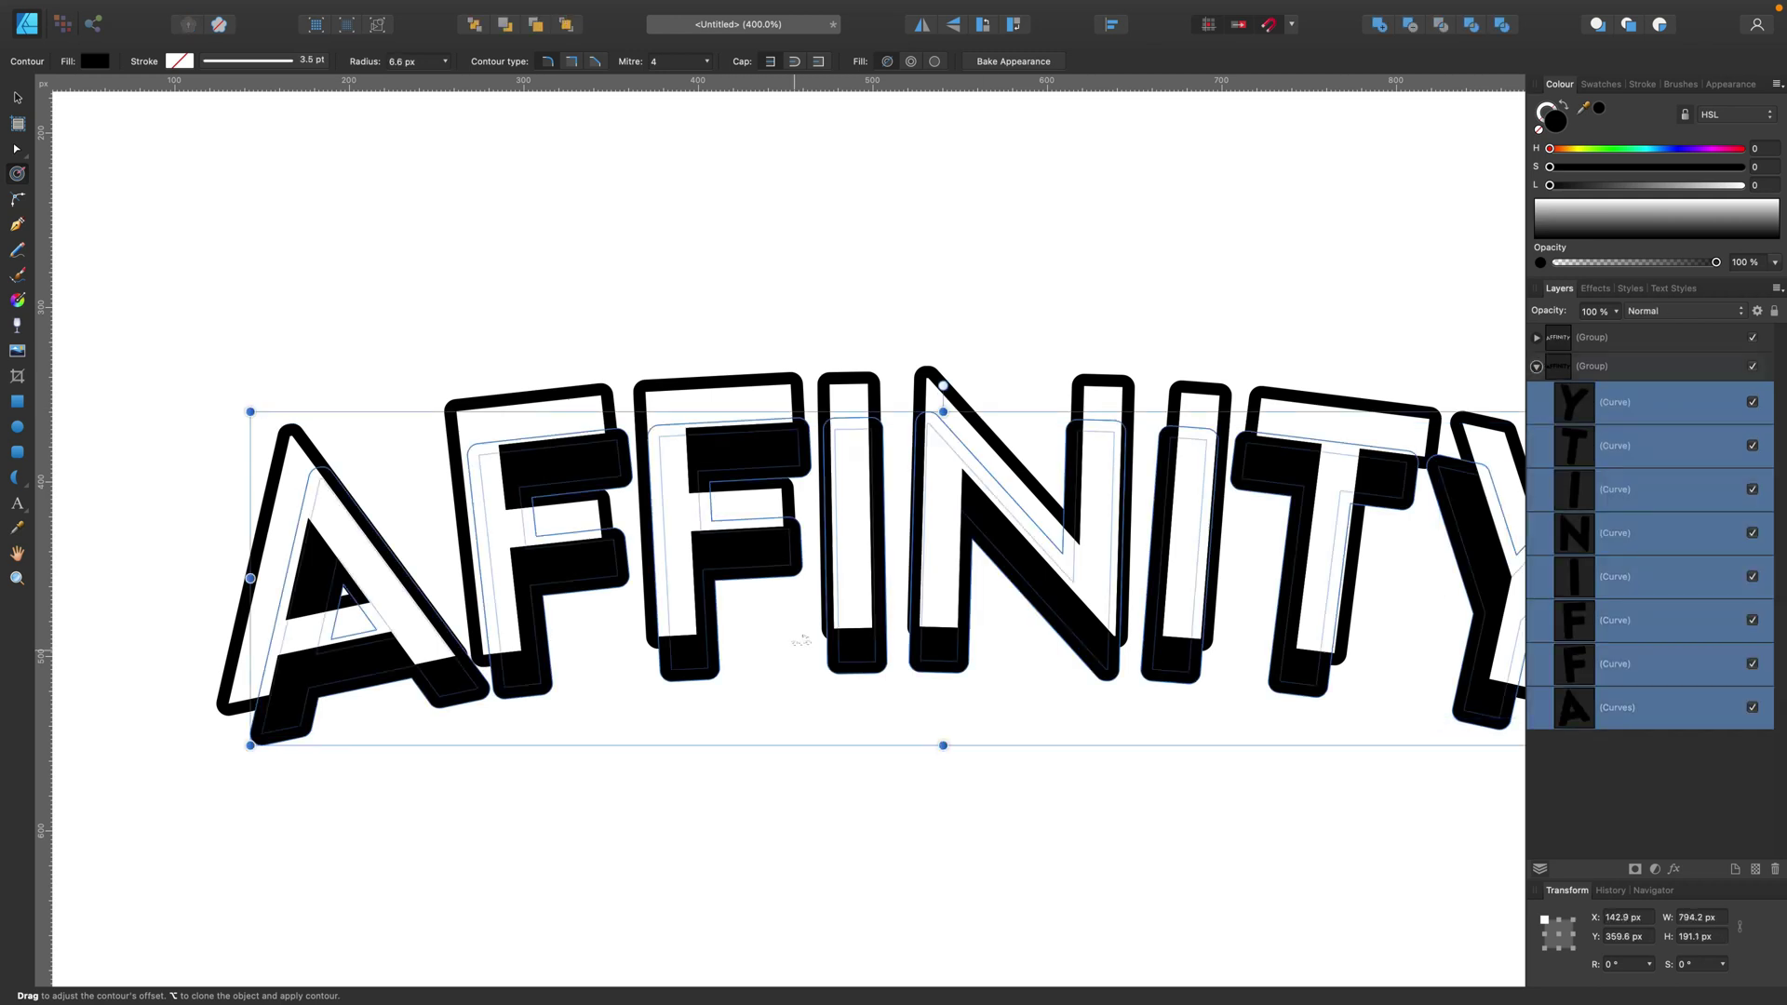
pyautogui.click(1022, 63)
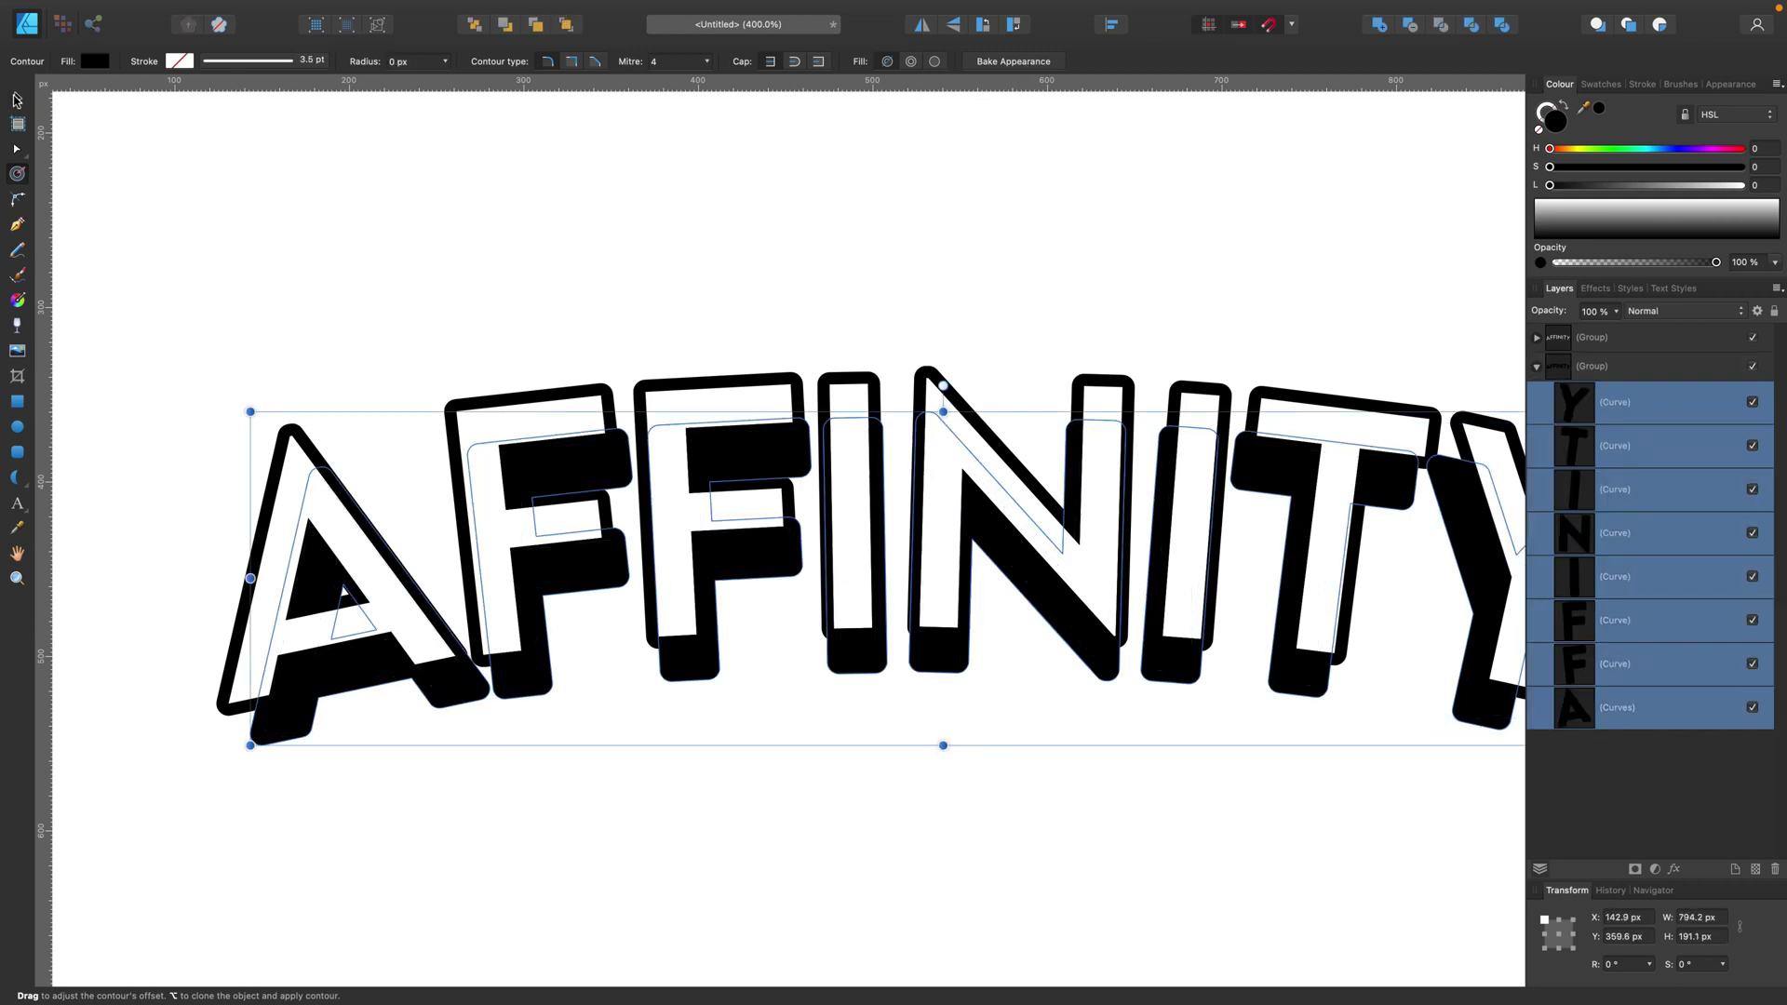
pyautogui.click(16, 97)
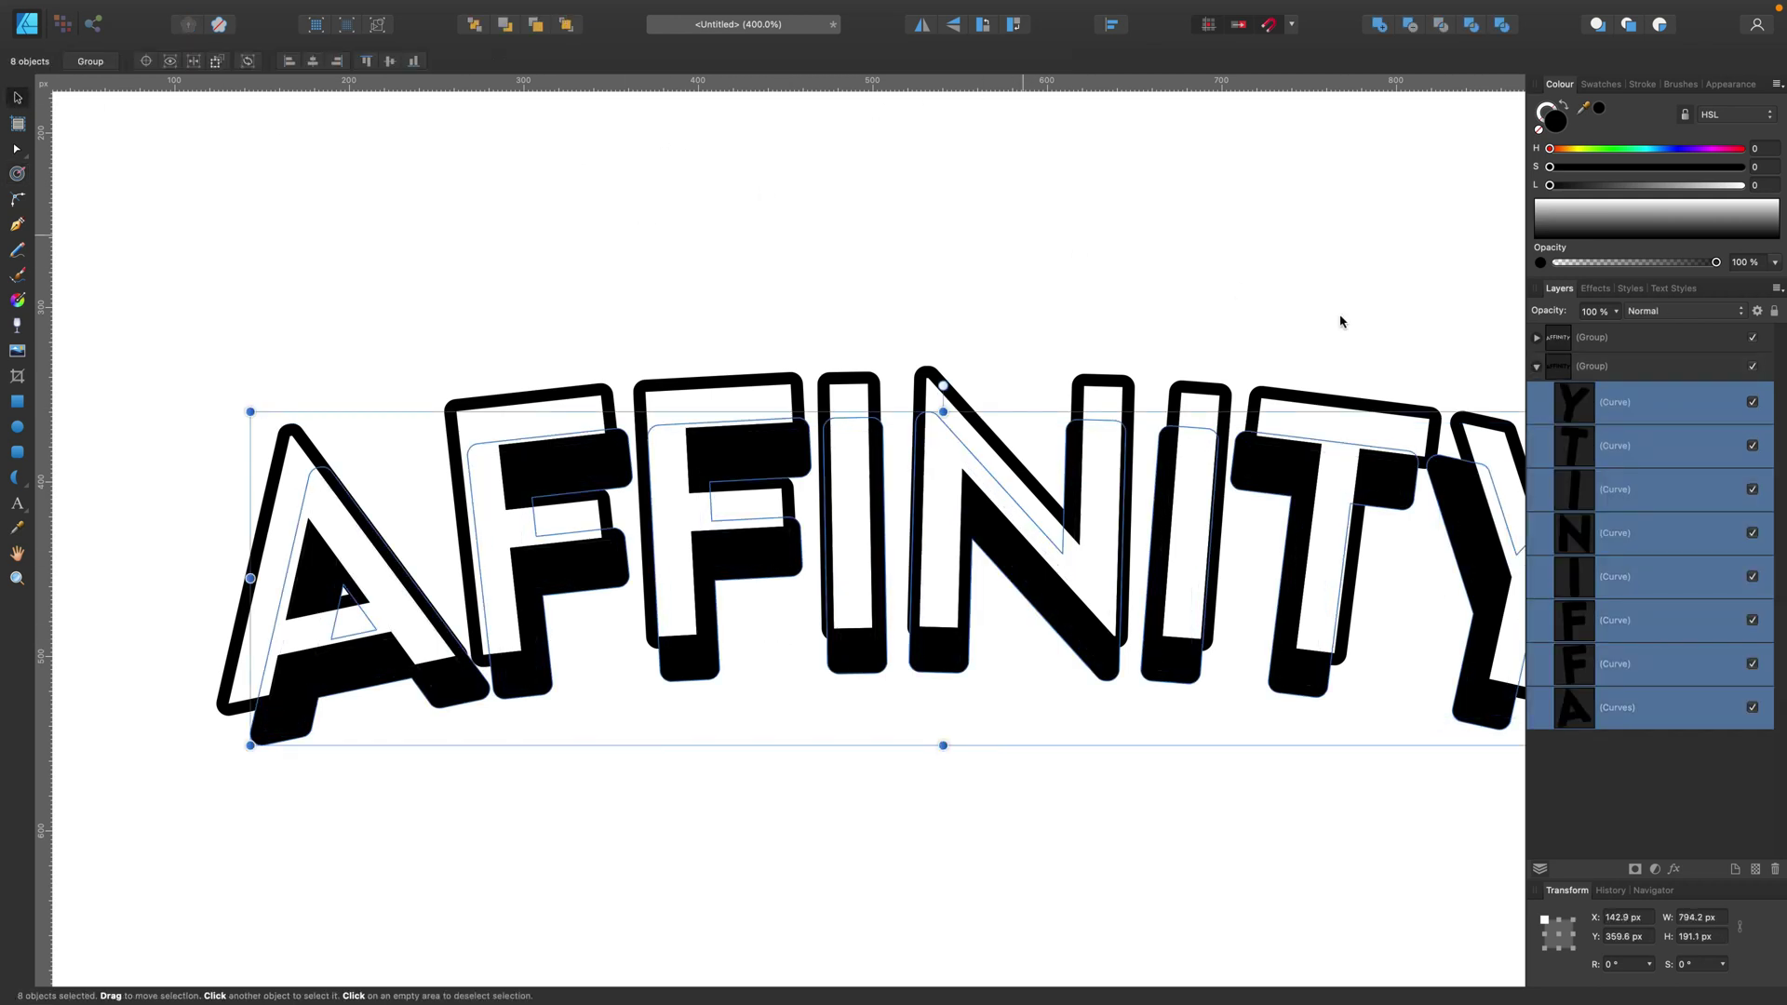
# - Duplicate the shadow group and nudge the copy up one step
pyautogui.click(1537, 366)
pyautogui.click(1583, 366)
pyautogui.rightClick(1579, 367)
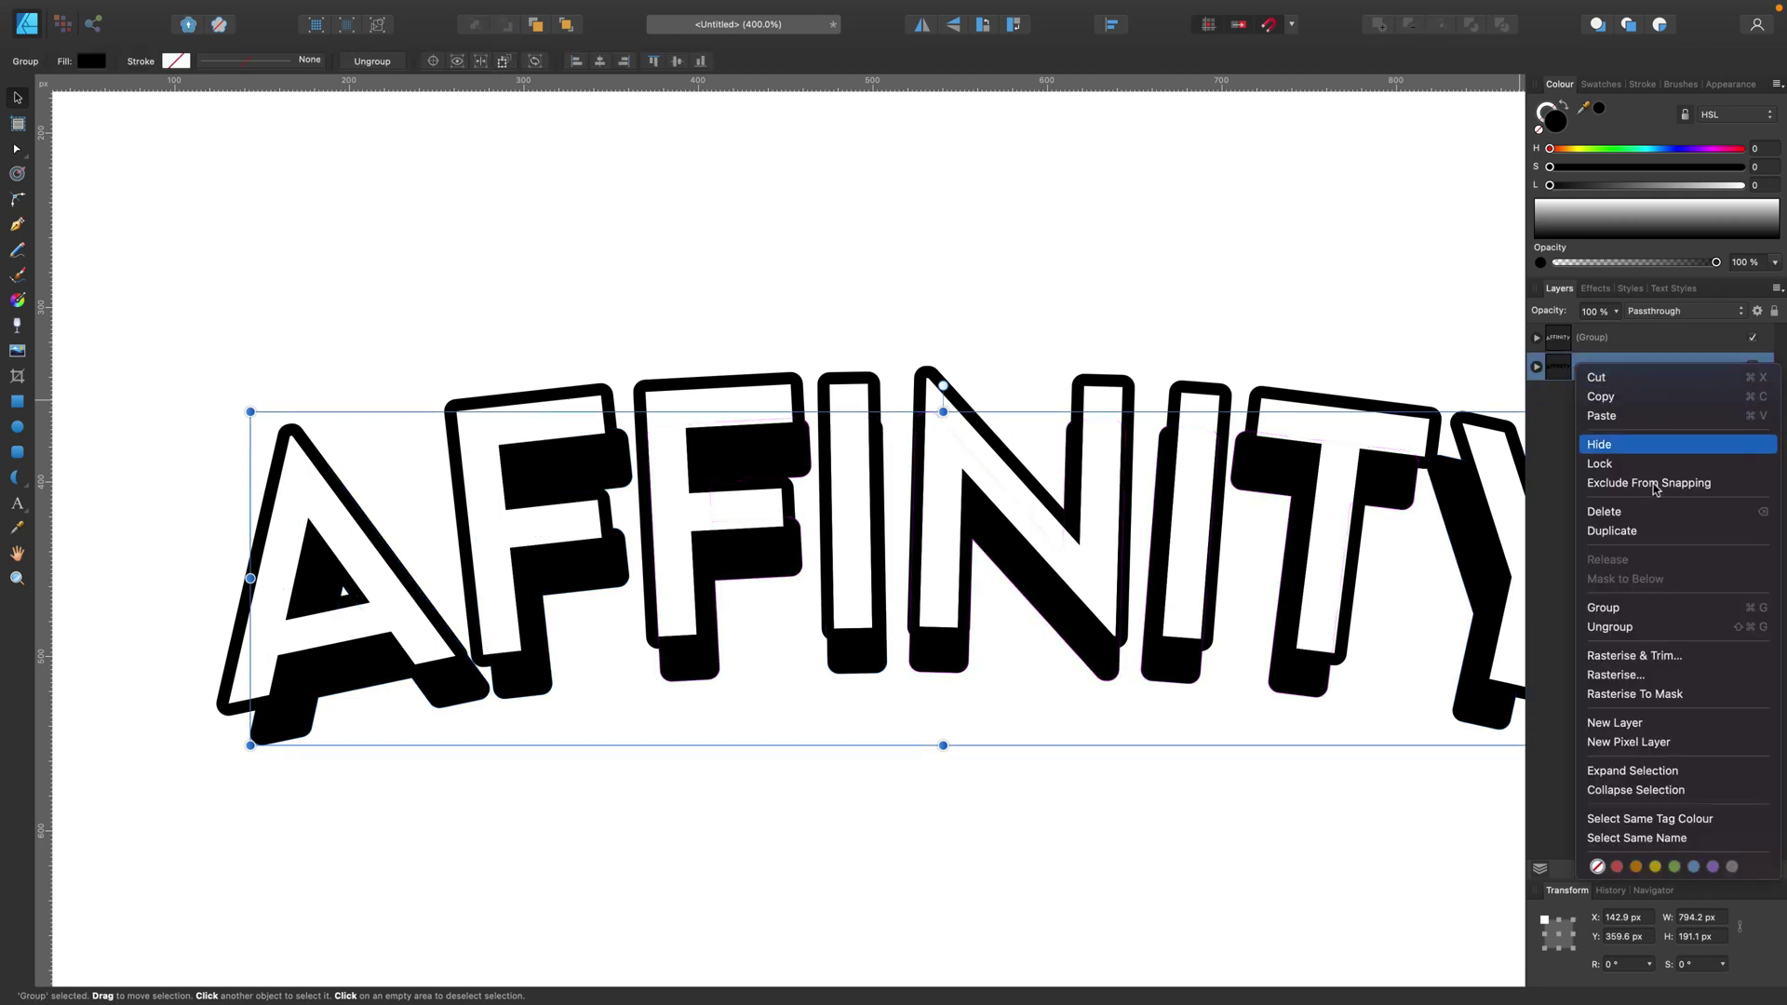
pyautogui.press('Return')
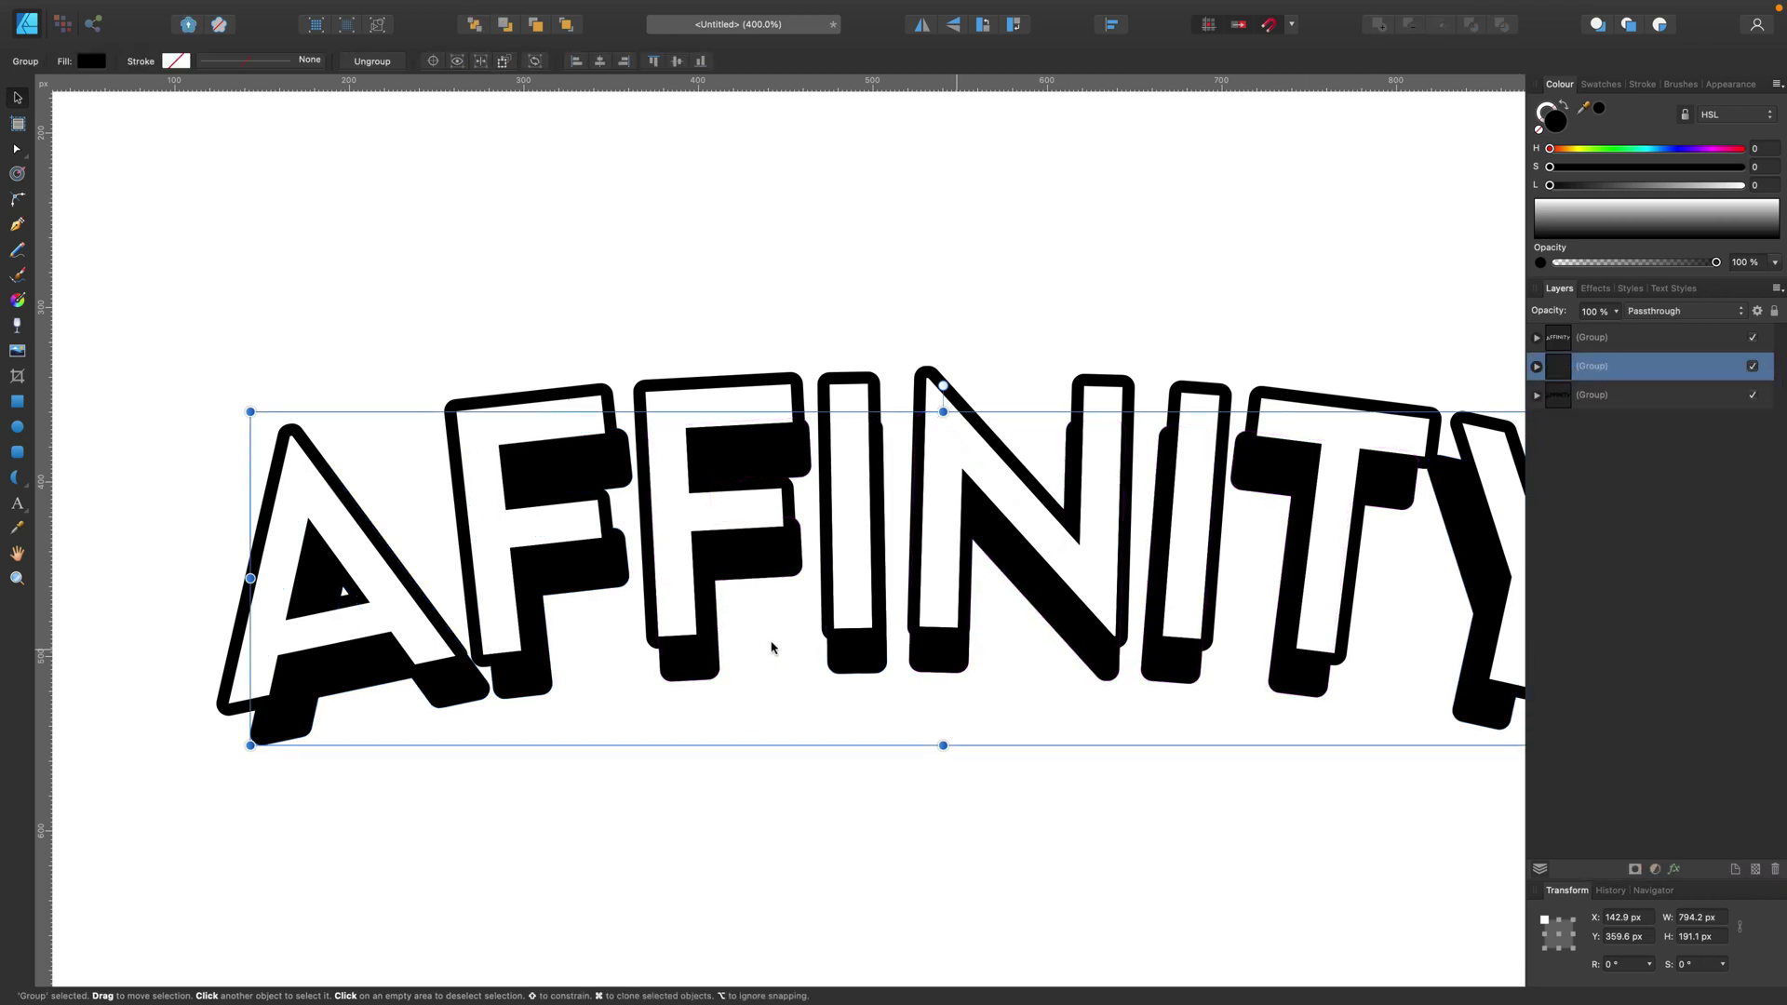
pyautogui.press('Up')
pyautogui.press('Up')
pyautogui.press('Up')
pyautogui.press('Up')
pyautogui.press('Up')
pyautogui.press('Up')
pyautogui.press('Up')
pyautogui.press('Up')
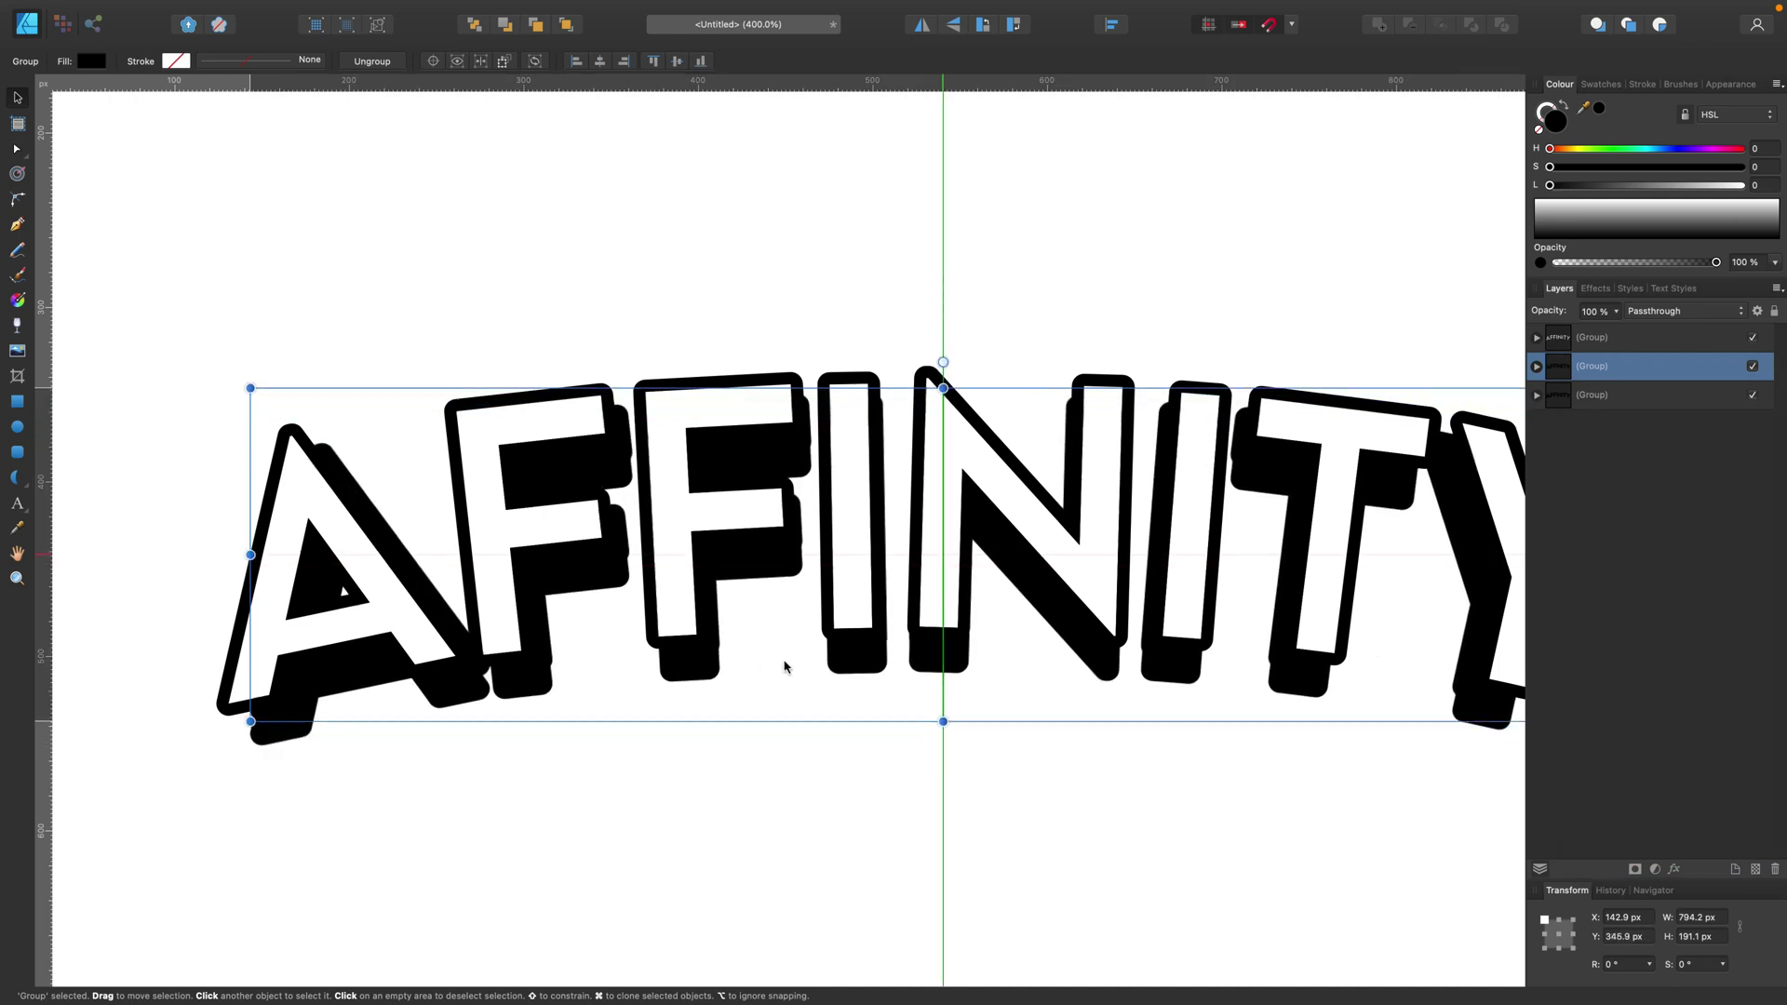
# - Nudge the shadow copy two steps left and enlarge it to 804.2 × 193.5 px under the letters
pyautogui.press('Left')
pyautogui.press('Left')
pyautogui.press('Left')
pyautogui.press('Left')
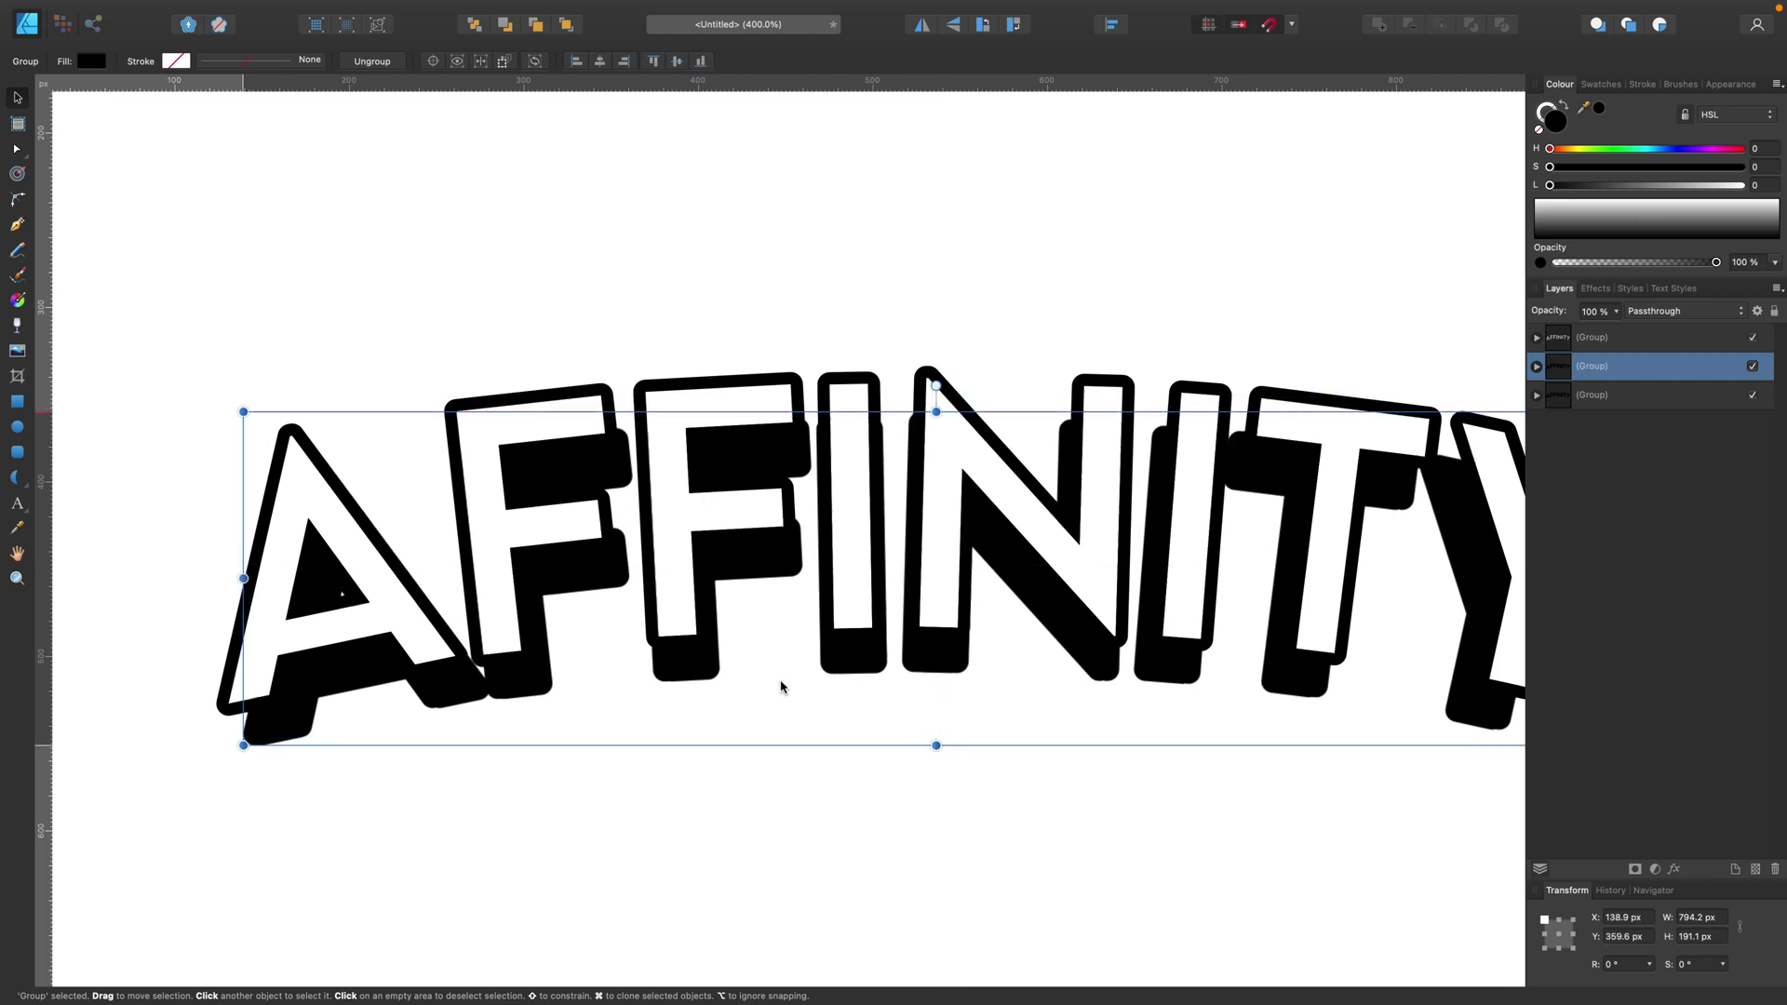
pyautogui.press('Left')
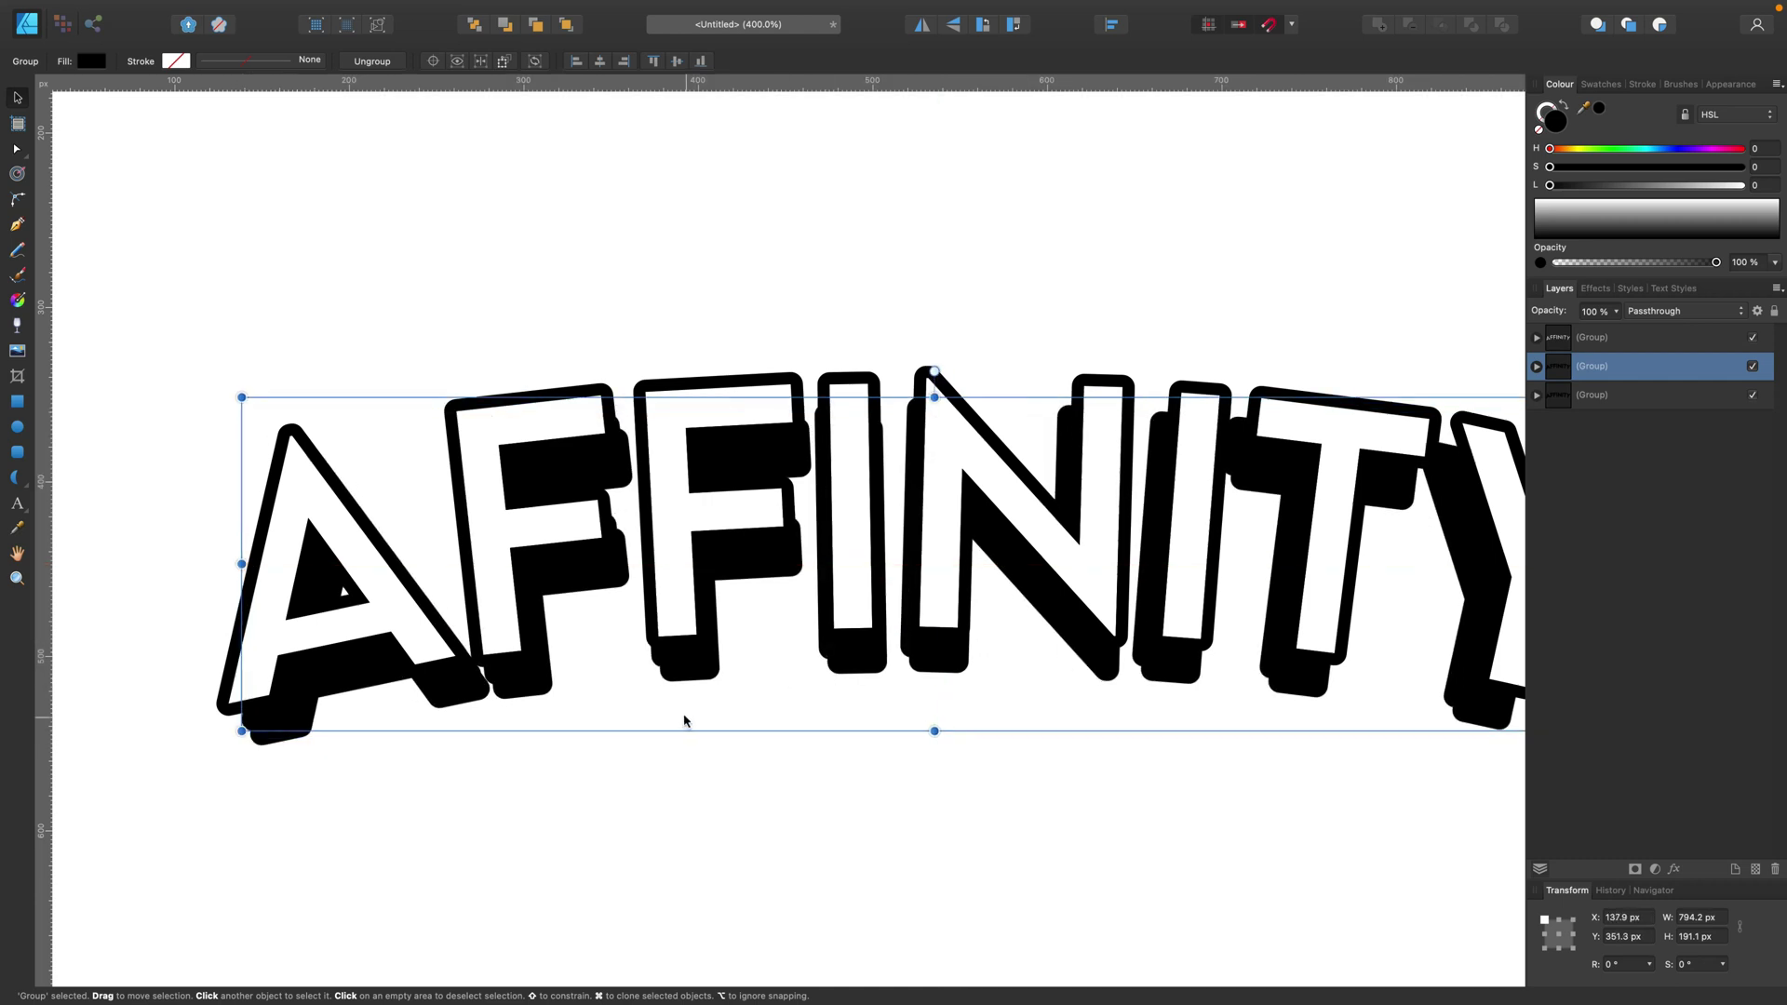
pyautogui.scroll(1, 257, 732)
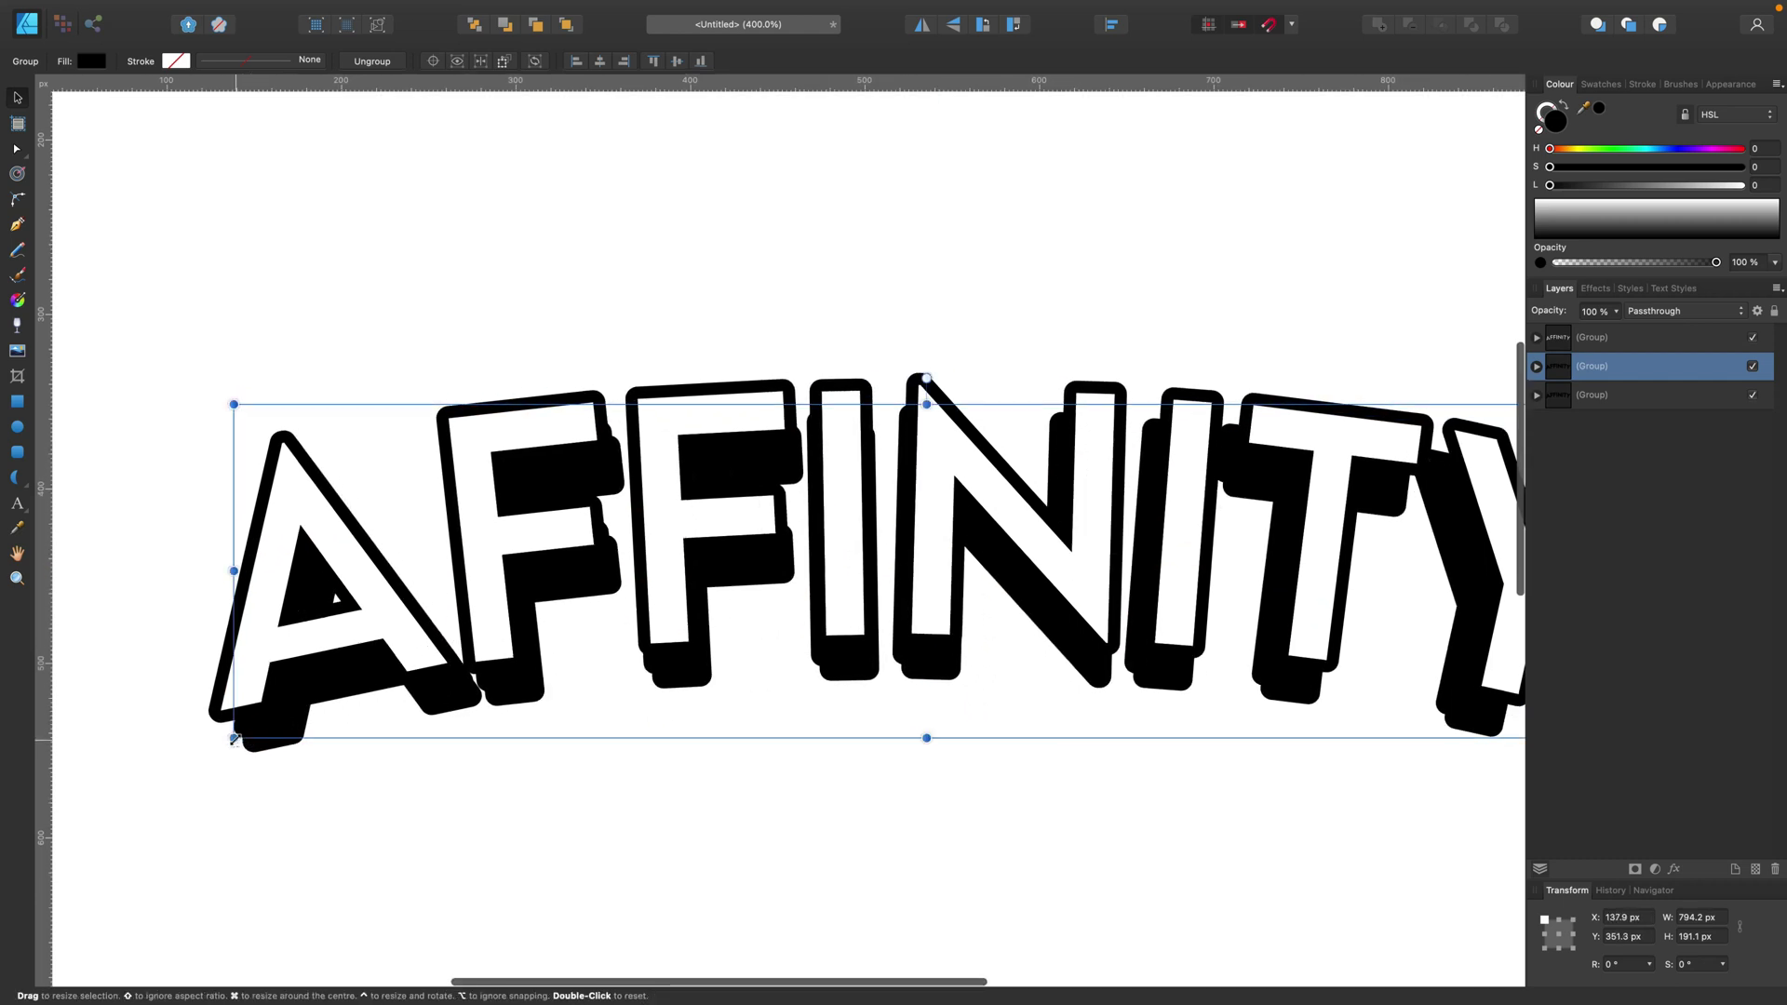
pyautogui.moveTo(235, 742); pyautogui.dragTo(220, 765)
pyautogui.moveTo(599, 738)
pyautogui.mouseDown()
pyautogui.moveTo(639, 718)
pyautogui.moveTo(619, 734)
pyautogui.mouseUp()
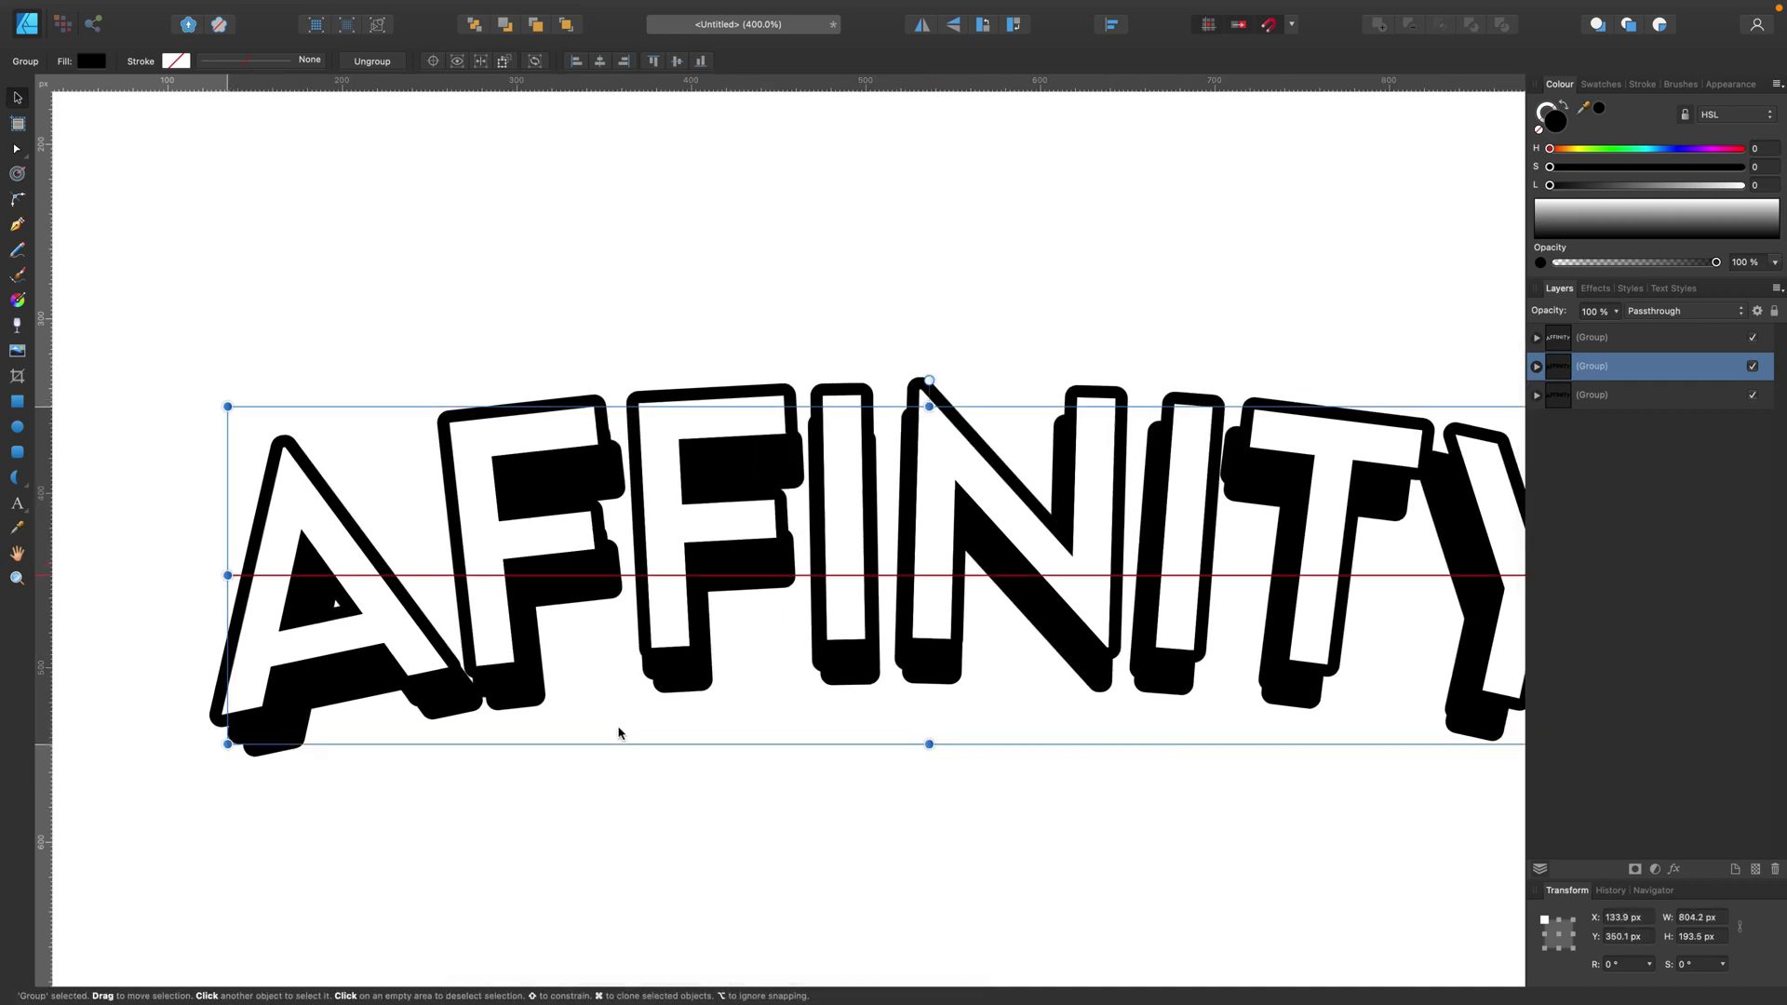
pyautogui.press('super+minus')
pyautogui.press('super+minus')
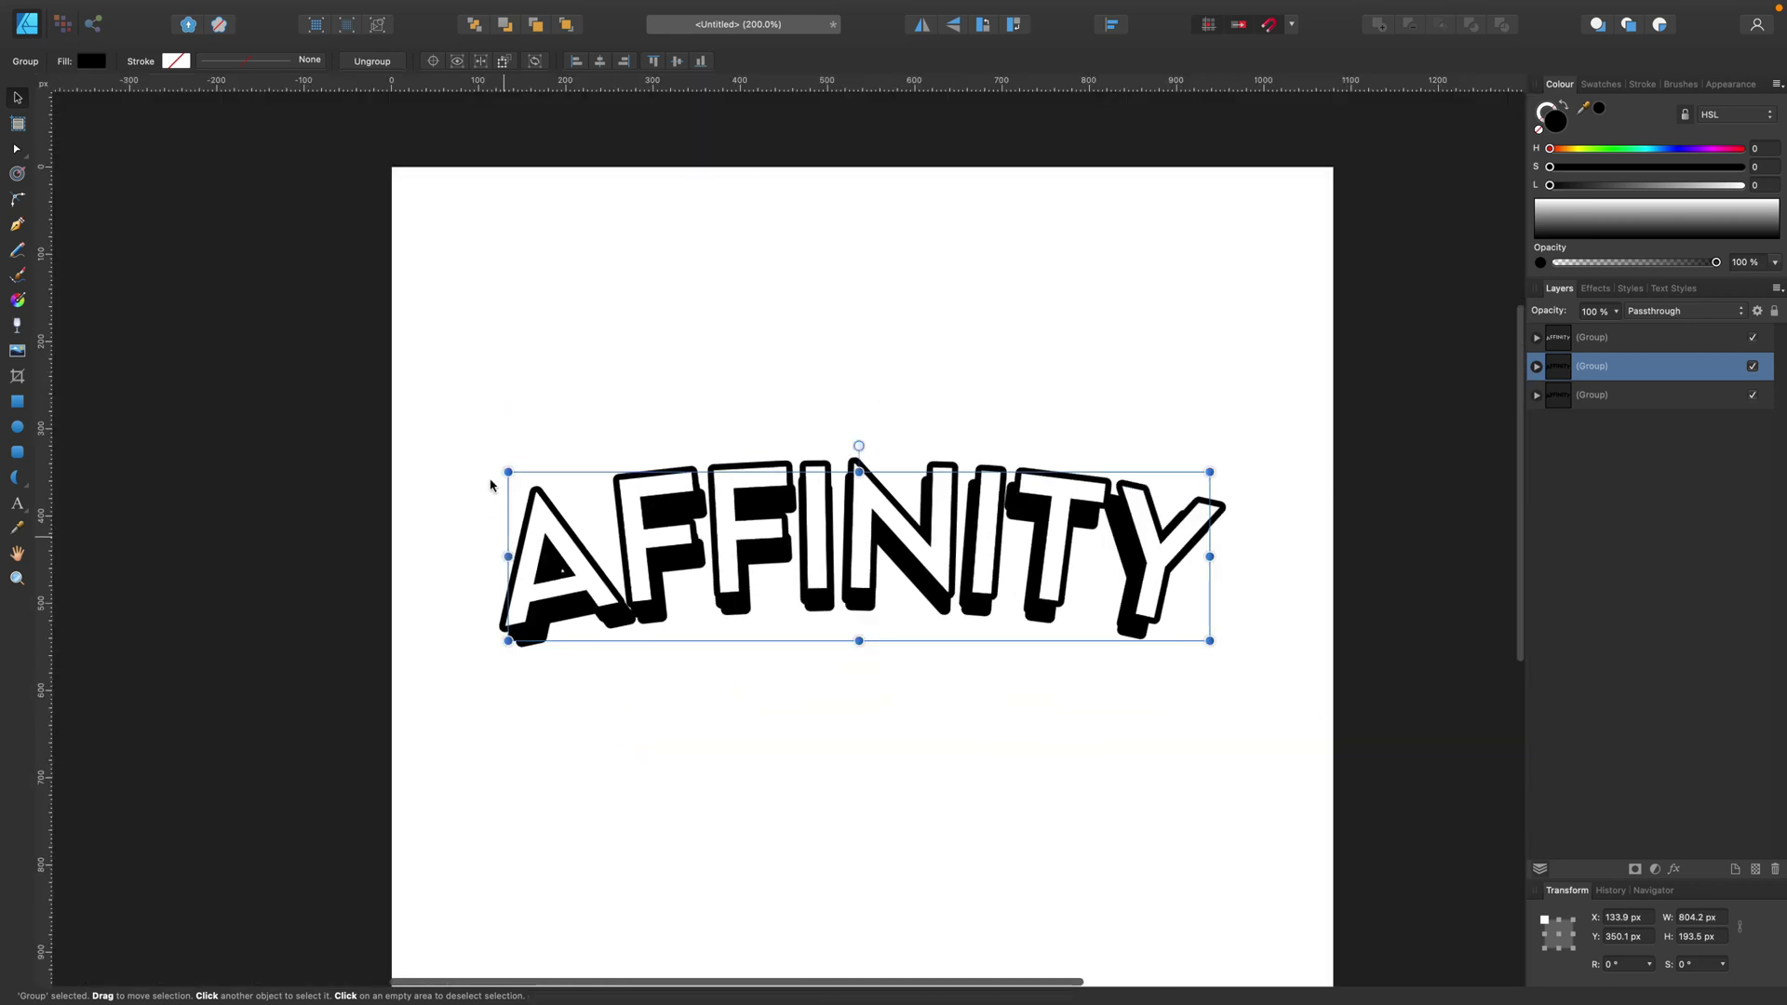
# - Centre the three AFFINITY groups, then the top lettering group, horizontally
pyautogui.click(445, 359)
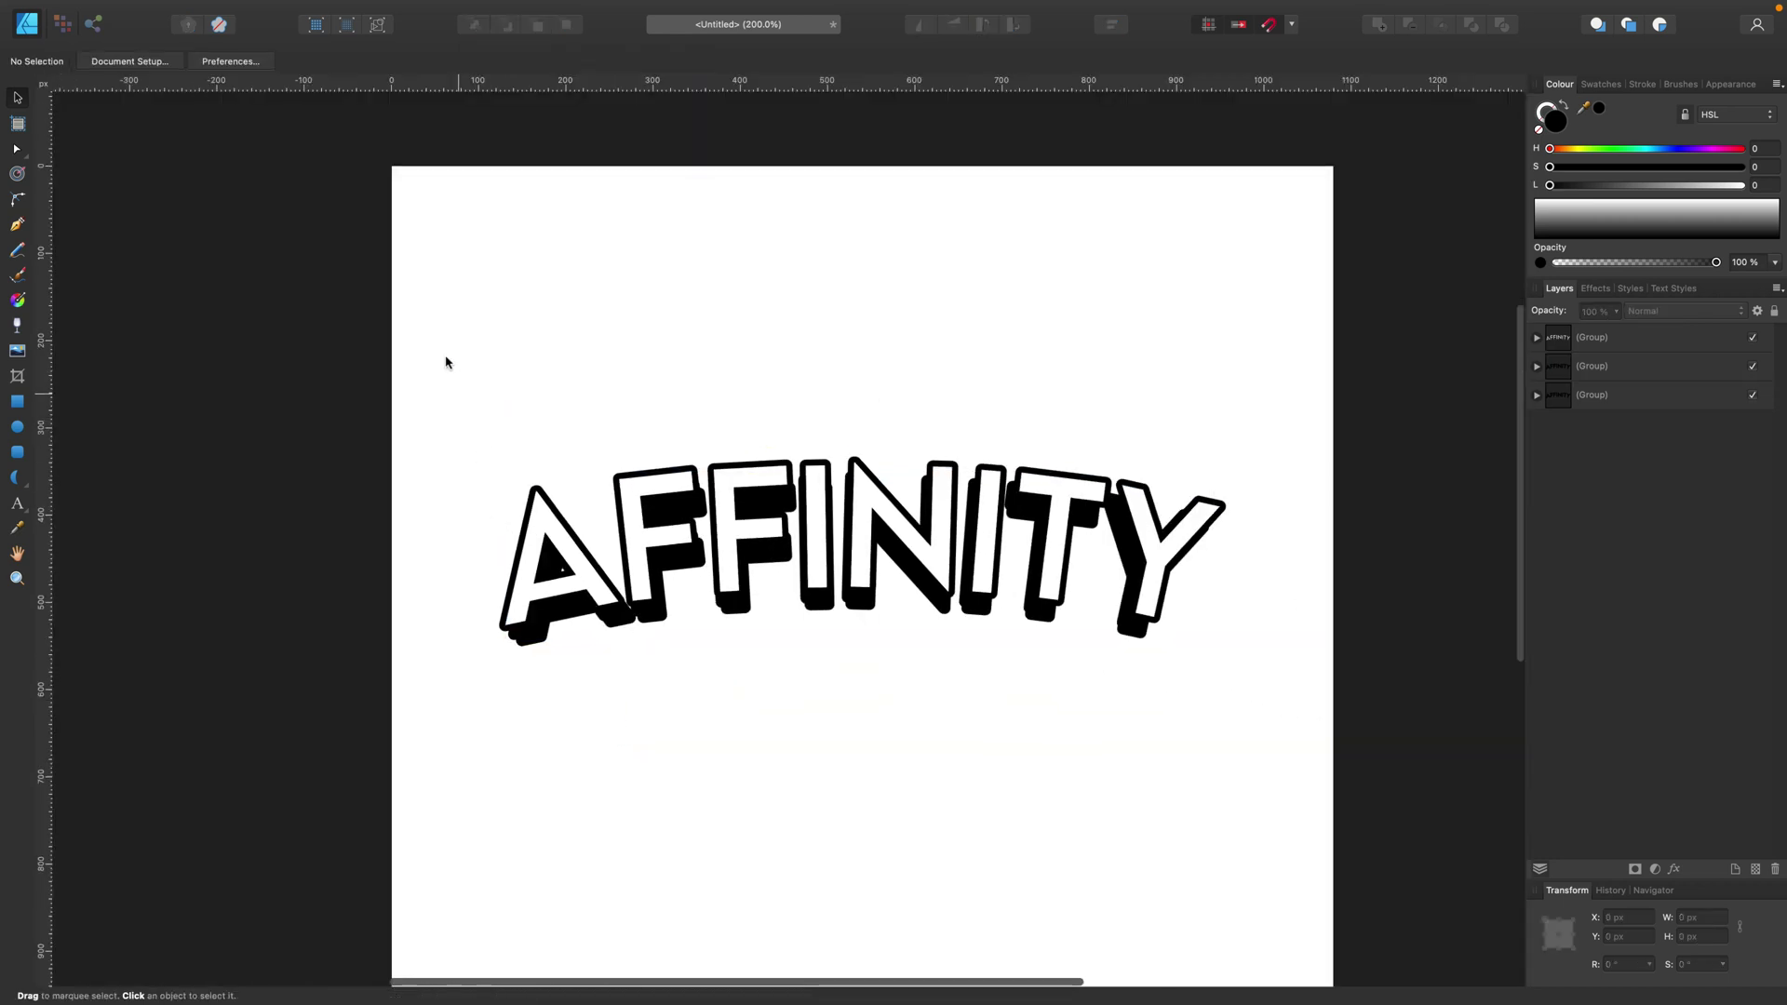
pyautogui.moveTo(445, 359); pyautogui.dragTo(1369, 828)
pyautogui.scroll(-1, 1393, 826)
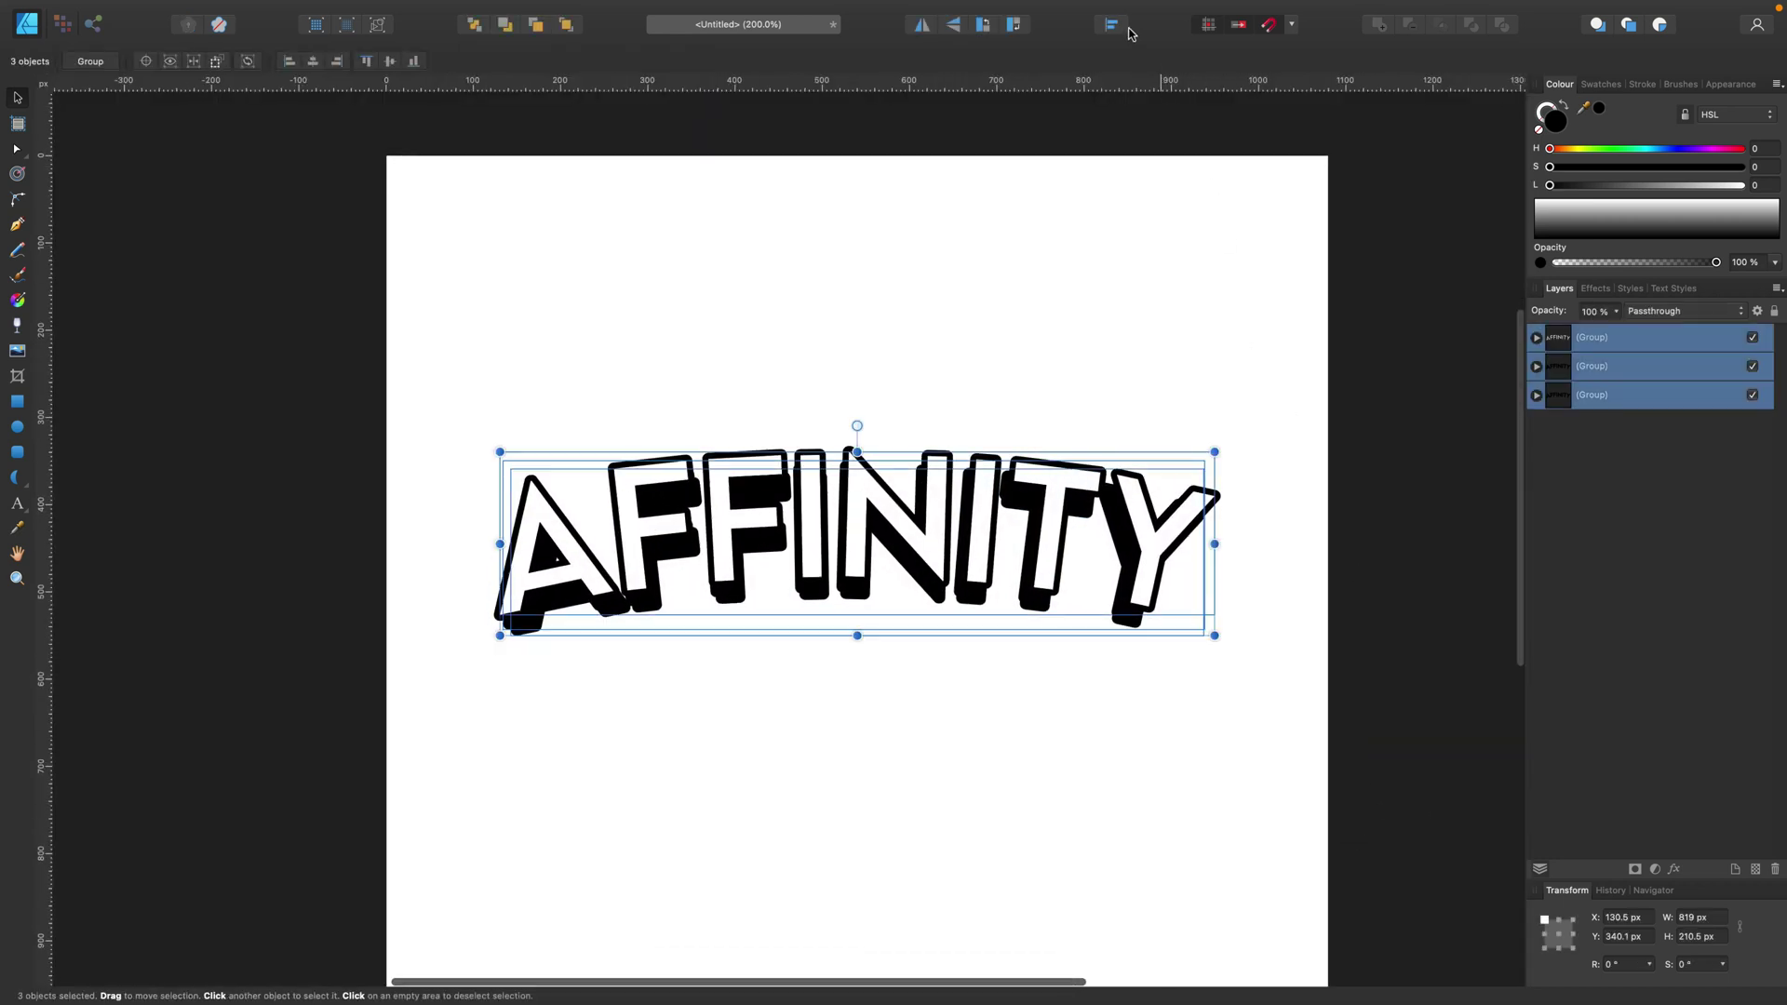
pyautogui.click(1113, 26)
pyautogui.click(1148, 82)
pyautogui.click(1276, 332)
pyautogui.click(1080, 493)
pyautogui.click(1121, 29)
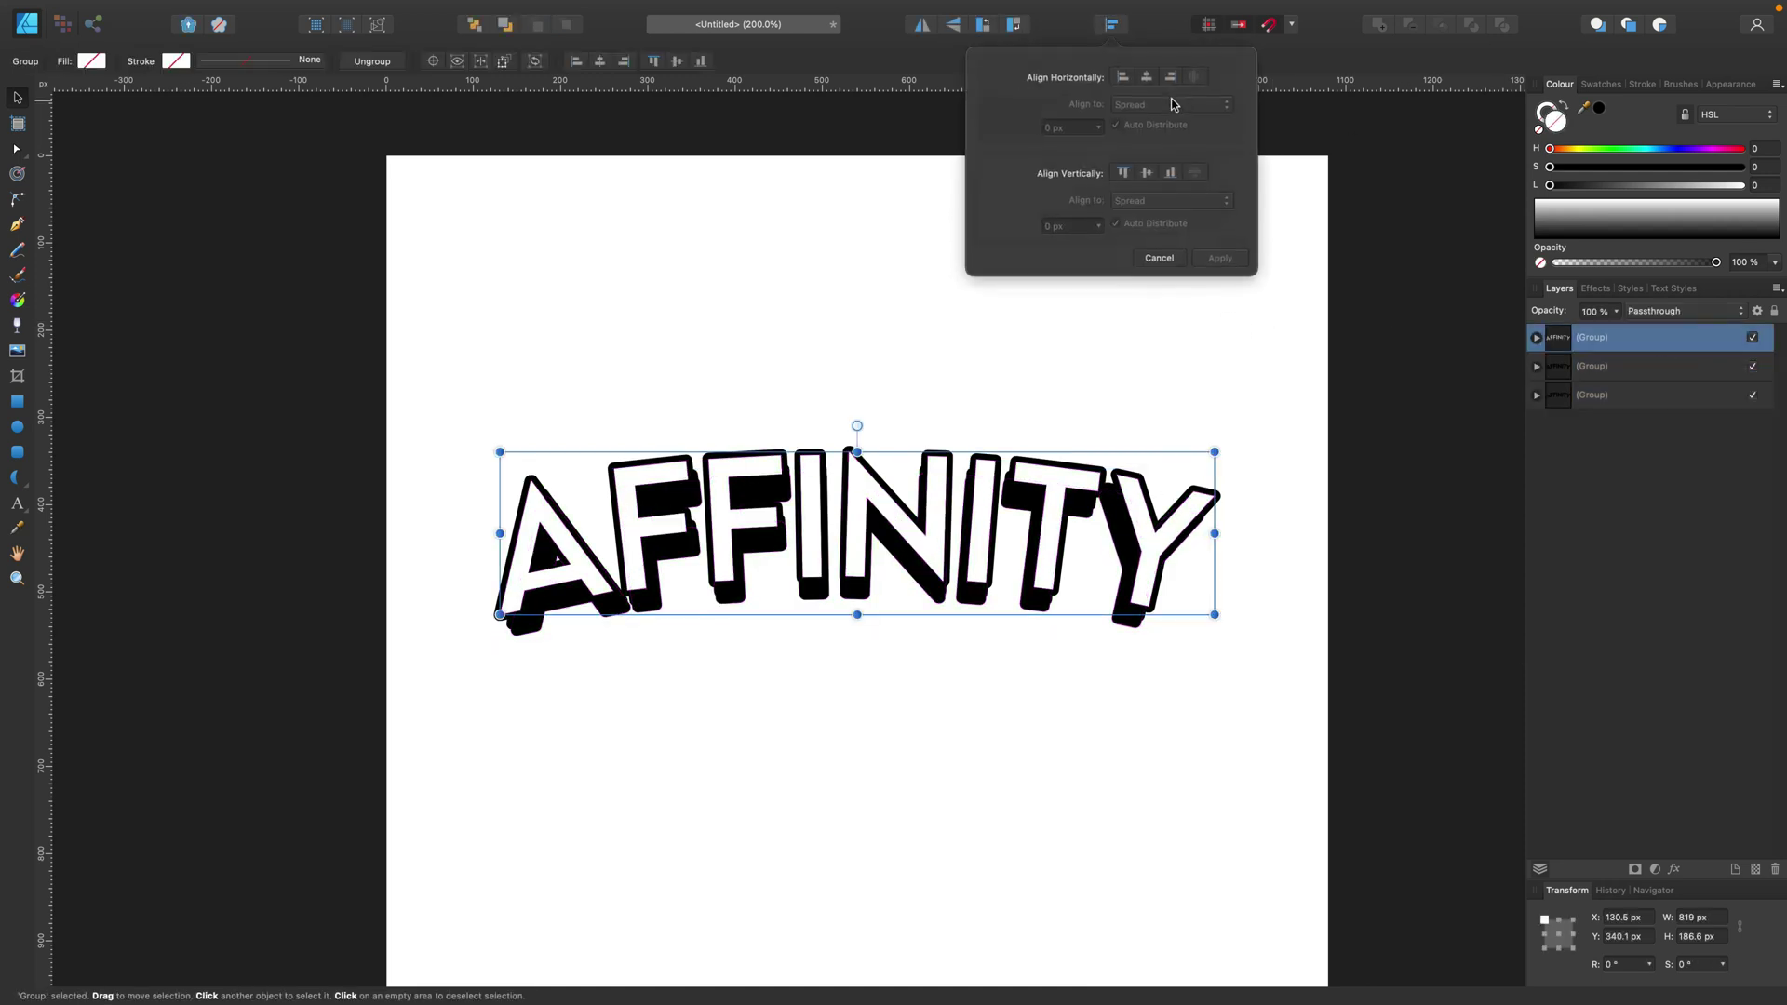
pyautogui.click(1148, 74)
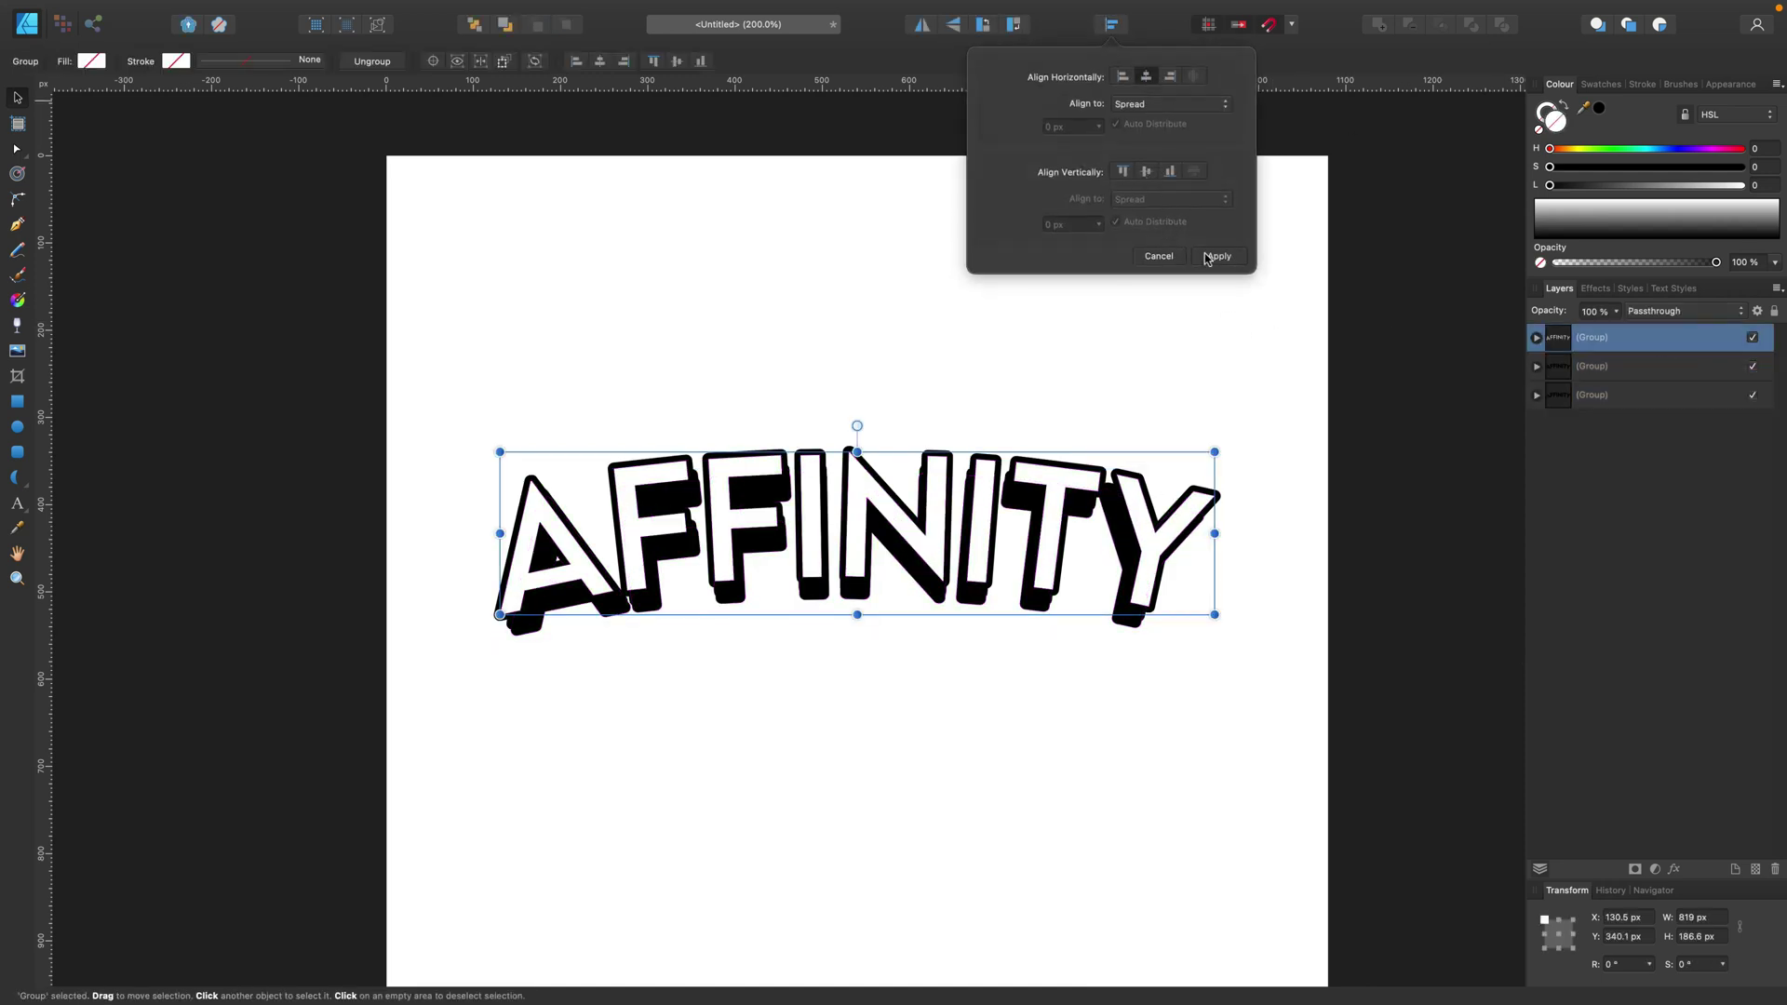
pyautogui.click(1143, 369)
# - Duplicate the middle shadow group and move the copy slightly up
pyautogui.scroll(2, 1033, 427)
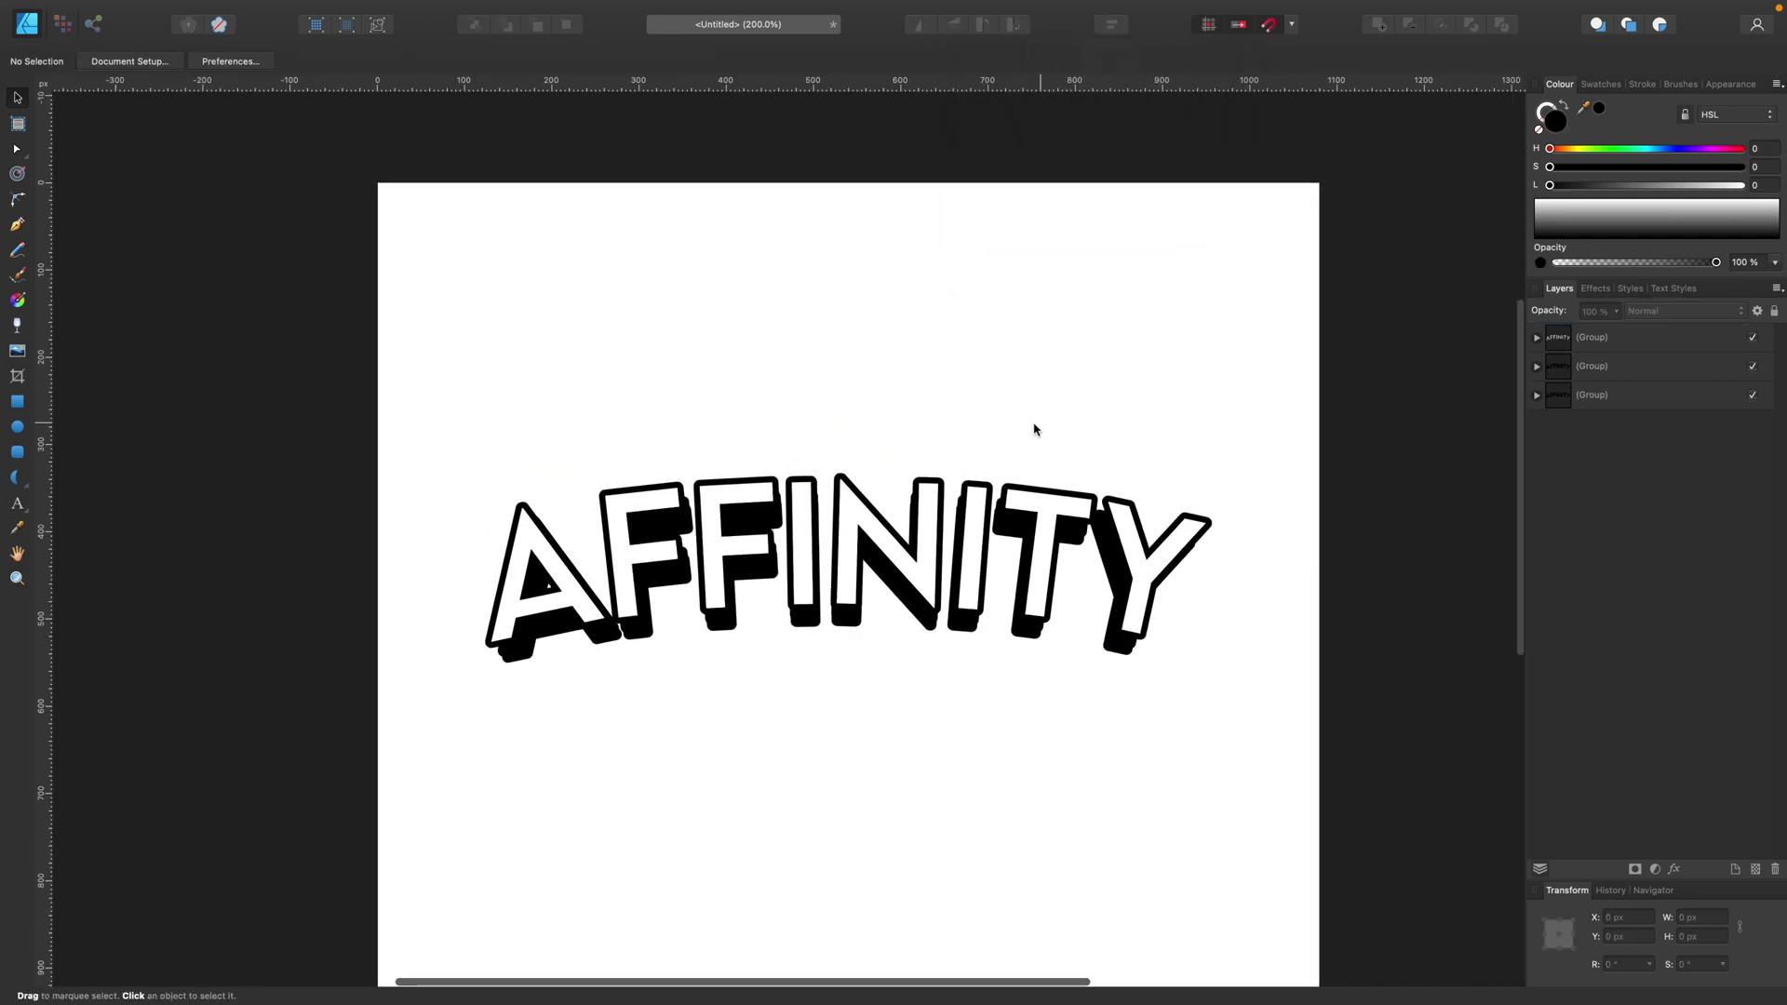
pyautogui.scroll(5, 1033, 428)
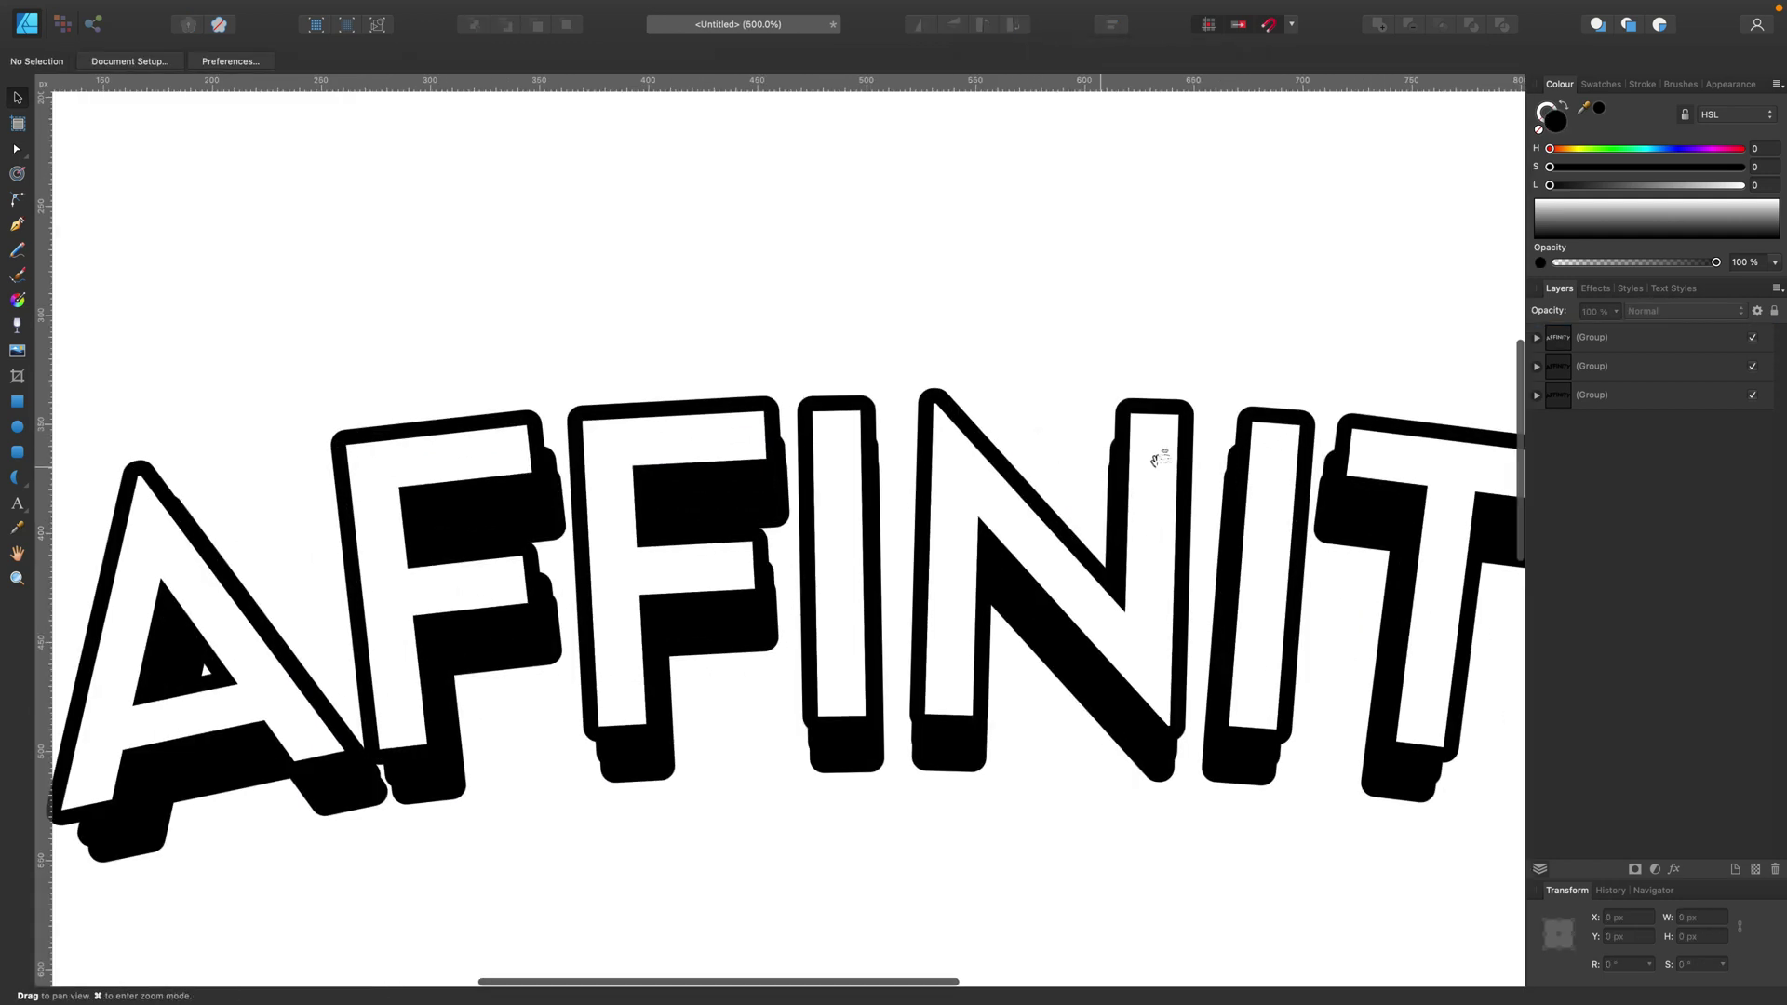
pyautogui.scroll(3, 1153, 462)
pyautogui.click(1687, 371)
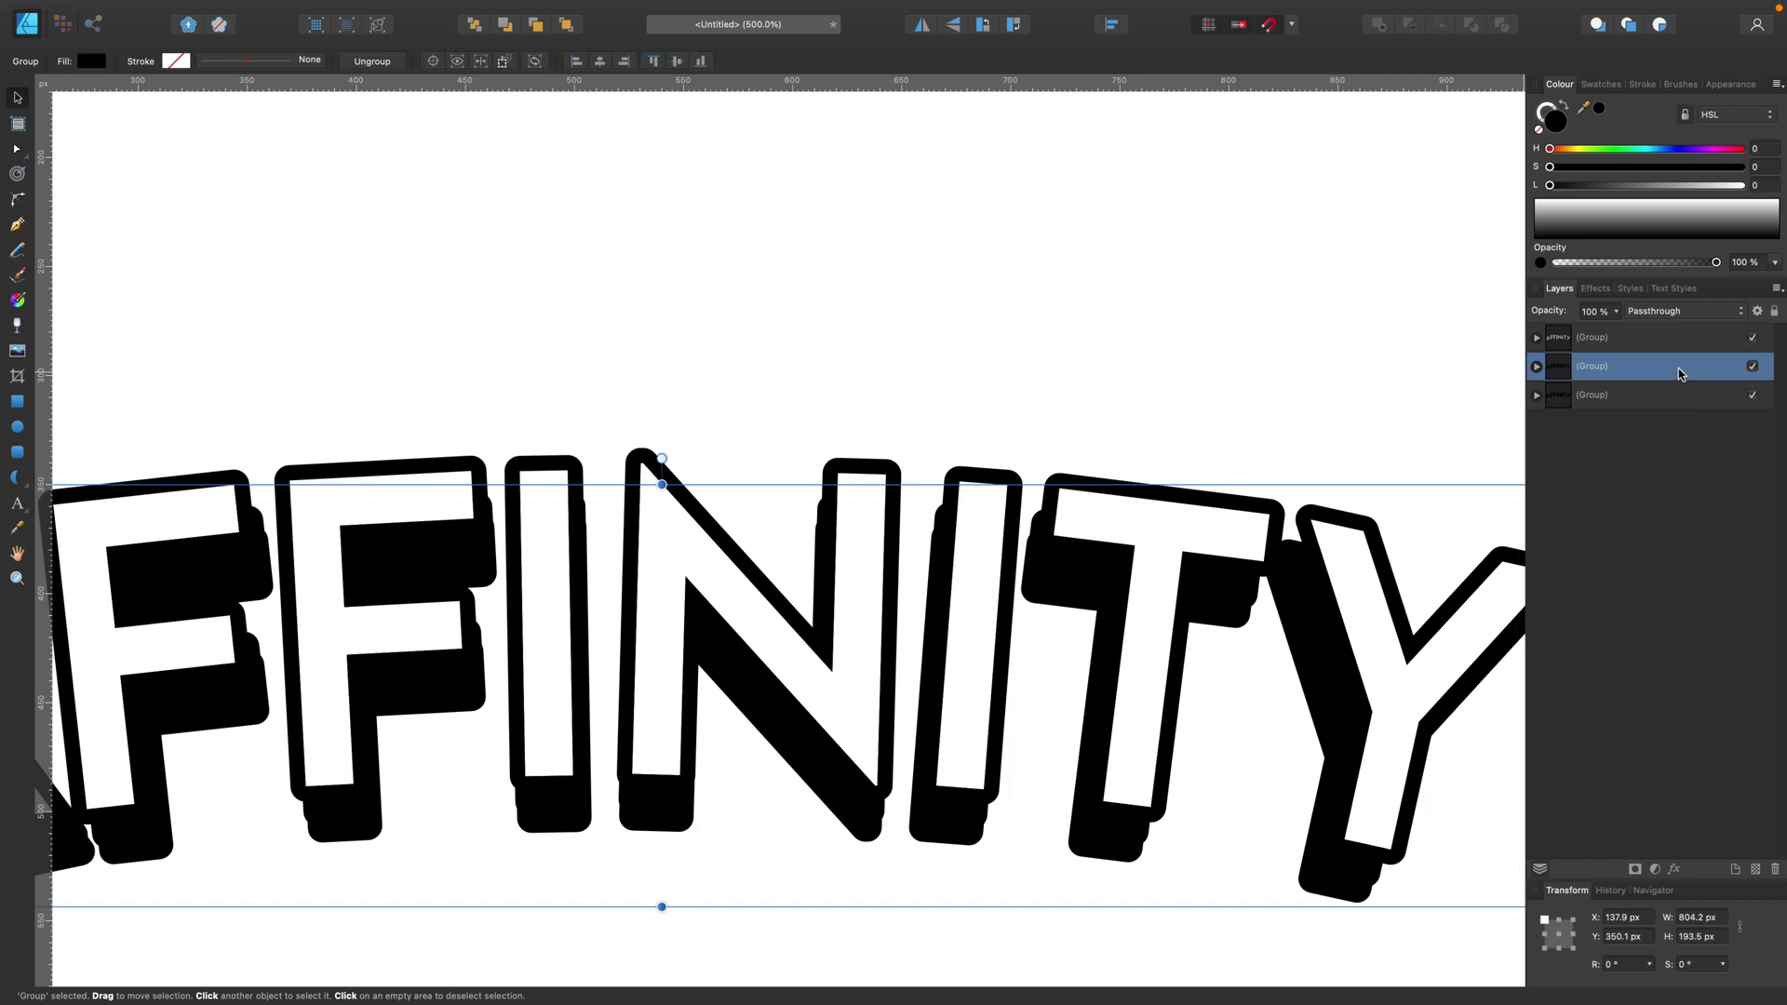
pyautogui.rightClick(1681, 373)
pyautogui.click(1638, 533)
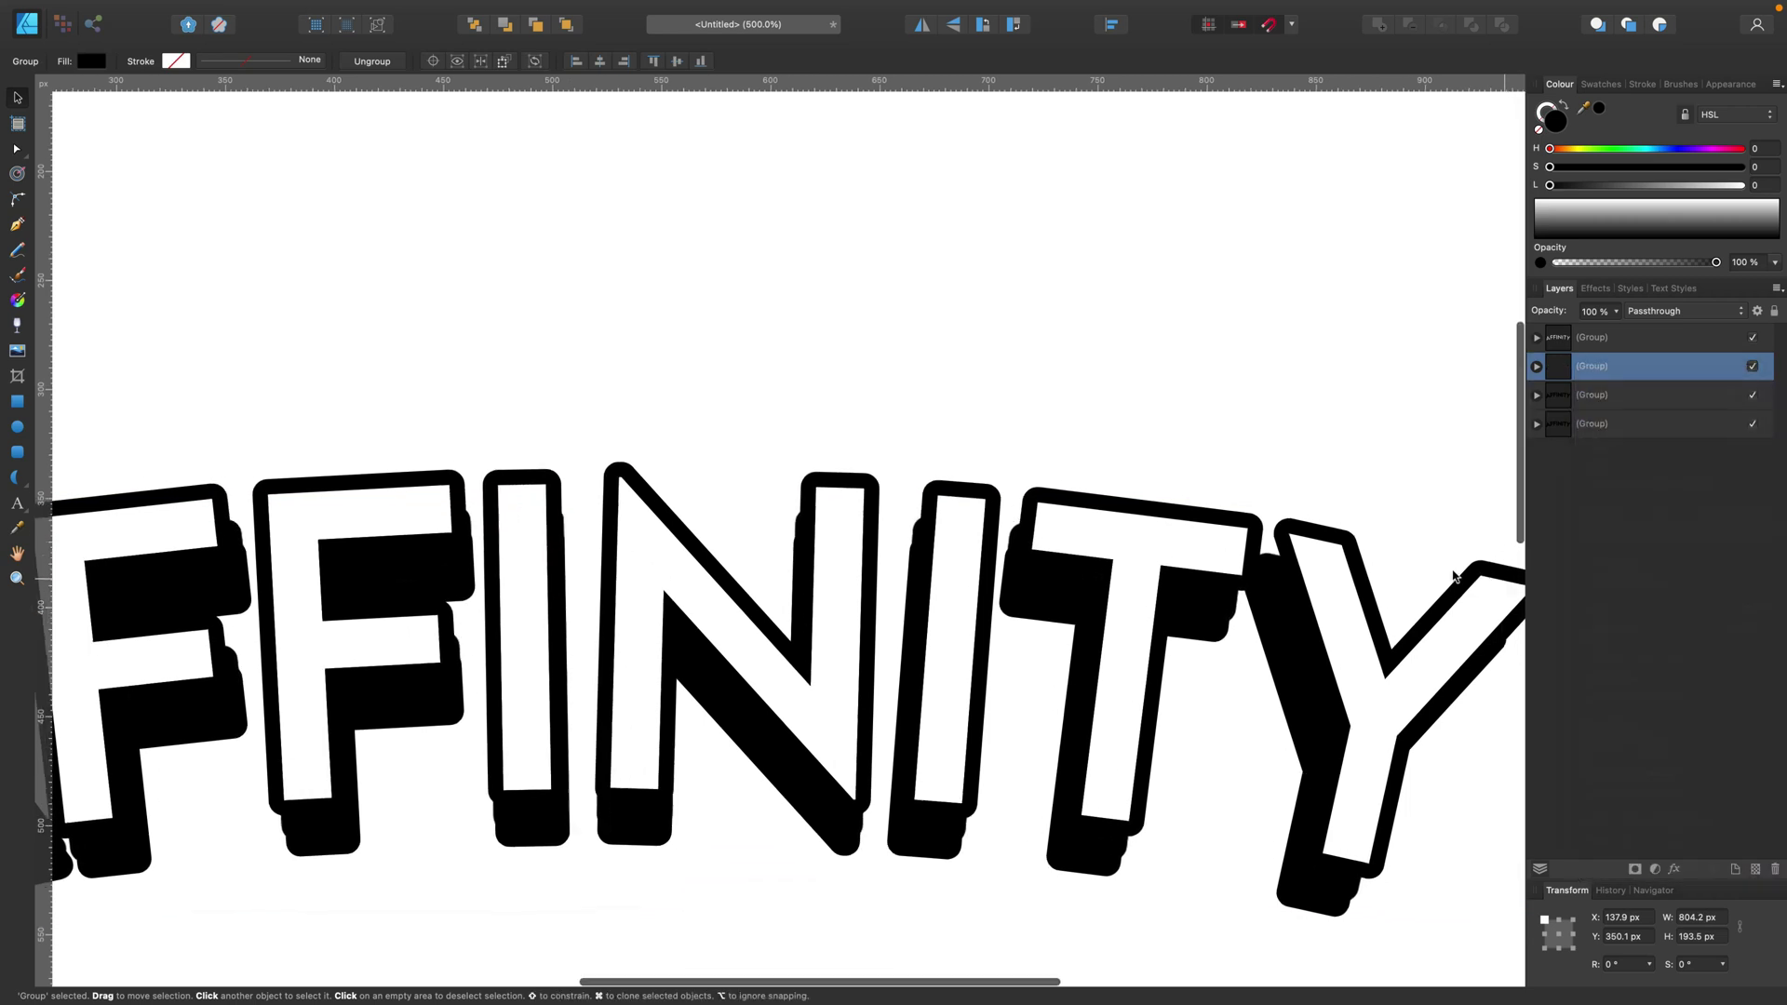
pyautogui.hscroll(1, 1217, 802)
pyautogui.moveTo(1218, 803); pyautogui.dragTo(1216, 782)
# - Add another shadow copy, enlarge it and centre it horizontally
pyautogui.hscroll(-1, 1217, 782)
pyautogui.press('space')
pyautogui.moveTo(814, 760); pyautogui.dragTo(901, 724)
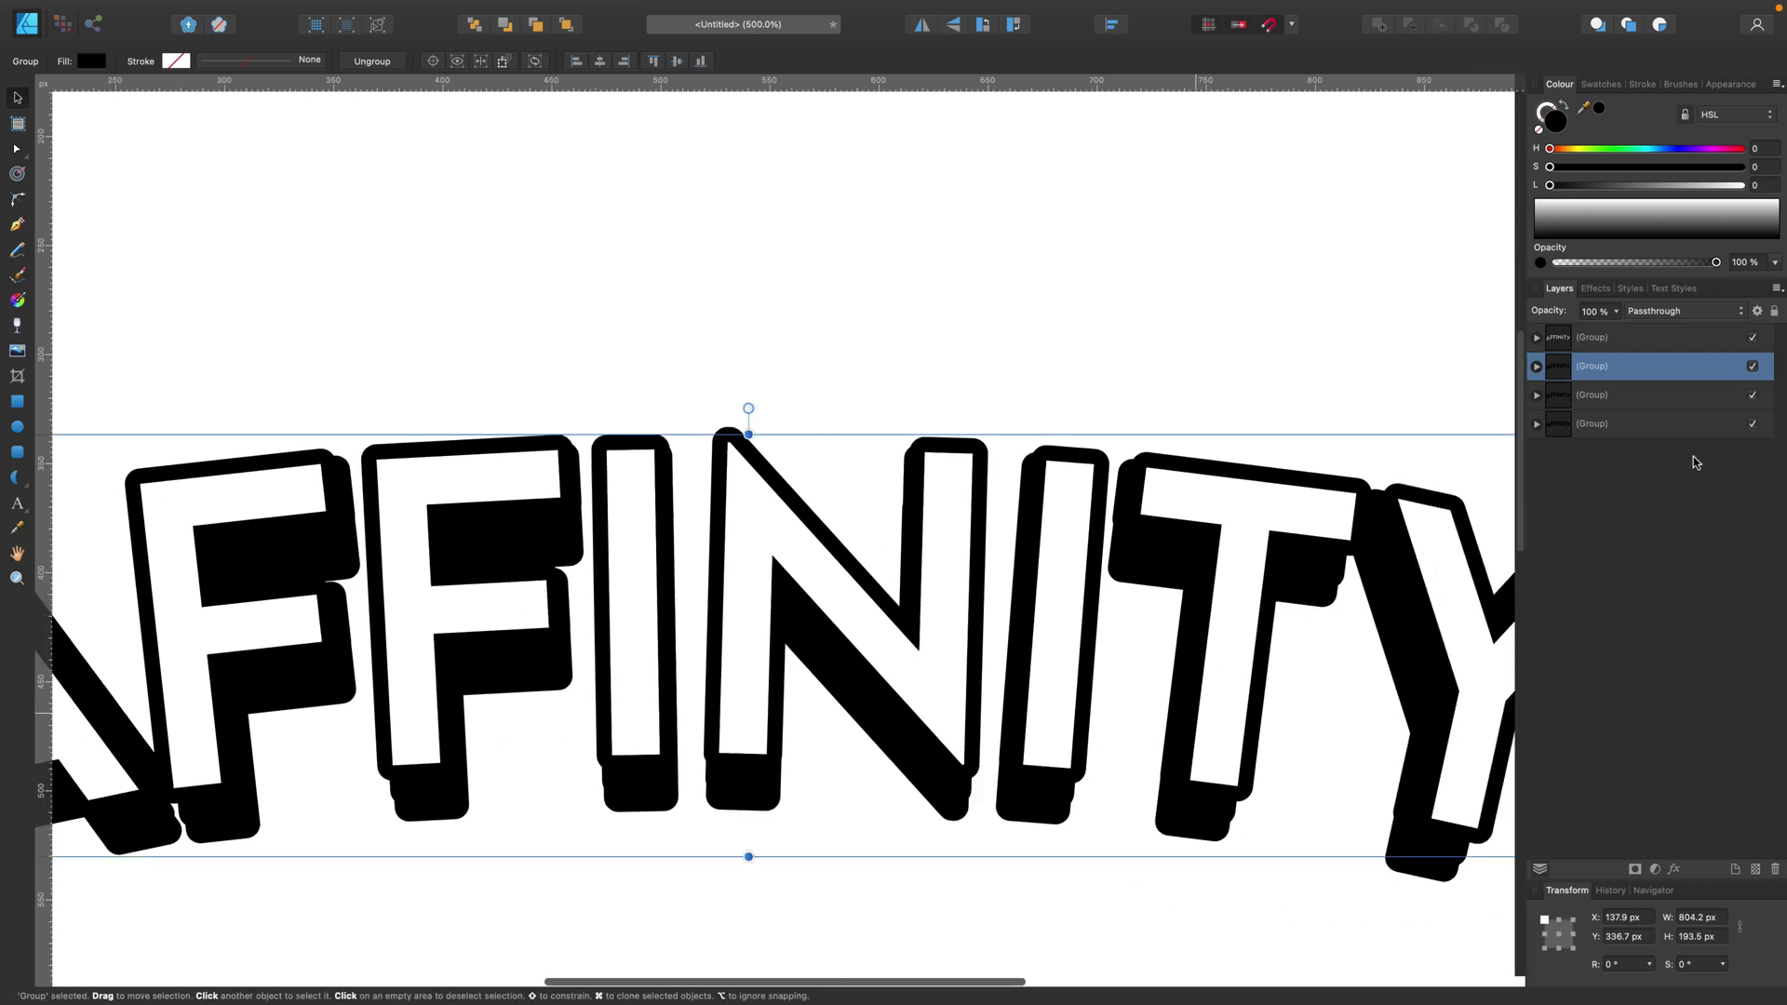
pyautogui.rightClick(1676, 373)
pyautogui.click(1687, 537)
pyautogui.moveTo(416, 772); pyautogui.dragTo(846, 731)
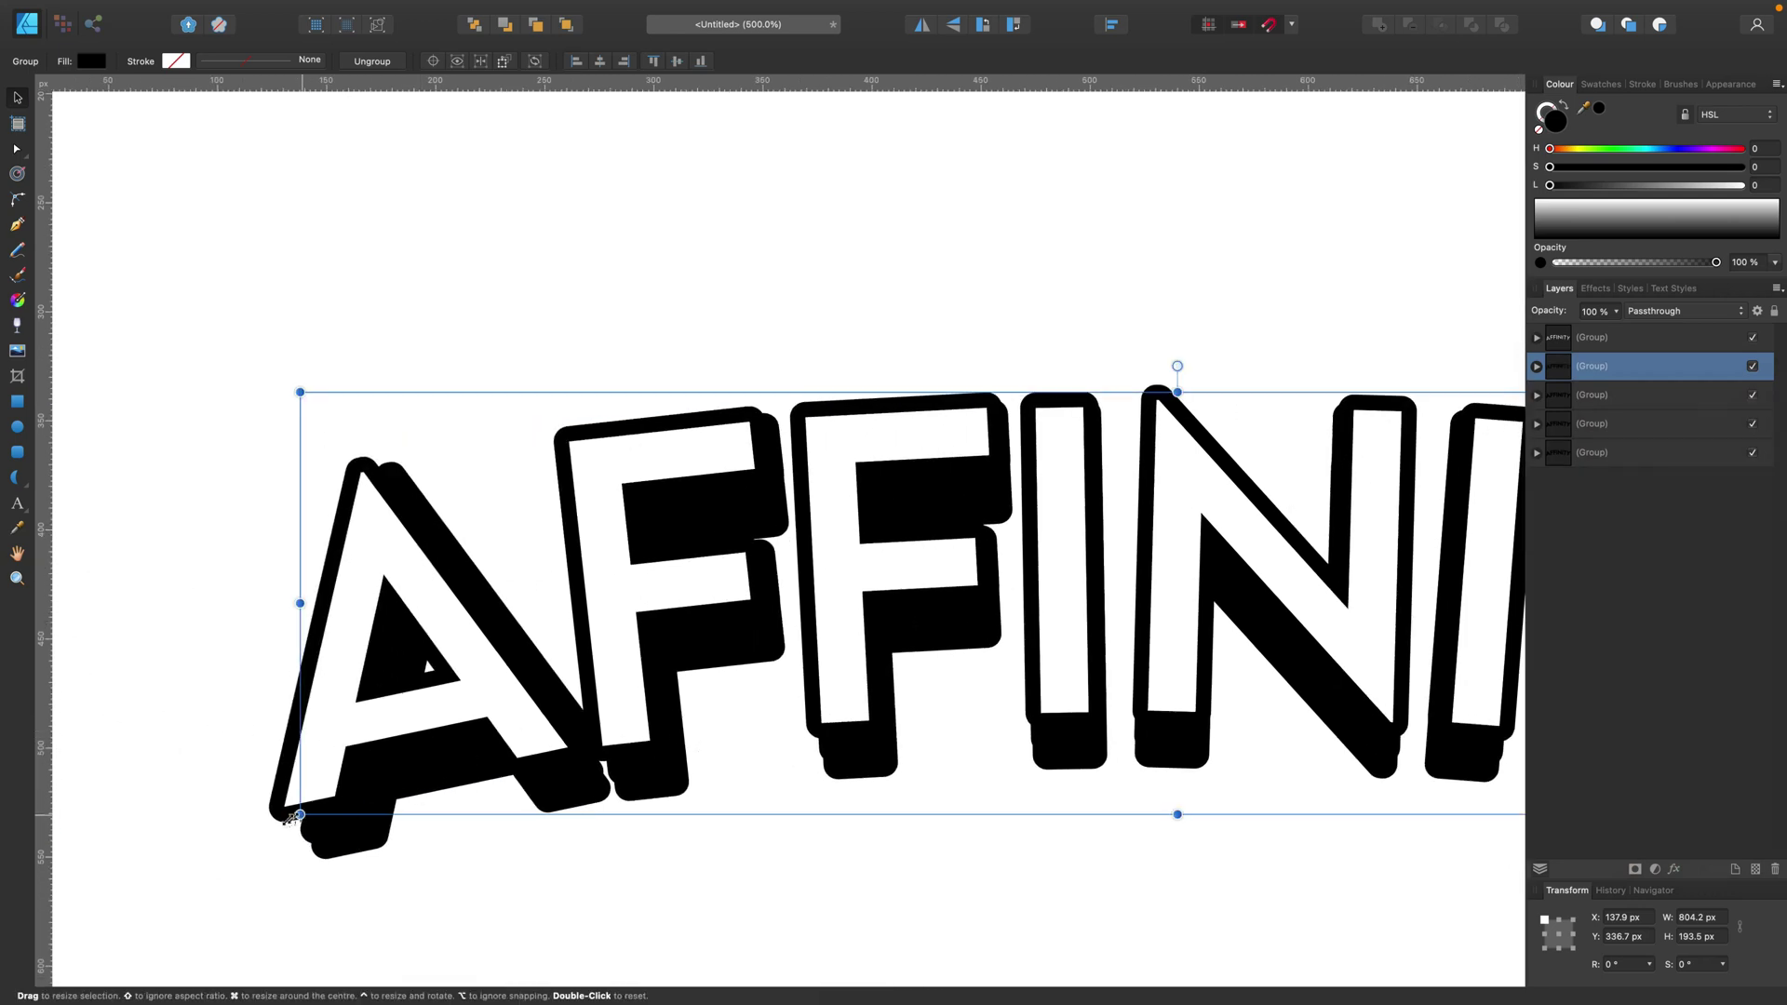
pyautogui.moveTo(284, 819); pyautogui.dragTo(217, 835)
pyautogui.moveTo(351, 773); pyautogui.dragTo(402, 773)
pyautogui.click(1112, 25)
pyautogui.click(1148, 77)
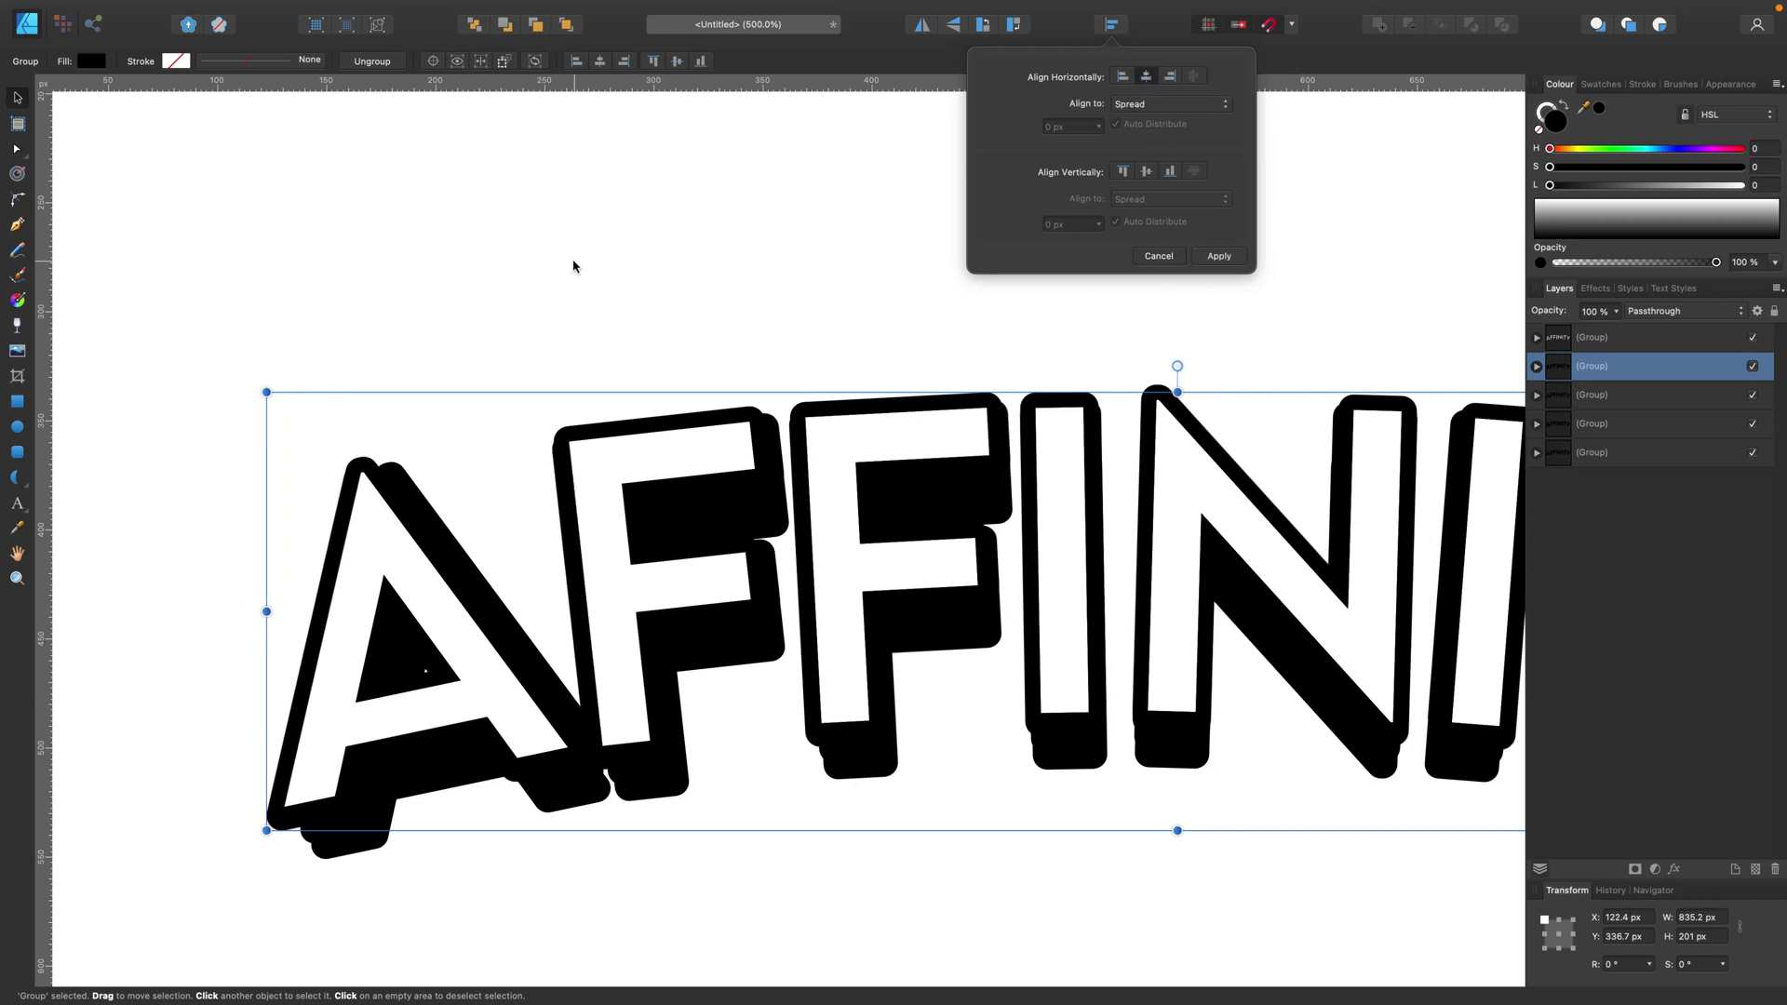
# - Lower the new copy, resize it to 830.5 × 199.9 px, re-centre it, and select all shadow groups
pyautogui.moveTo(486, 681); pyautogui.dragTo(486, 690)
pyautogui.moveTo(266, 836); pyautogui.dragTo(277, 835)
pyautogui.click(1114, 25)
pyautogui.click(1147, 76)
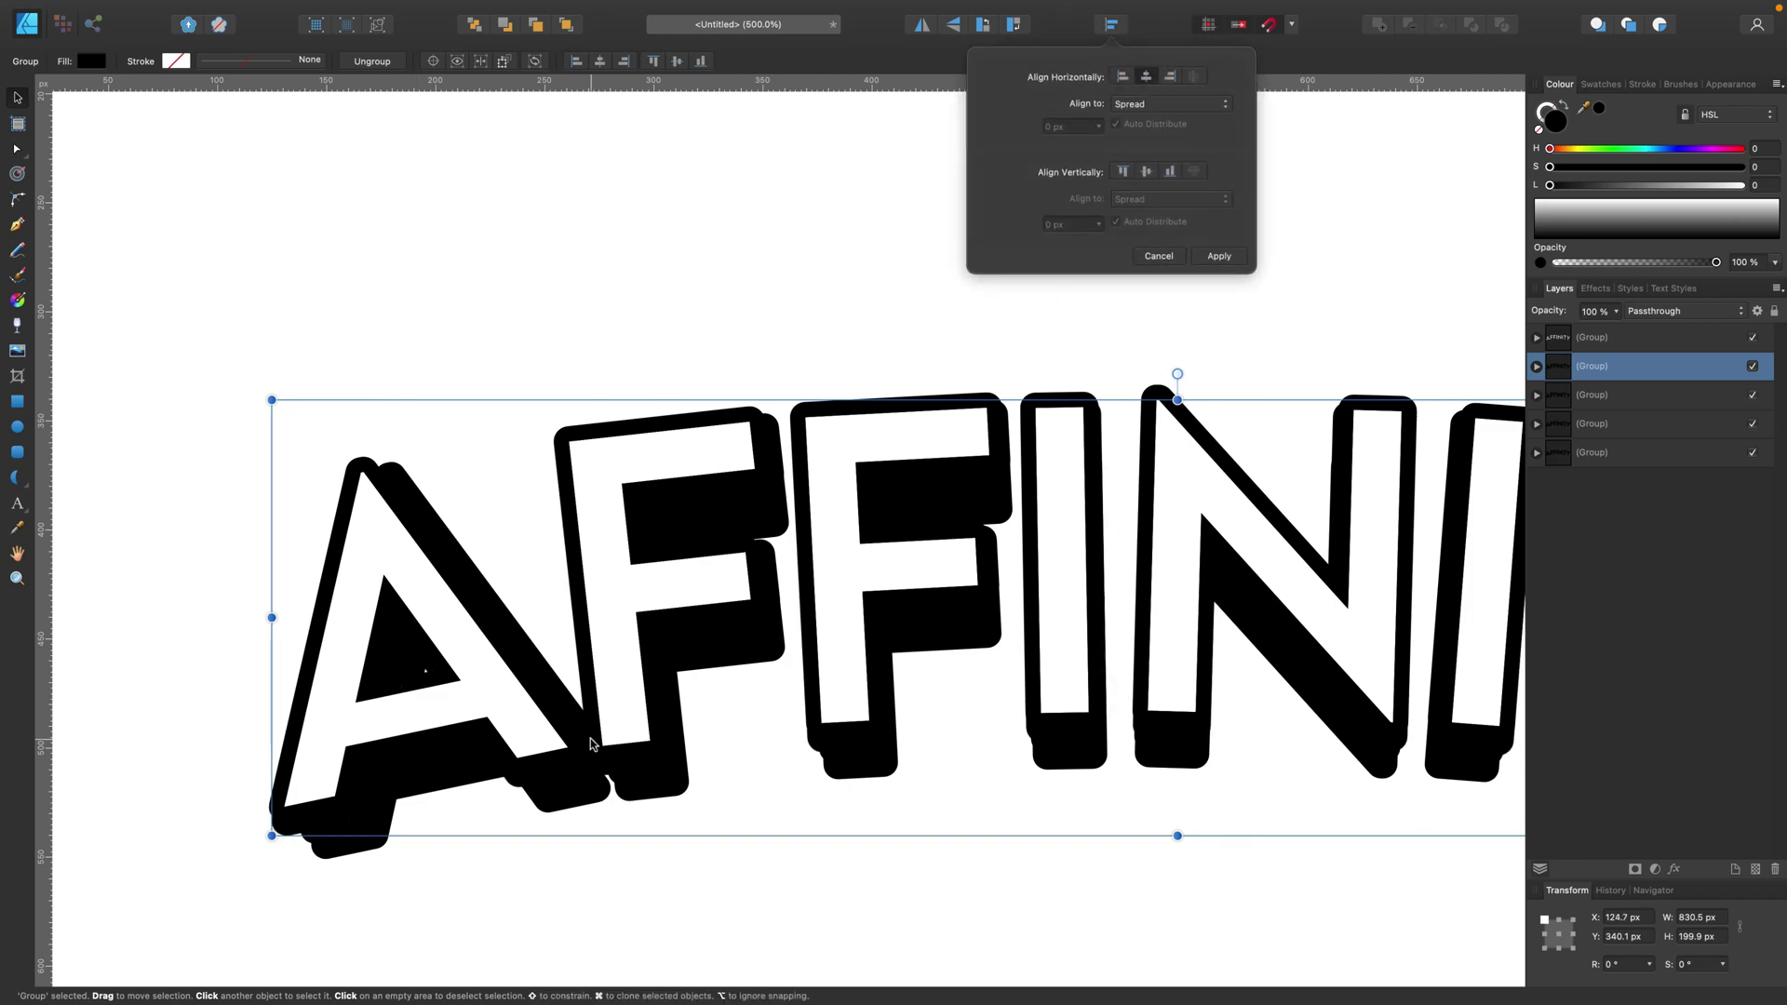
pyautogui.click(669, 887)
pyautogui.click(668, 889)
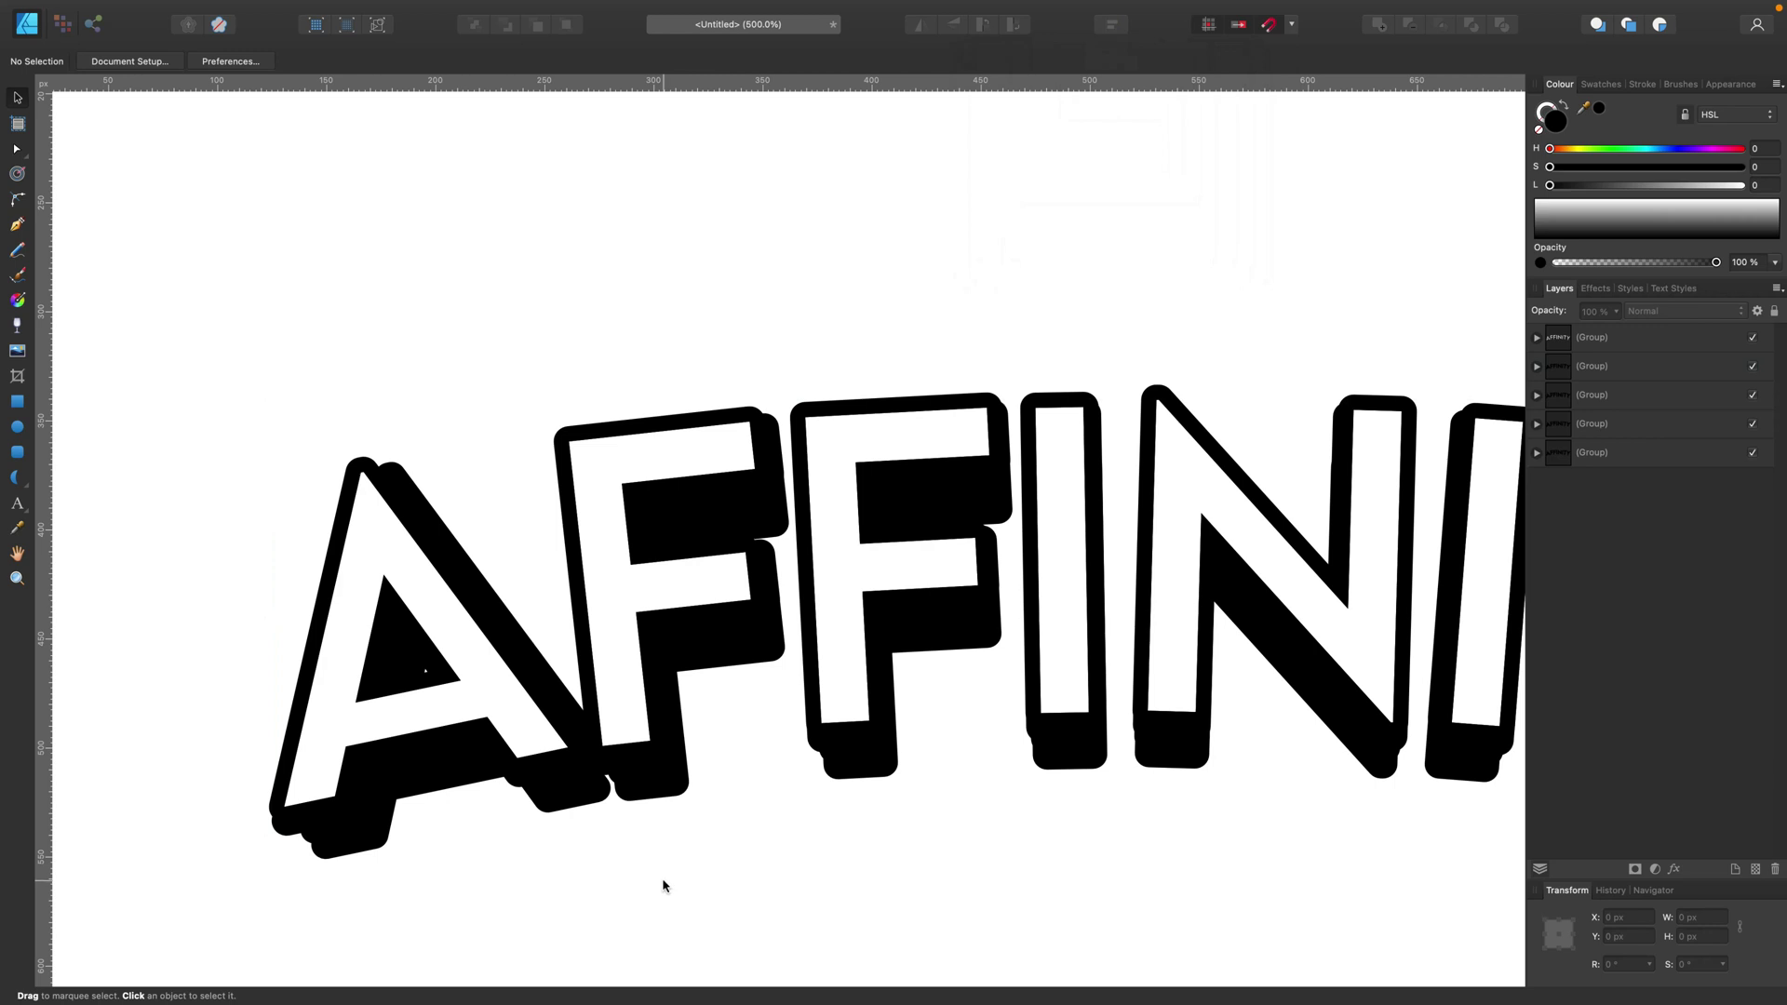
pyautogui.click(1623, 366)
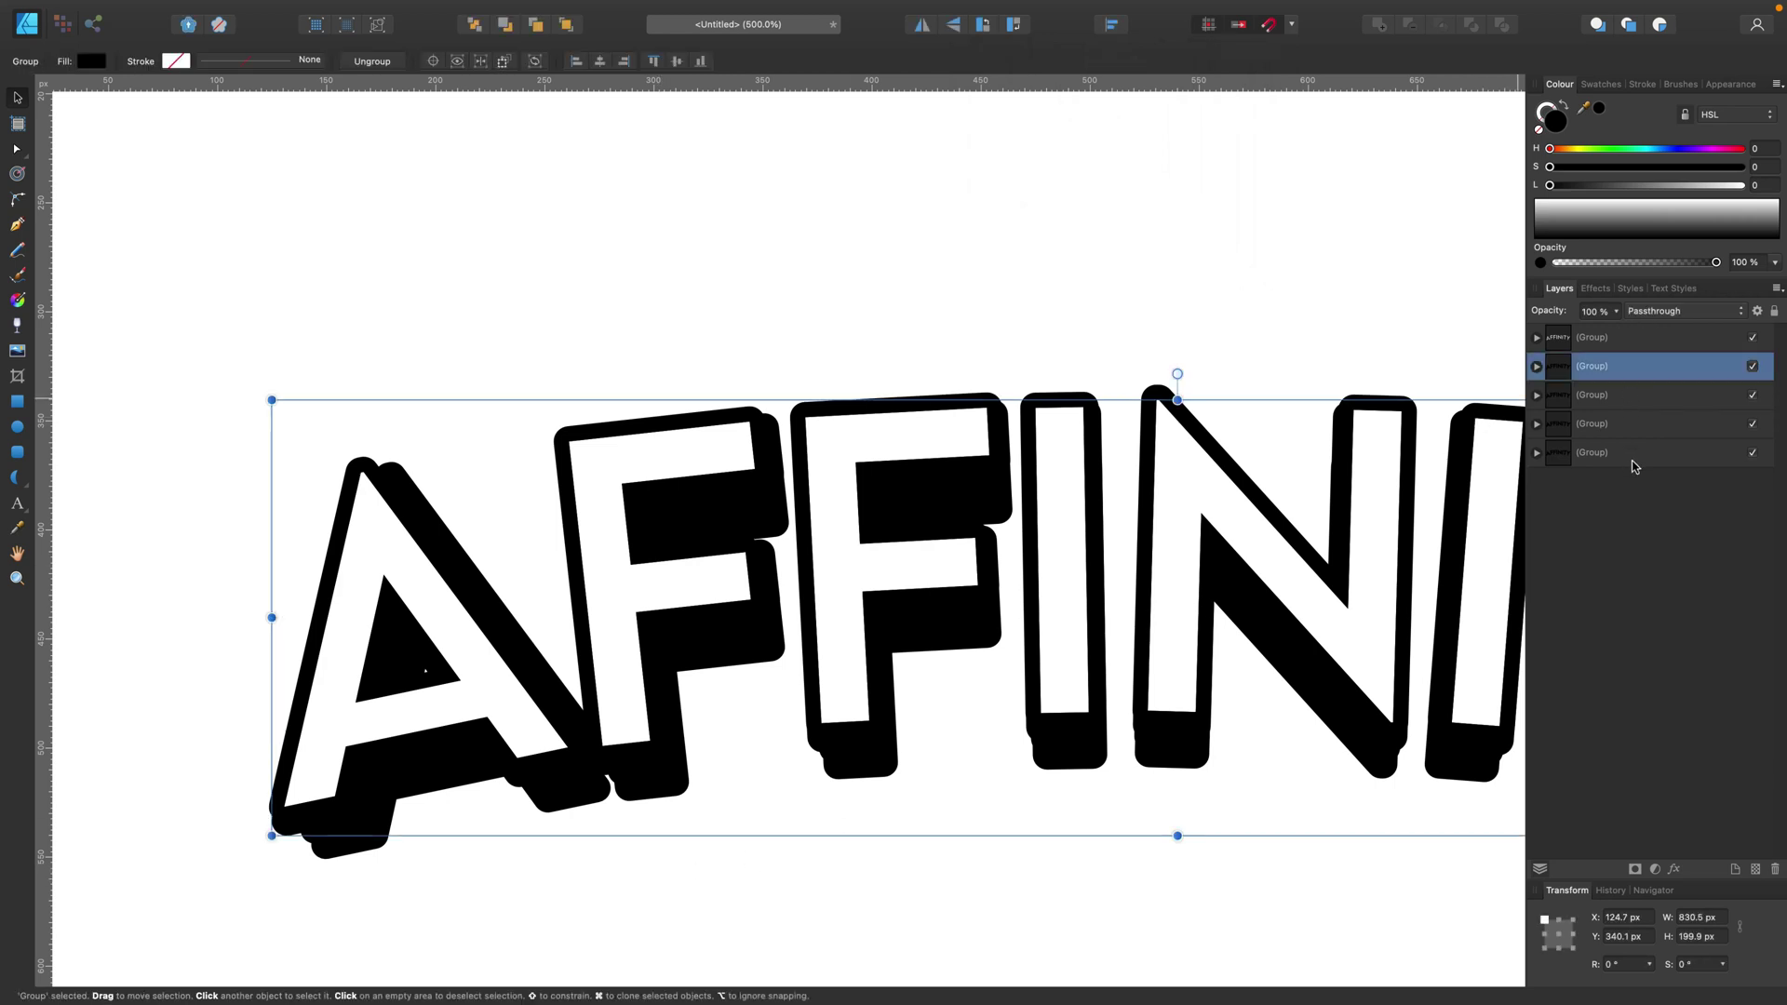
pyautogui.keyDown('shift'); pyautogui.click(1631, 452); pyautogui.keyUp('shift')
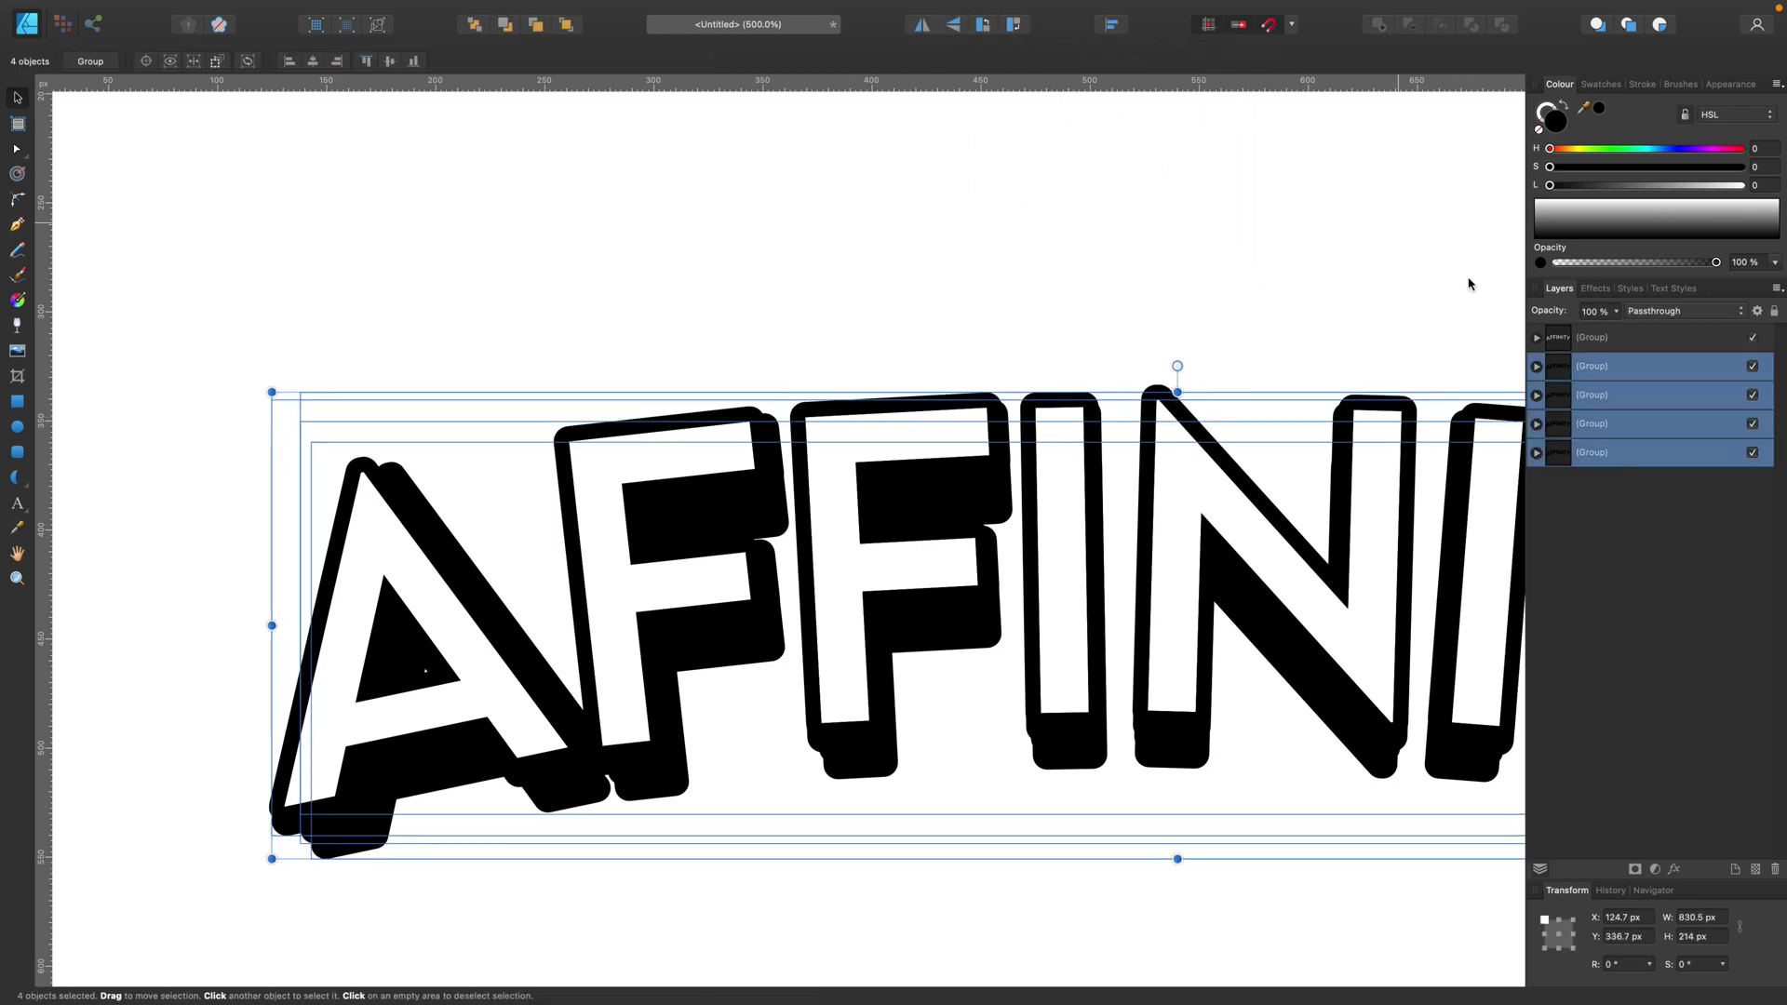
# - Ungroup the four shadow groups and Add them into one 830.5 × 214 px curve
pyautogui.rightClick(1601, 374)
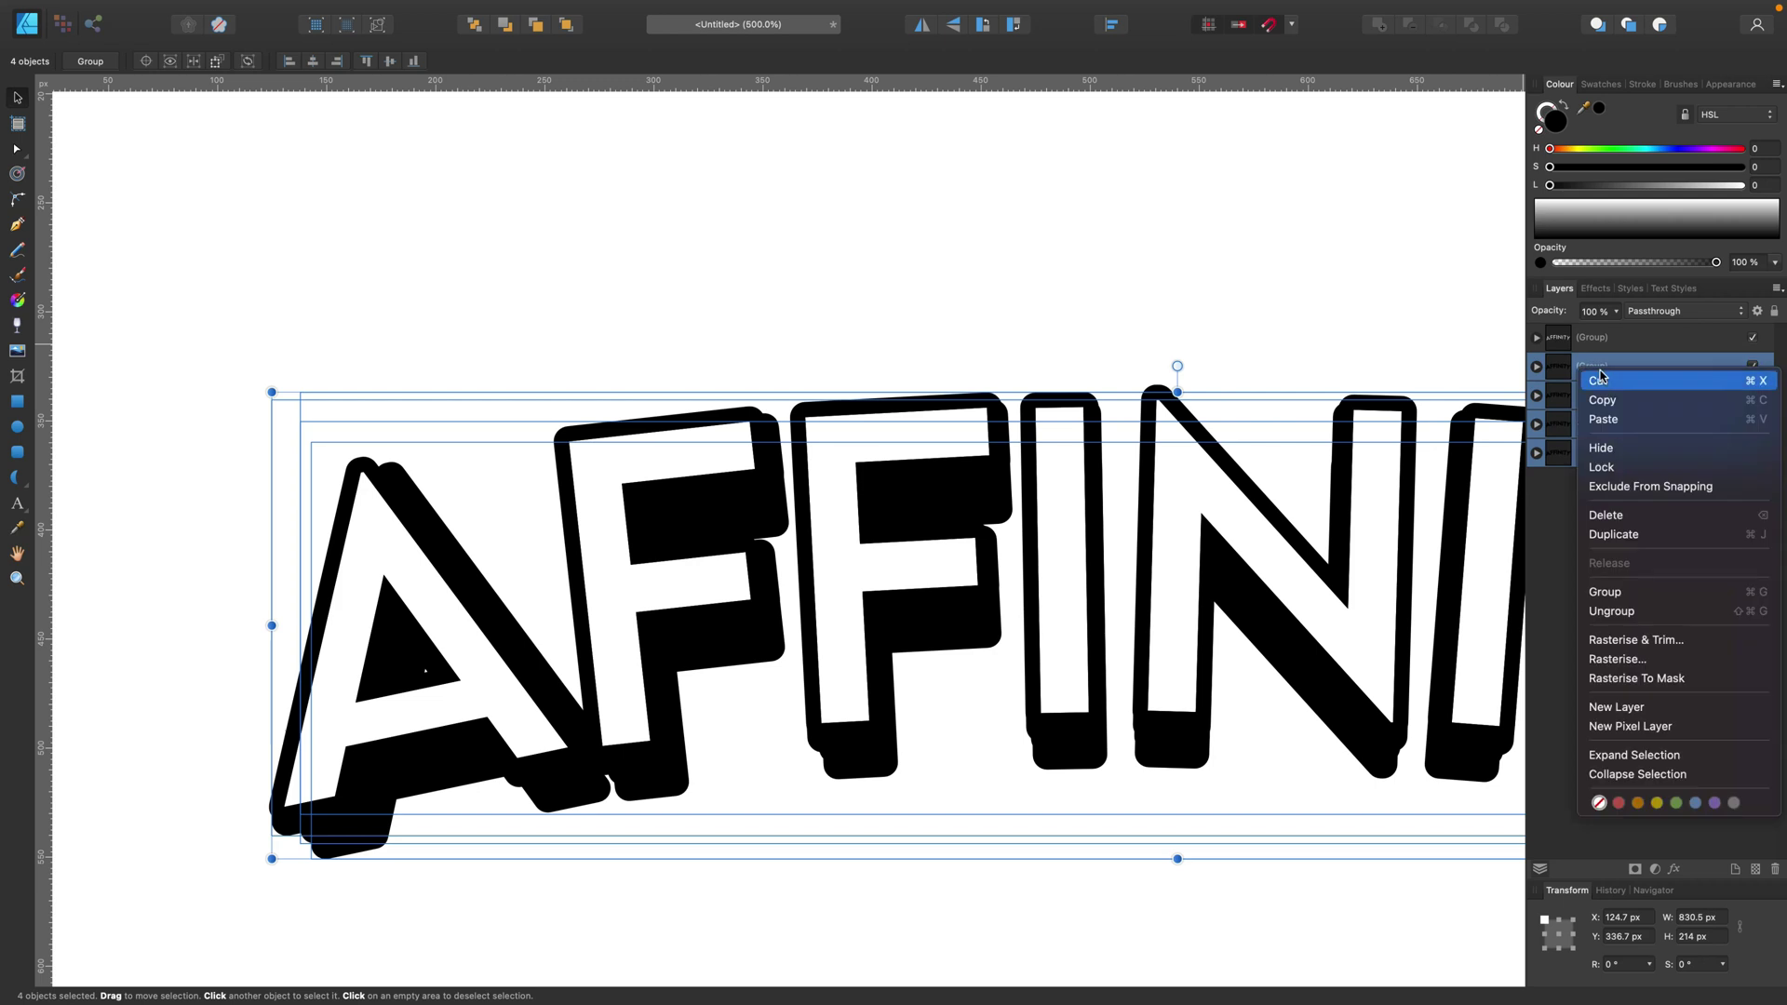
pyautogui.click(1630, 611)
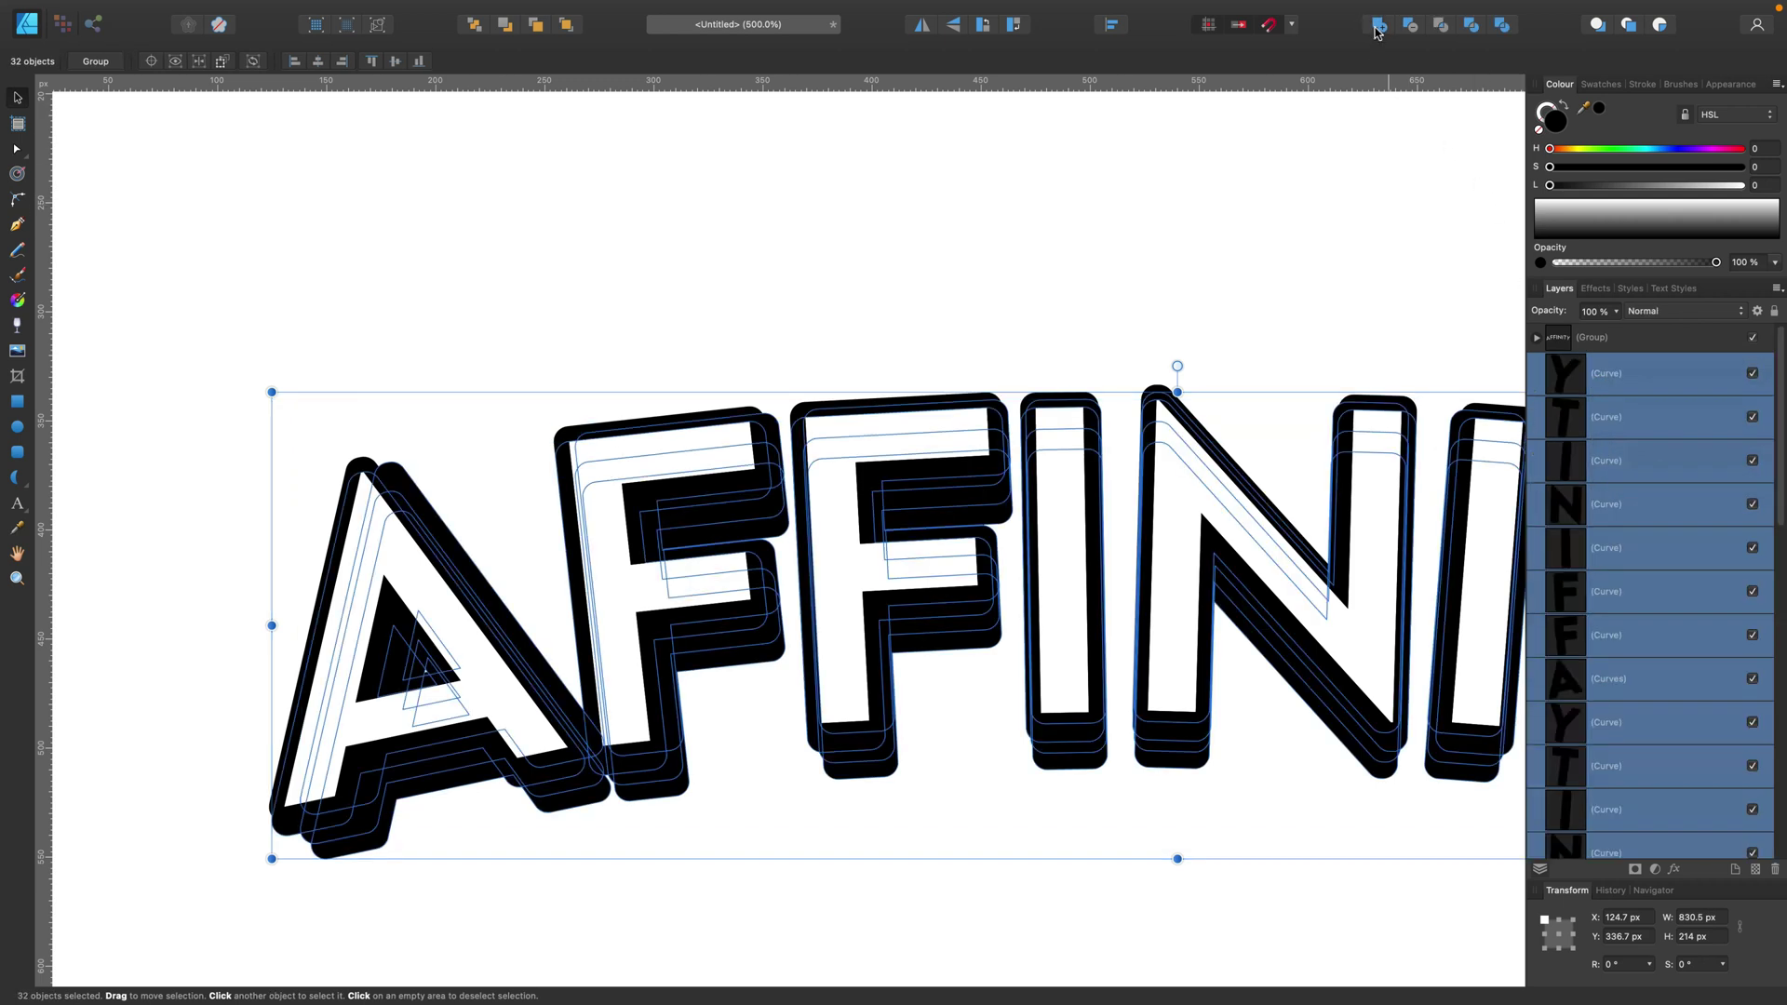
pyautogui.click(1378, 28)
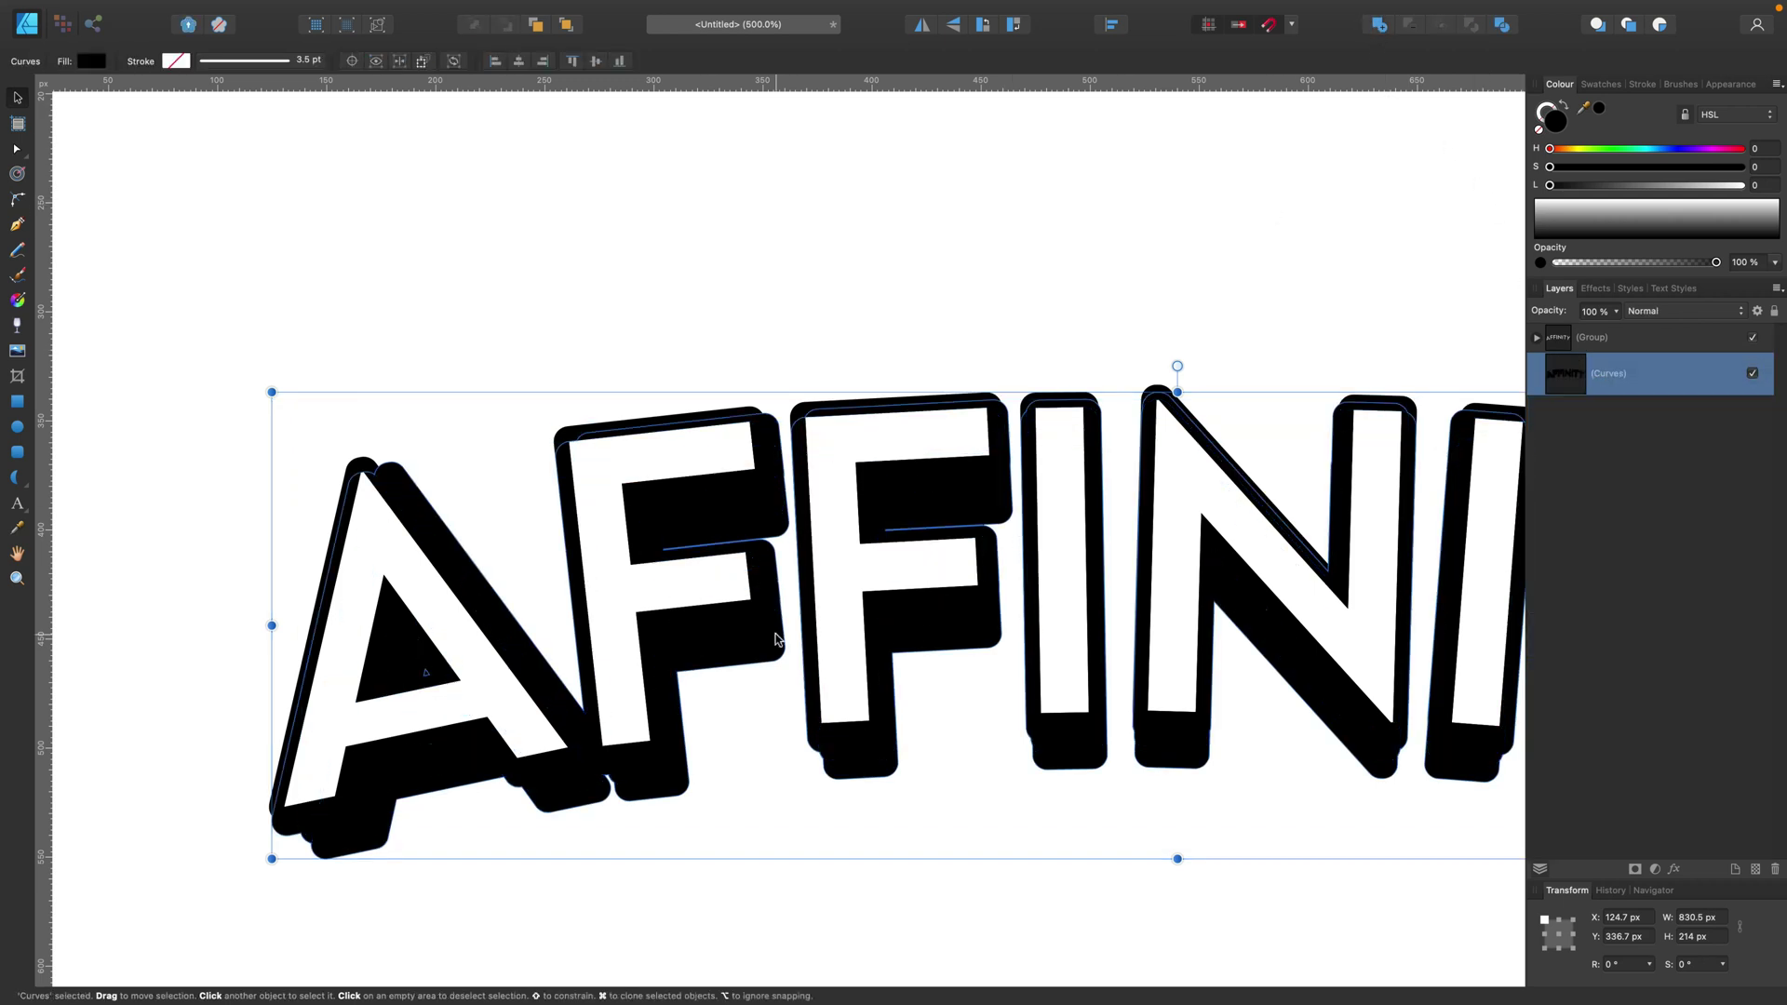
pyautogui.scroll(-5, 712, 542)
pyautogui.hscroll(-5, 712, 542)
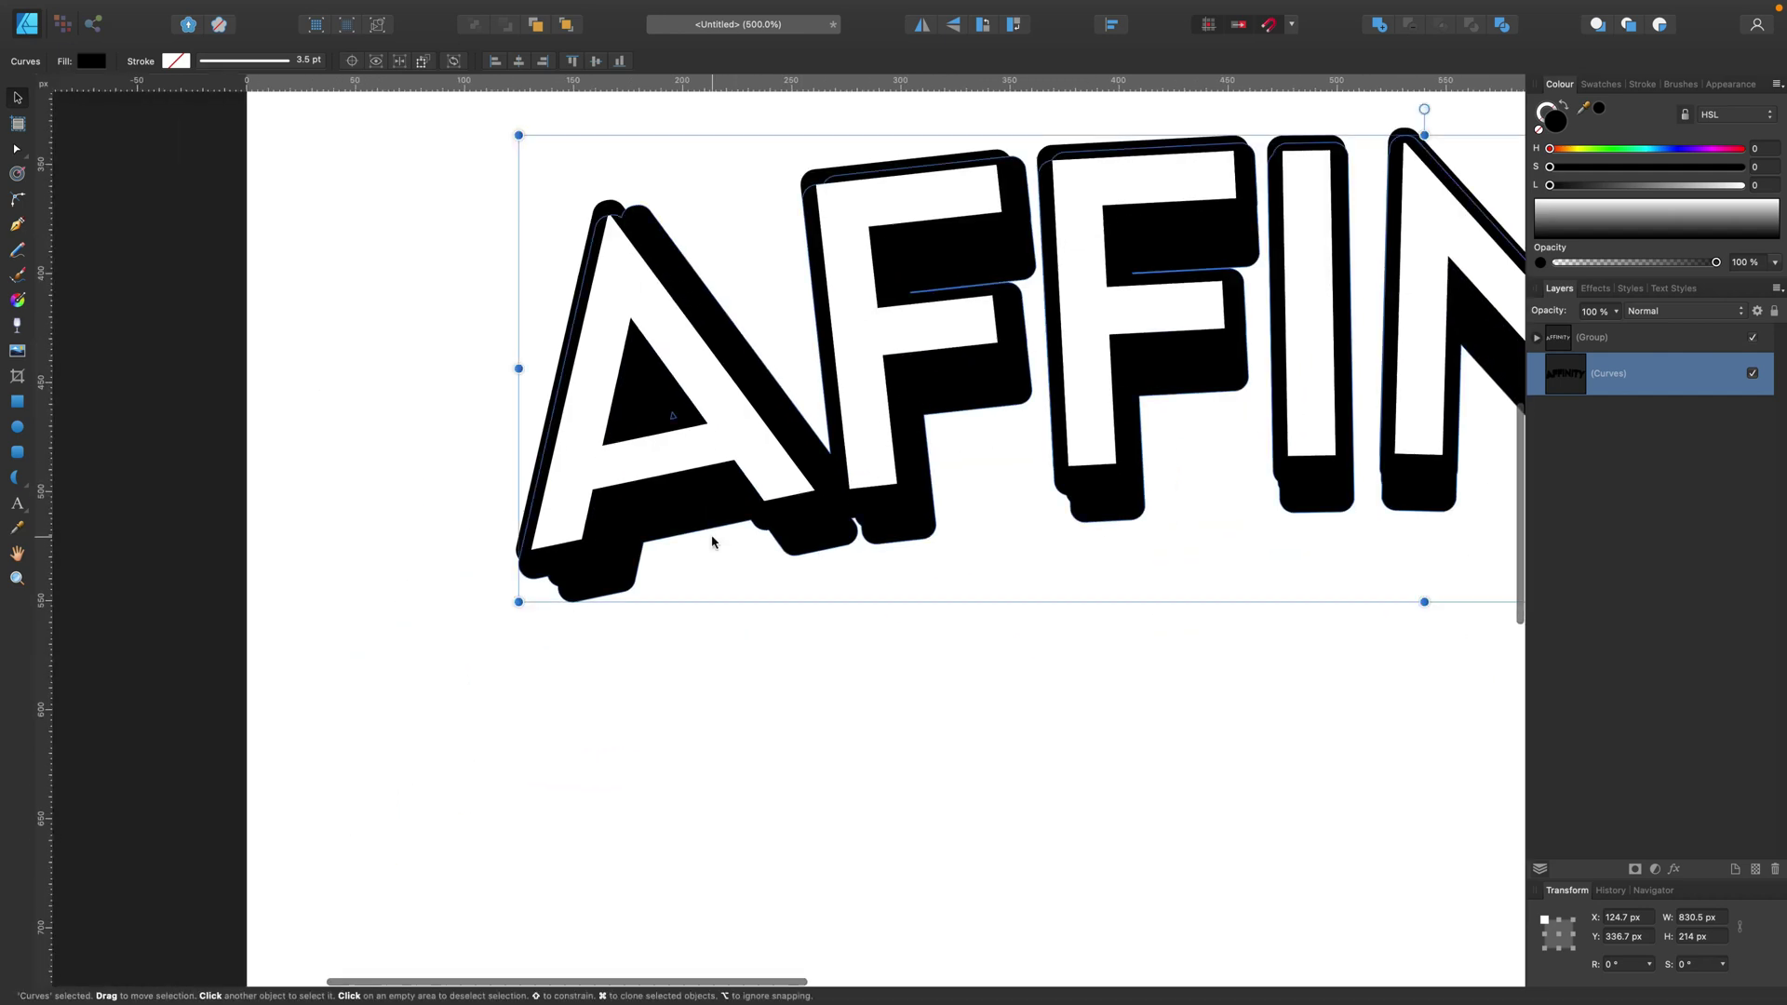
pyautogui.scroll(3, 712, 542)
# - With the Node tool, delete the stray nodes at the shadow's first corner
pyautogui.click(17, 150)
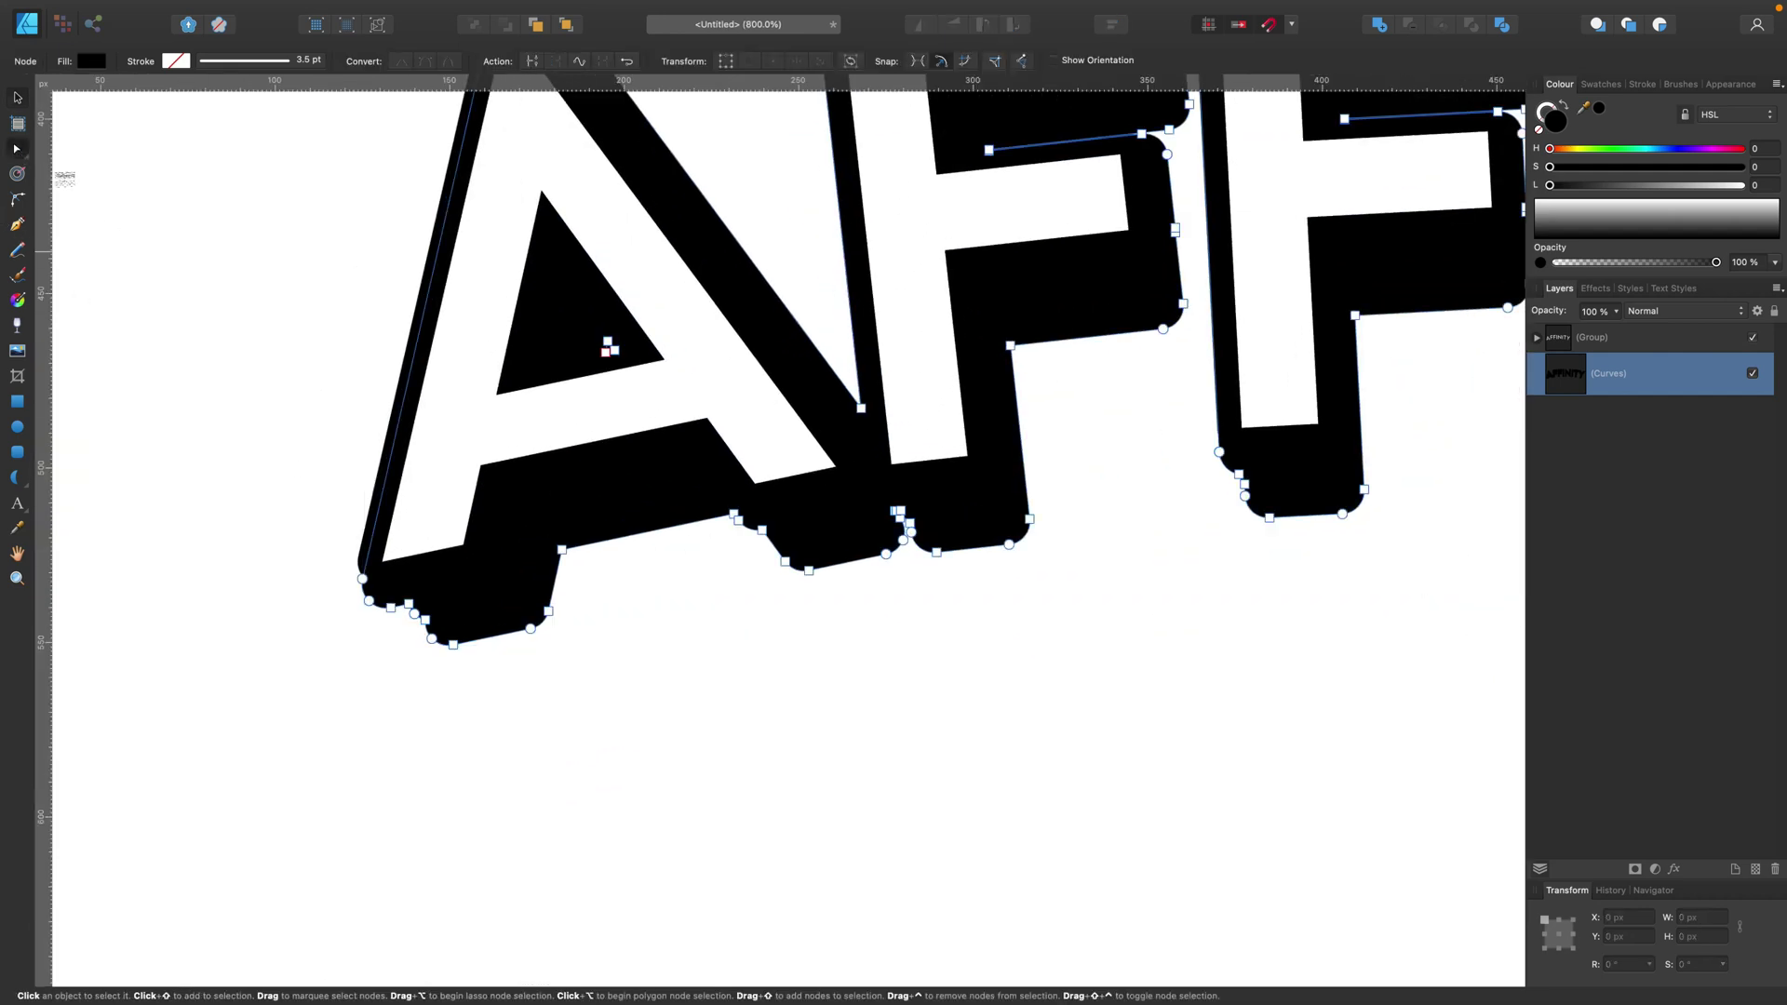
pyautogui.click(430, 611)
pyautogui.press('Delete')
pyautogui.click(341, 649)
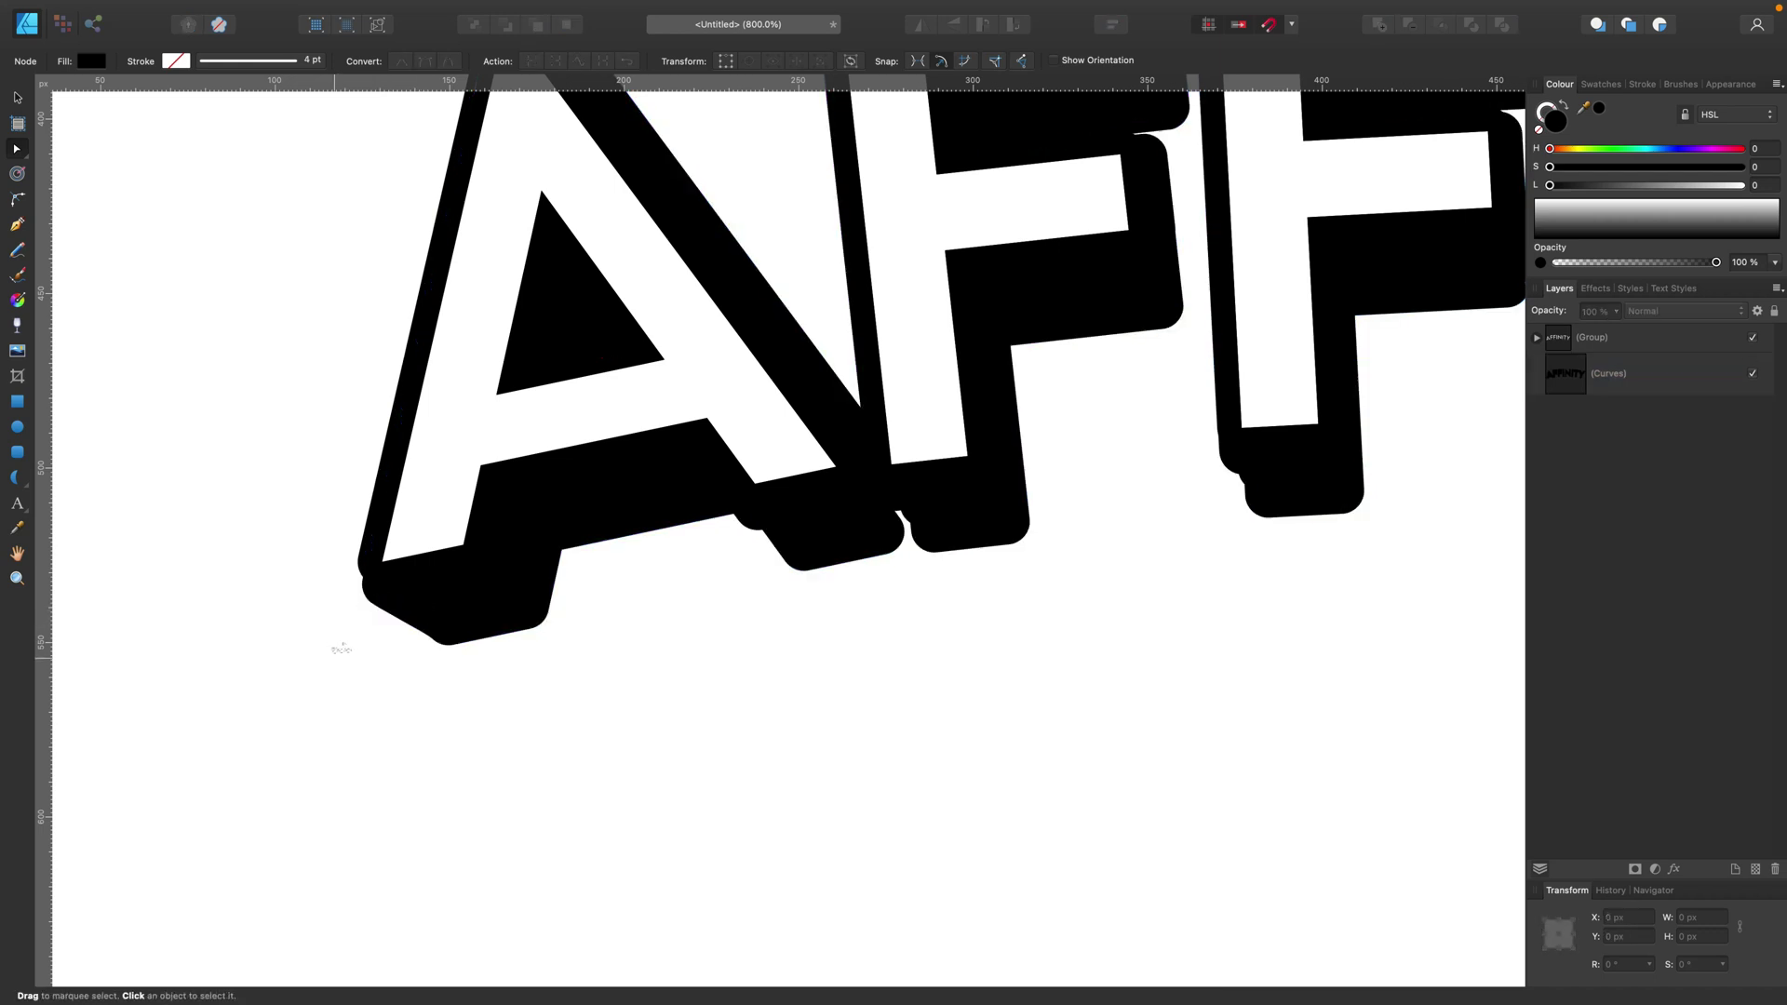
pyautogui.click(782, 513)
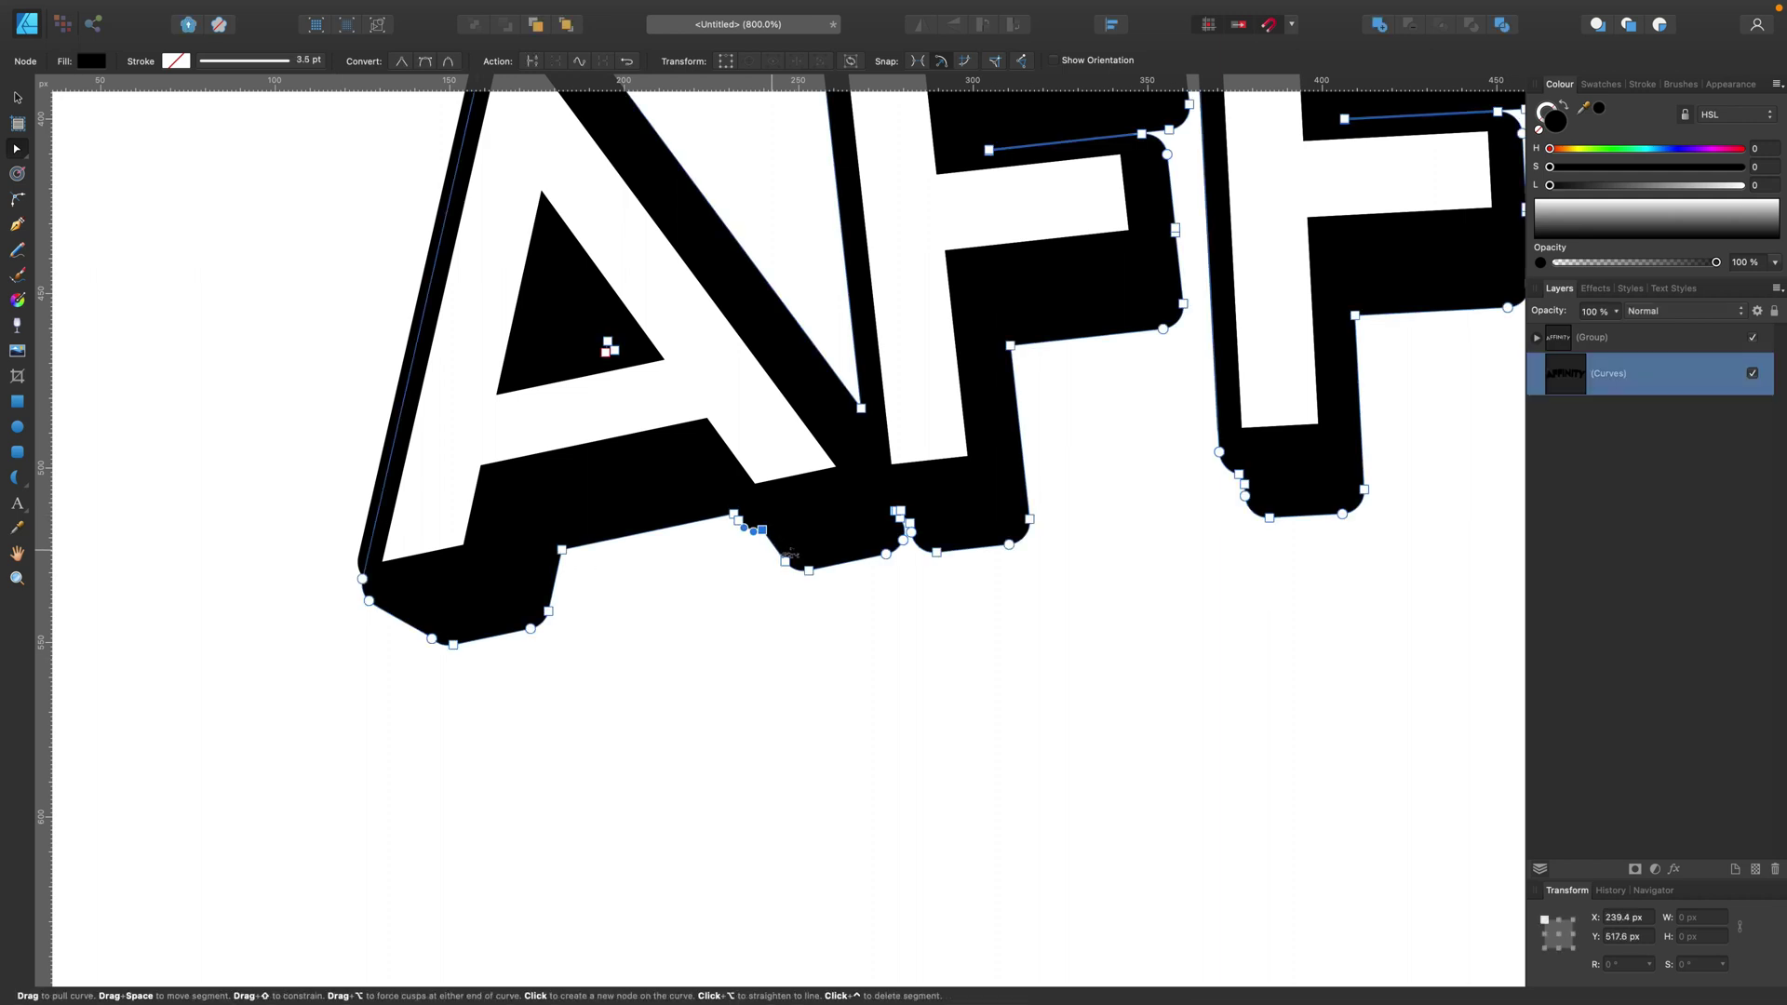
pyautogui.click(764, 588)
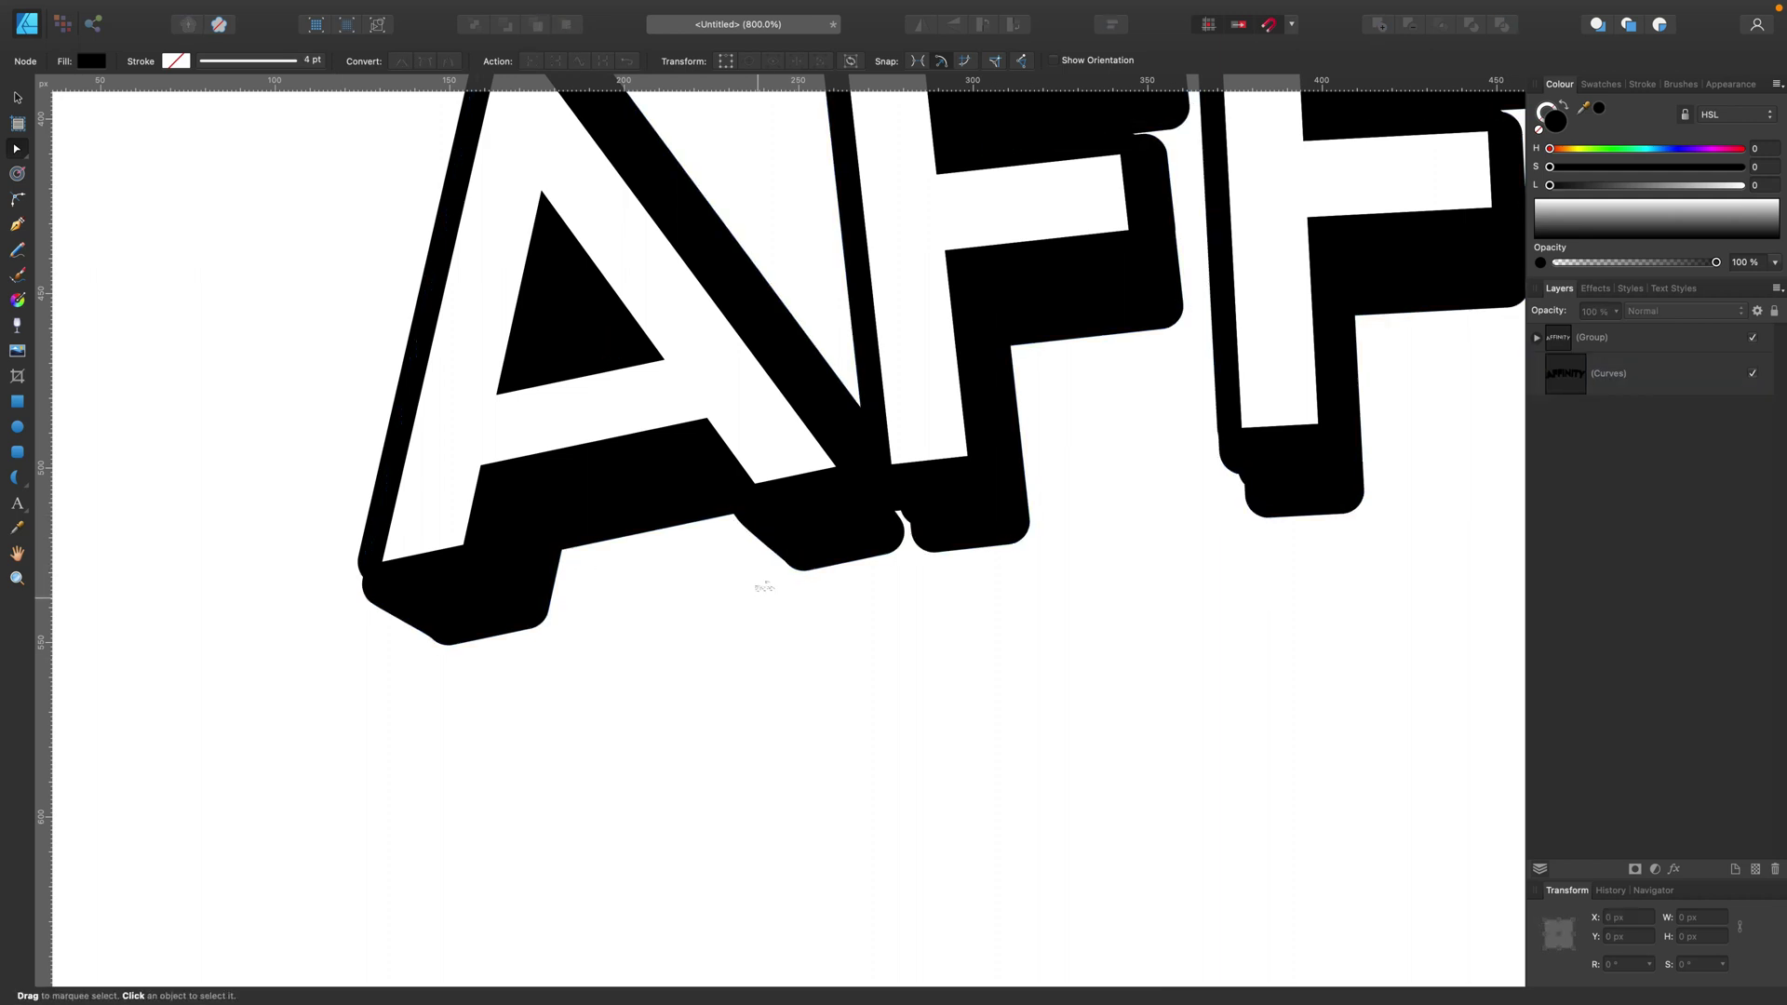
# - Reshape the shadow corner at the A–F junction into a clean edge
pyautogui.click(921, 497)
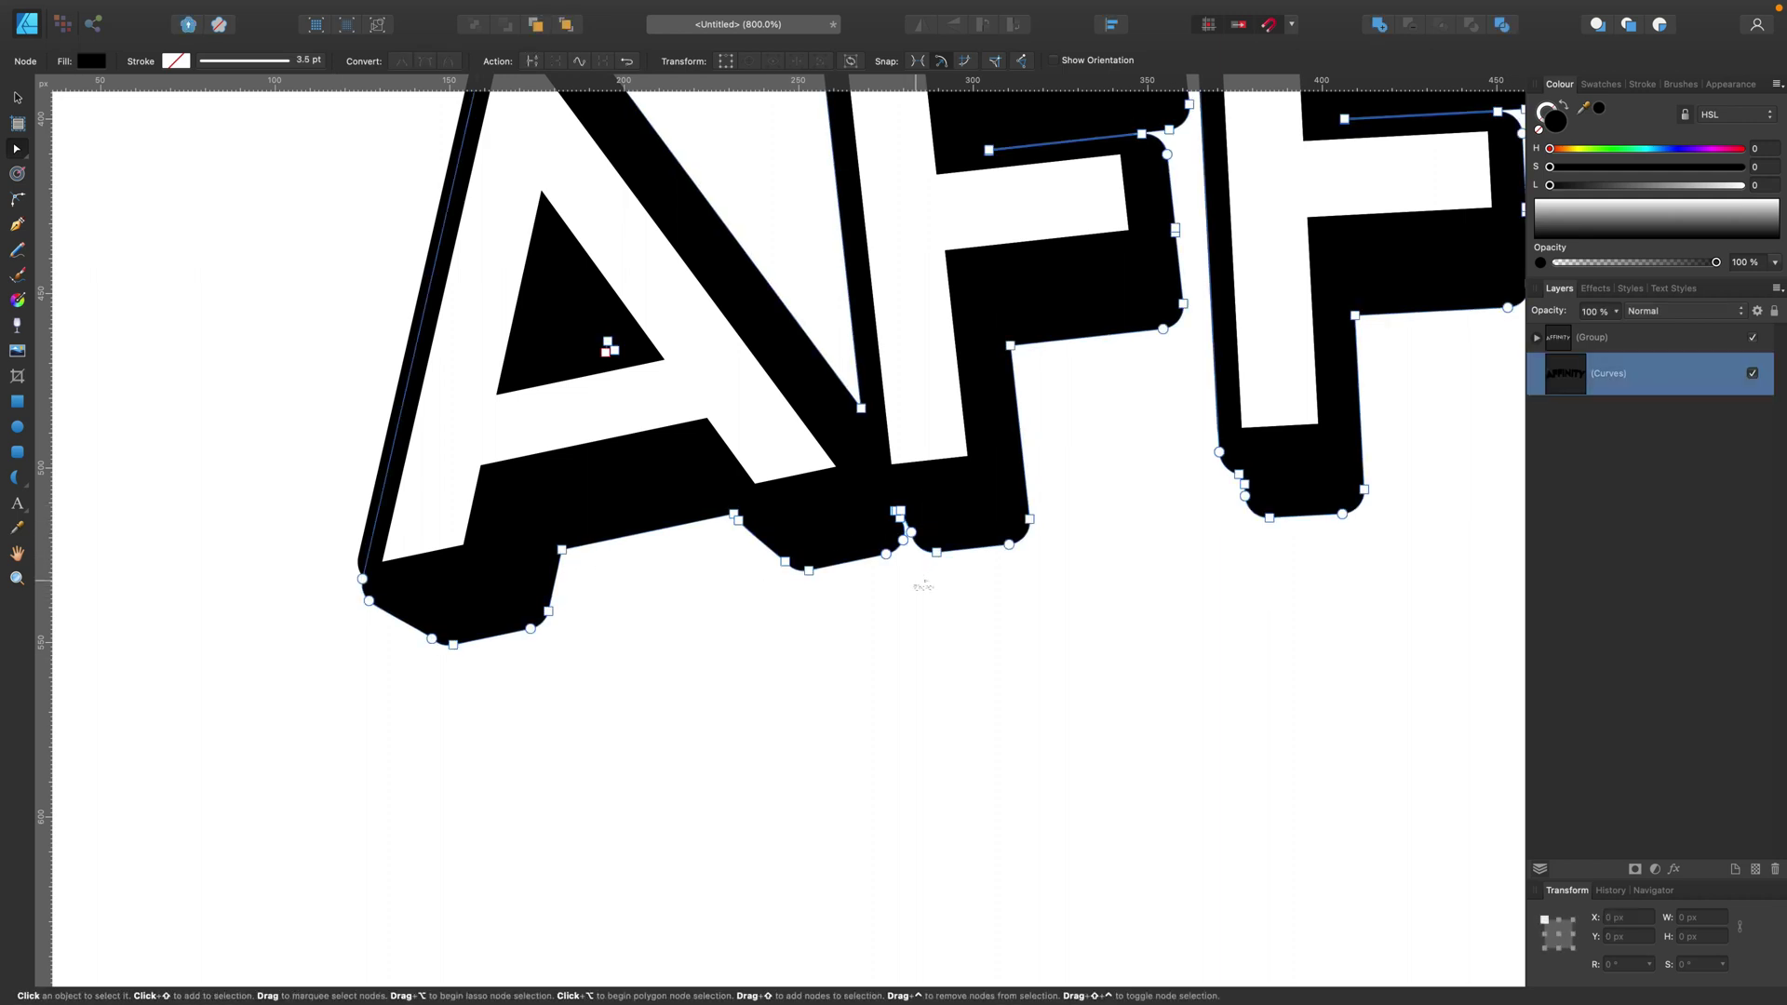
pyautogui.click(926, 596)
pyautogui.click(929, 509)
pyautogui.moveTo(902, 538); pyautogui.dragTo(909, 522)
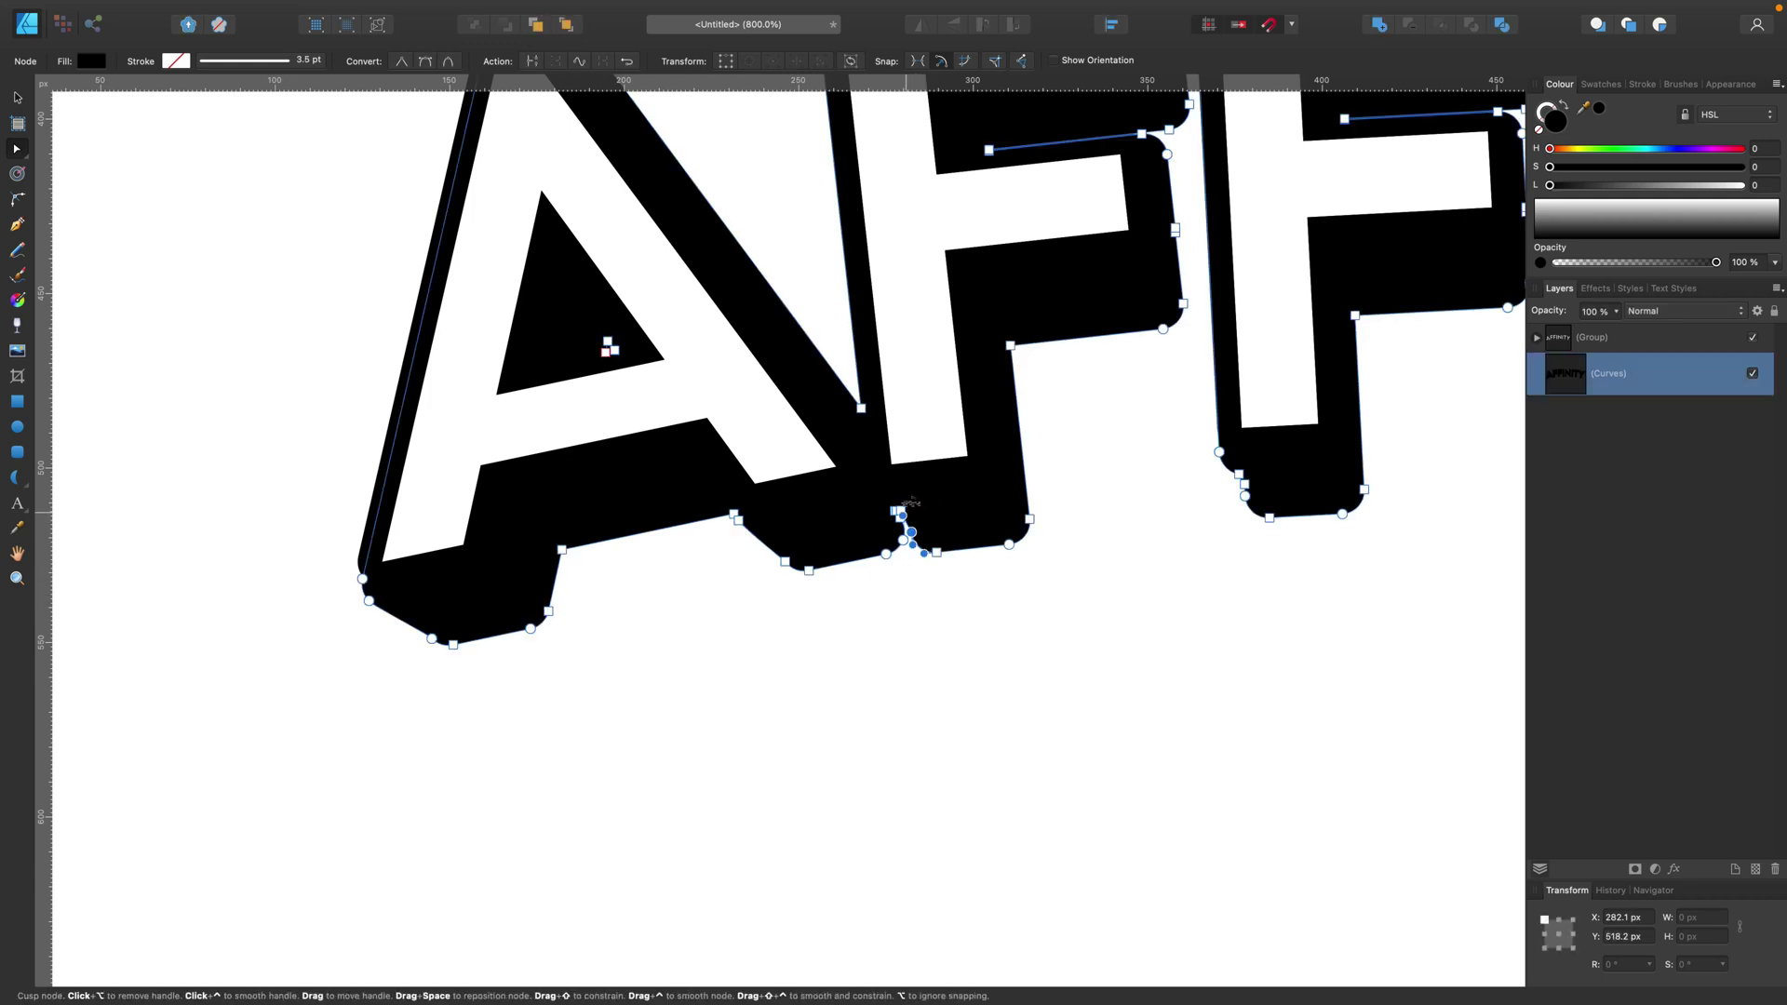
pyautogui.click(925, 604)
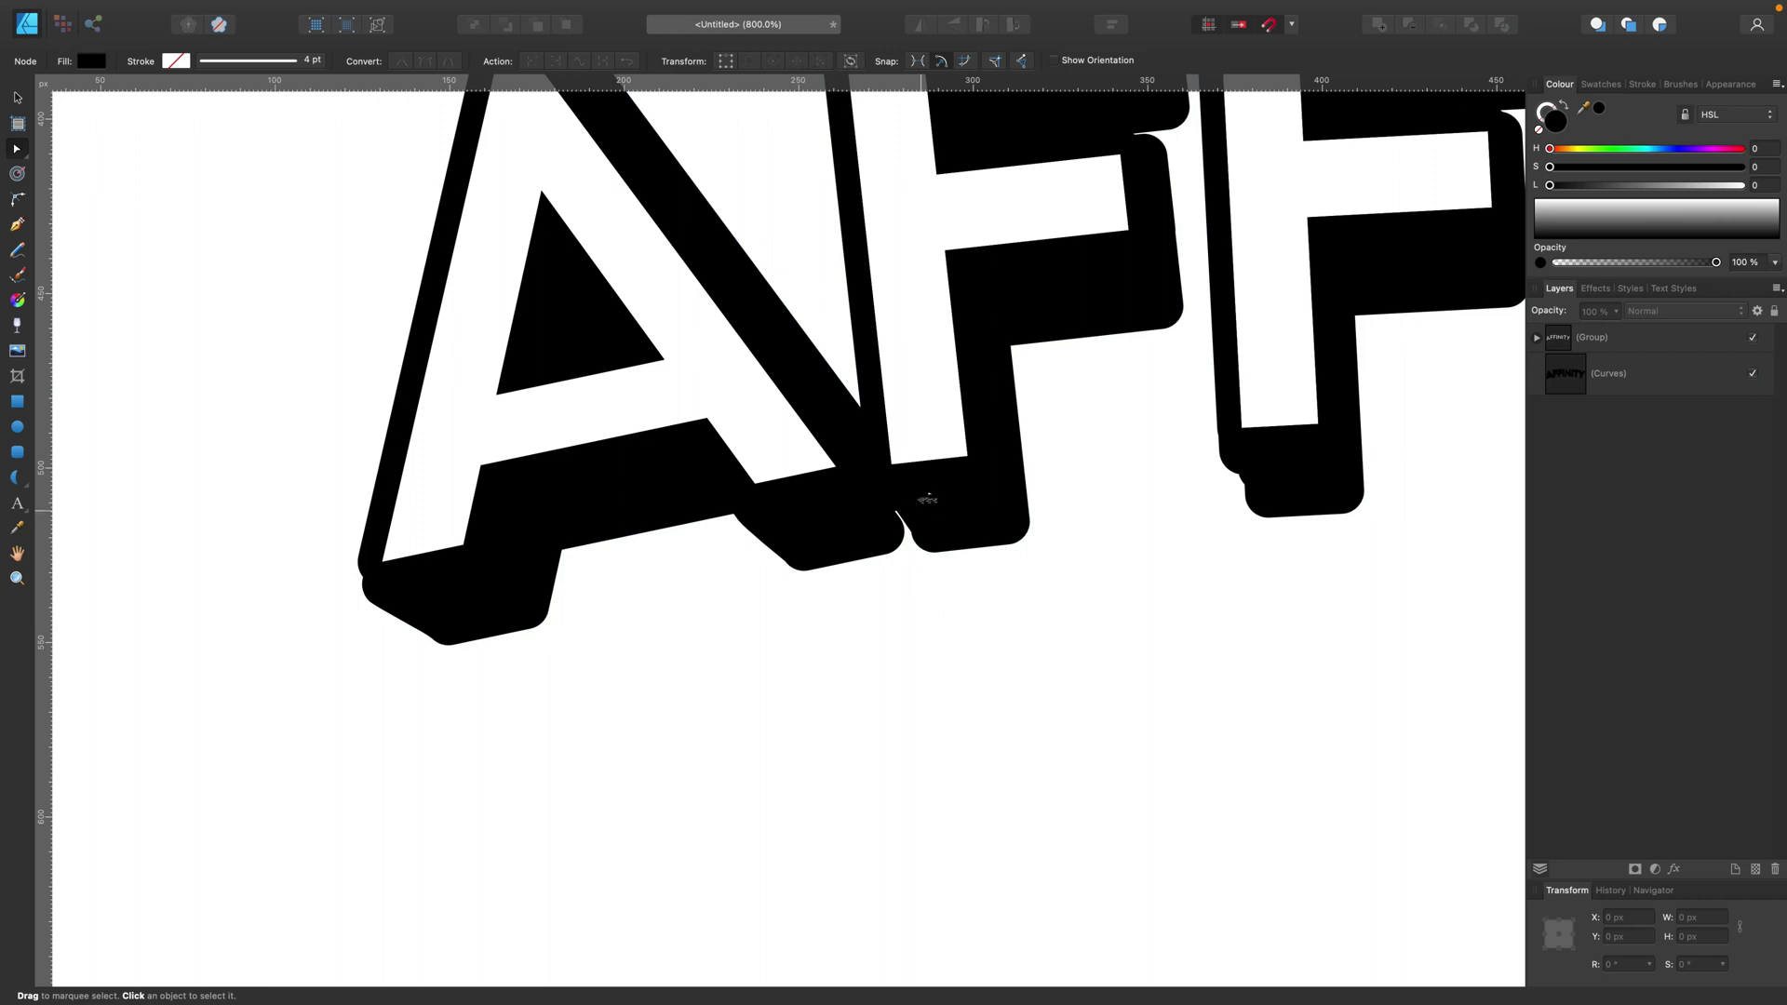
pyautogui.click(928, 499)
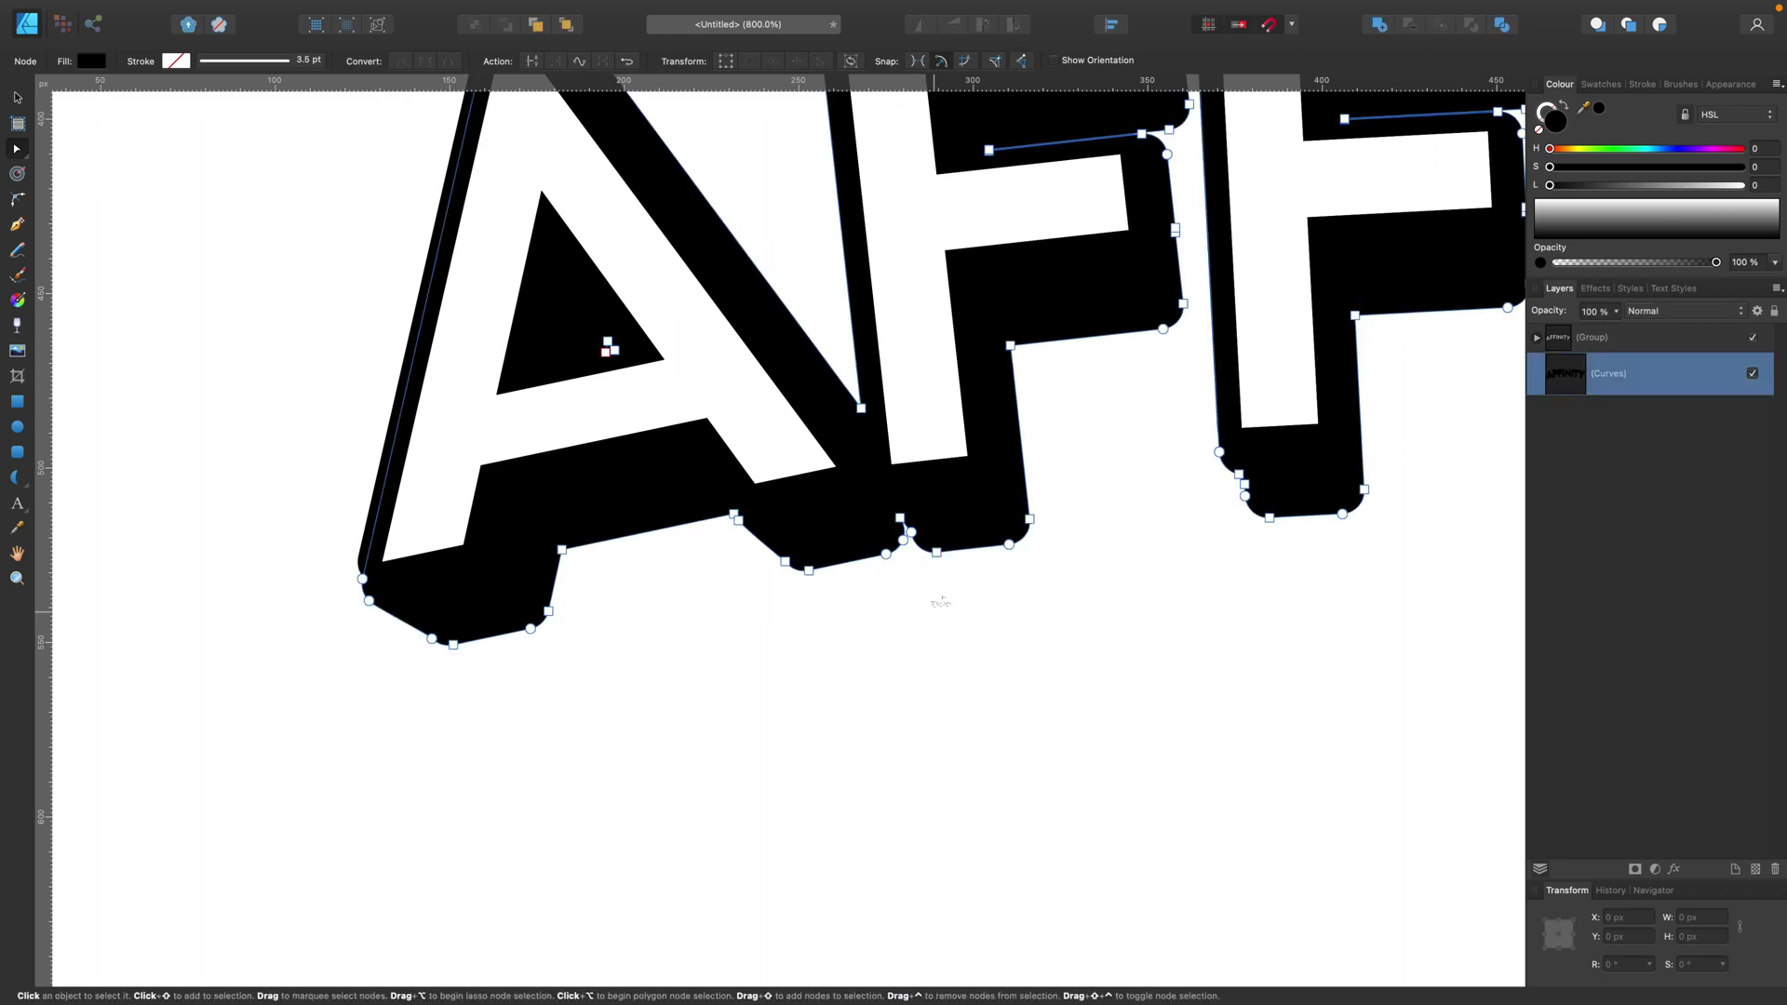
pyautogui.click(926, 592)
# - Delete the stray node under the F and check the N's lower-left corner
pyautogui.moveTo(968, 473); pyautogui.dragTo(791, 729)
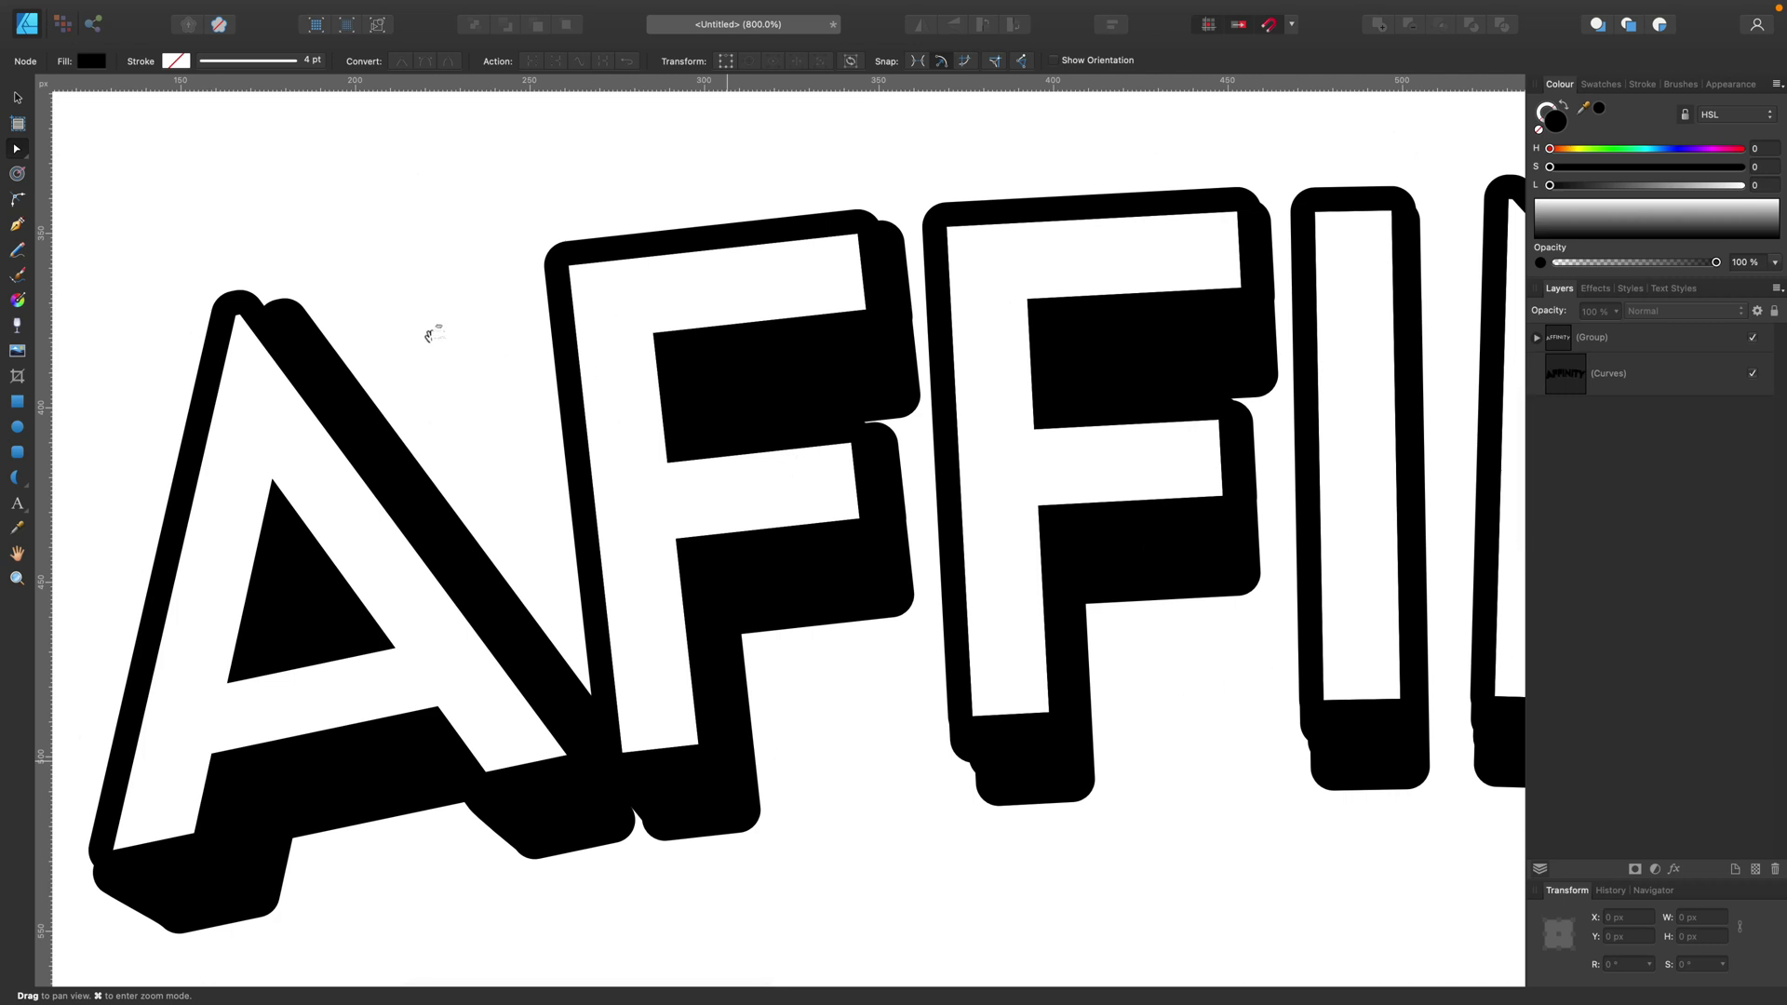
pyautogui.moveTo(926, 667); pyautogui.dragTo(761, 583)
pyautogui.click(810, 685)
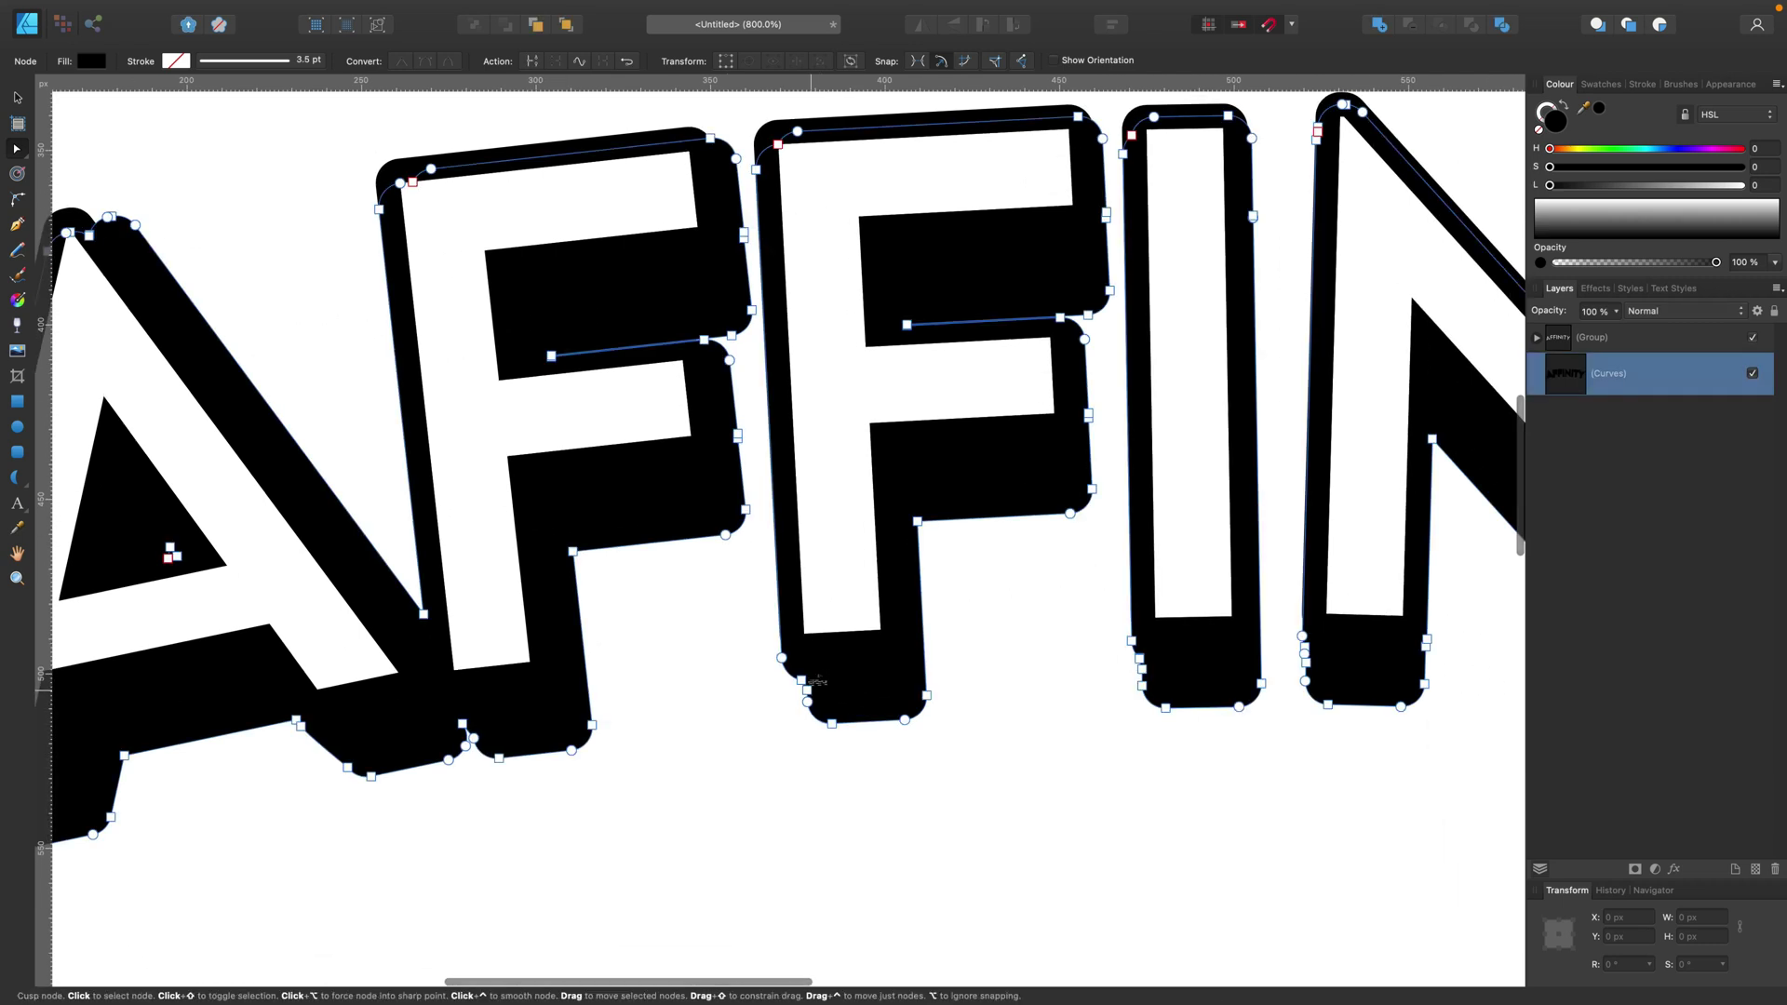
pyautogui.press('Delete')
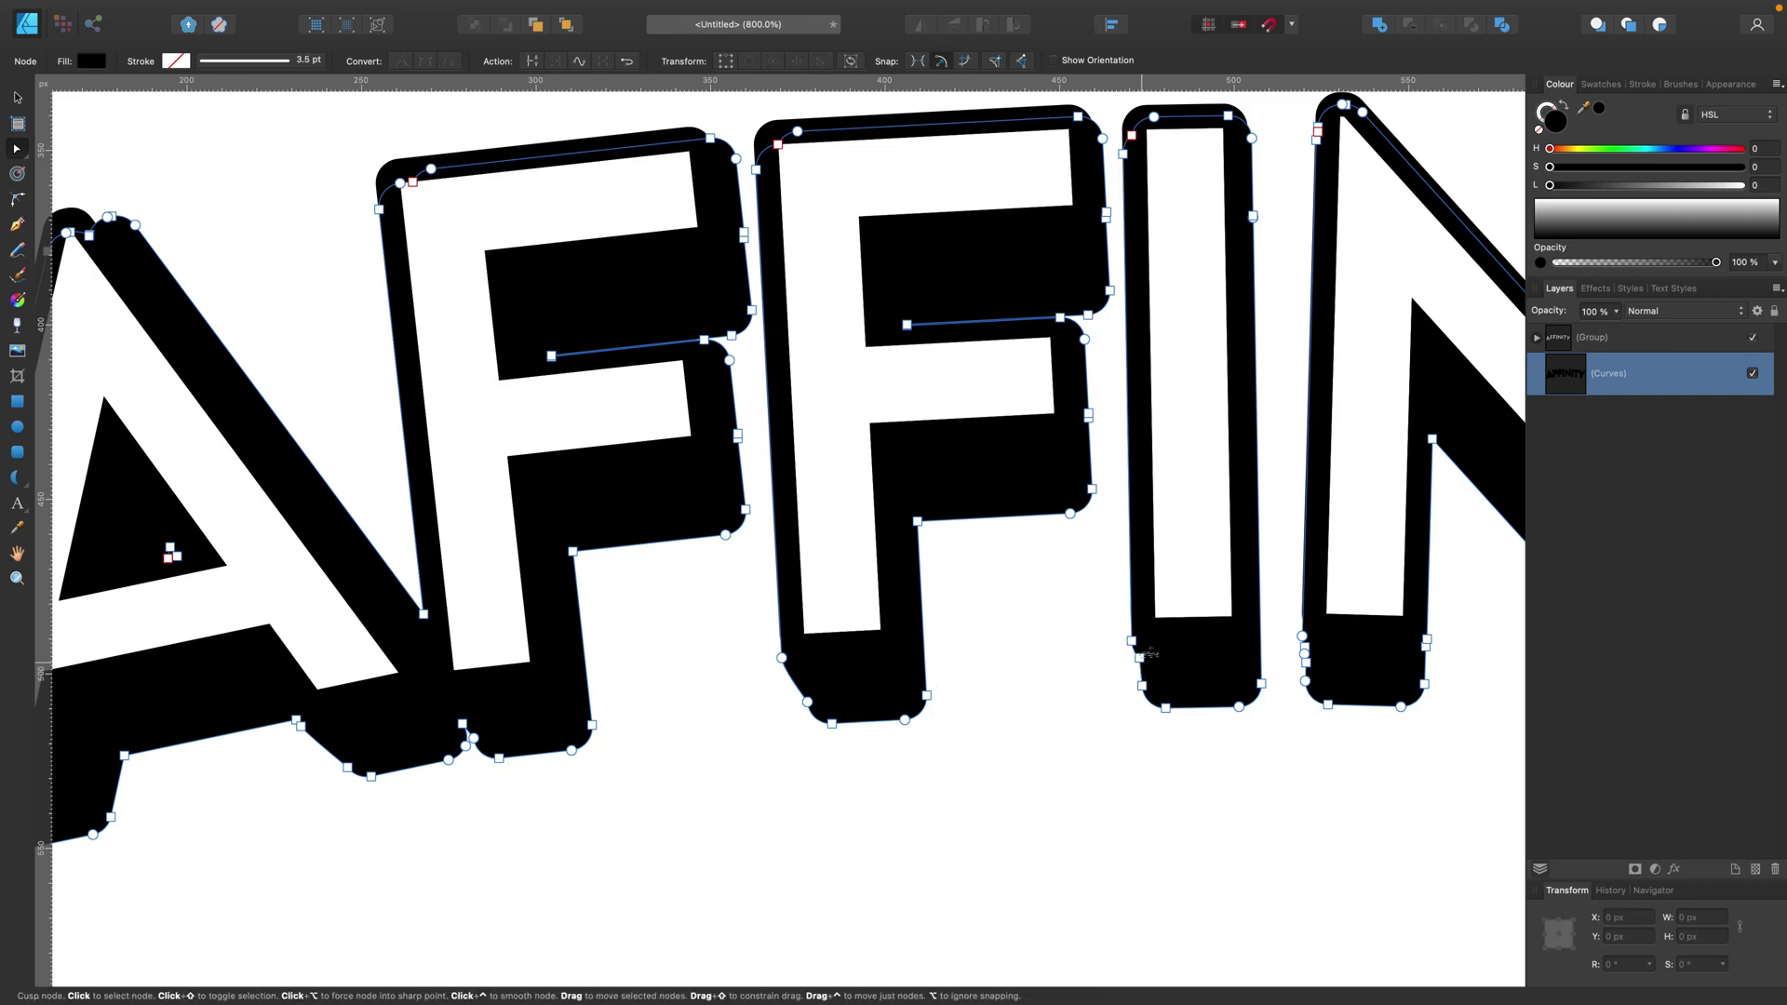
pyautogui.hscroll(5, 1105, 711)
pyautogui.scroll(1, 1105, 711)
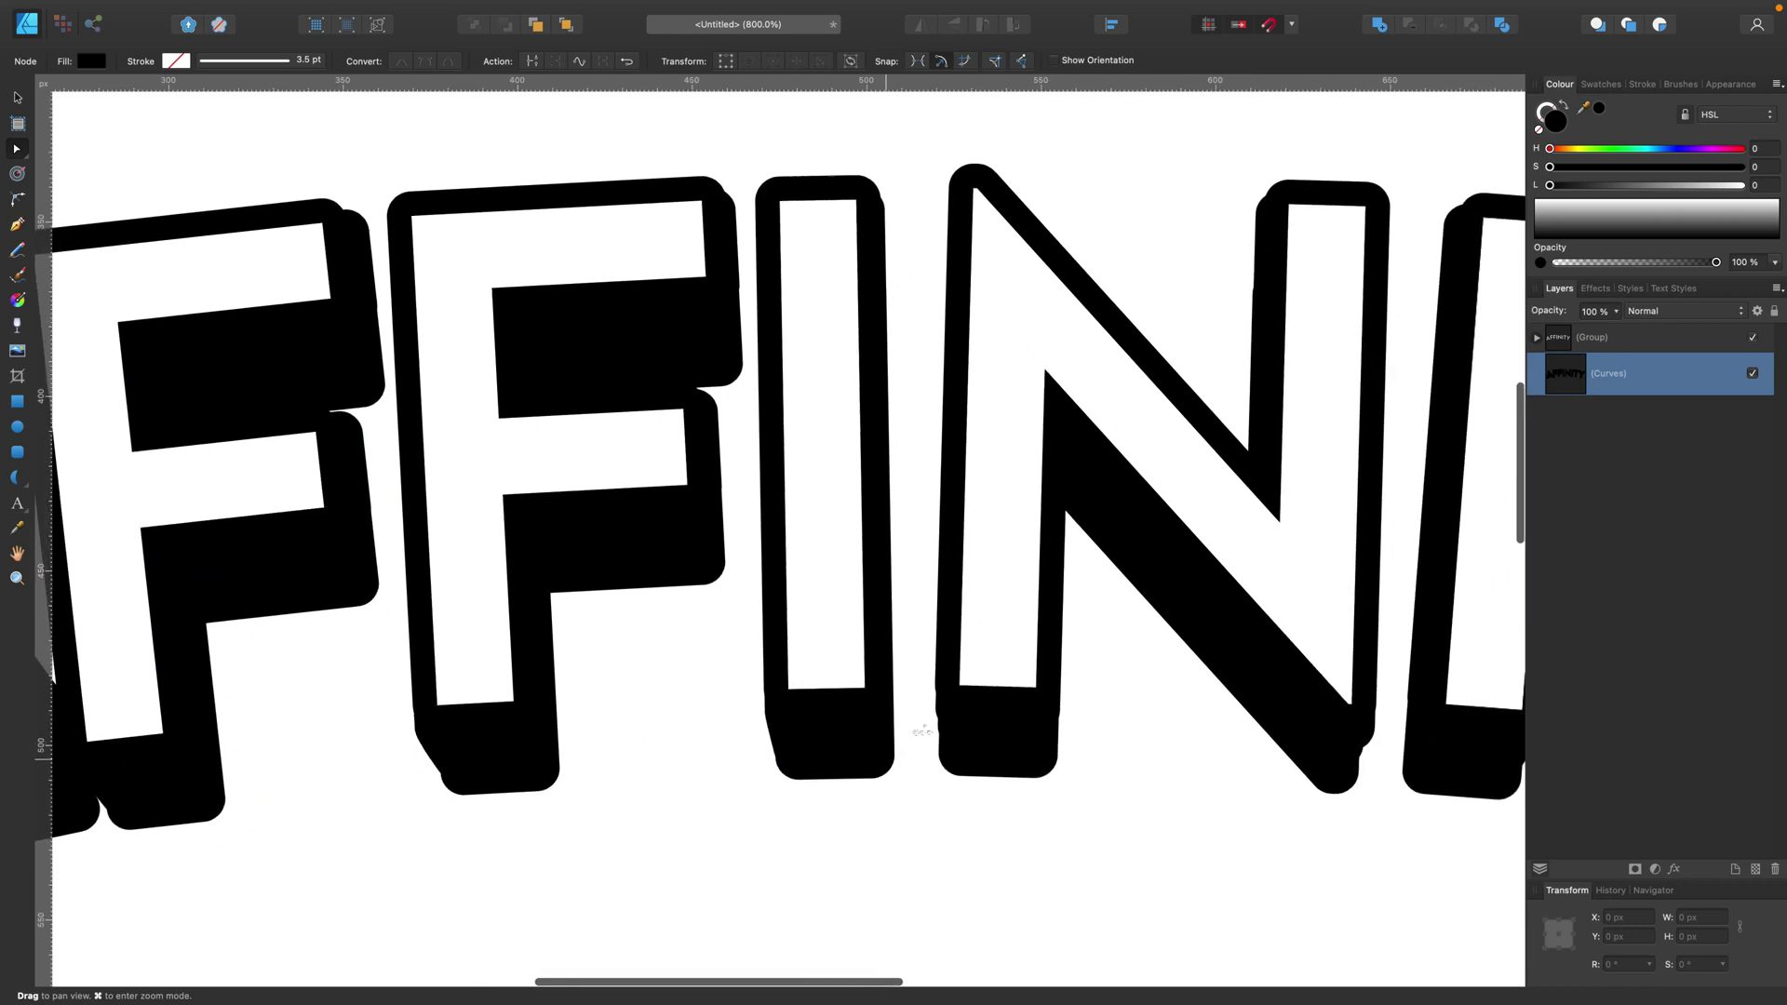
pyautogui.moveTo(921, 715); pyautogui.dragTo(968, 745)
pyautogui.click(976, 799)
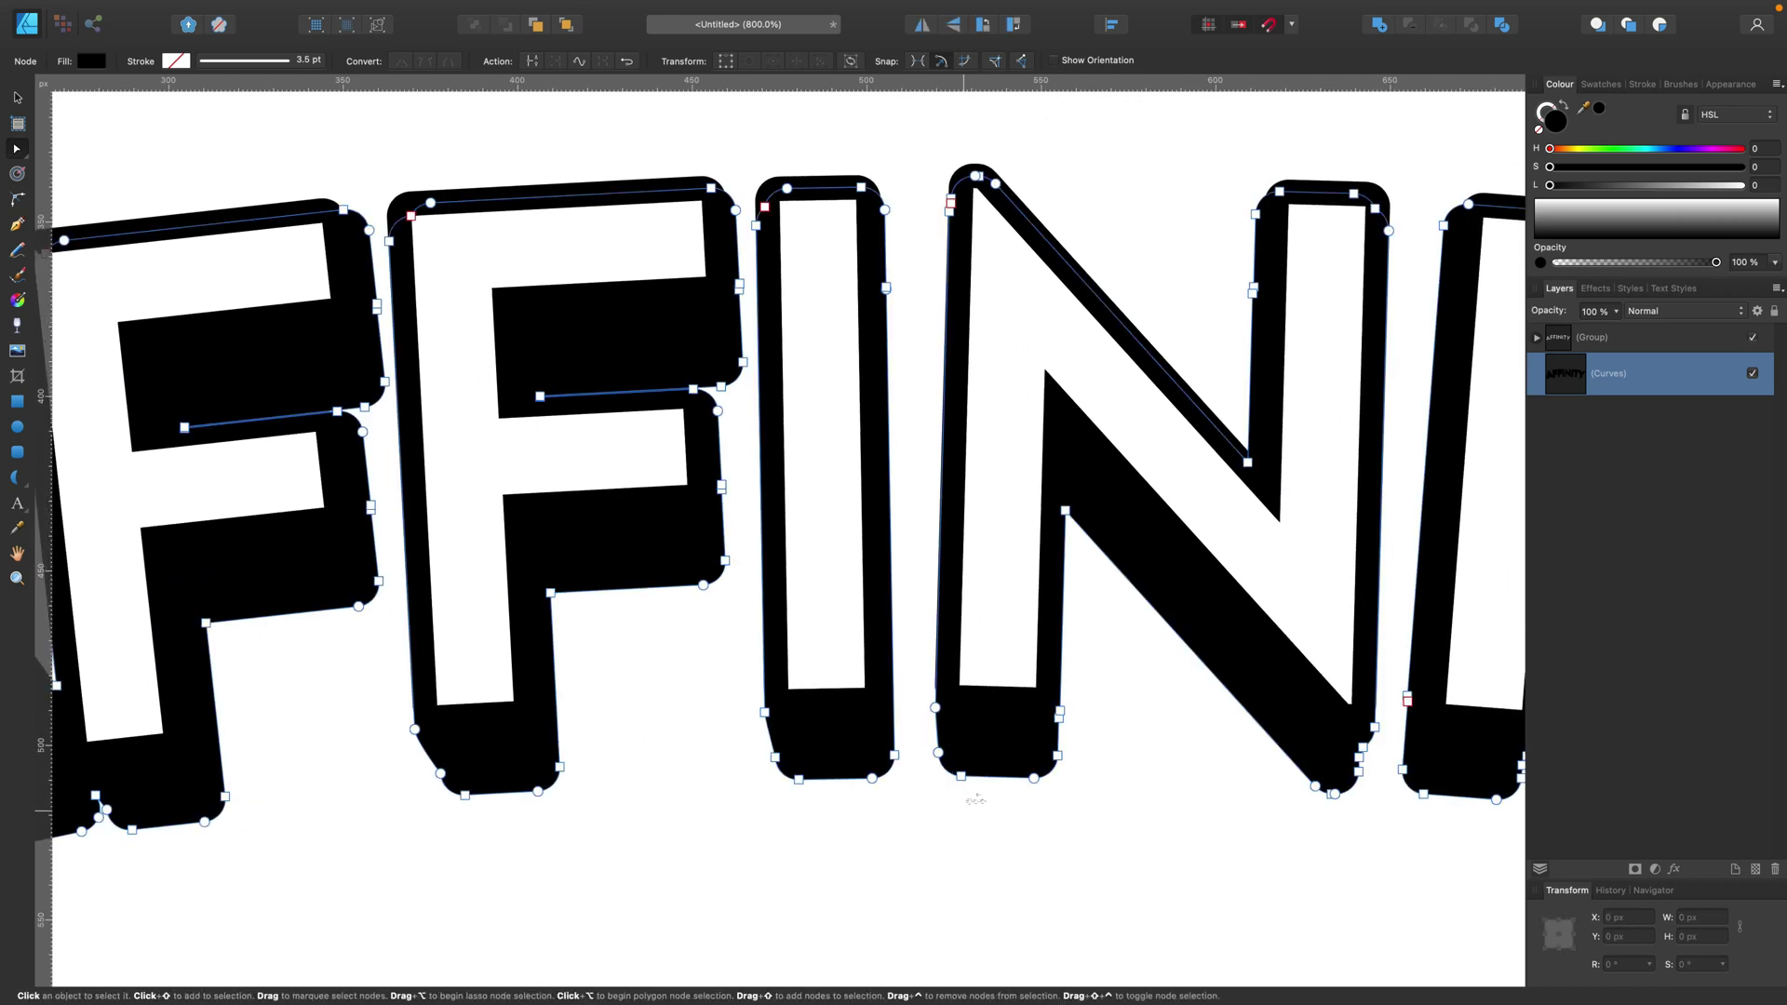
pyautogui.click(1117, 754)
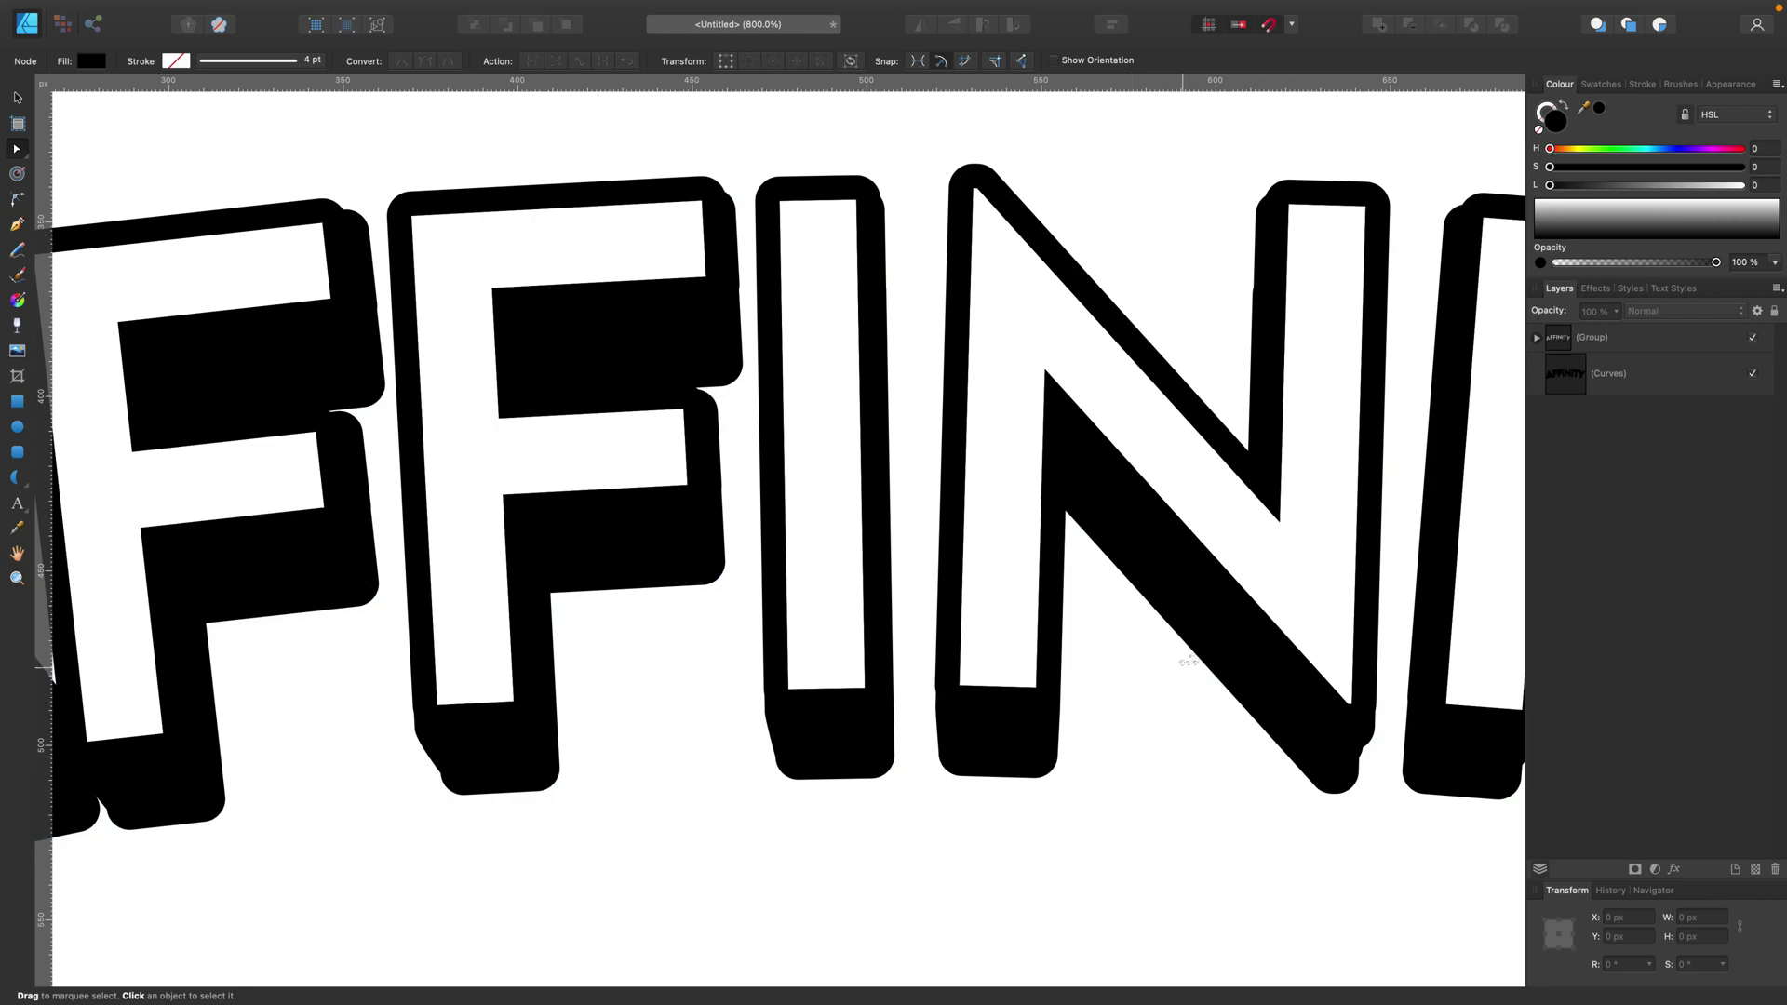
# - Tidy the node cluster at the N's lower-right shadow corner
pyautogui.hscroll(10, 1189, 663)
pyautogui.click(837, 731)
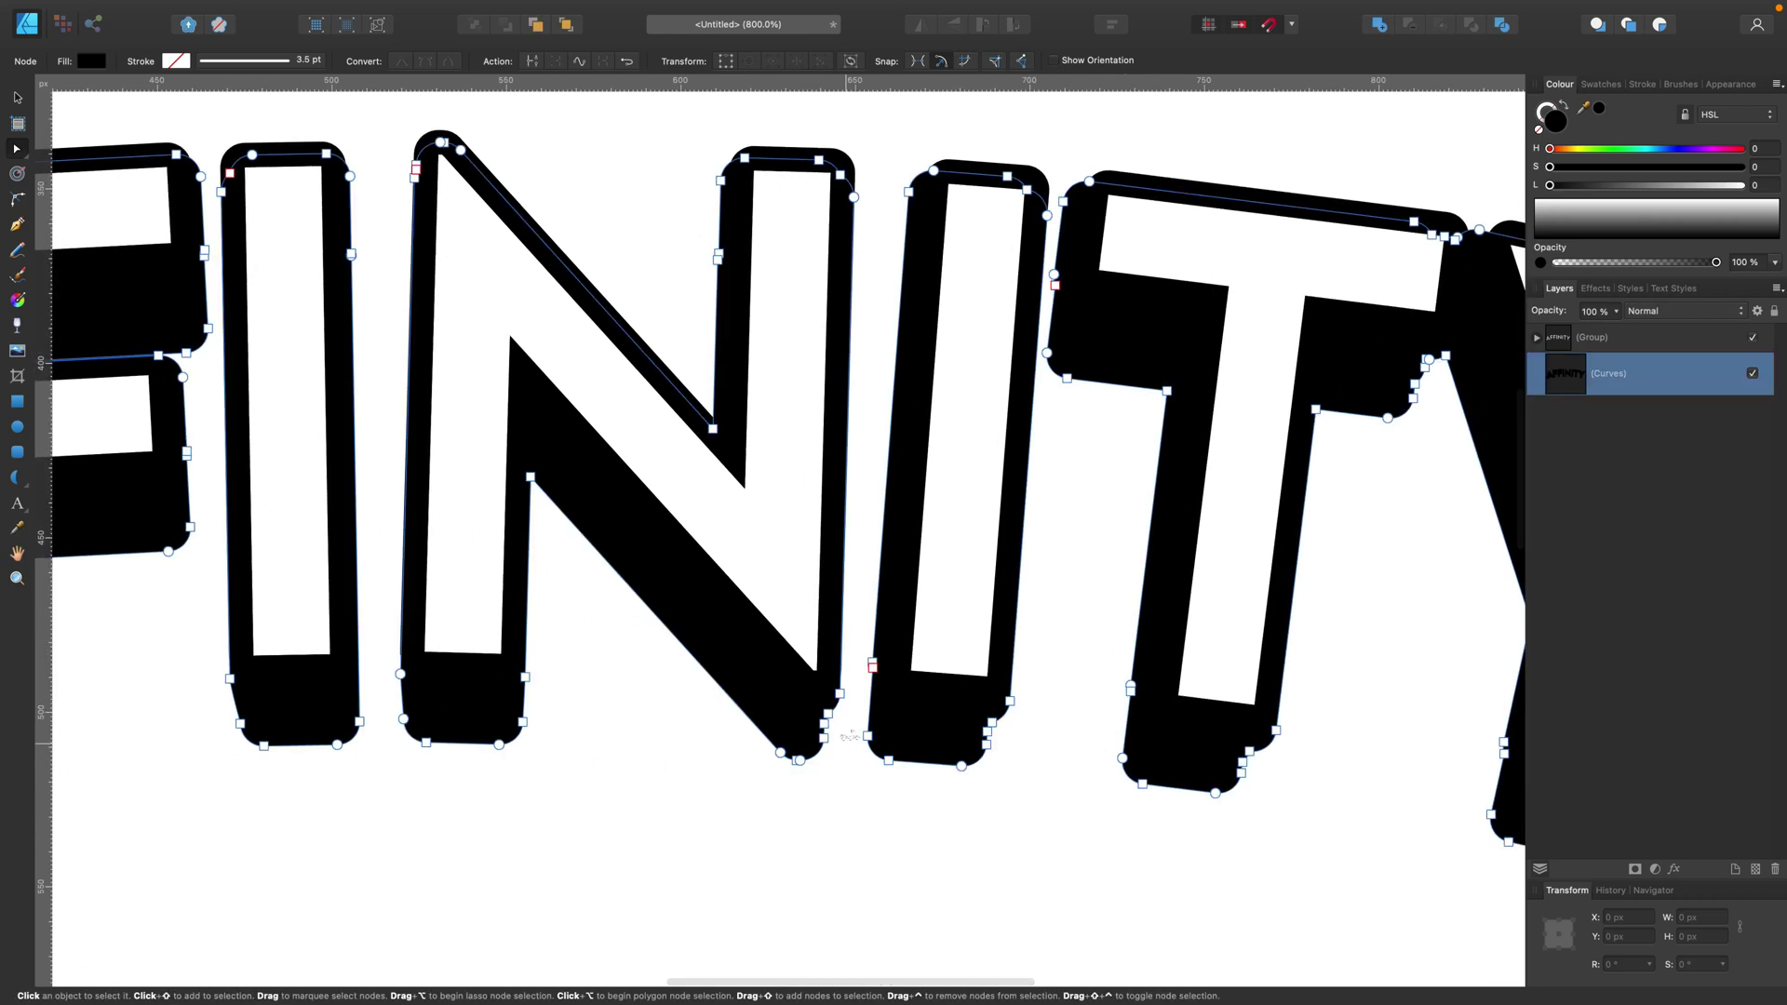
pyautogui.moveTo(838, 741); pyautogui.dragTo(806, 705)
pyautogui.scroll(1, 838, 736)
pyautogui.click(833, 728)
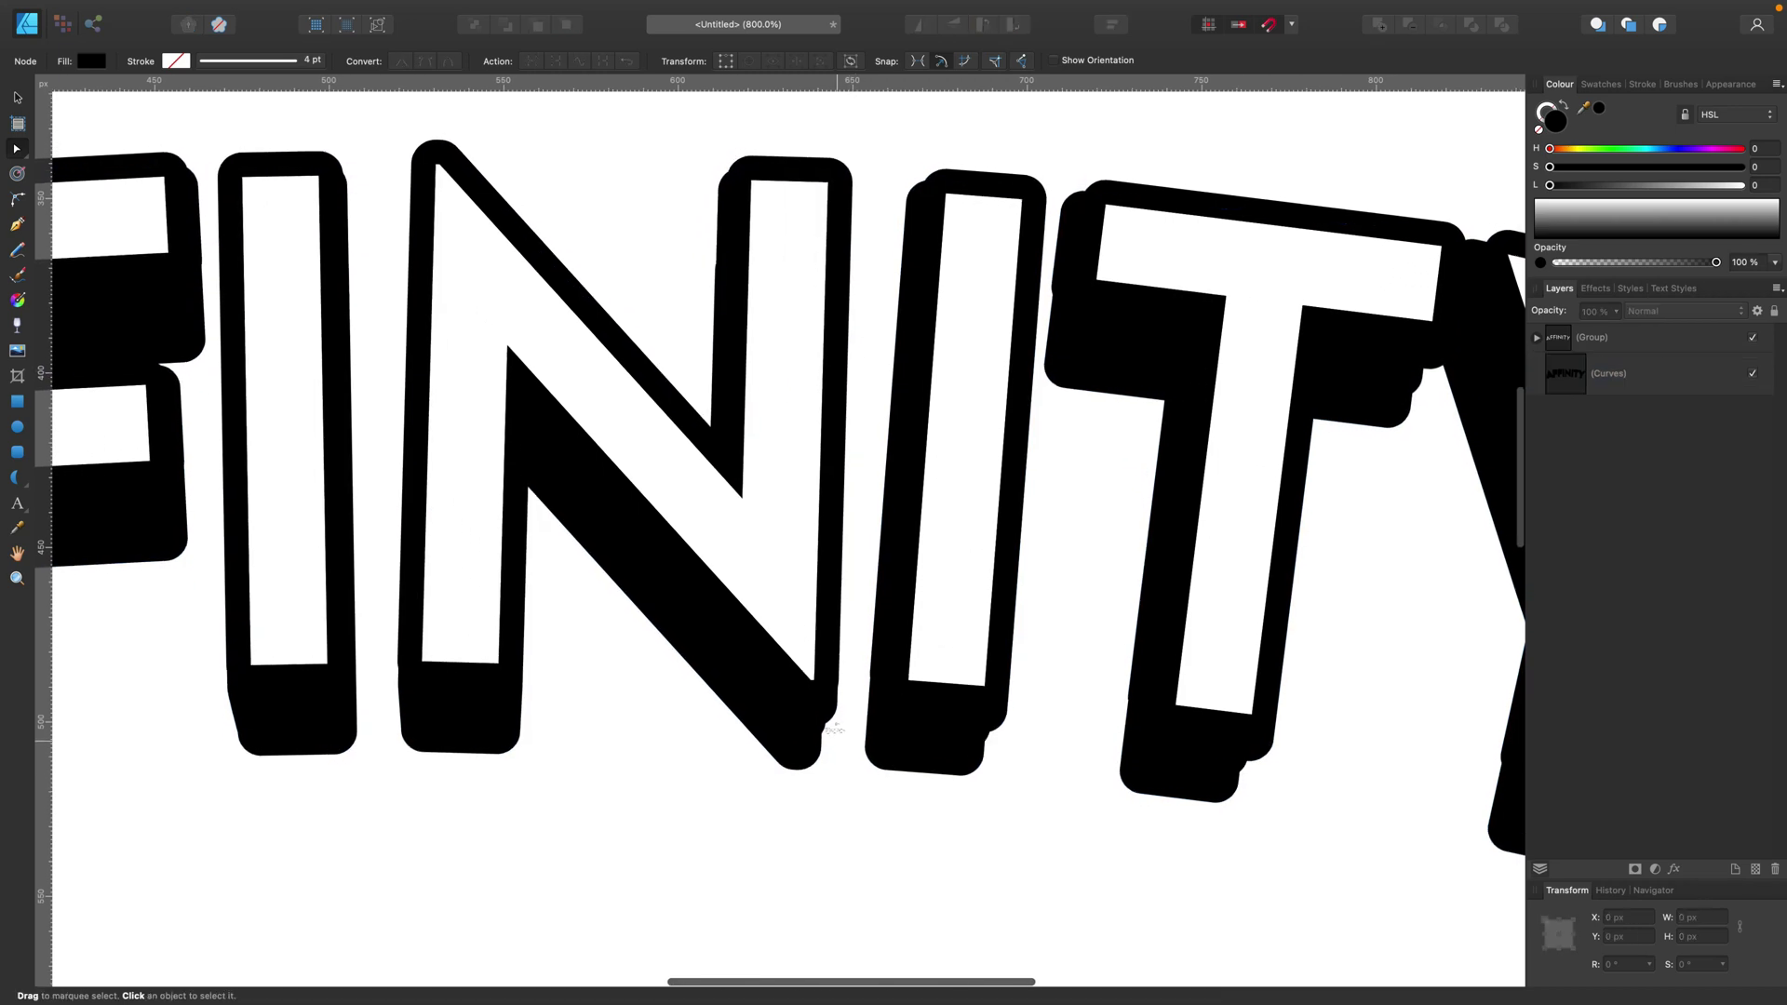
pyautogui.scroll(-1, 821, 712)
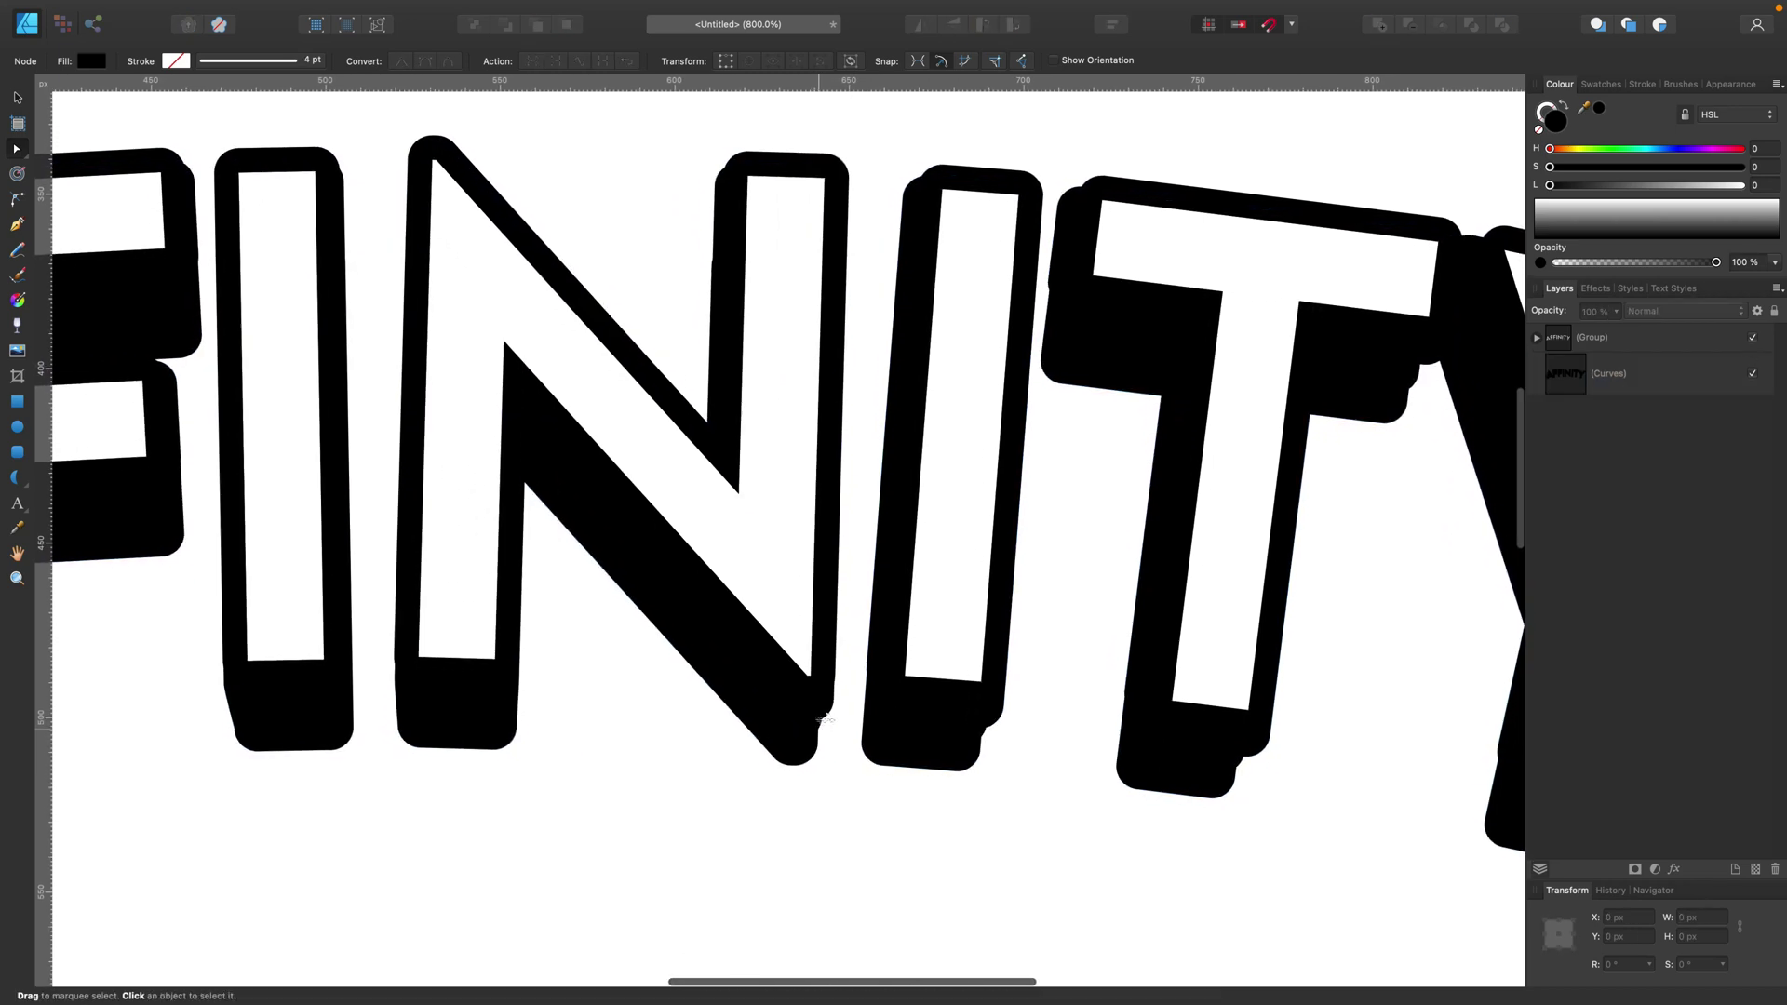
pyautogui.click(817, 708)
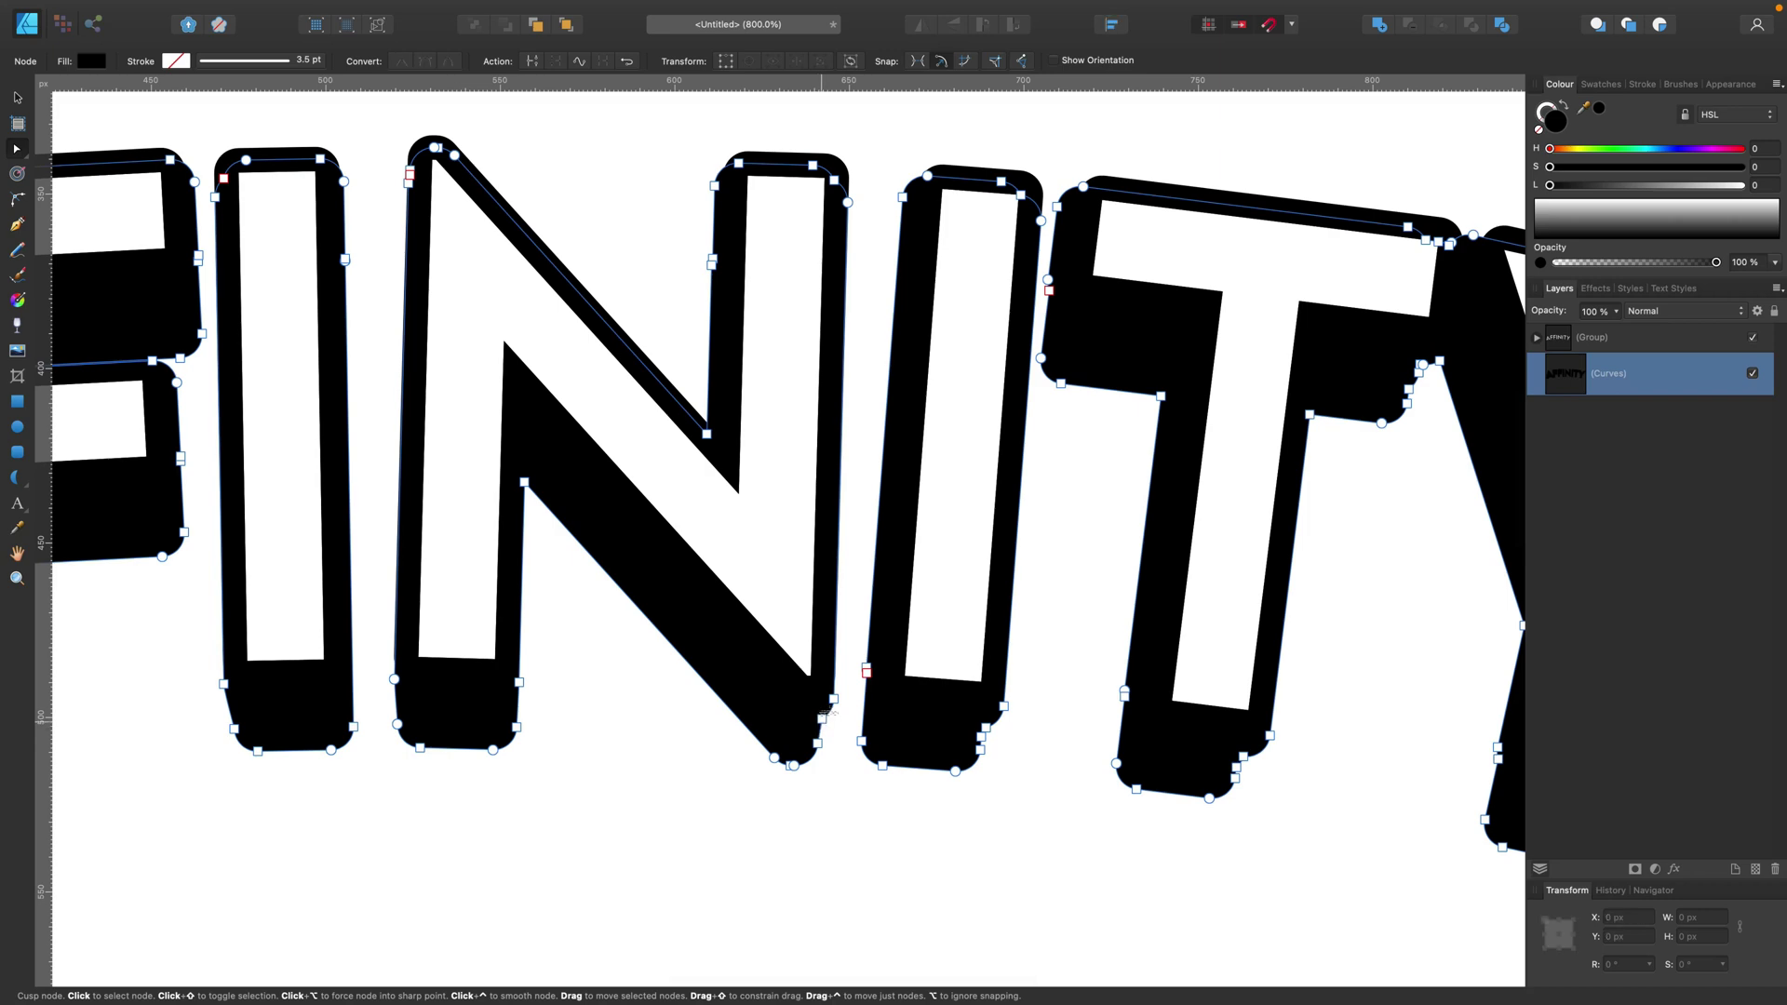
pyautogui.click(854, 765)
pyautogui.click(831, 715)
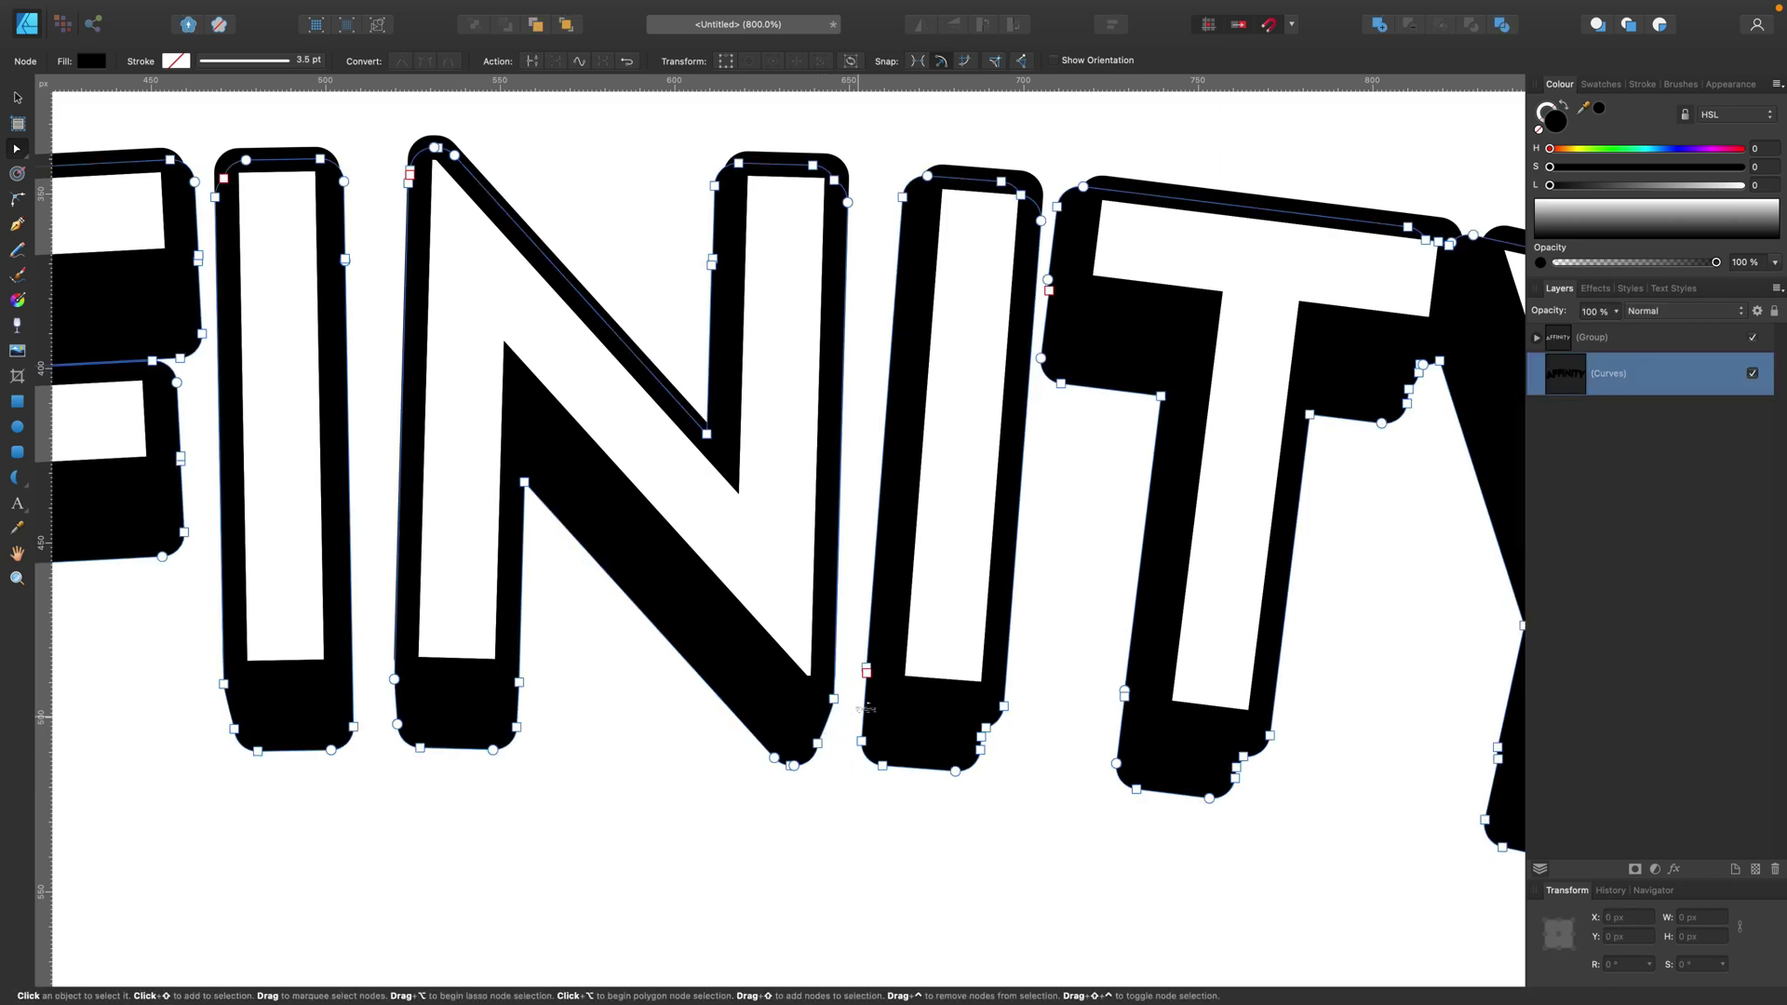
# - Smooth the T's corner and delete extra nodes at the I's bottom-right
pyautogui.click(1049, 282)
pyautogui.click(1308, 780)
pyautogui.hscroll(5, 997, 770)
pyautogui.click(666, 773)
pyautogui.press('Delete')
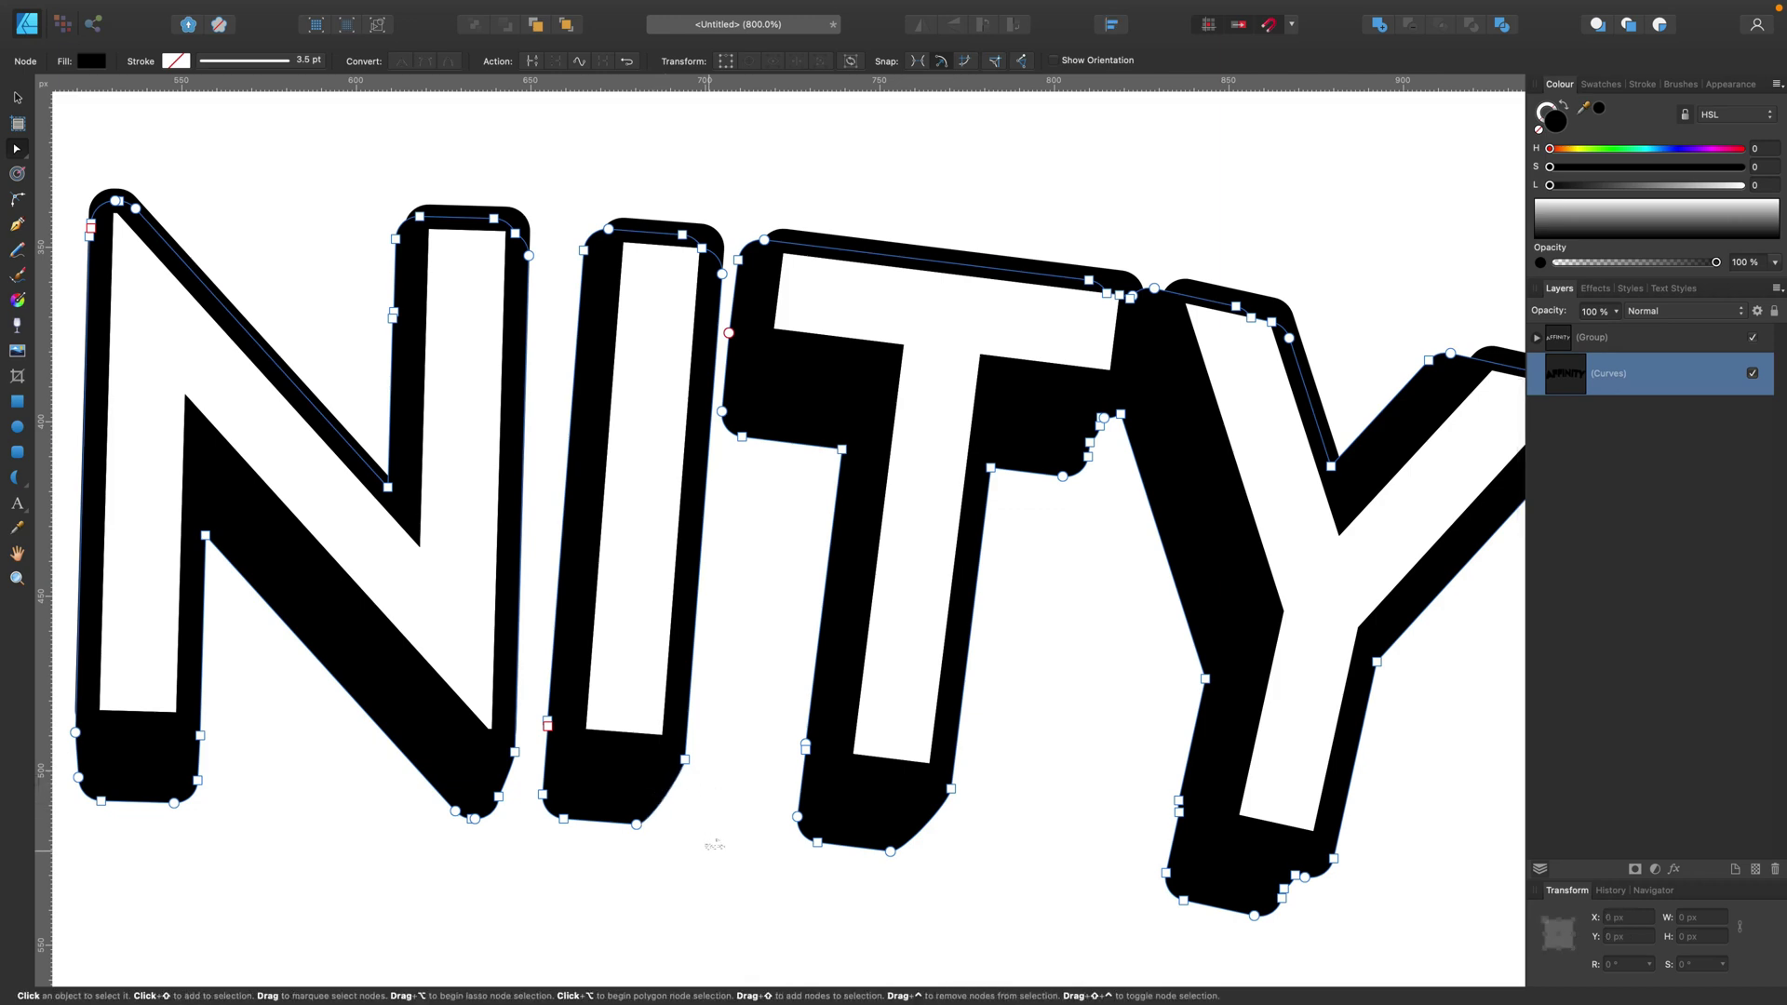
pyautogui.click(710, 842)
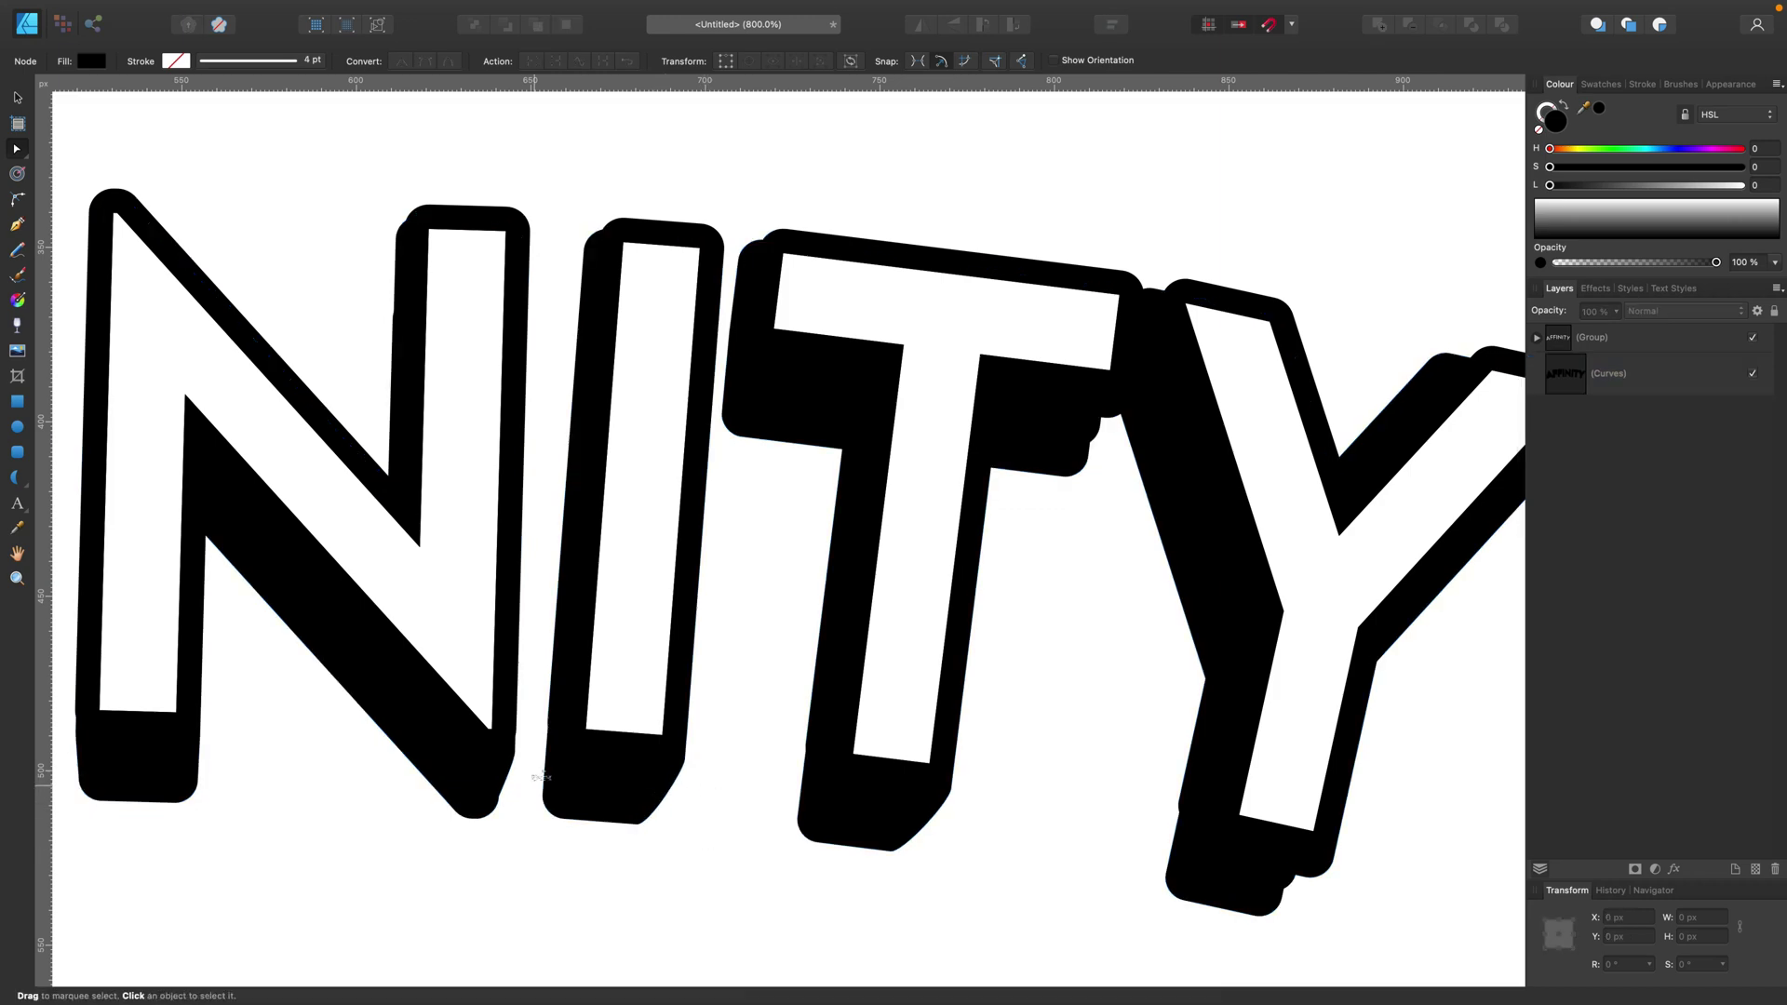
pyautogui.click(514, 745)
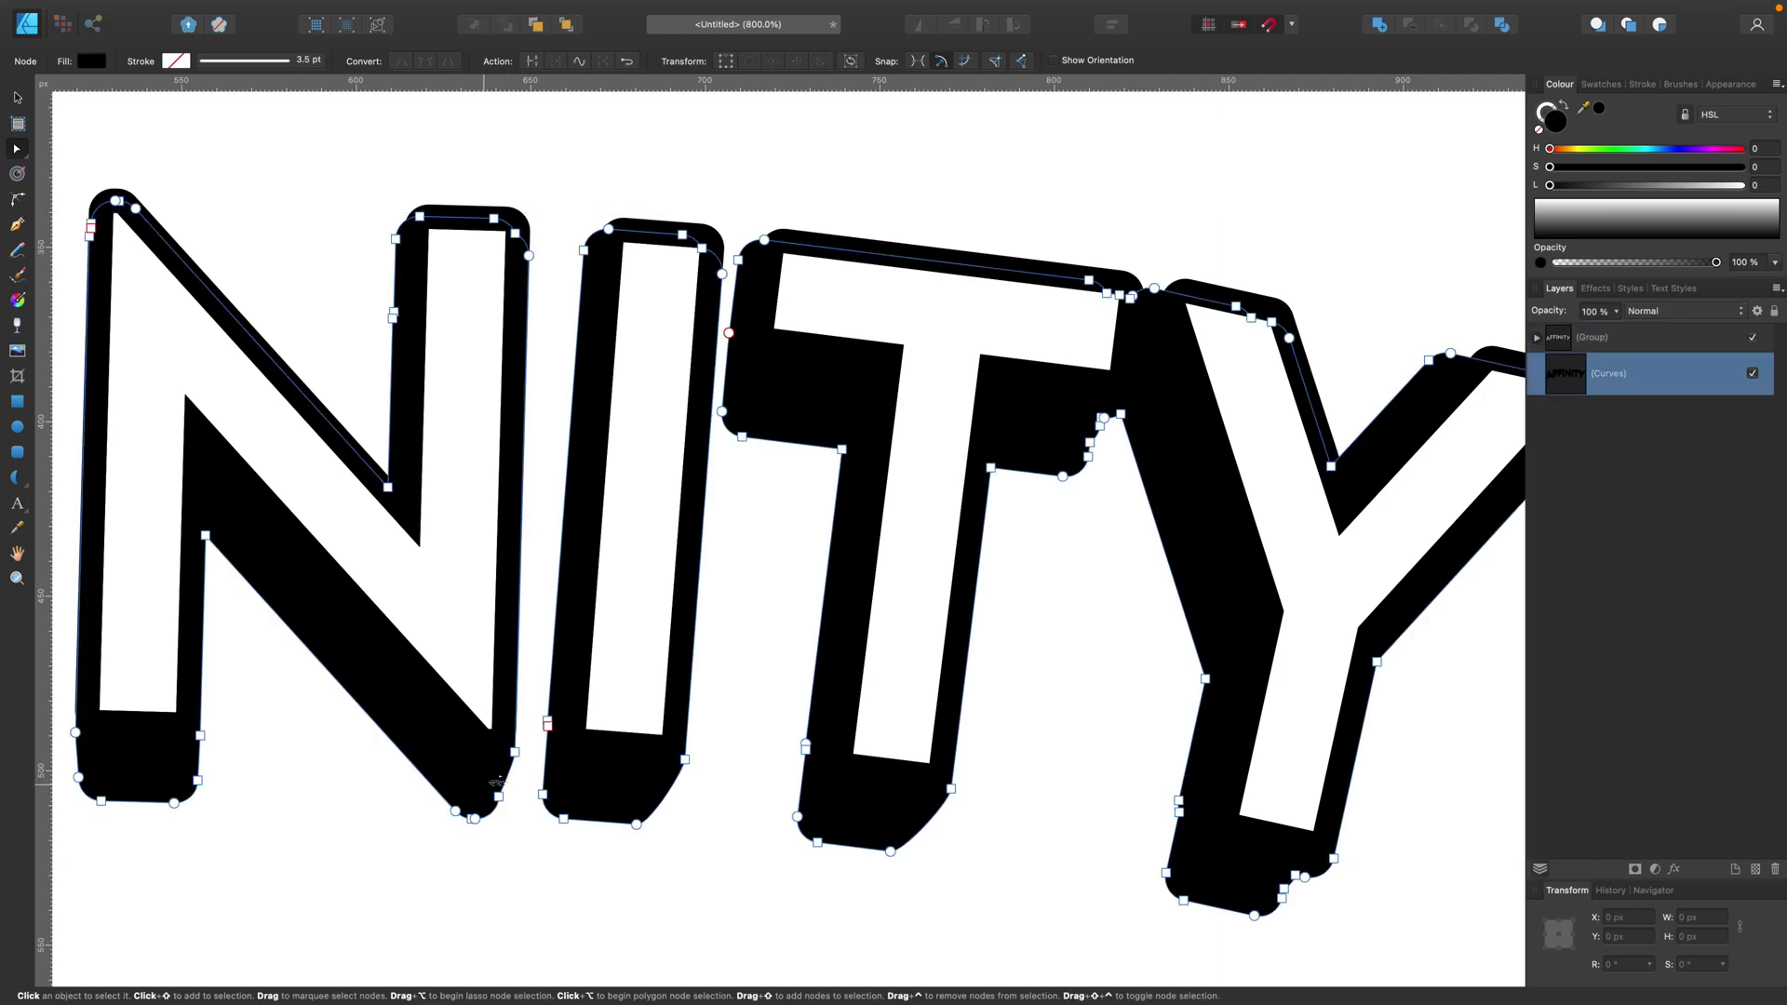
pyautogui.keyDown('ctrl'); pyautogui.click(806, 743); pyautogui.keyUp('ctrl')
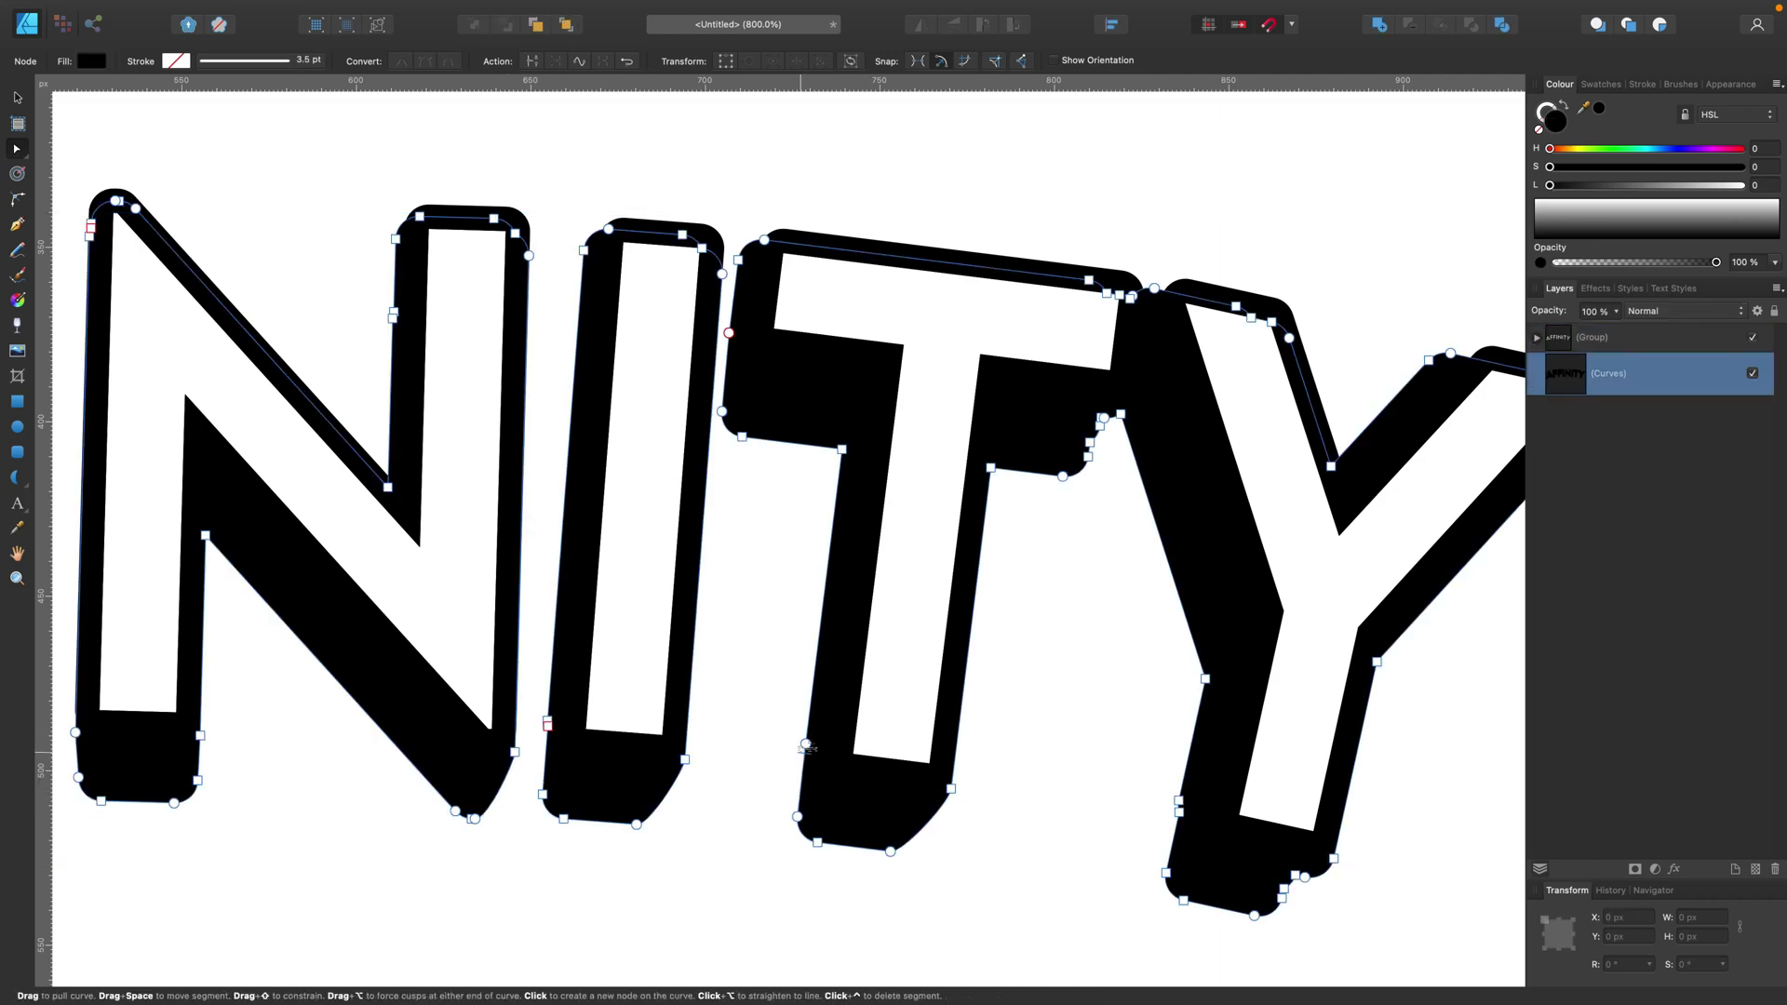
pyautogui.keyDown('ctrl'); pyautogui.click(1179, 810); pyautogui.keyUp('ctrl')
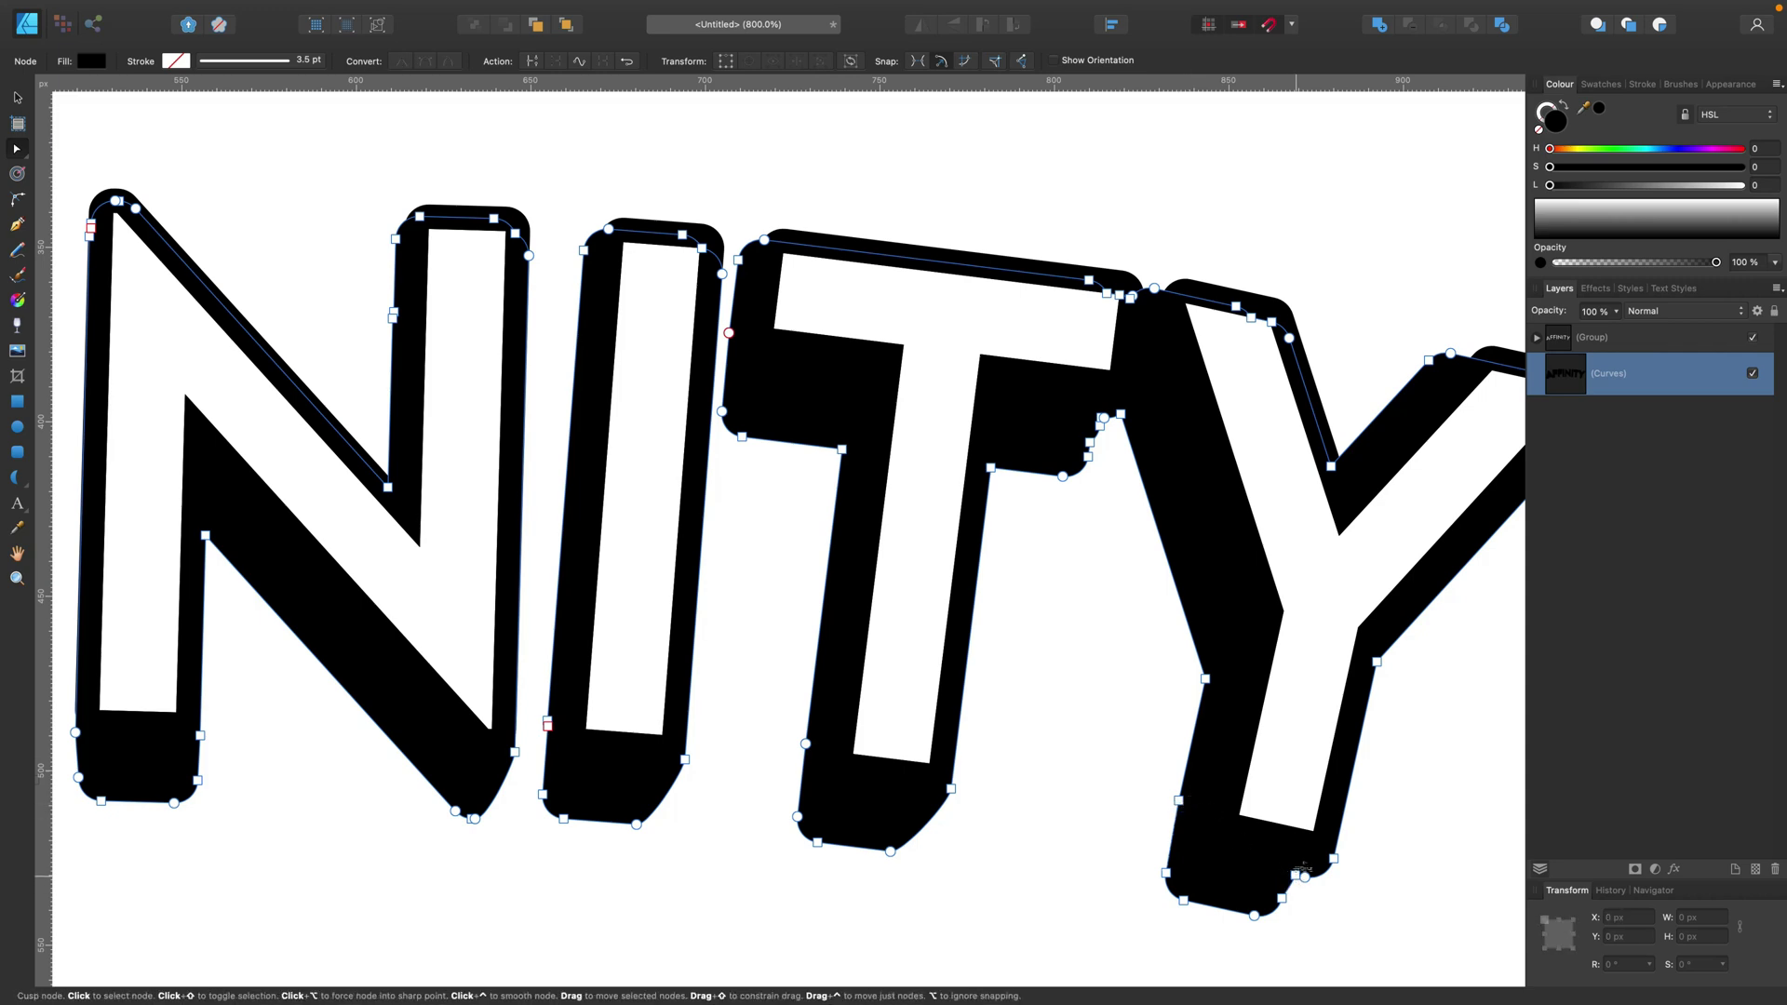
pyautogui.keyDown('ctrl'); pyautogui.click(1301, 873); pyautogui.keyUp('ctrl')
pyautogui.keyDown('ctrl'); pyautogui.click(1288, 891); pyautogui.keyUp('ctrl')
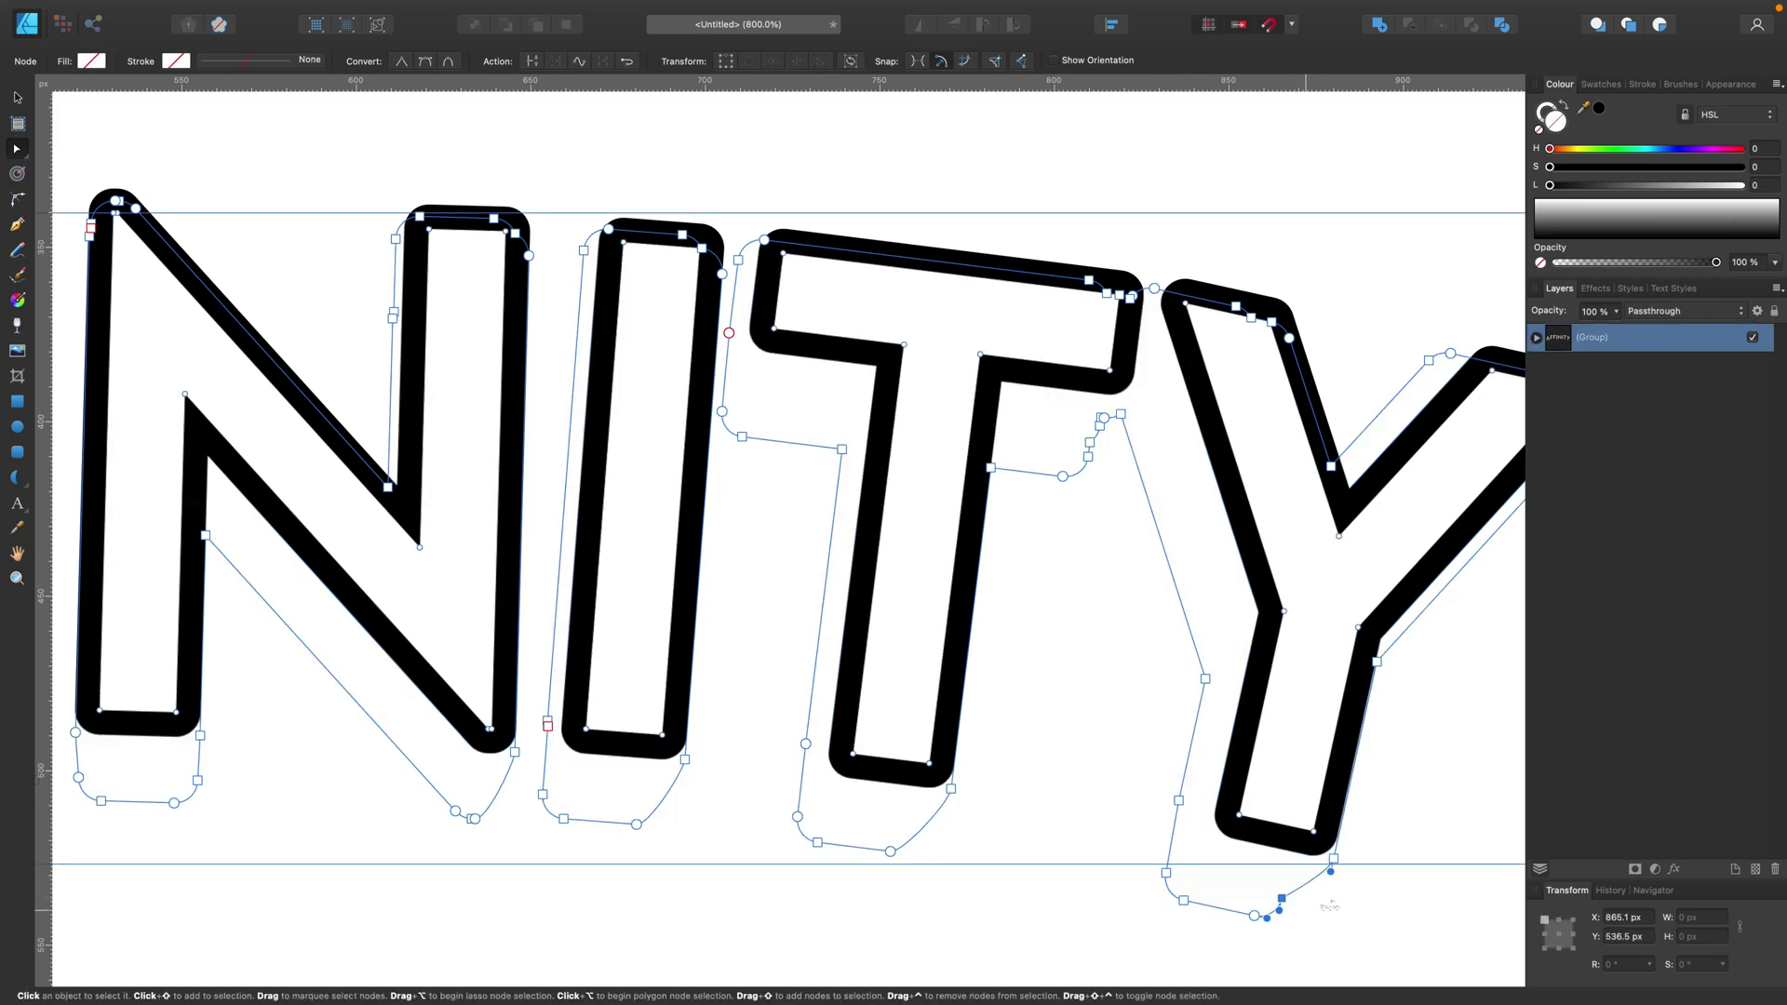
pyautogui.click(1316, 899)
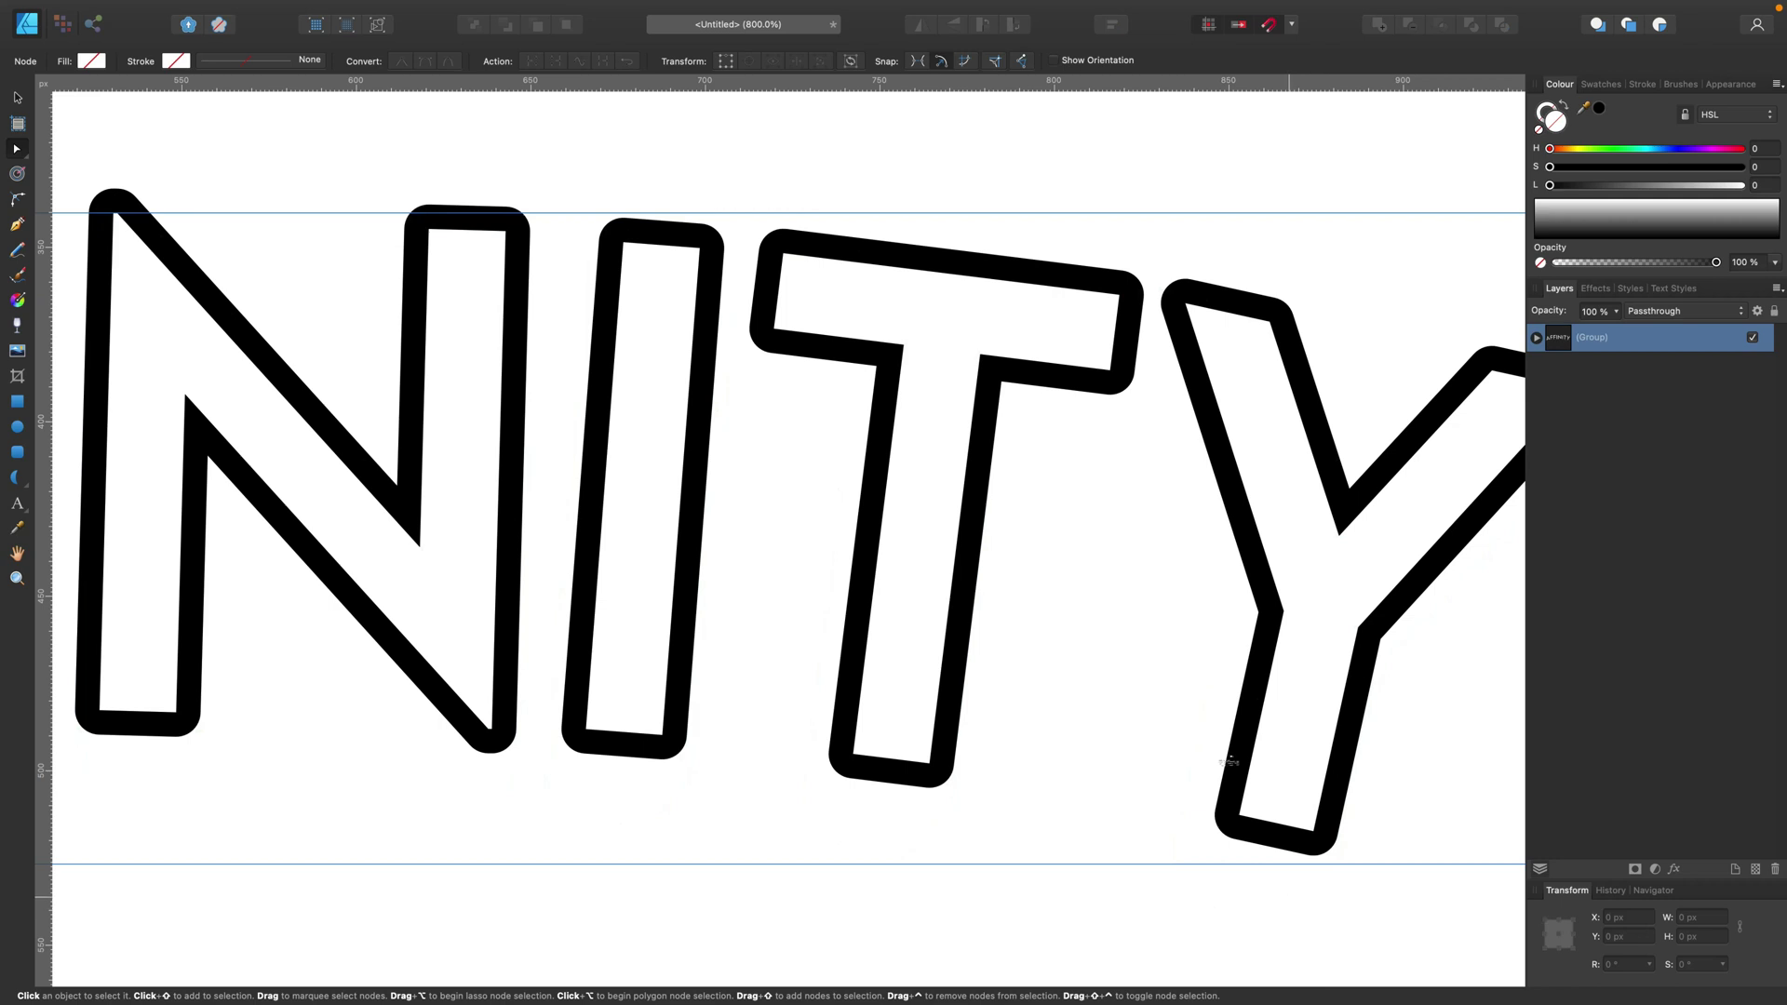
pyautogui.hotkey('ctrl', 'z')
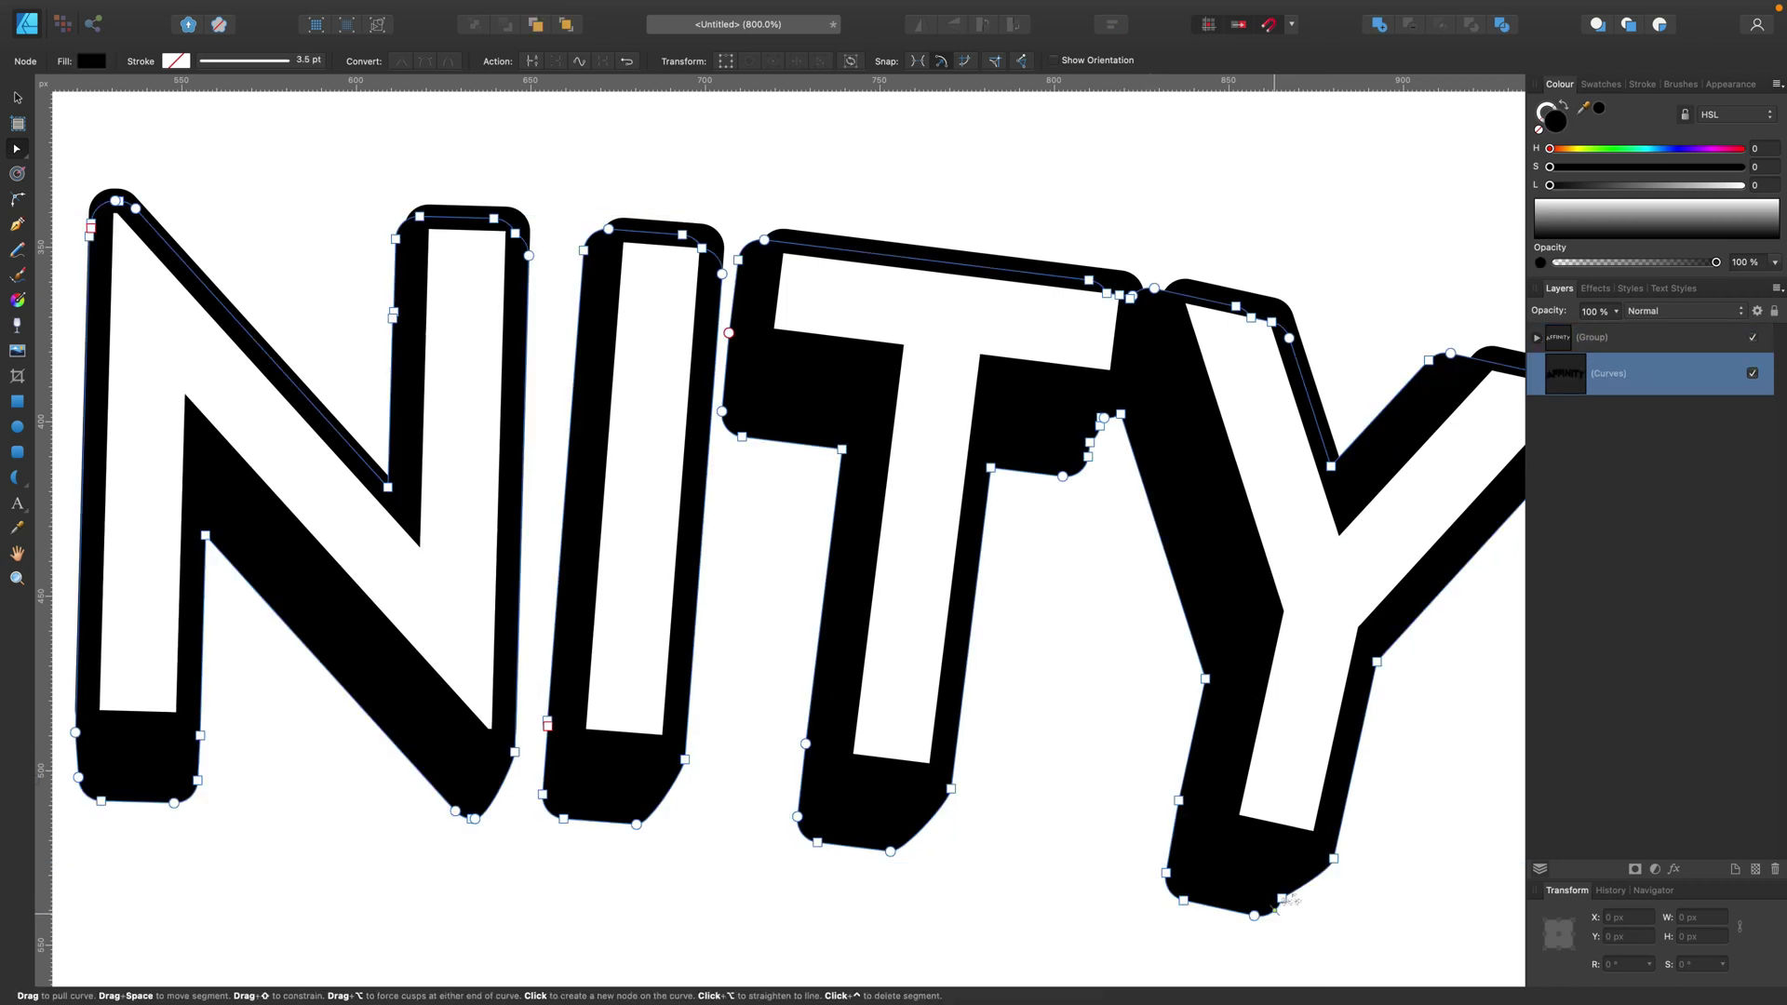
pyautogui.click(1286, 896)
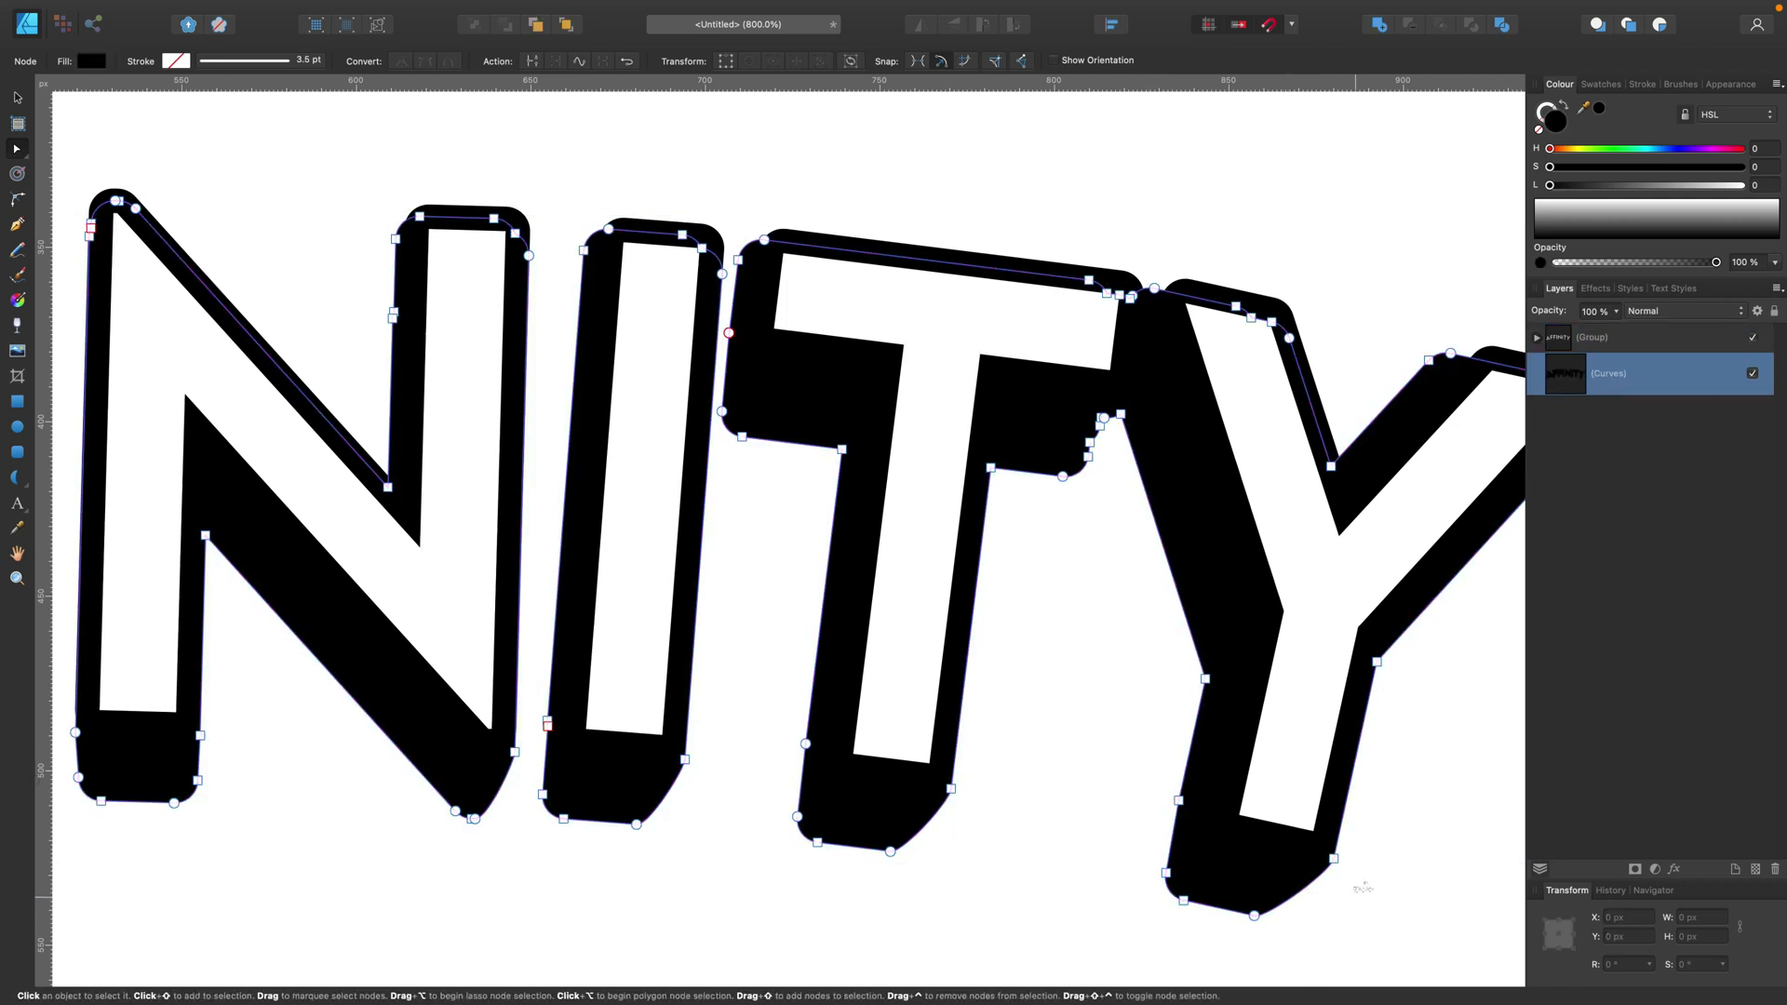
pyautogui.hscroll(5, 1329, 731)
pyautogui.scroll(1, 1329, 731)
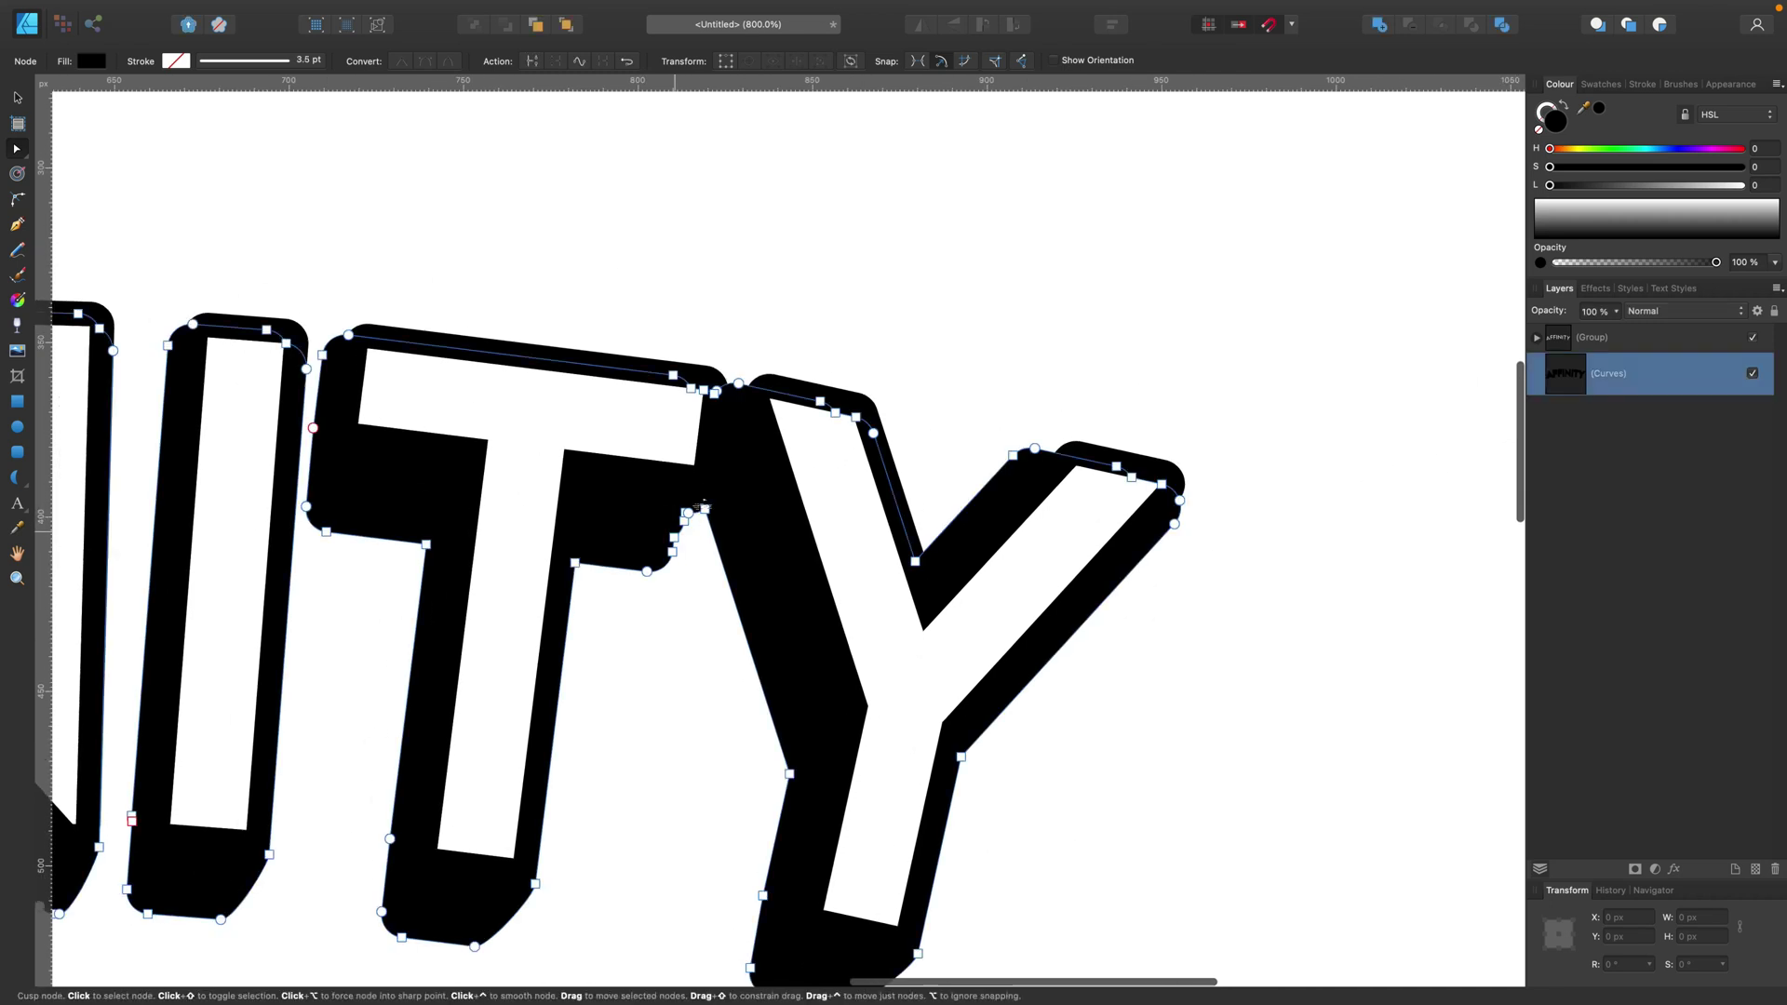
pyautogui.click(692, 511)
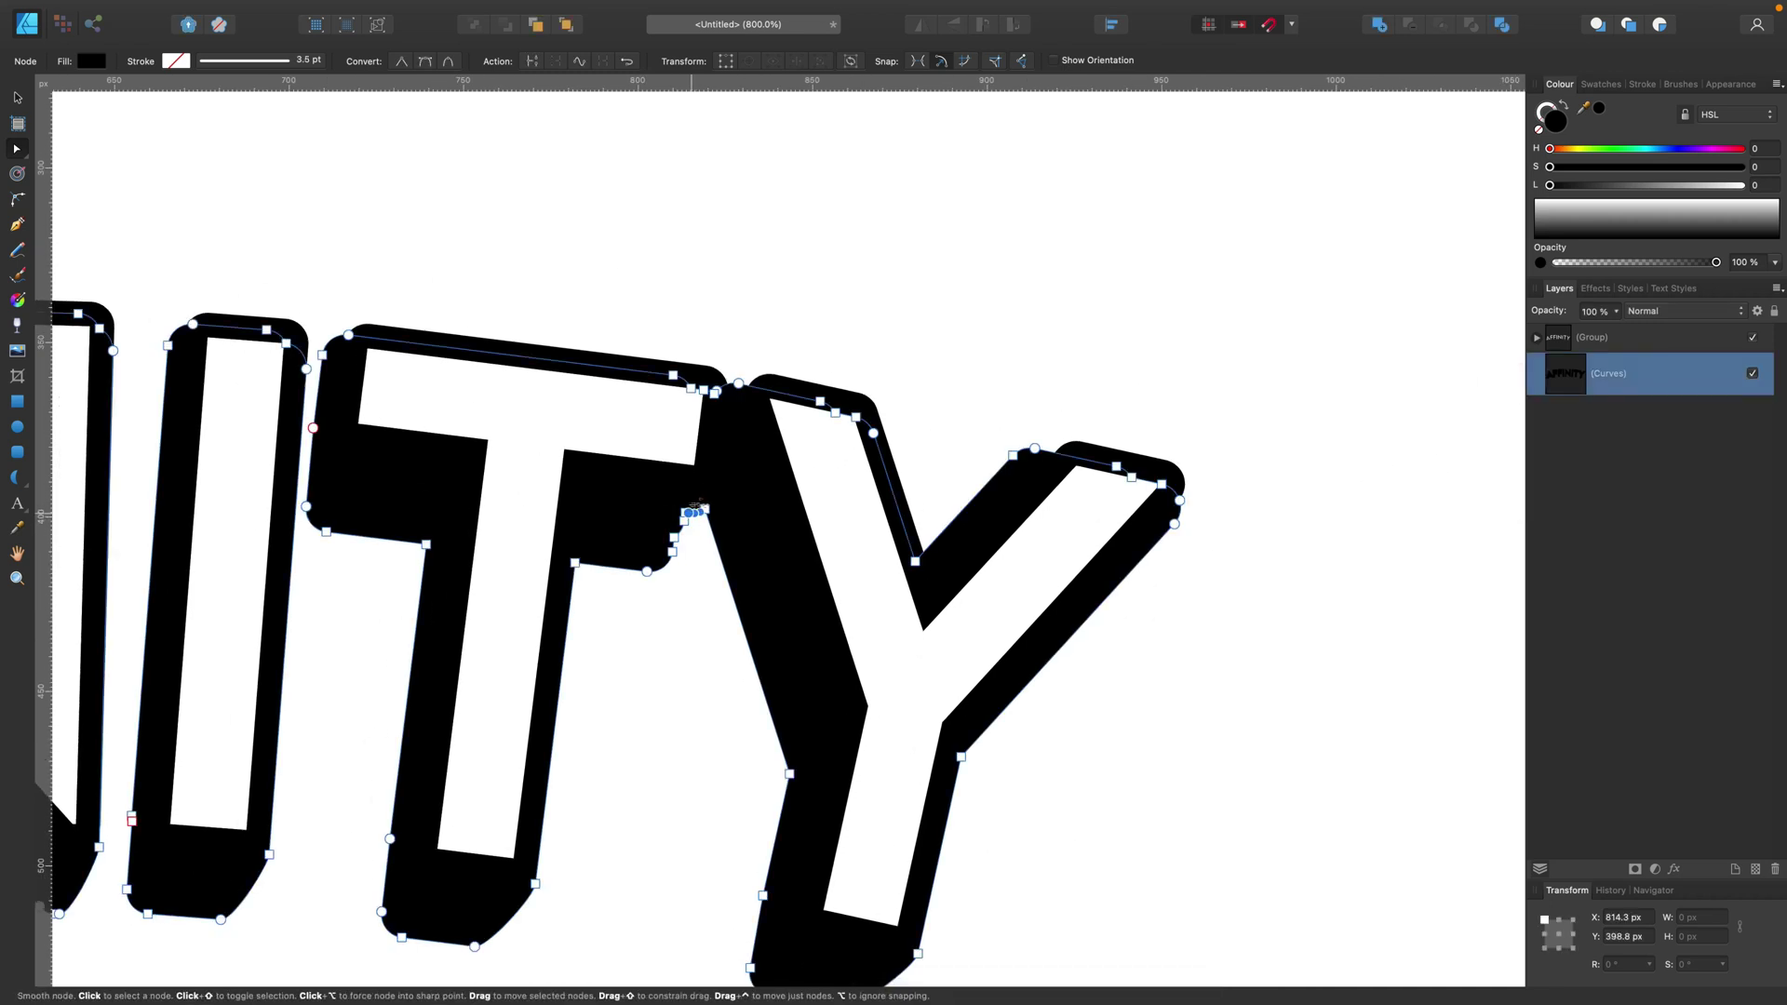
pyautogui.press('Delete')
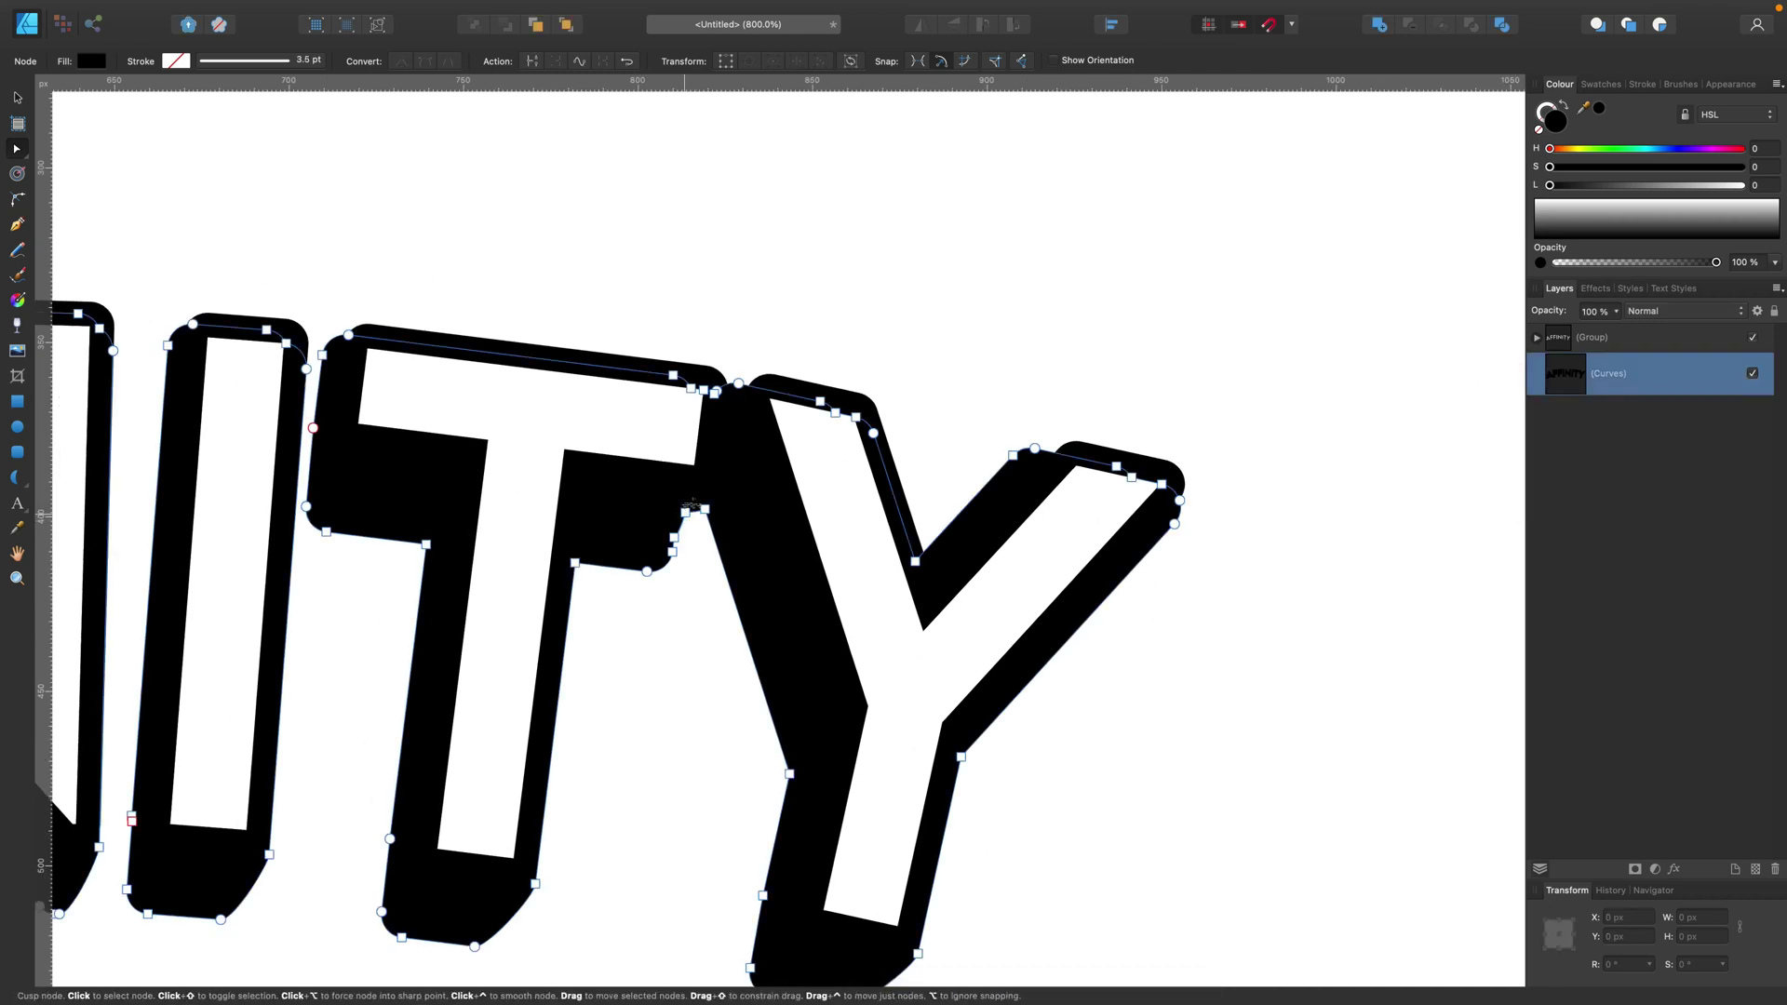
pyautogui.press('Delete')
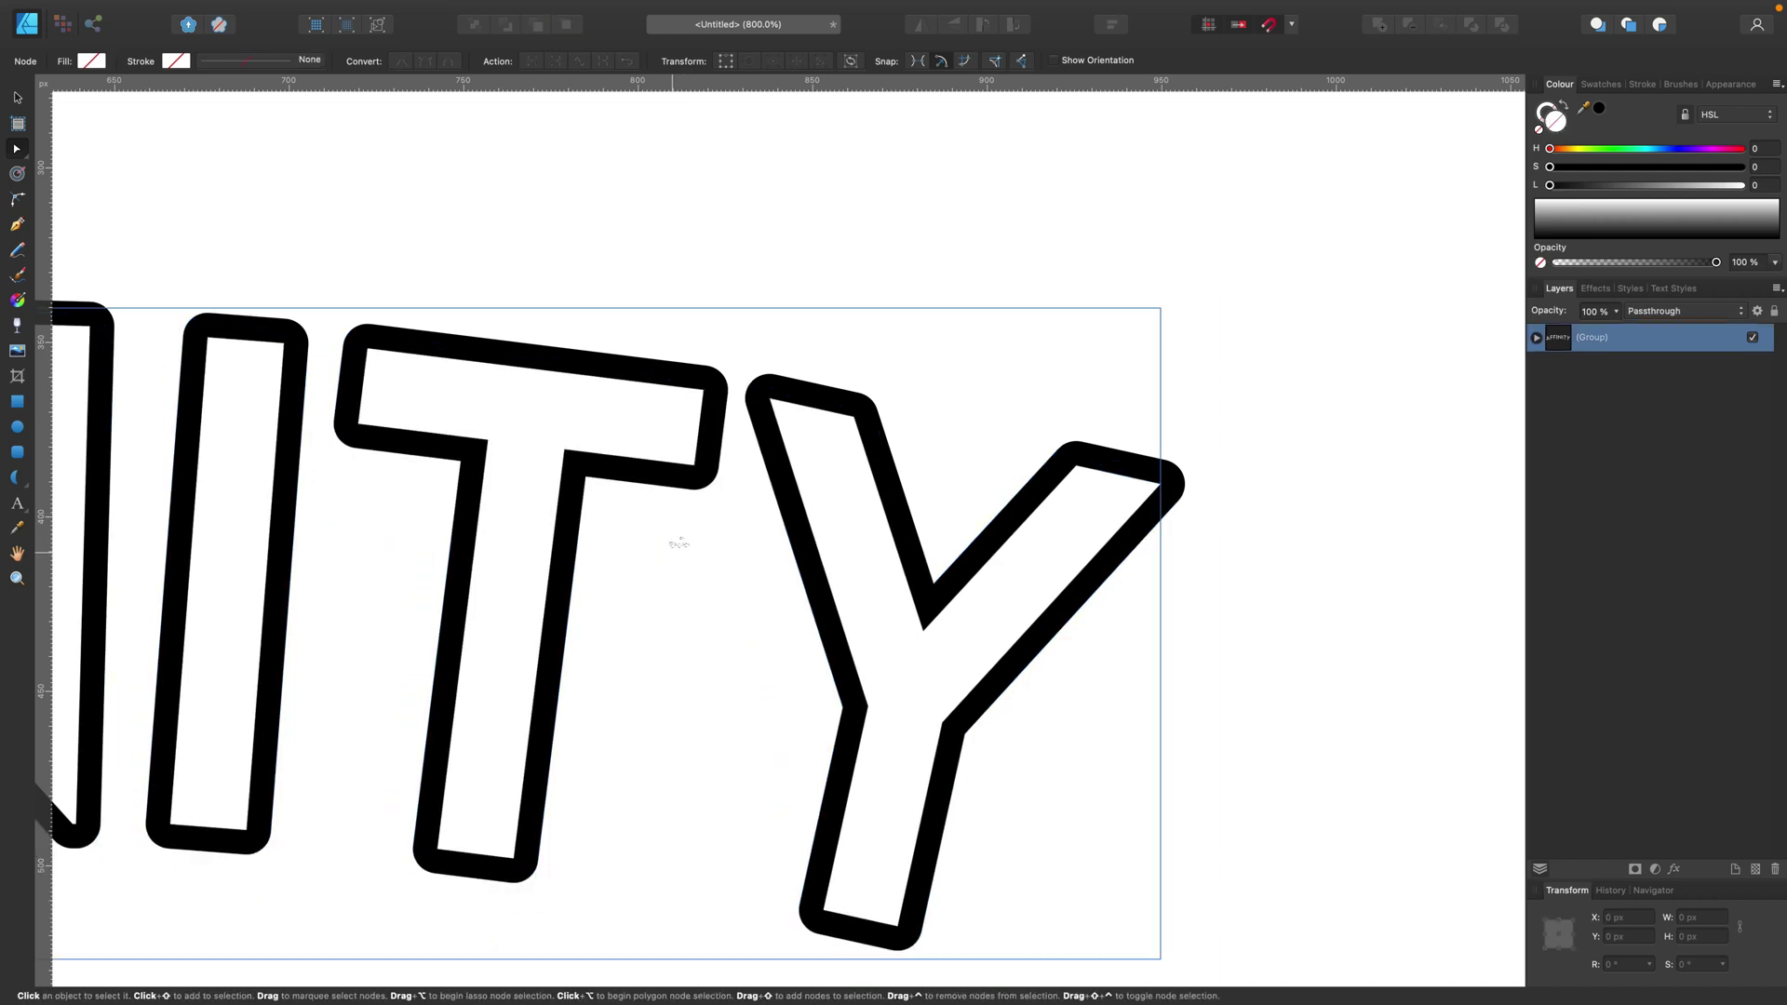
pyautogui.press('super+z')
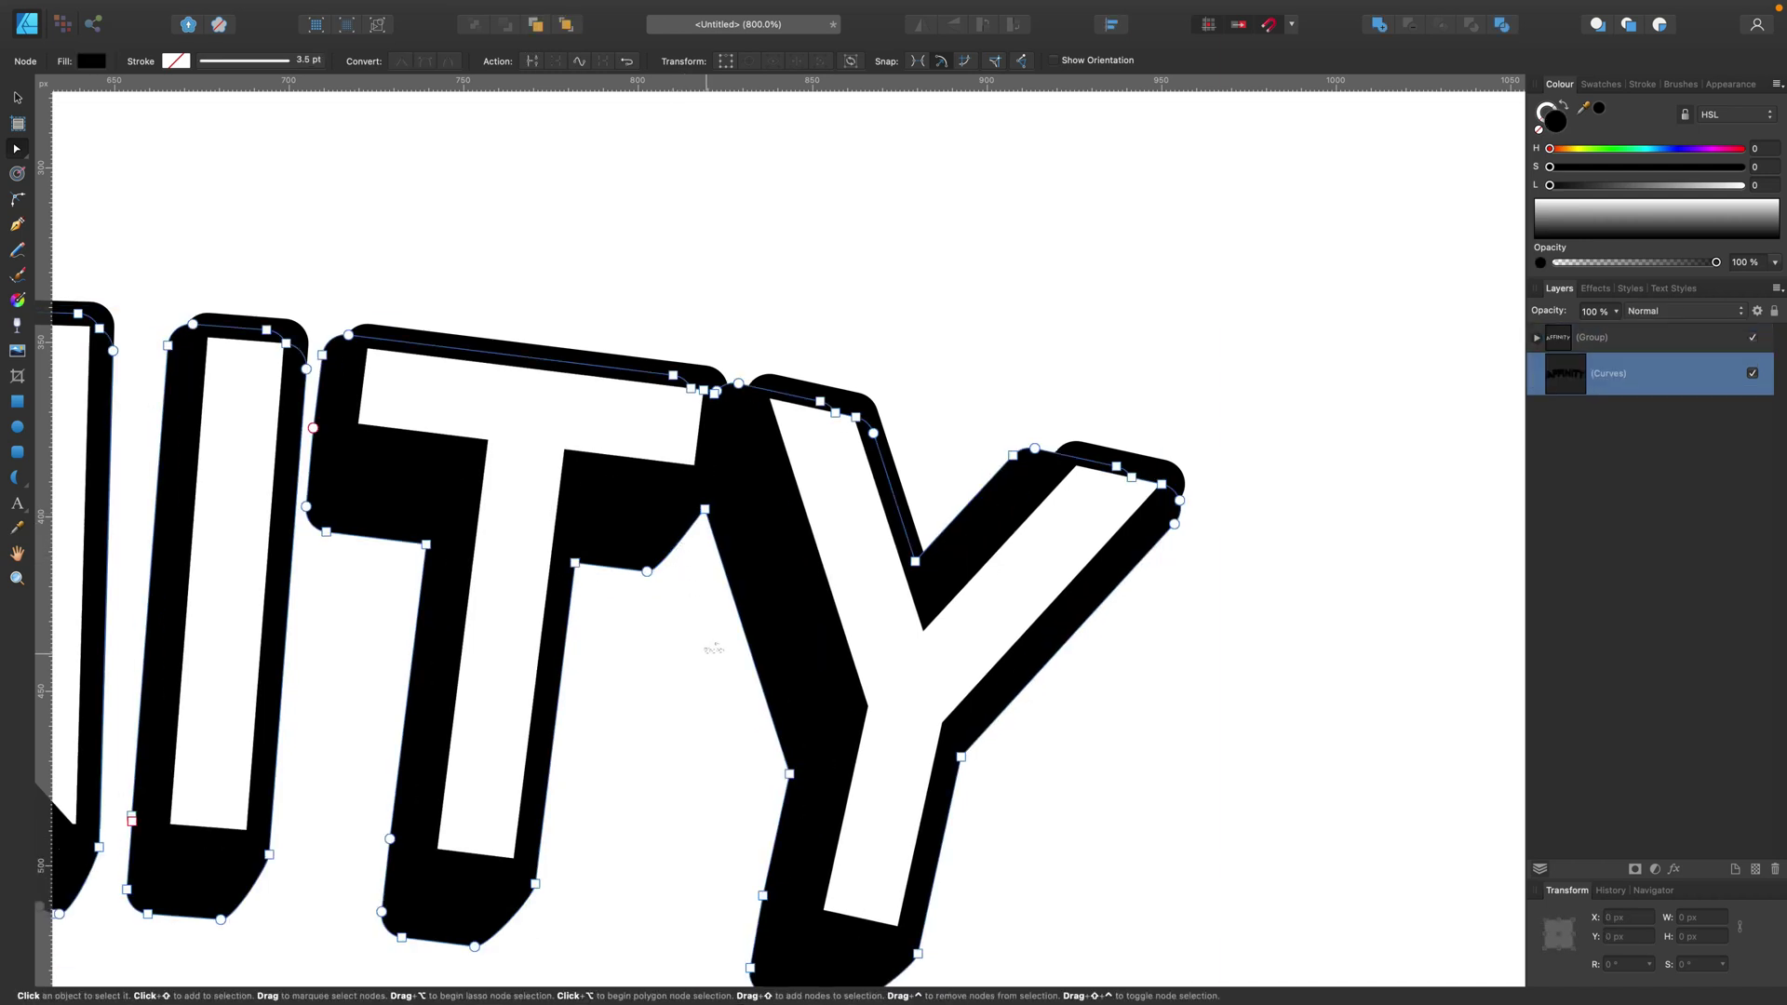
pyautogui.click(581, 759)
pyautogui.moveTo(580, 760); pyautogui.dragTo(700, 665)
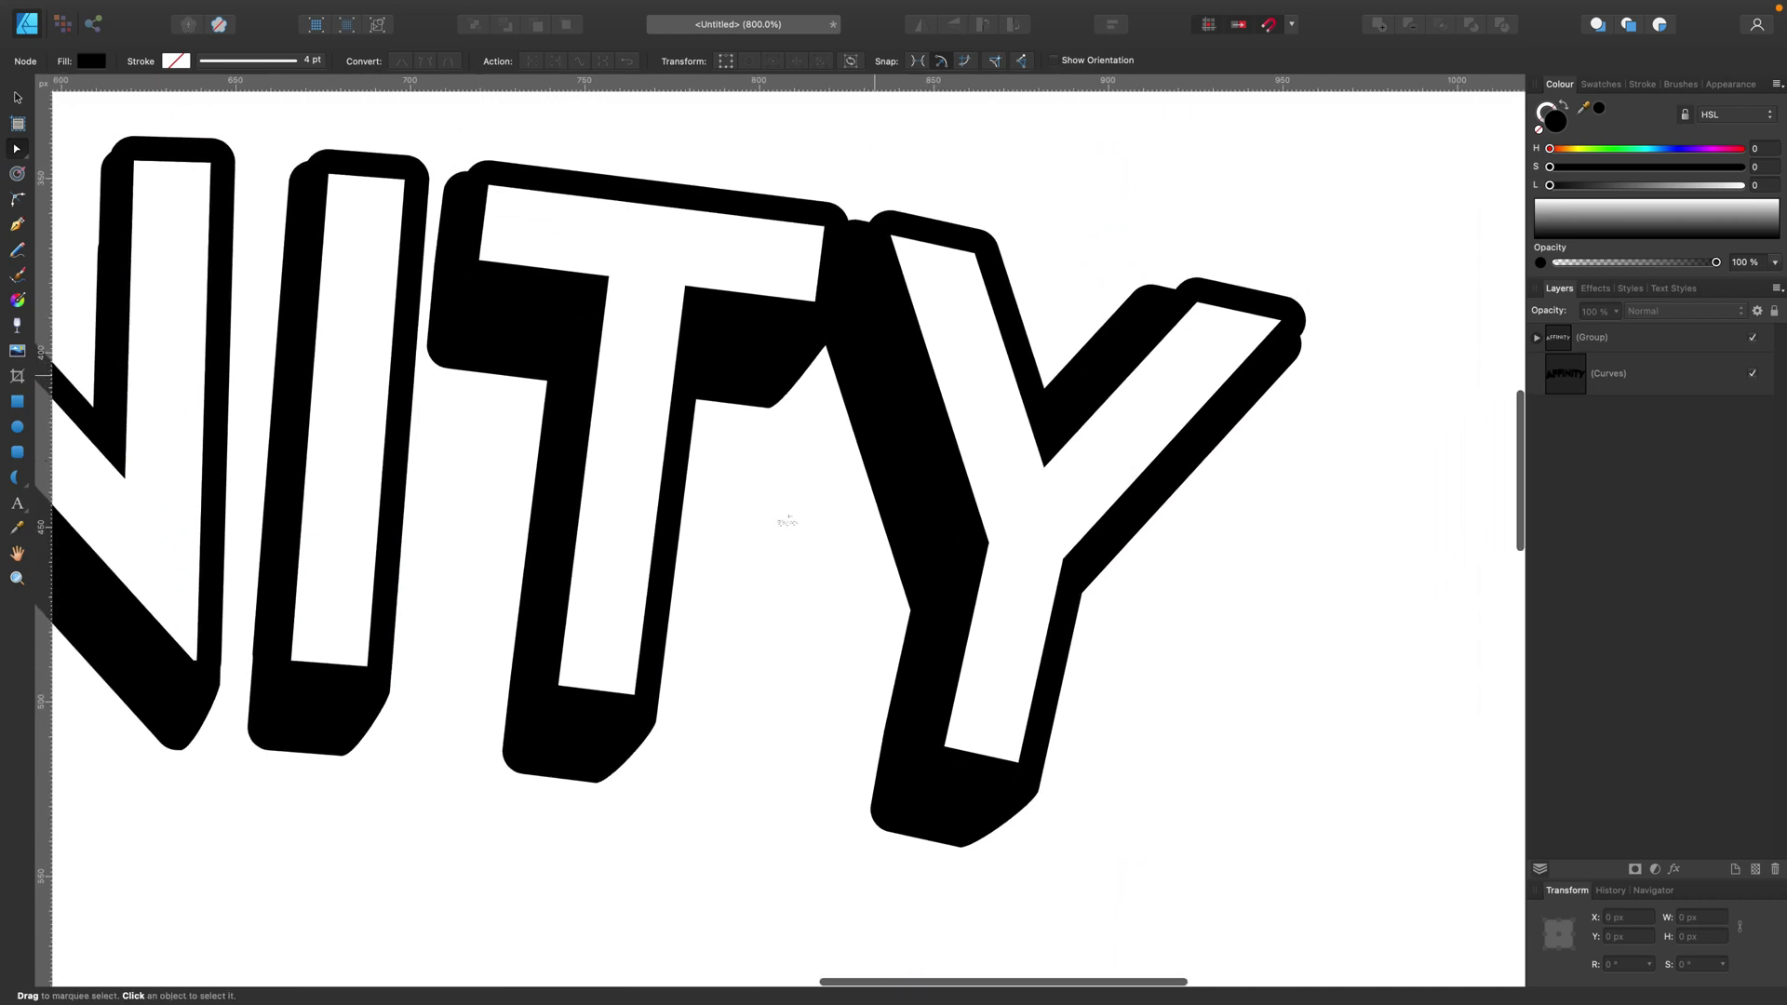
pyautogui.moveTo(726, 562); pyautogui.dragTo(1290, 603)
pyautogui.moveTo(555, 511); pyautogui.dragTo(1080, 550)
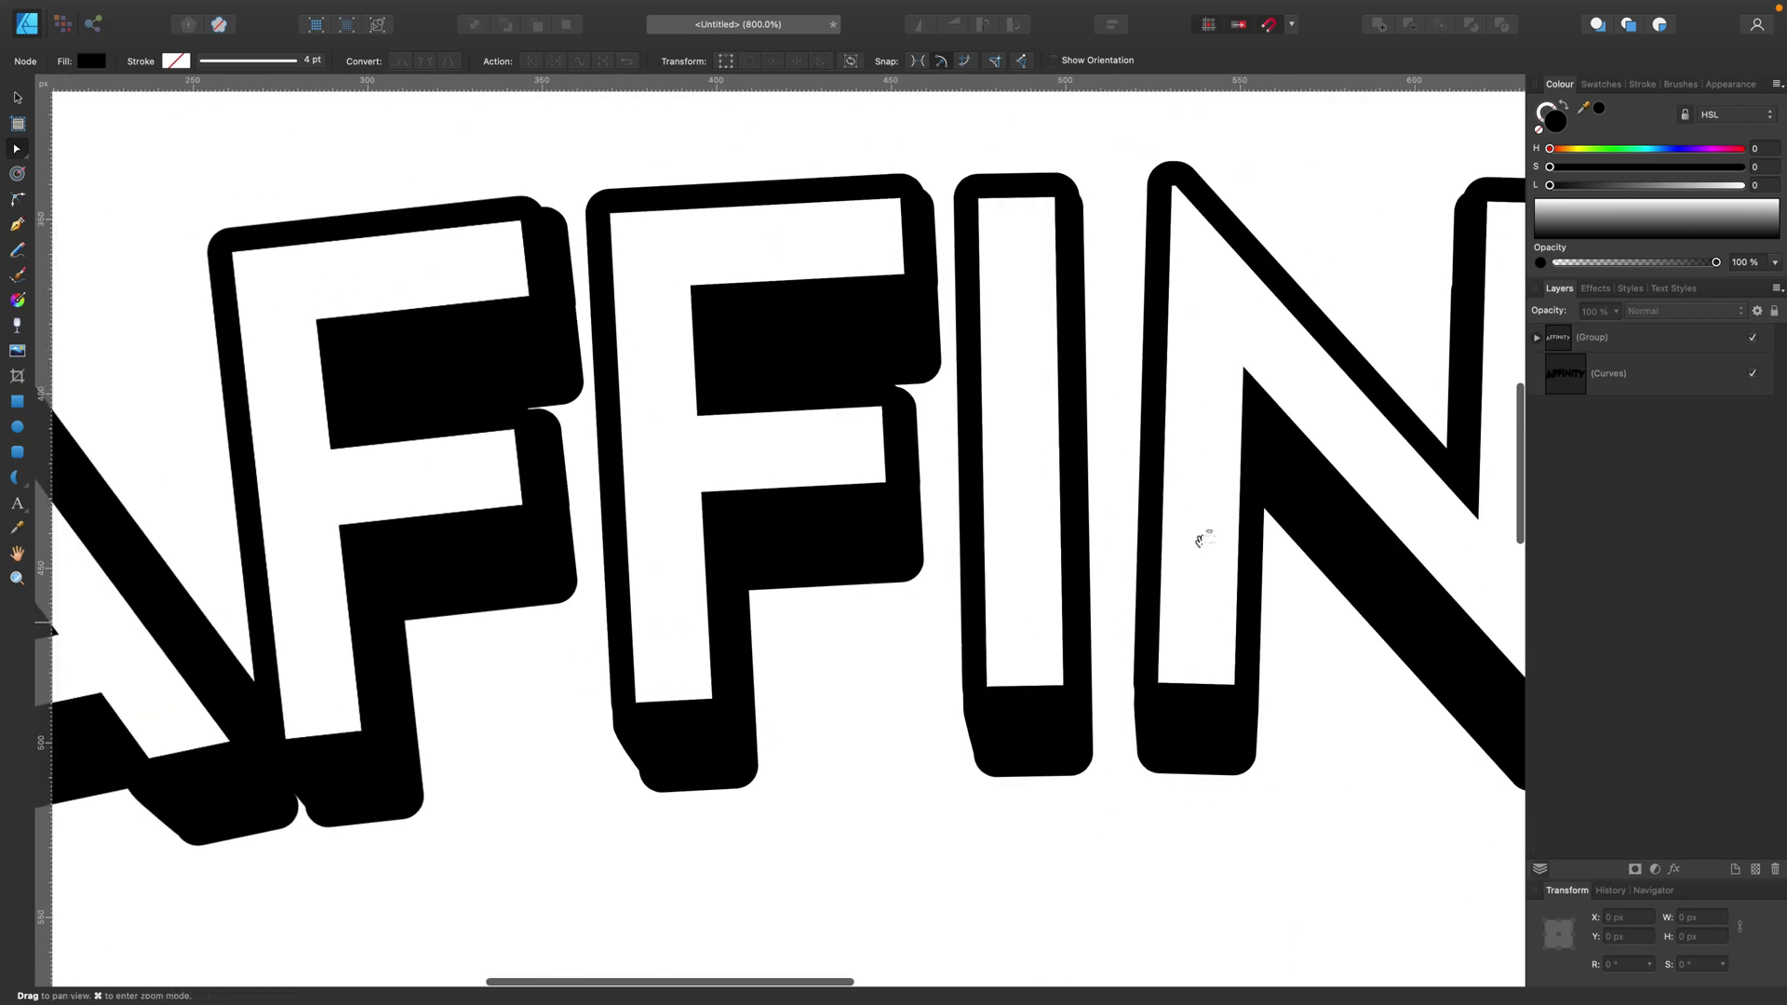
pyautogui.moveTo(255, 680); pyautogui.dragTo(866, 545)
# - Group the outlined lettering and its black shadow into one AFFINITY group
pyautogui.scroll(-10, 866, 546)
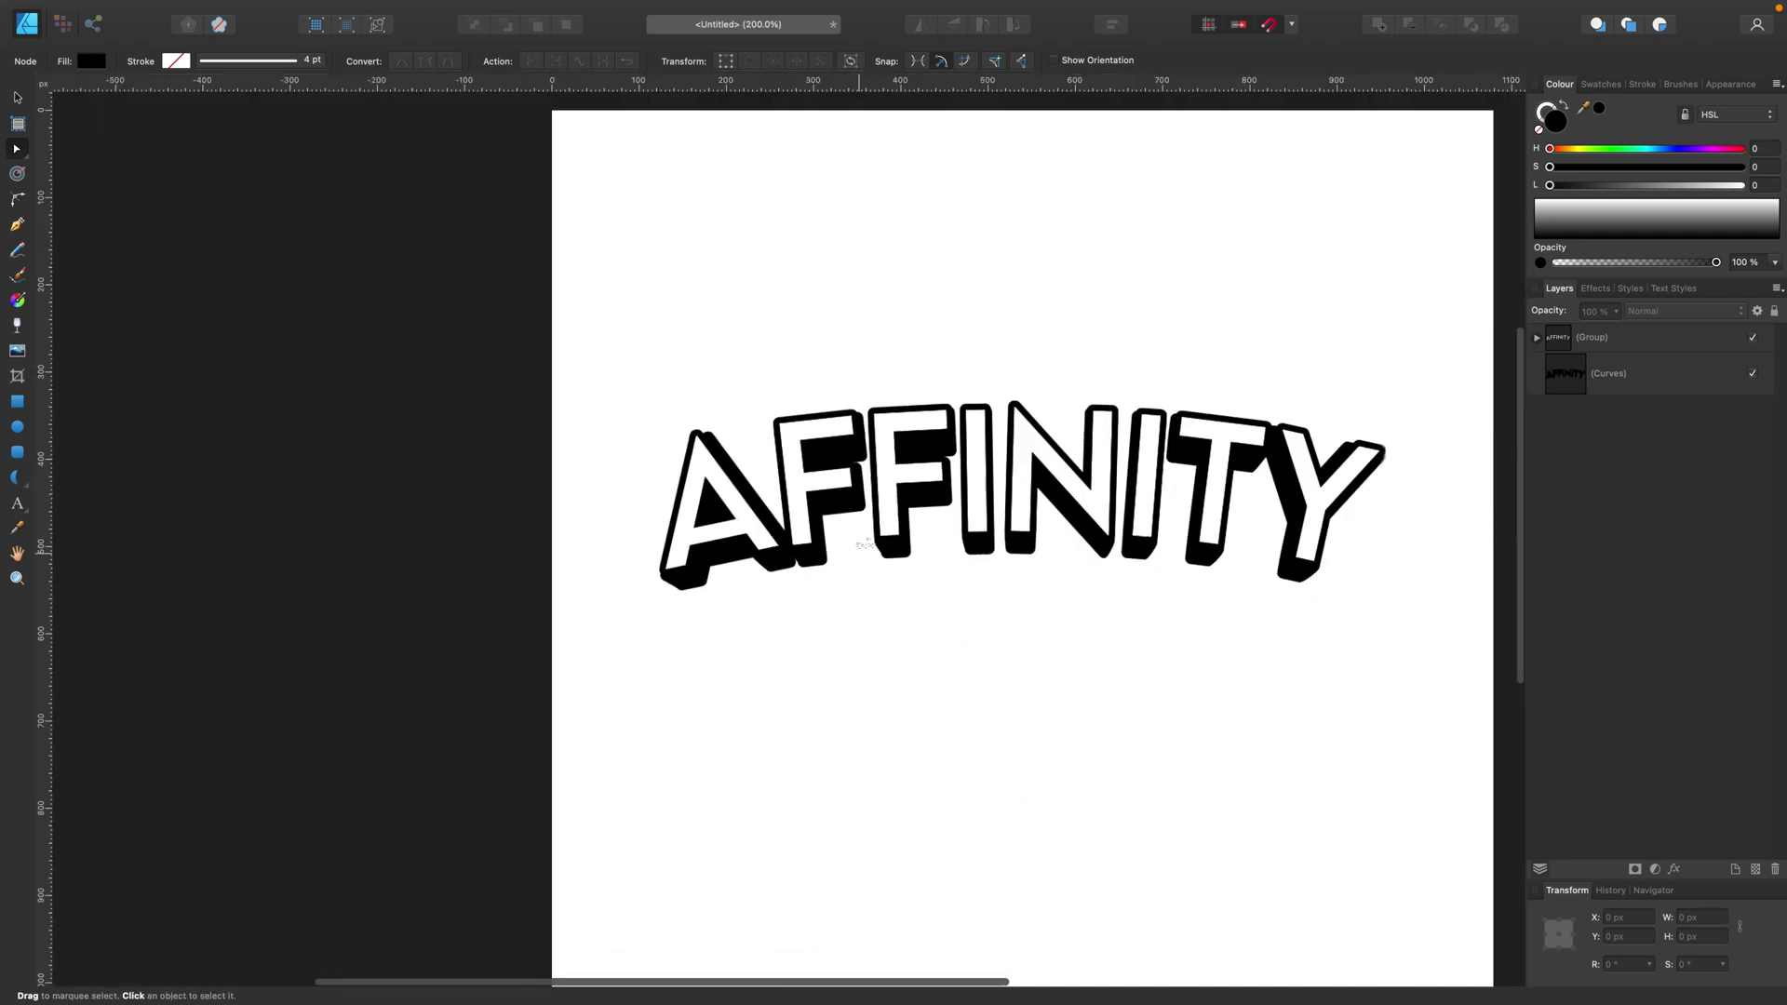
pyautogui.scroll(3, 1056, 582)
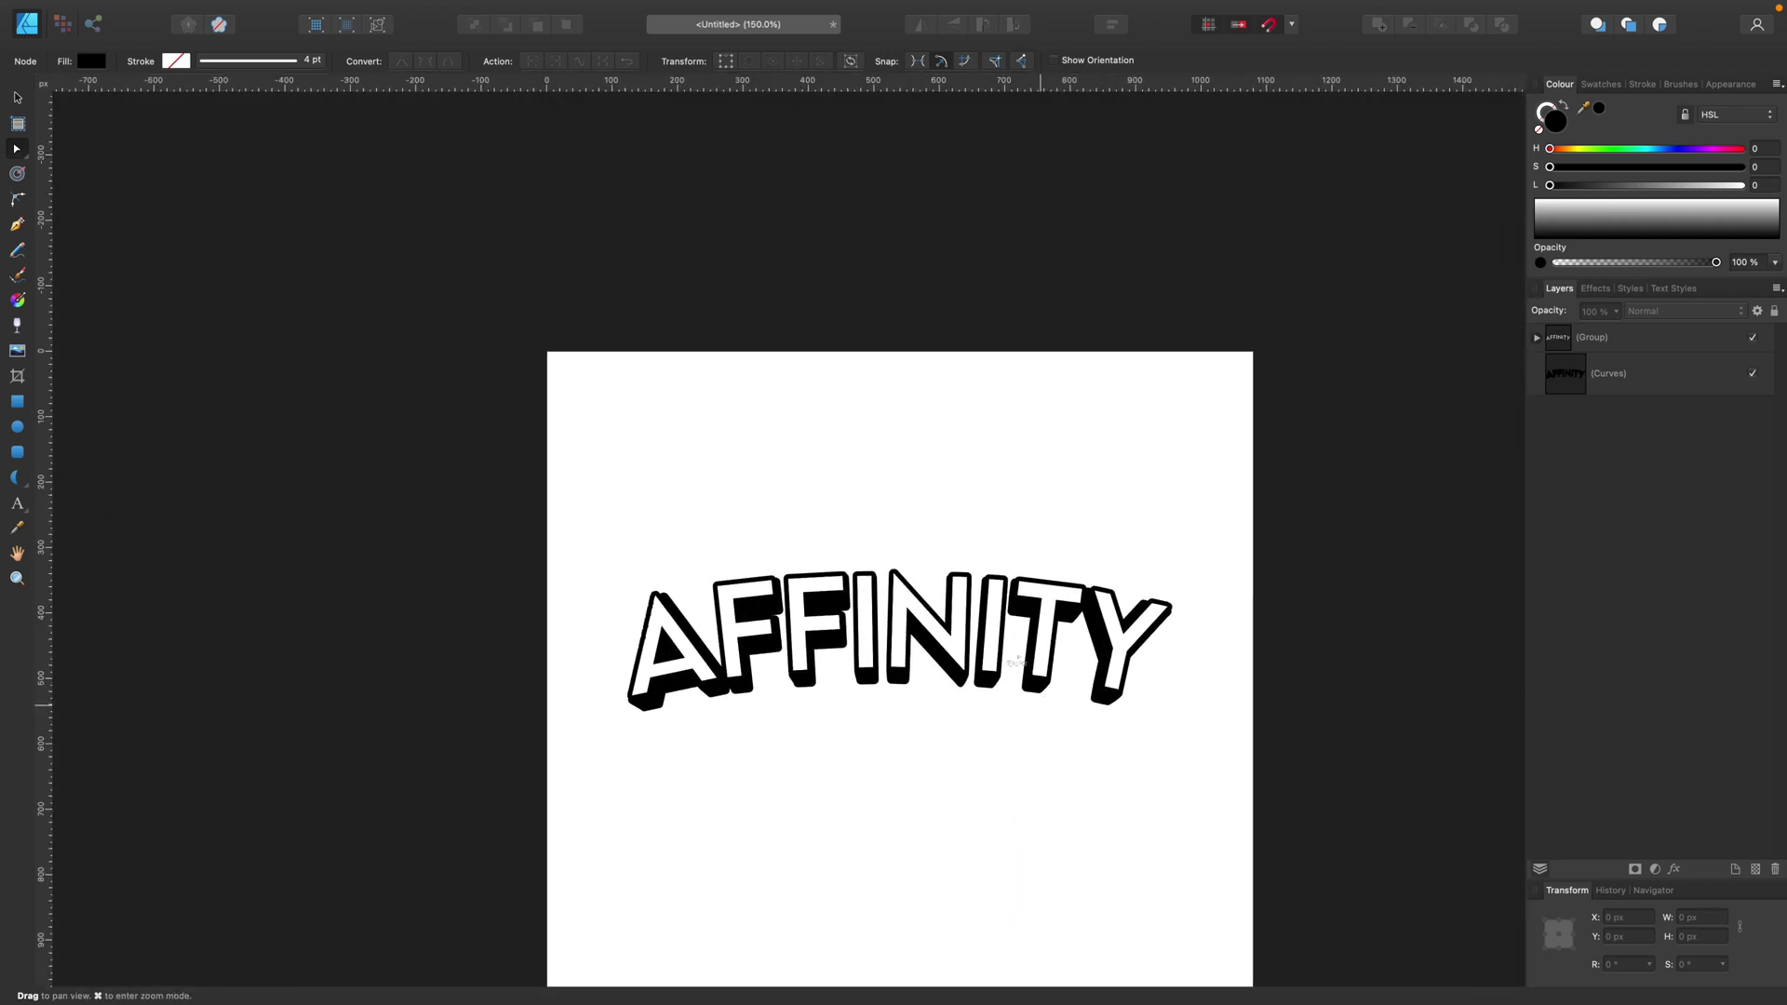
pyautogui.click(18, 96)
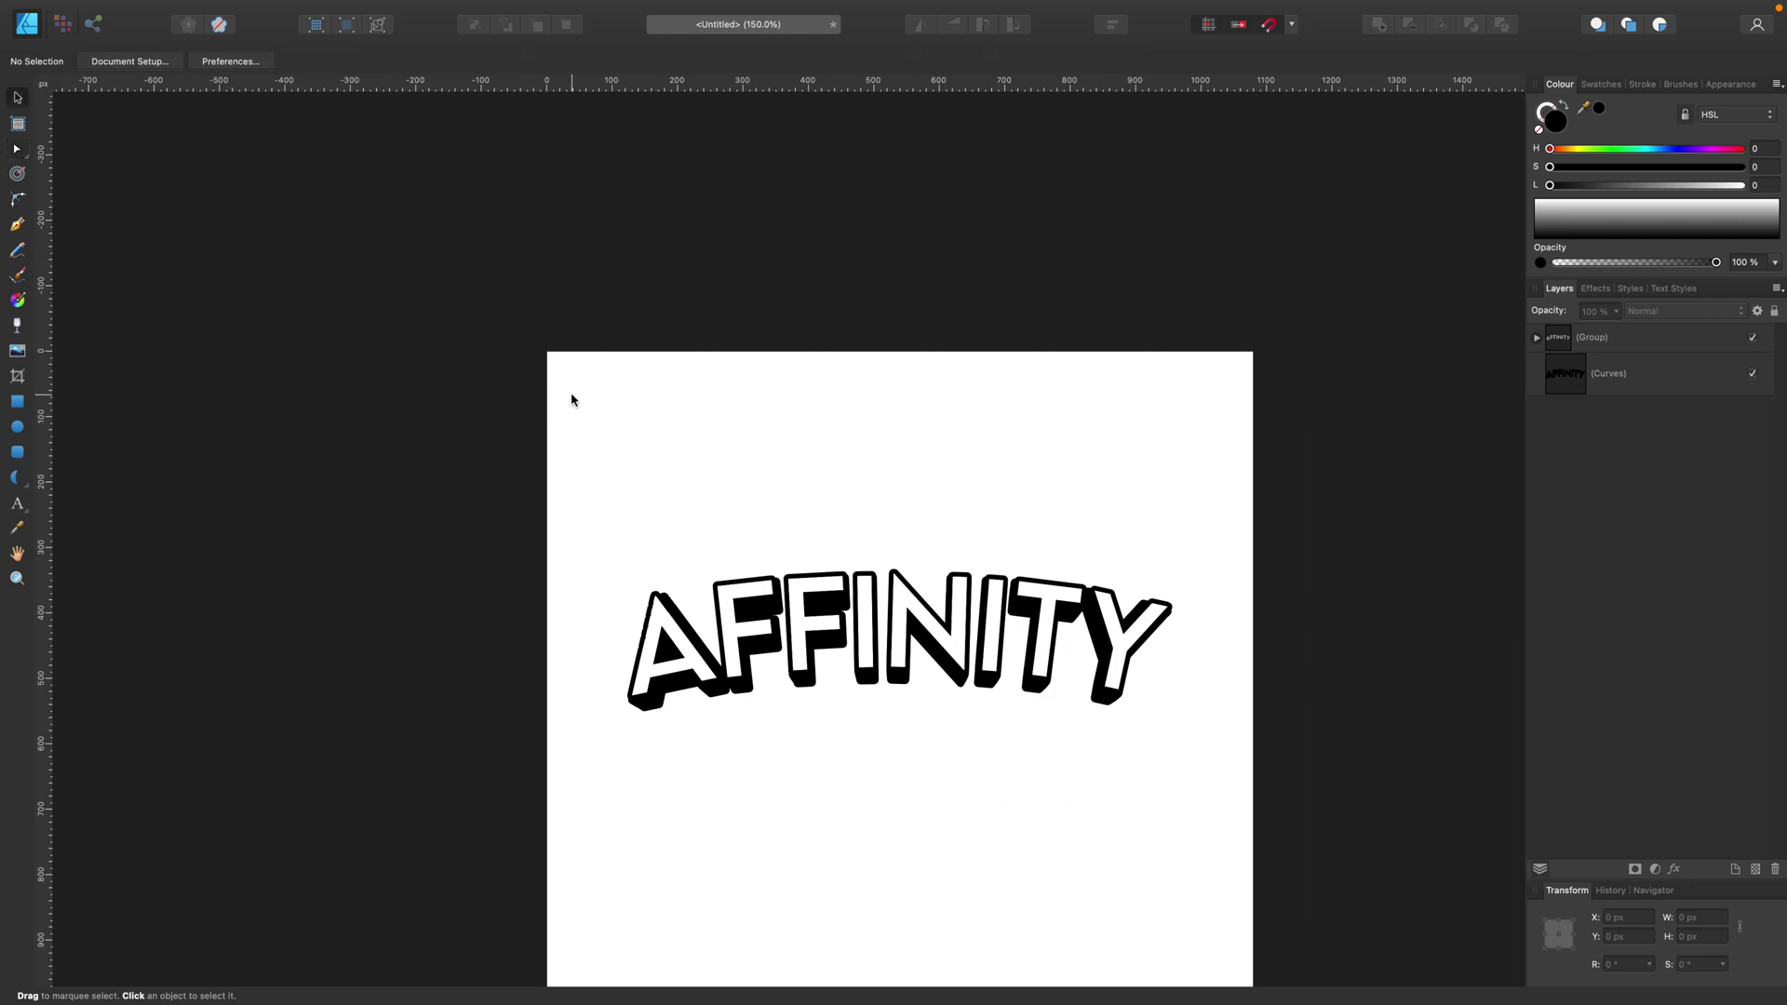
pyautogui.moveTo(577, 479); pyautogui.dragTo(1228, 774)
pyautogui.rightClick(1667, 374)
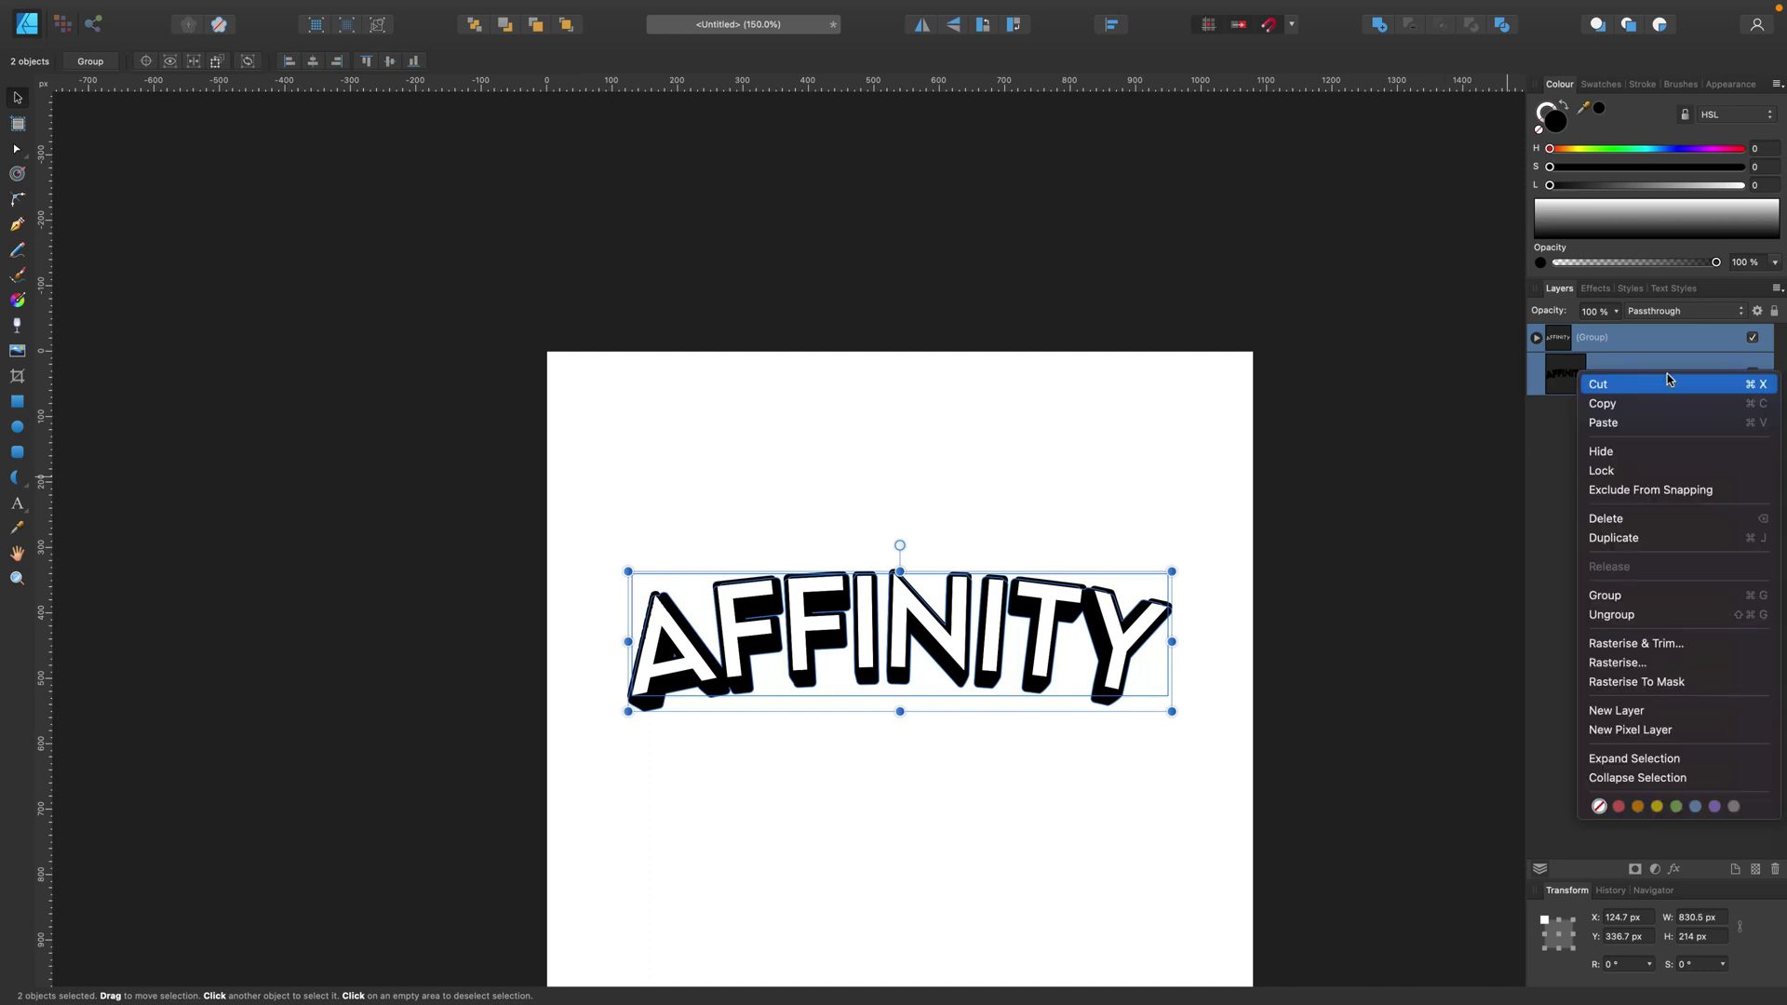
pyautogui.click(1656, 615)
# - Enlarge the AFFINITY group slightly and centre it horizontally and vertically on the page
pyautogui.scroll(5, 1288, 718)
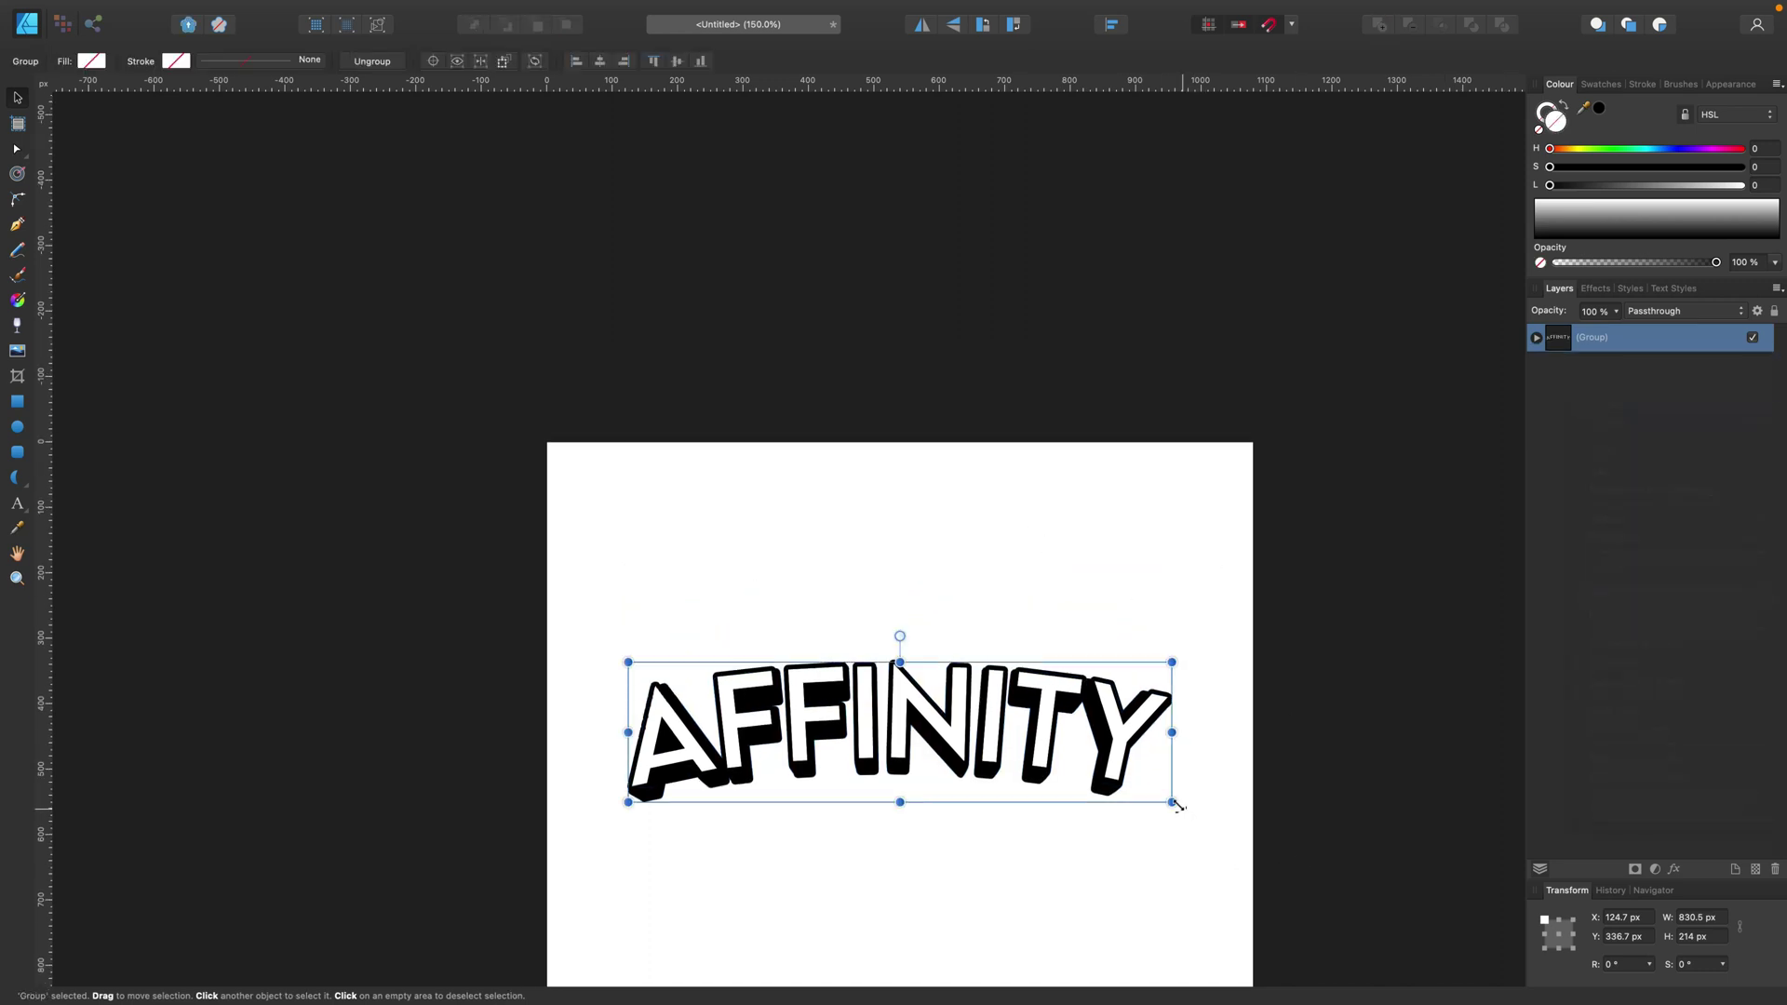
pyautogui.moveTo(1172, 801); pyautogui.dragTo(1224, 815)
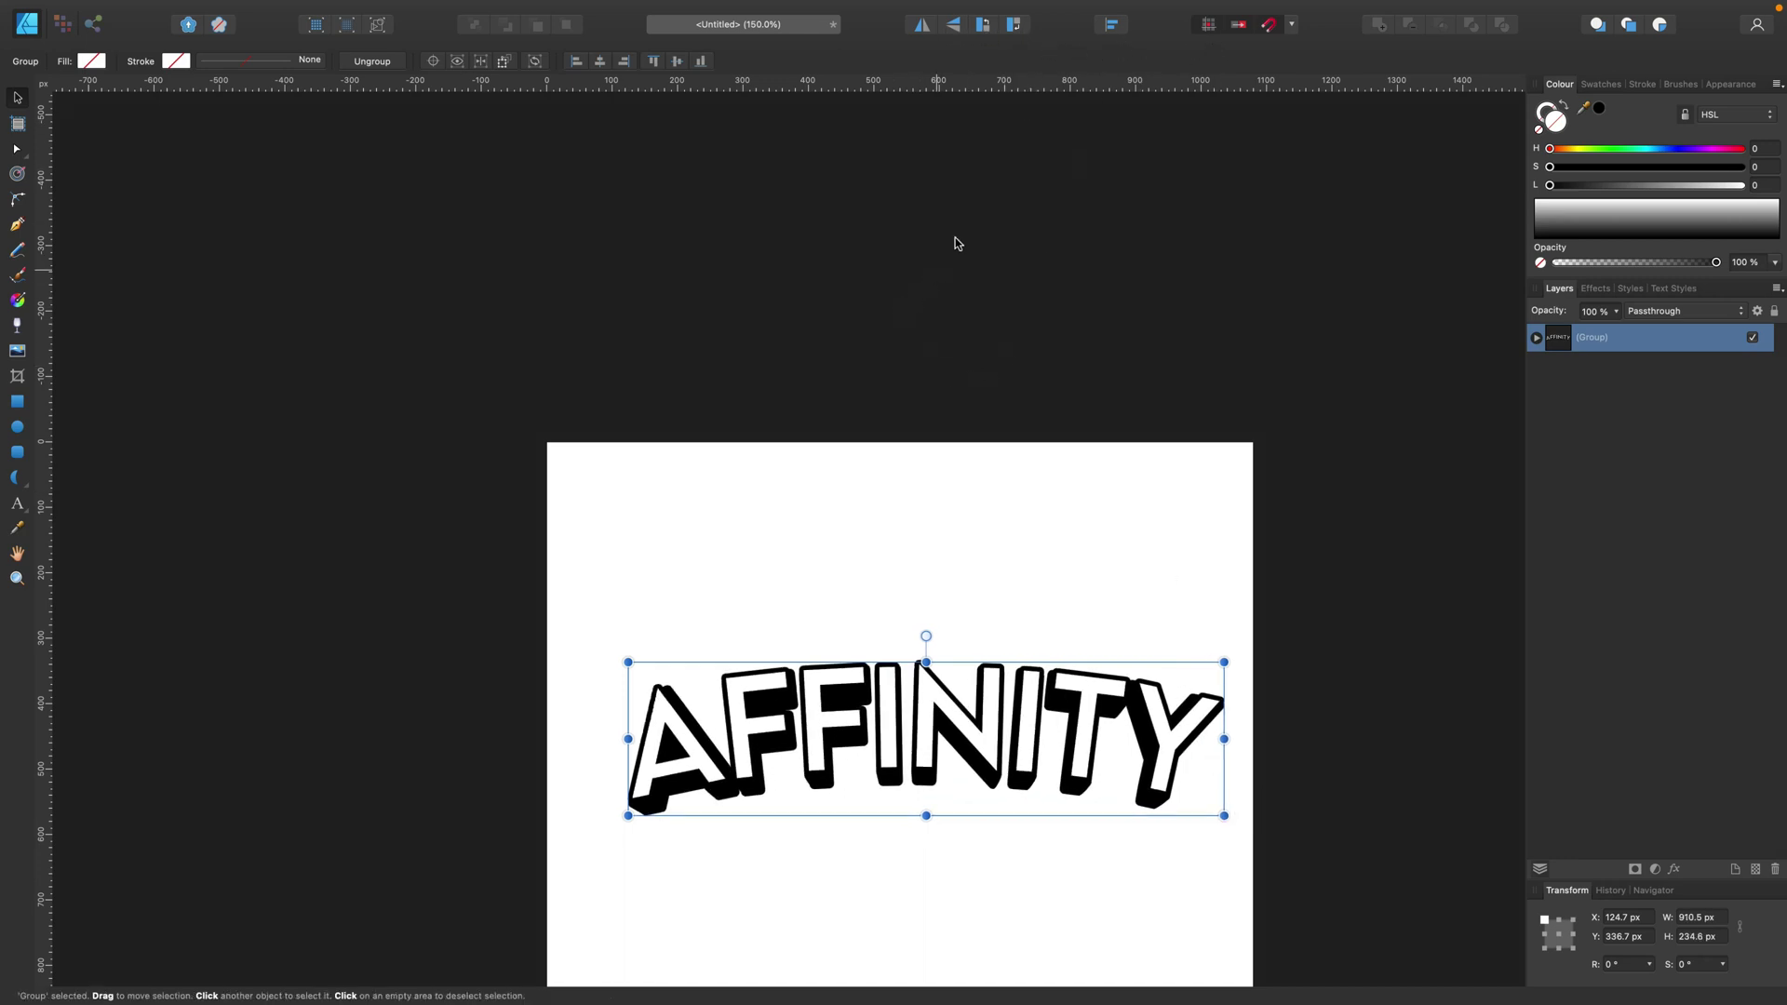
pyautogui.click(1110, 27)
pyautogui.click(1147, 76)
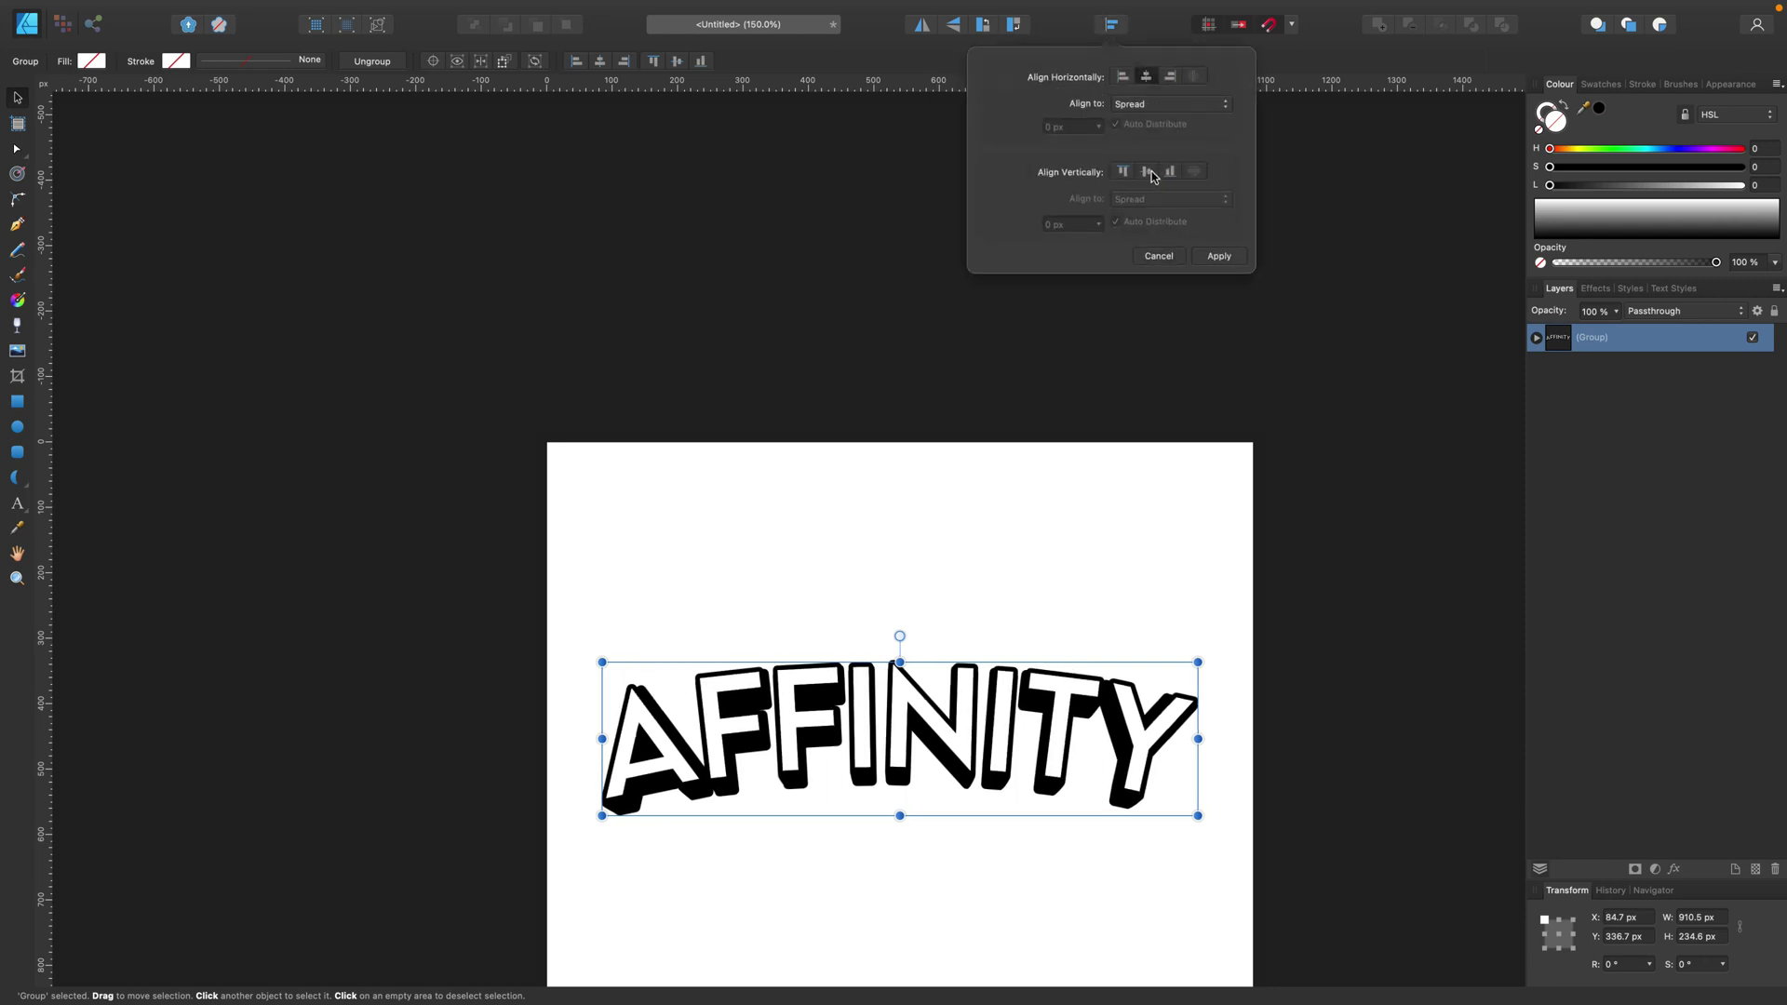
pyautogui.click(1146, 171)
pyautogui.click(1125, 525)
pyautogui.scroll(-5, 1070, 446)
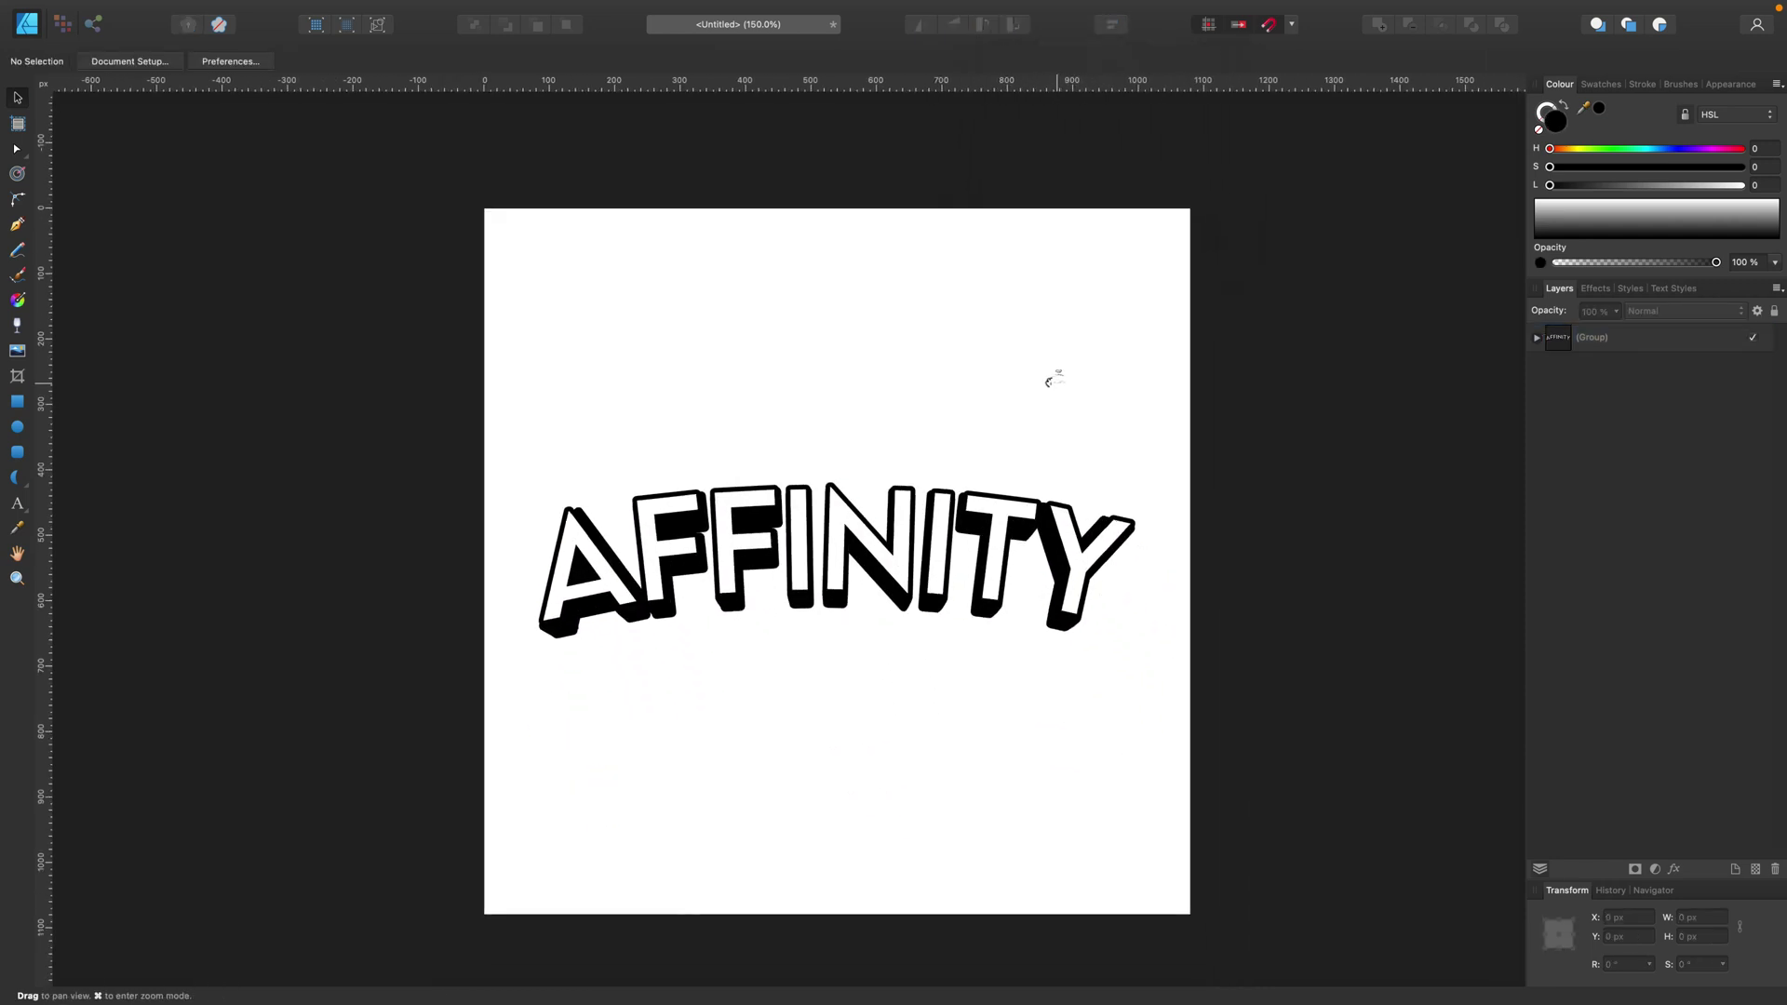
pyautogui.click(15, 401)
# - Draw a 1080 × 1080 square over the page filled with vivid cyan-blue
pyautogui.moveTo(481, 207)
pyautogui.mouseDown()
pyautogui.moveTo(547, 307)
pyautogui.moveTo(1198, 901)
pyautogui.moveTo(1186, 911)
pyautogui.mouseUp()
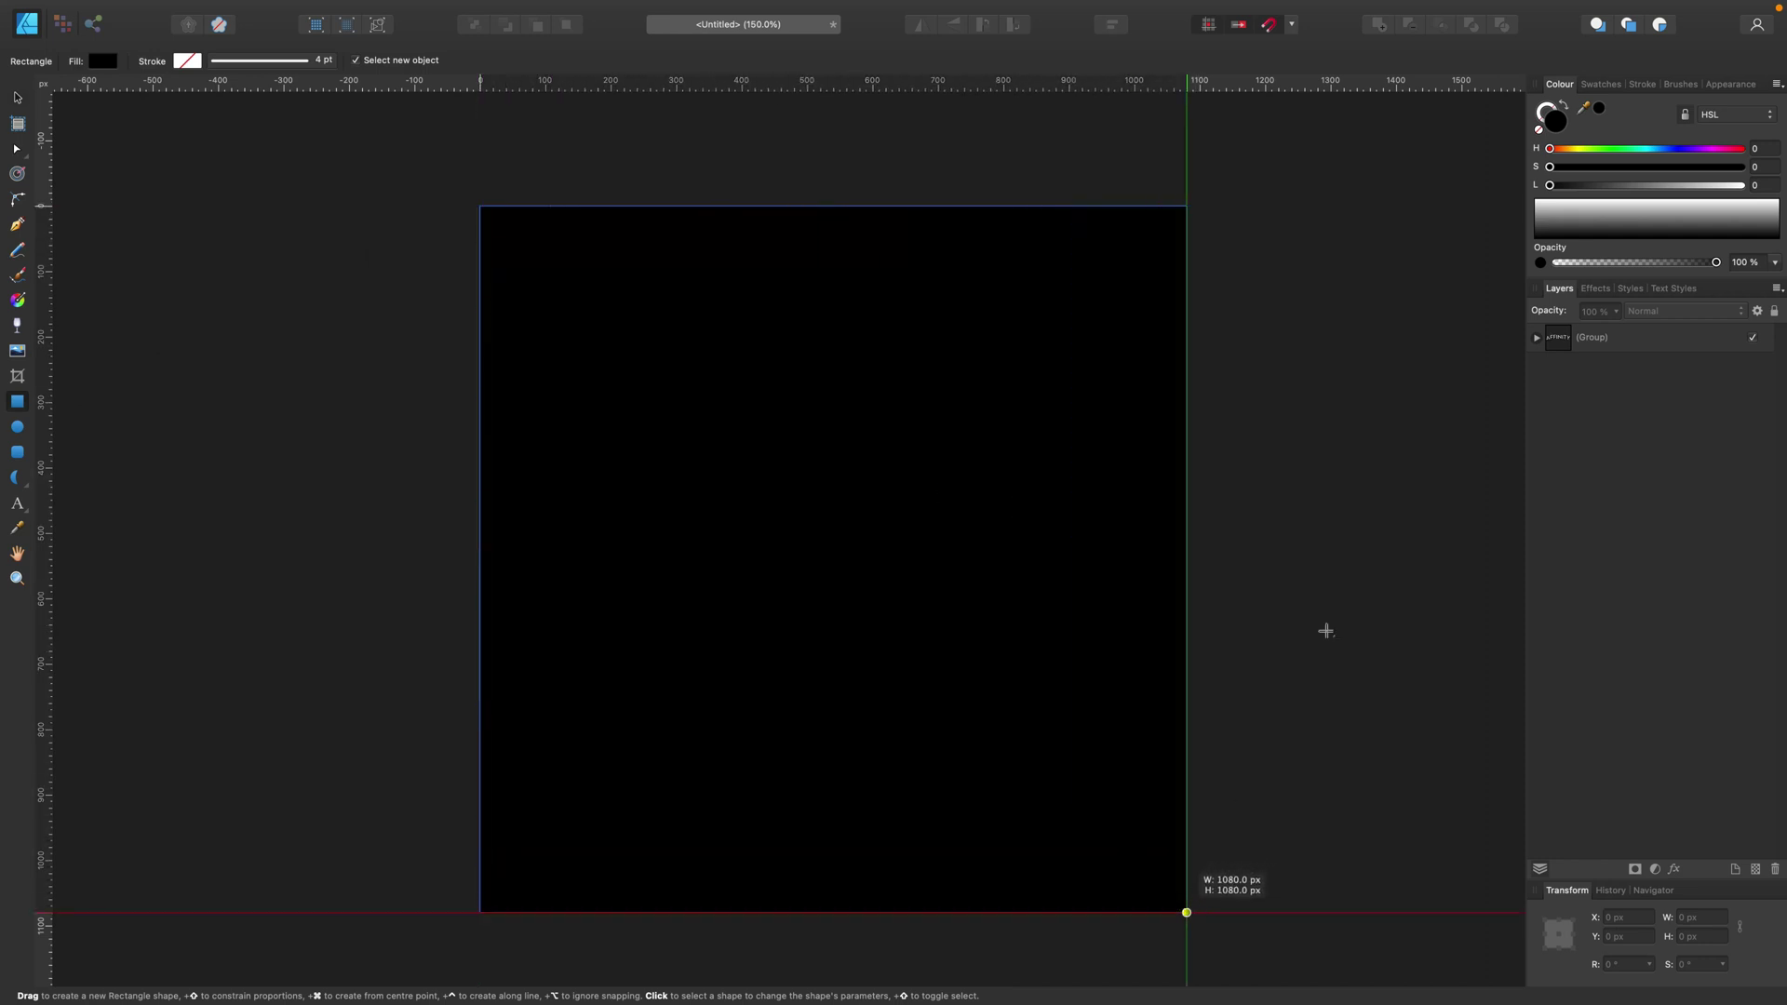
pyautogui.click(1670, 149)
pyautogui.click(1628, 166)
pyautogui.click(1610, 185)
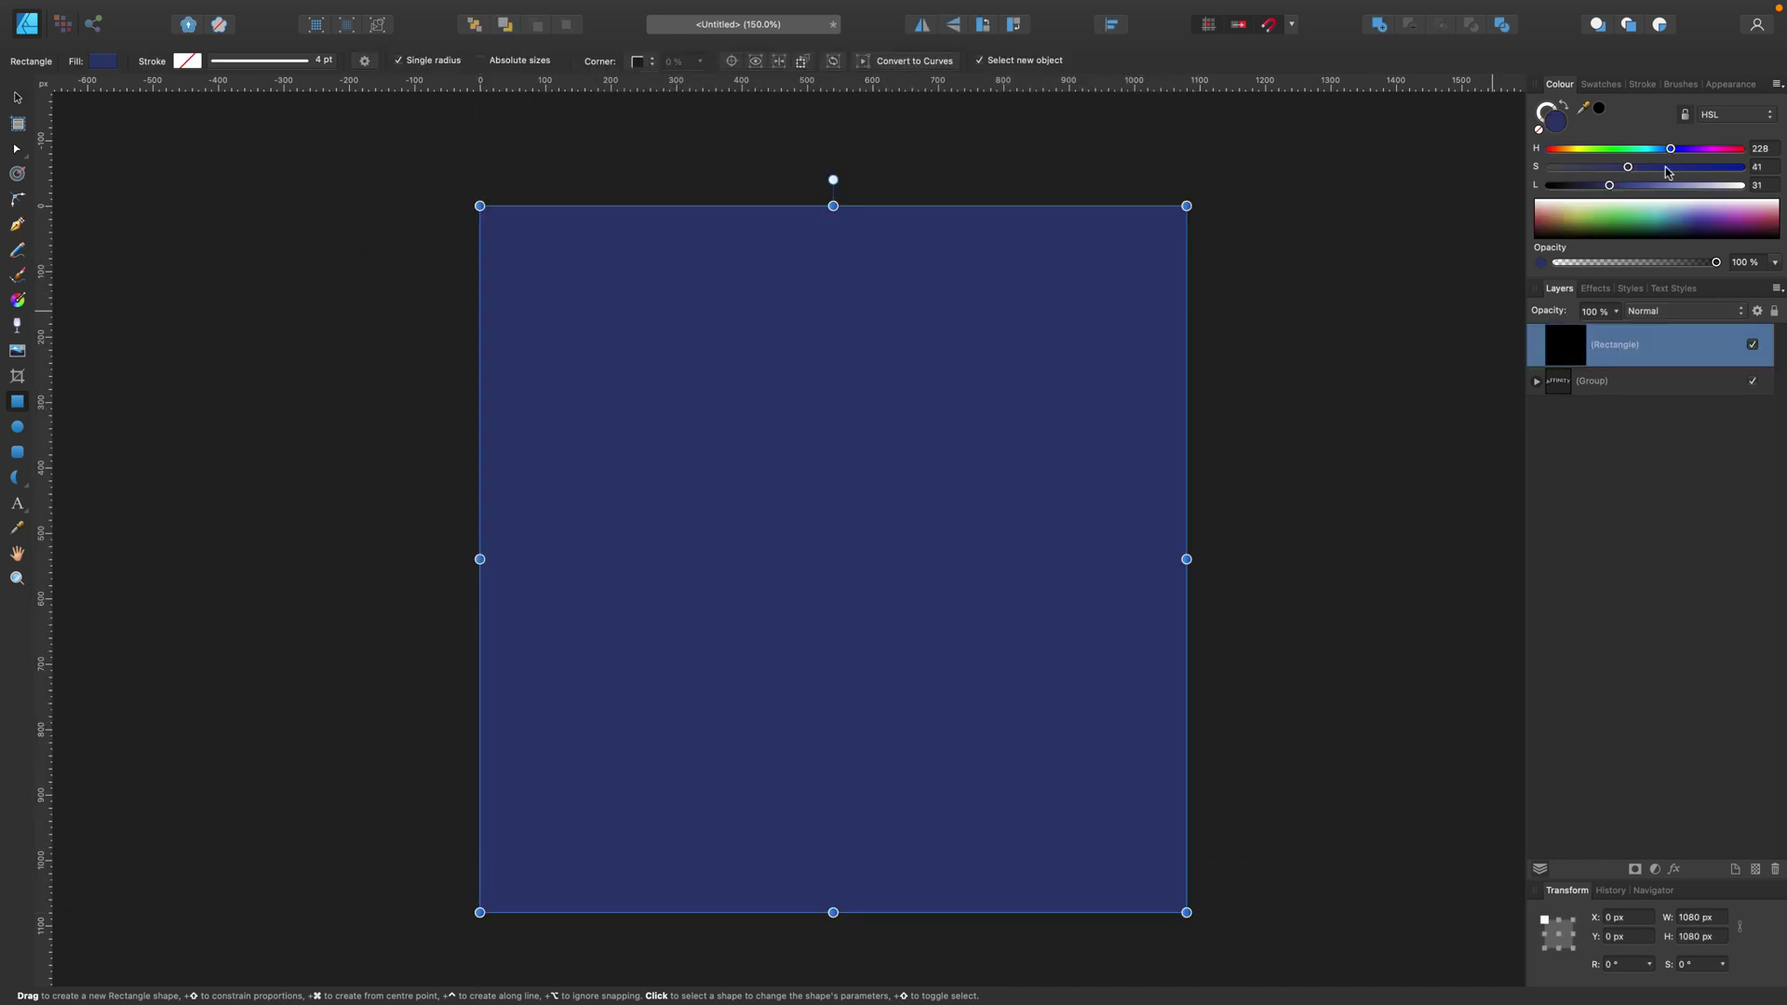
pyautogui.click(1678, 149)
pyautogui.click(1661, 149)
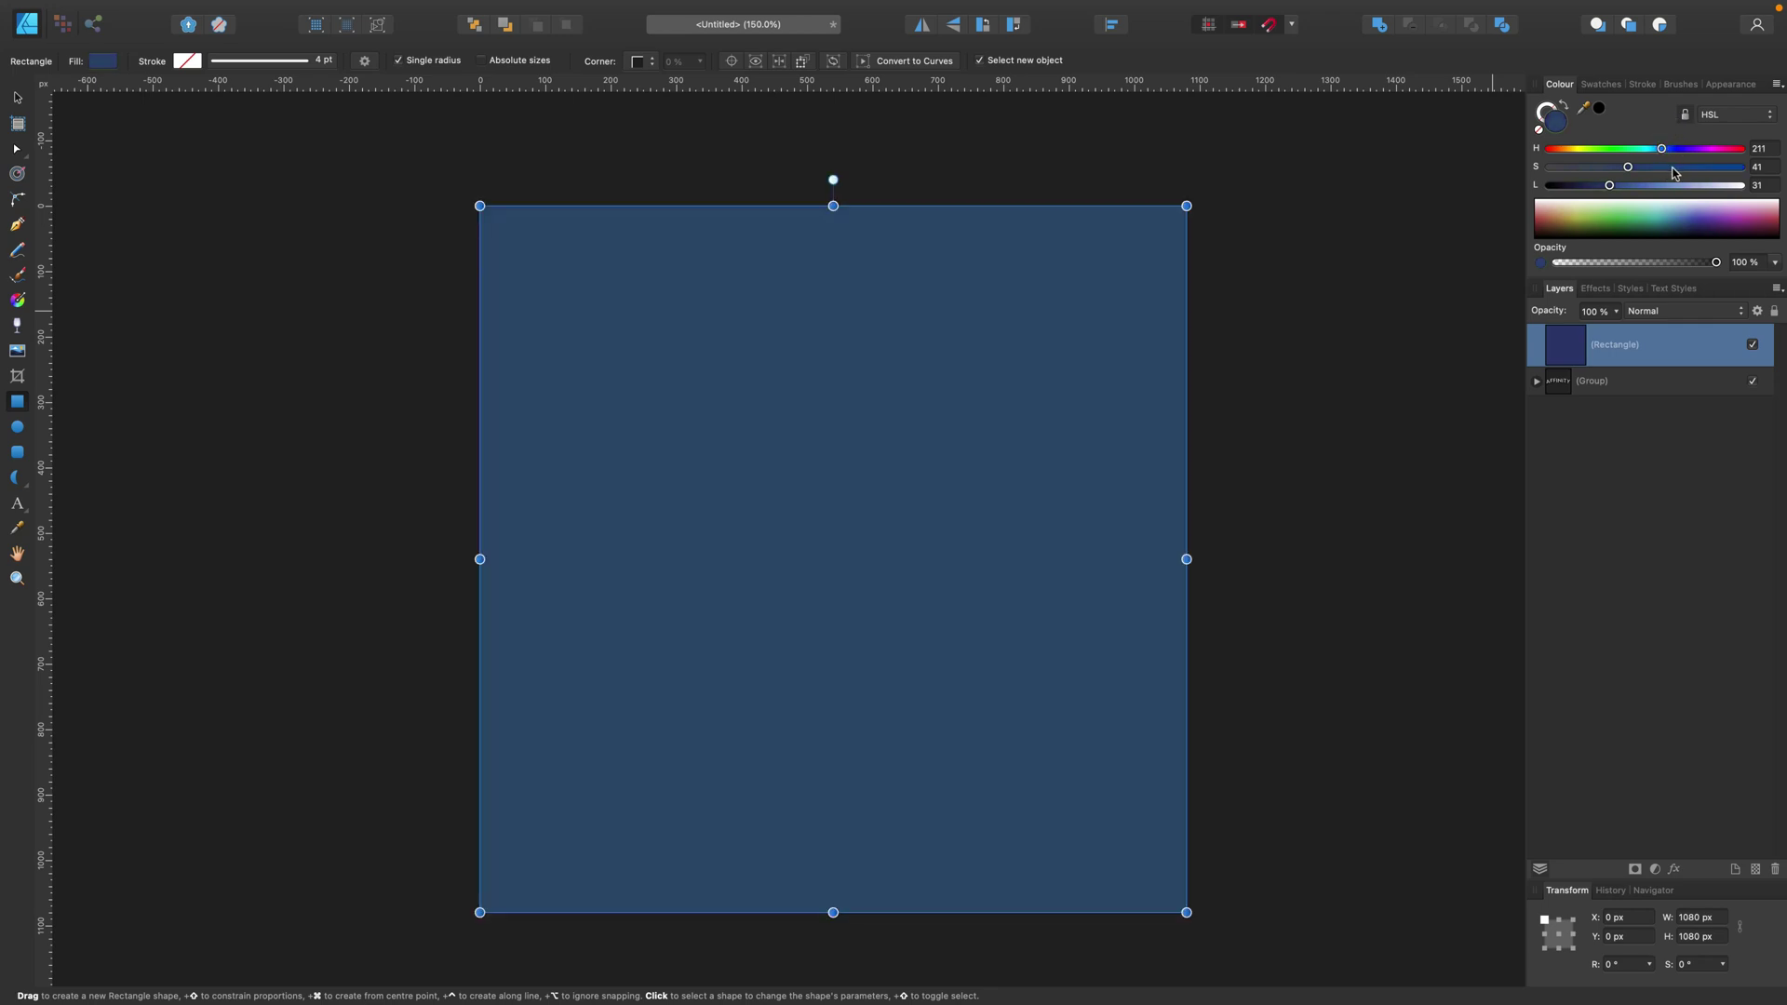
pyautogui.click(1740, 167)
pyautogui.moveTo(1650, 151); pyautogui.dragTo(1654, 149)
pyautogui.click(1642, 187)
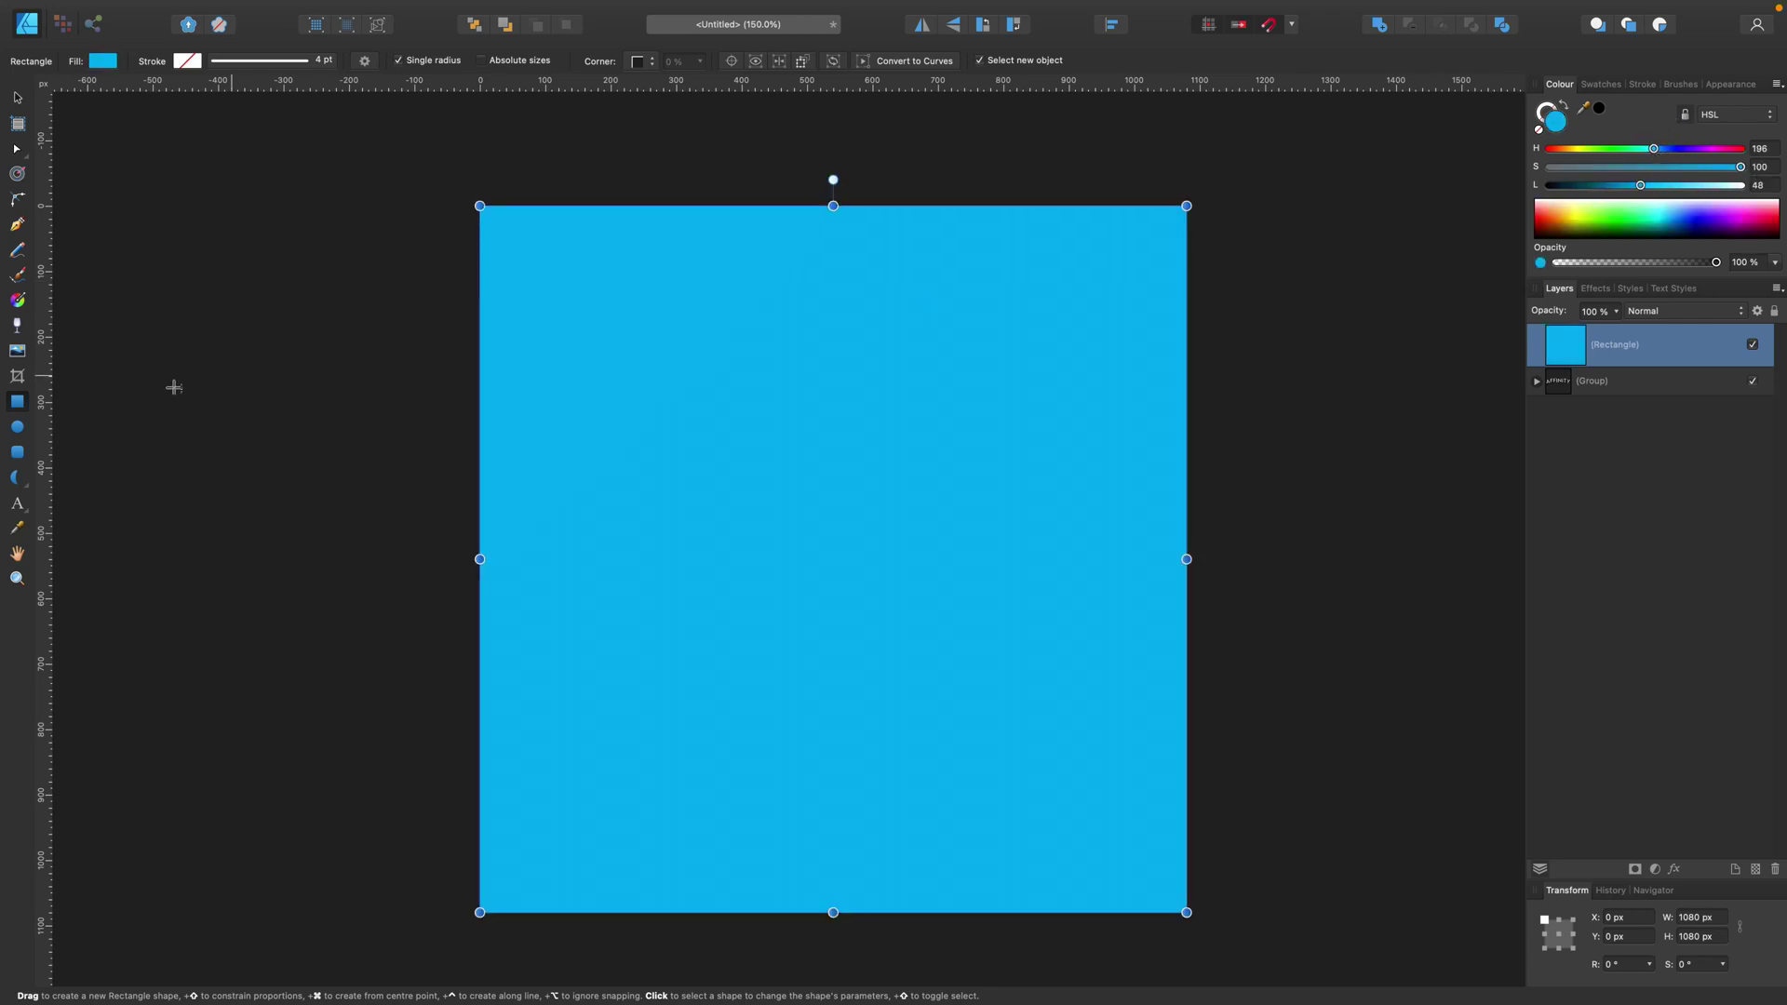
# - Make the fill a reversed radial gradient with a navy H231 L25 outer stop
pyautogui.click(17, 300)
pyautogui.click(191, 63)
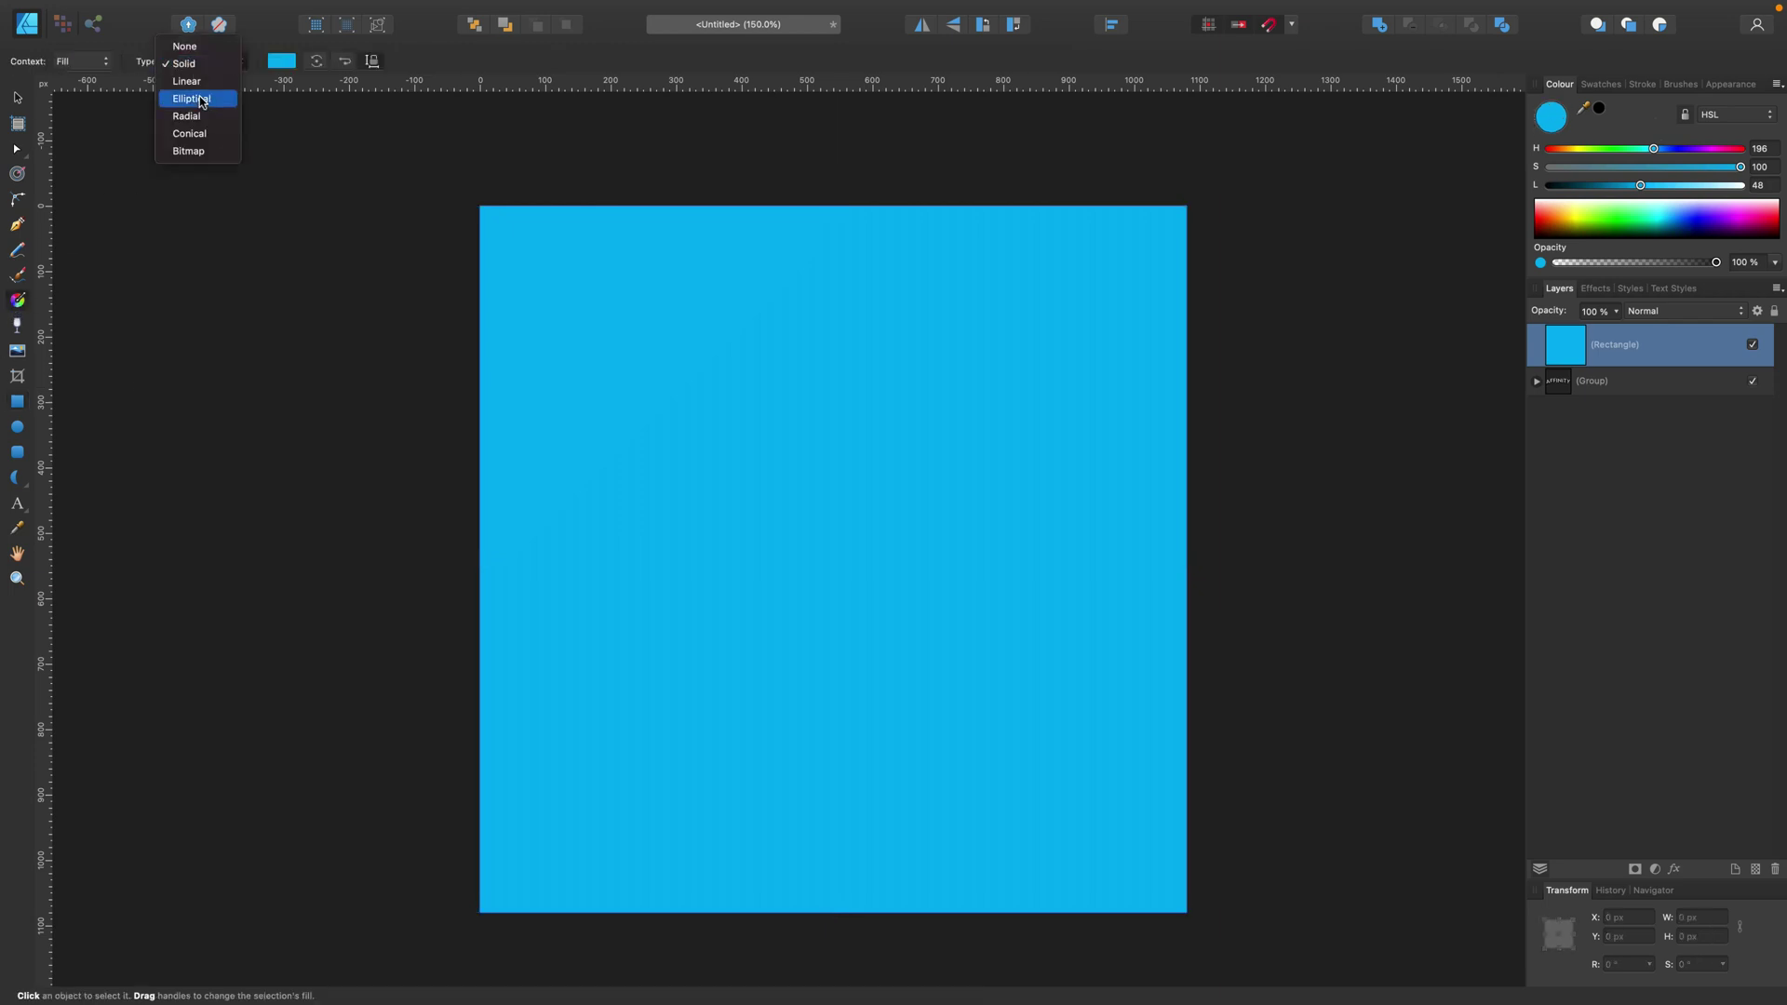
pyautogui.click(200, 115)
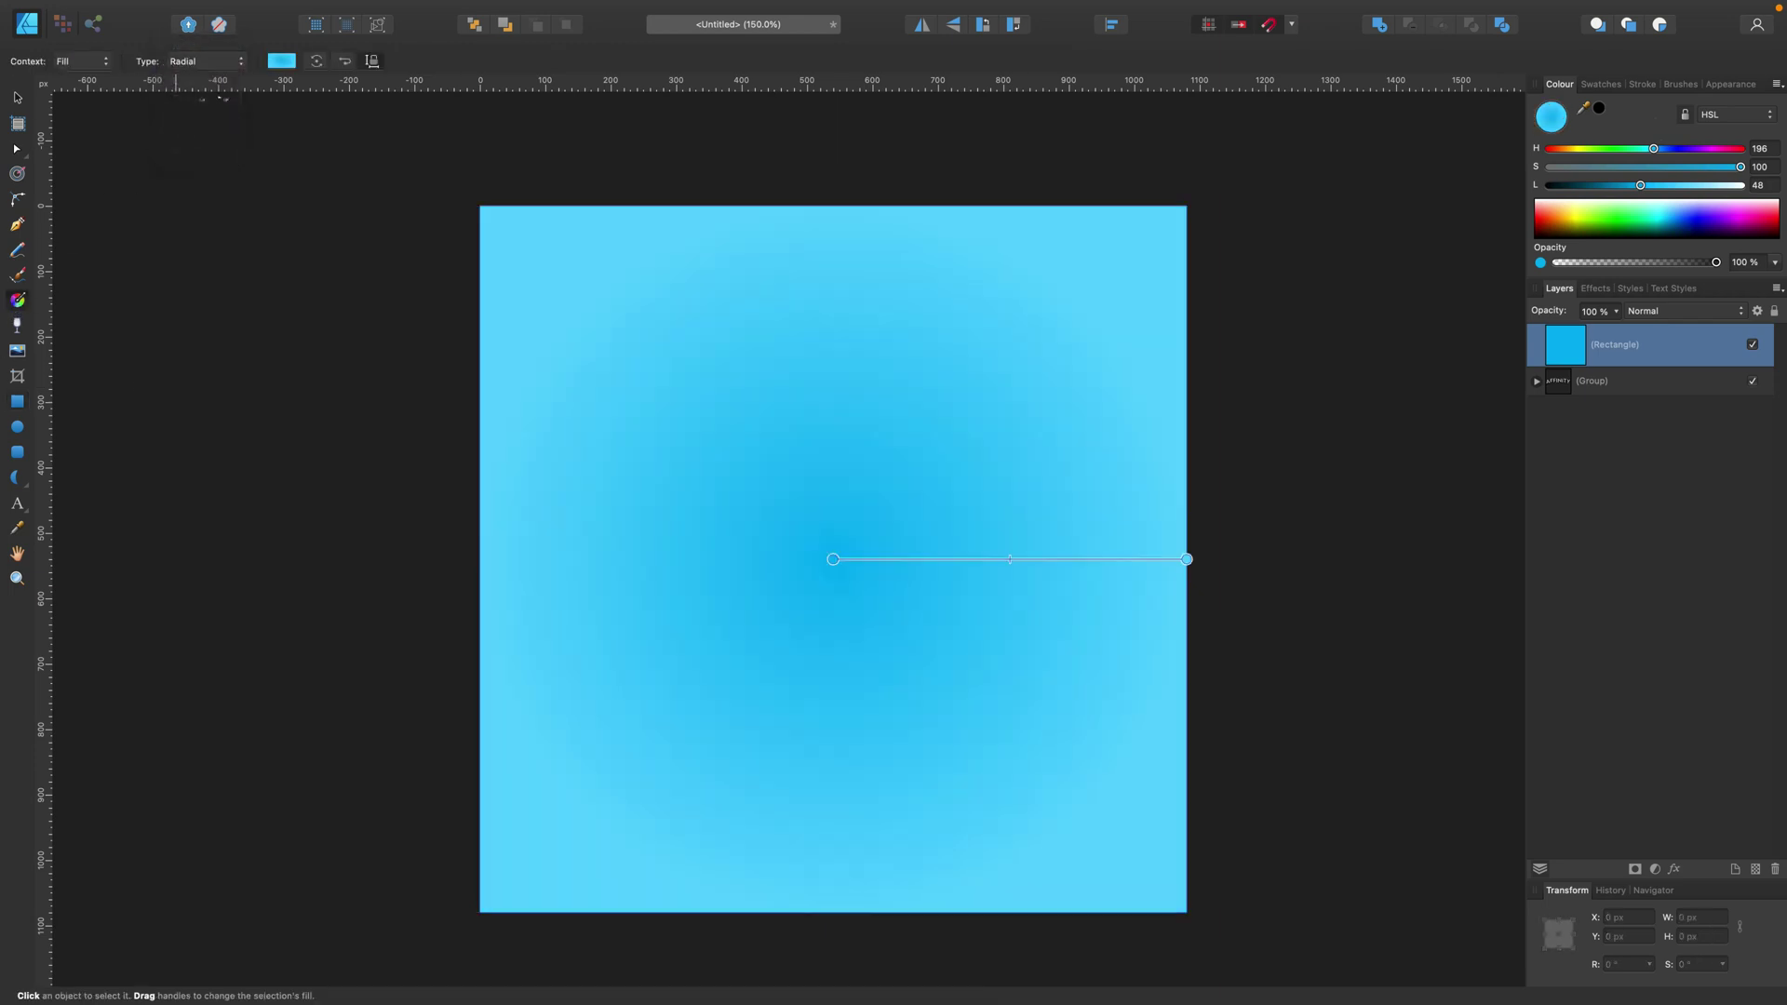
pyautogui.click(344, 63)
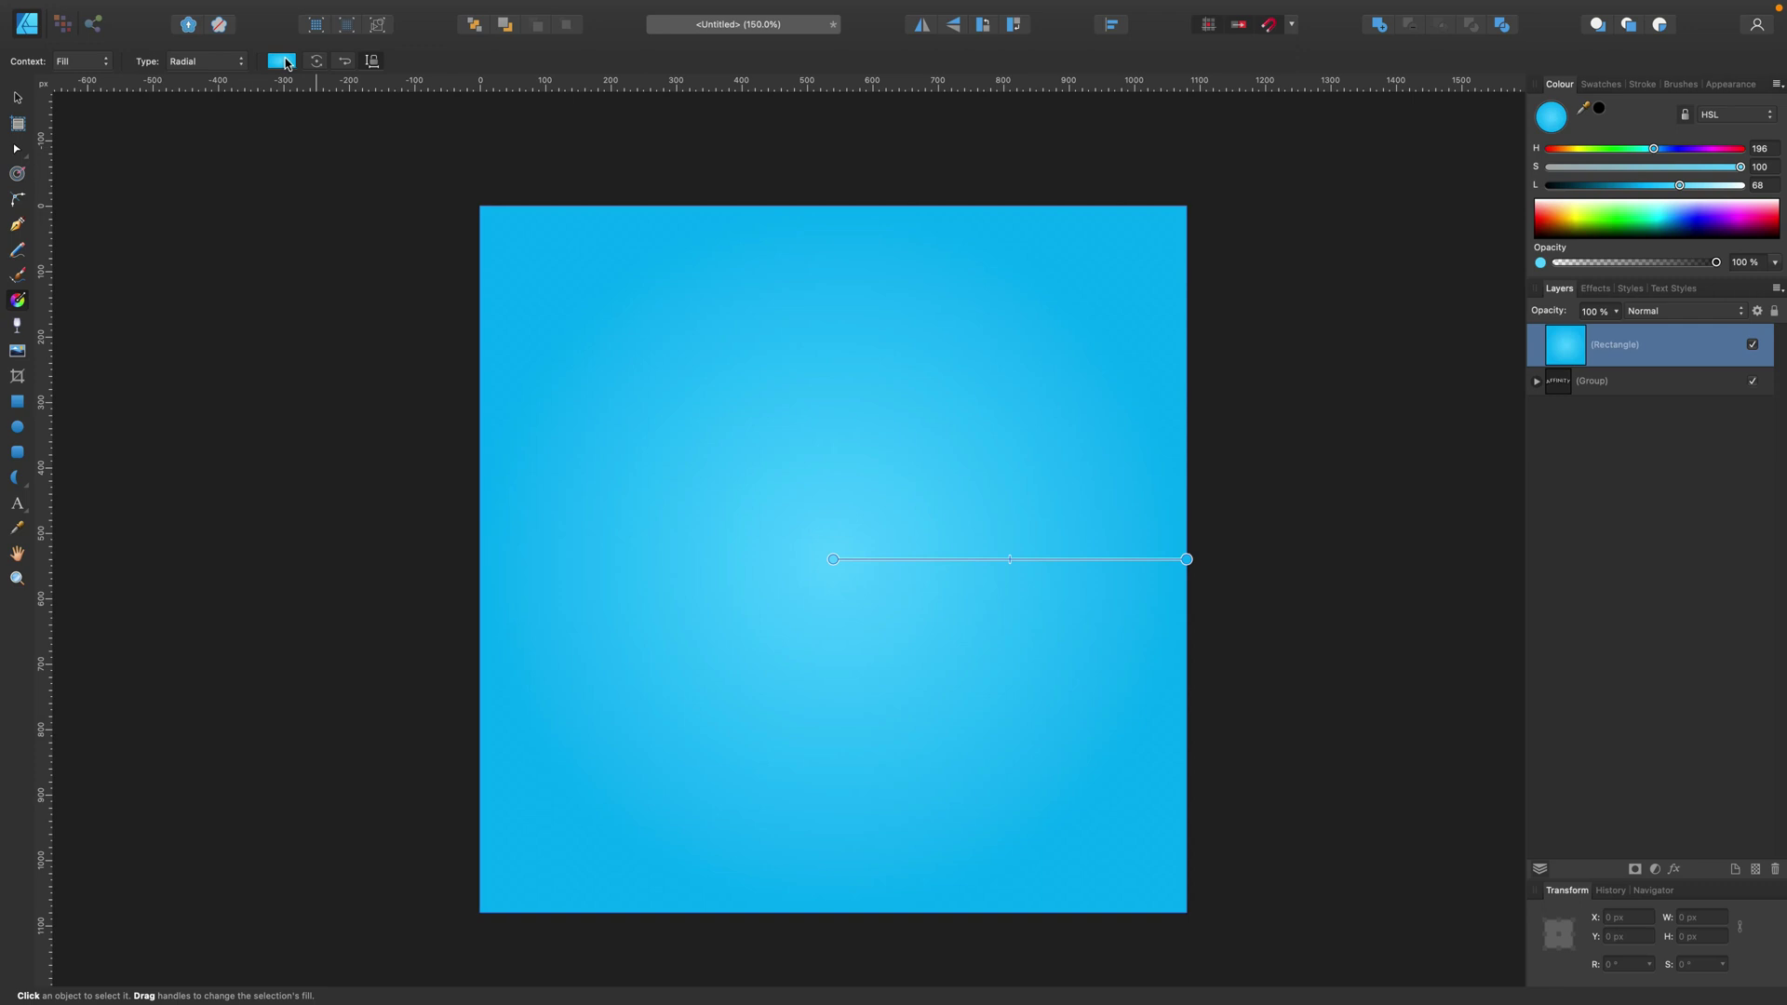
pyautogui.click(284, 61)
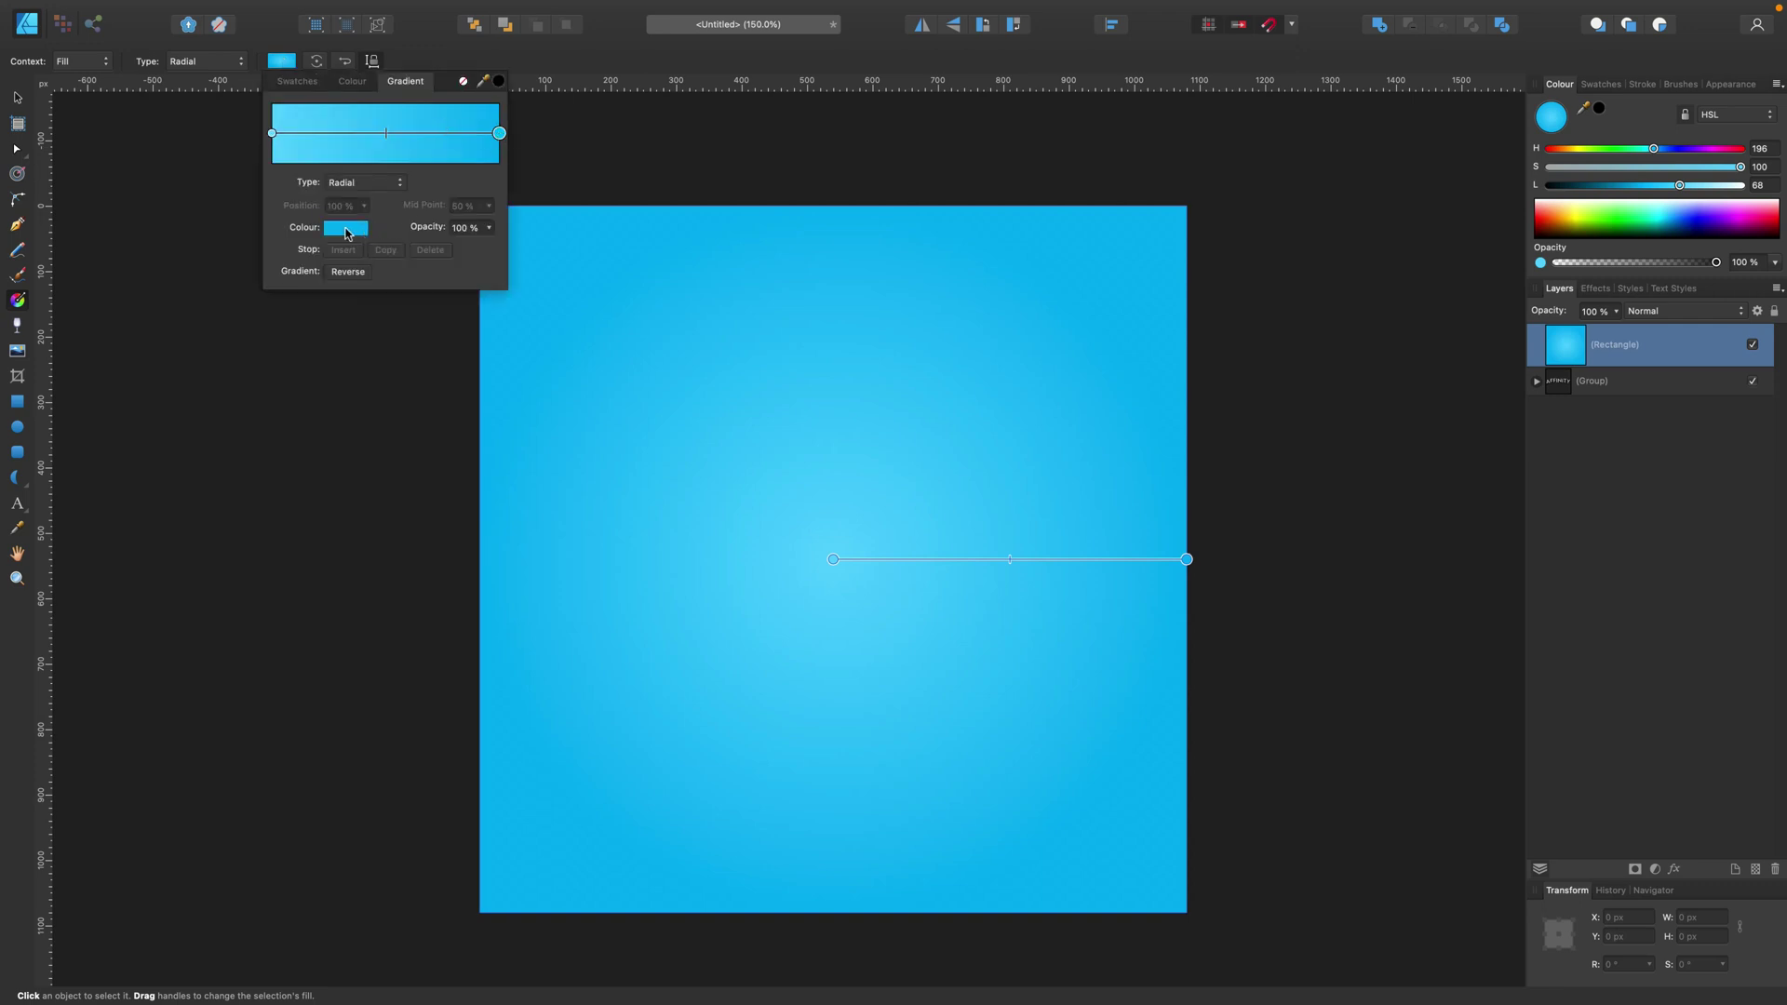
pyautogui.click(346, 229)
pyautogui.click(420, 281)
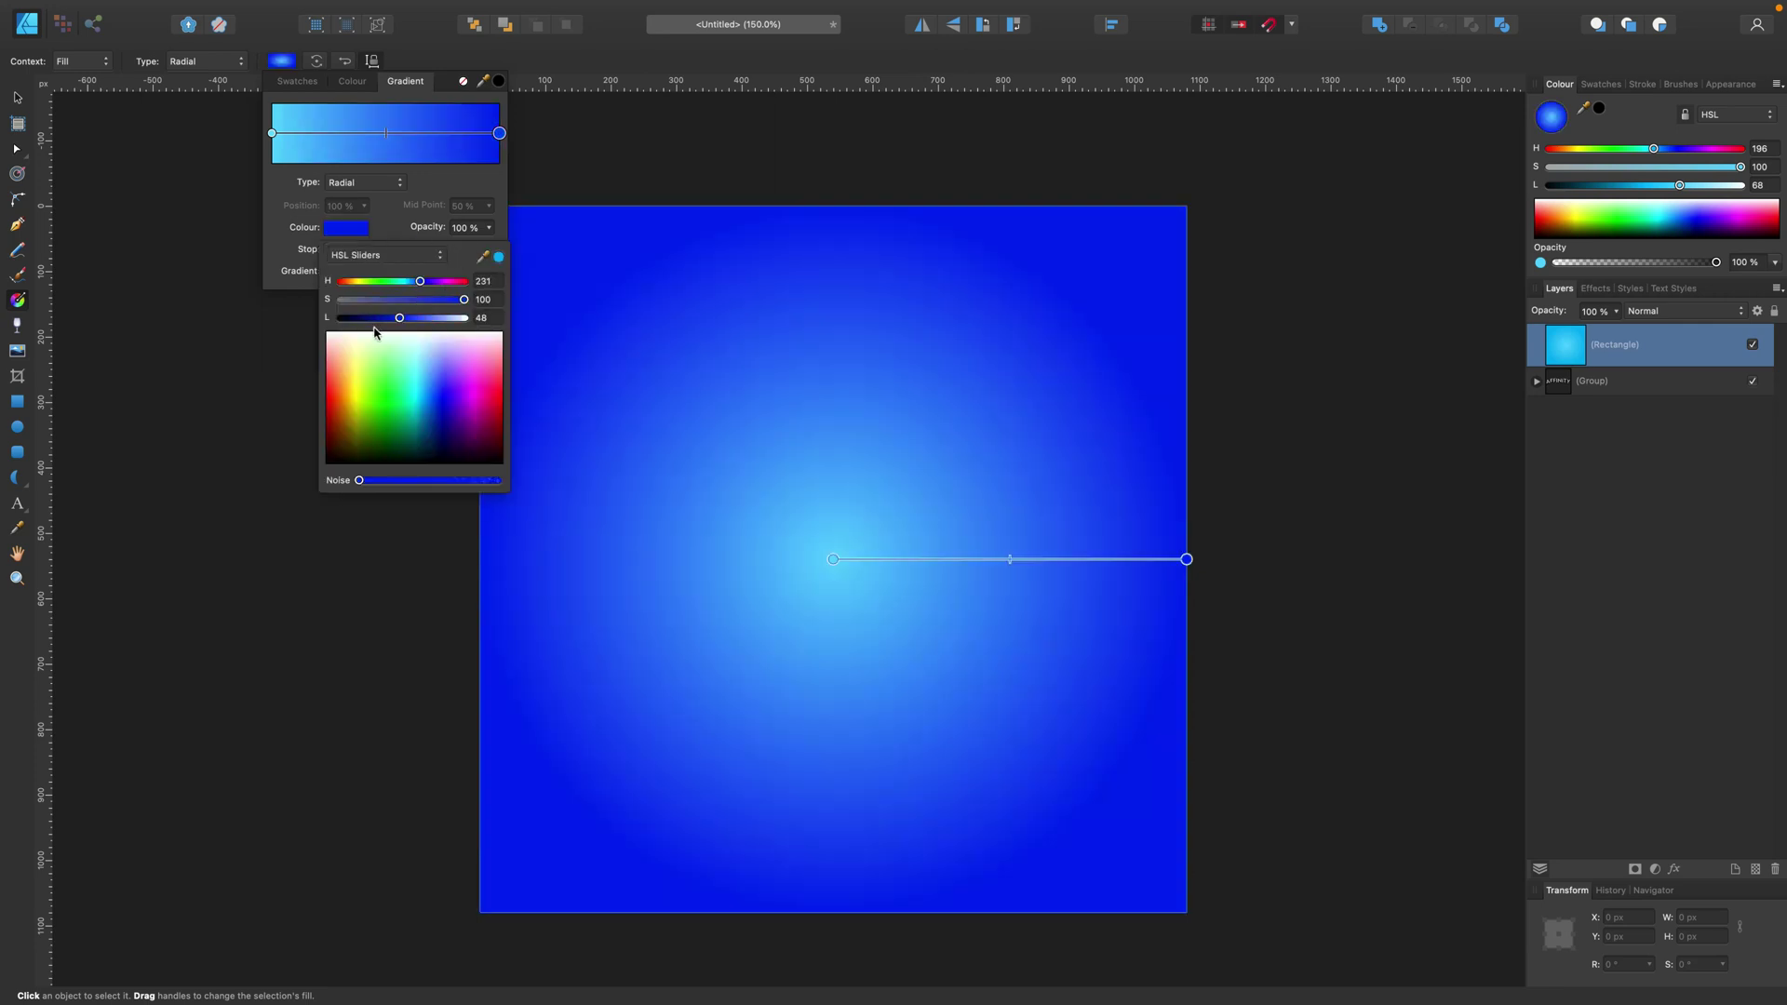
pyautogui.moveTo(388, 324); pyautogui.dragTo(371, 322)
# - Send the gradient square behind the AFFINITY text
pyautogui.moveTo(397, 480); pyautogui.dragTo(395, 480)
pyautogui.press('v')
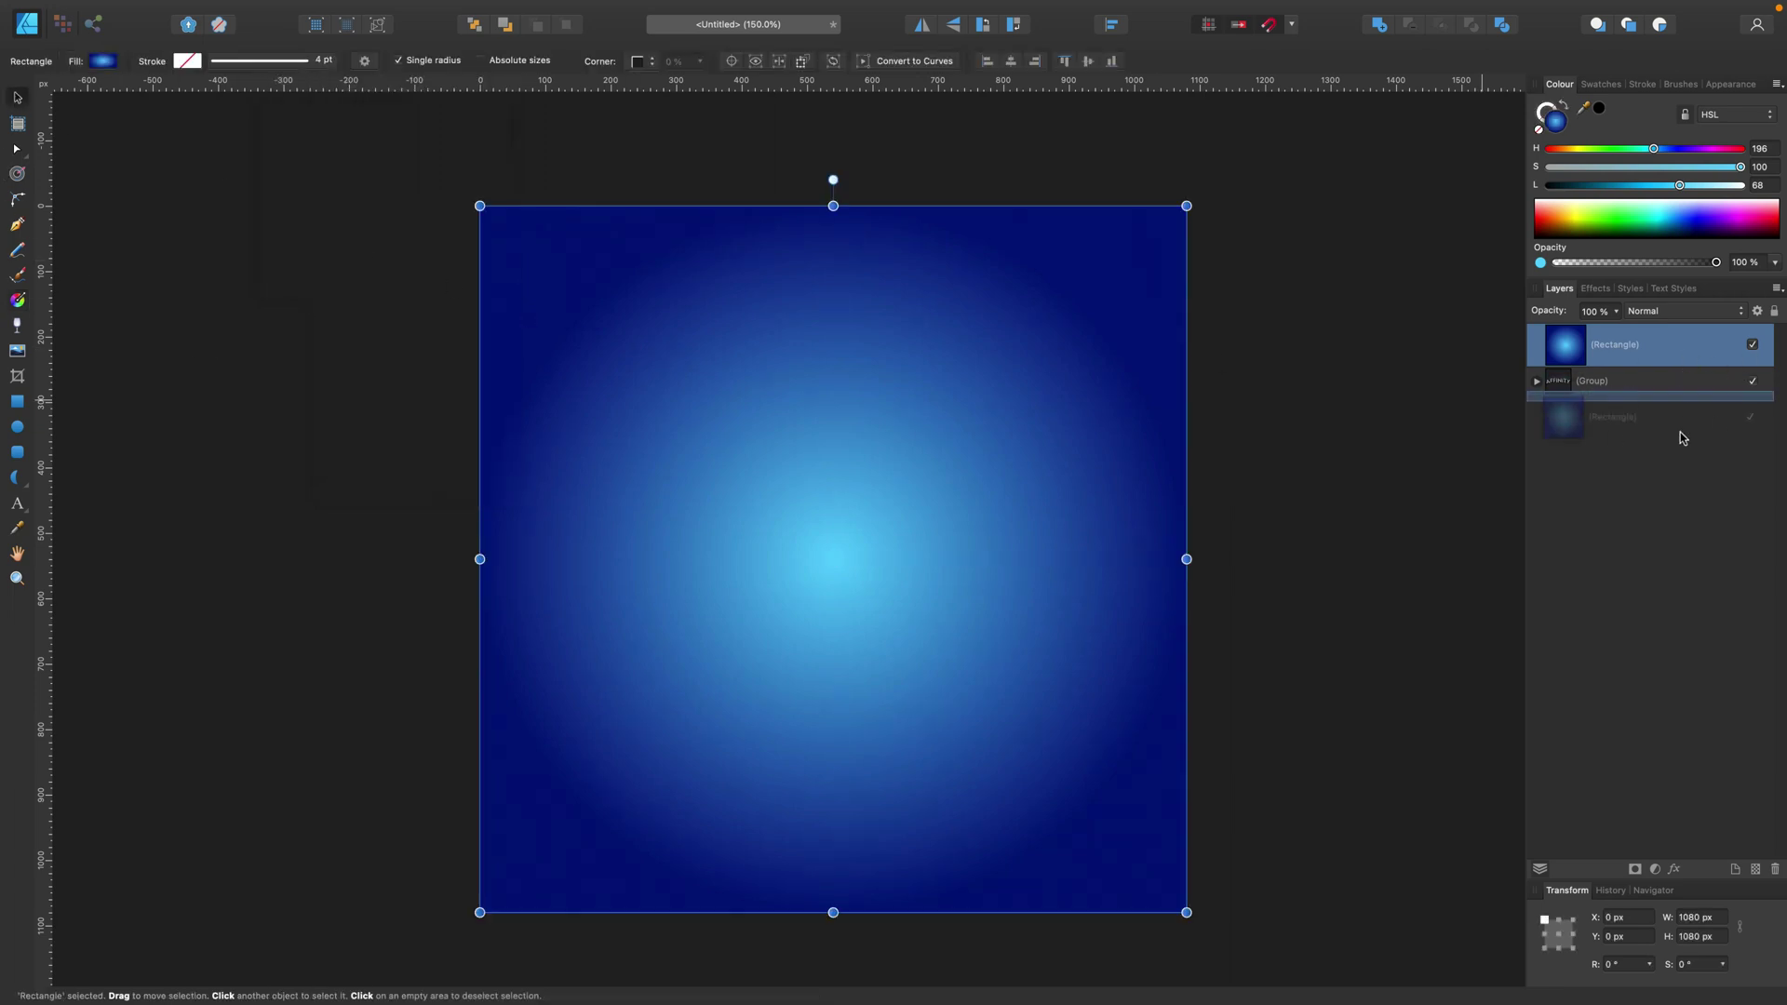
pyautogui.press('super+bracketleft')
# - Give the AFFINITY group an Overlay outer shadow: 270°, 9.5 px radius, 16.4 px offset
pyautogui.click(1686, 344)
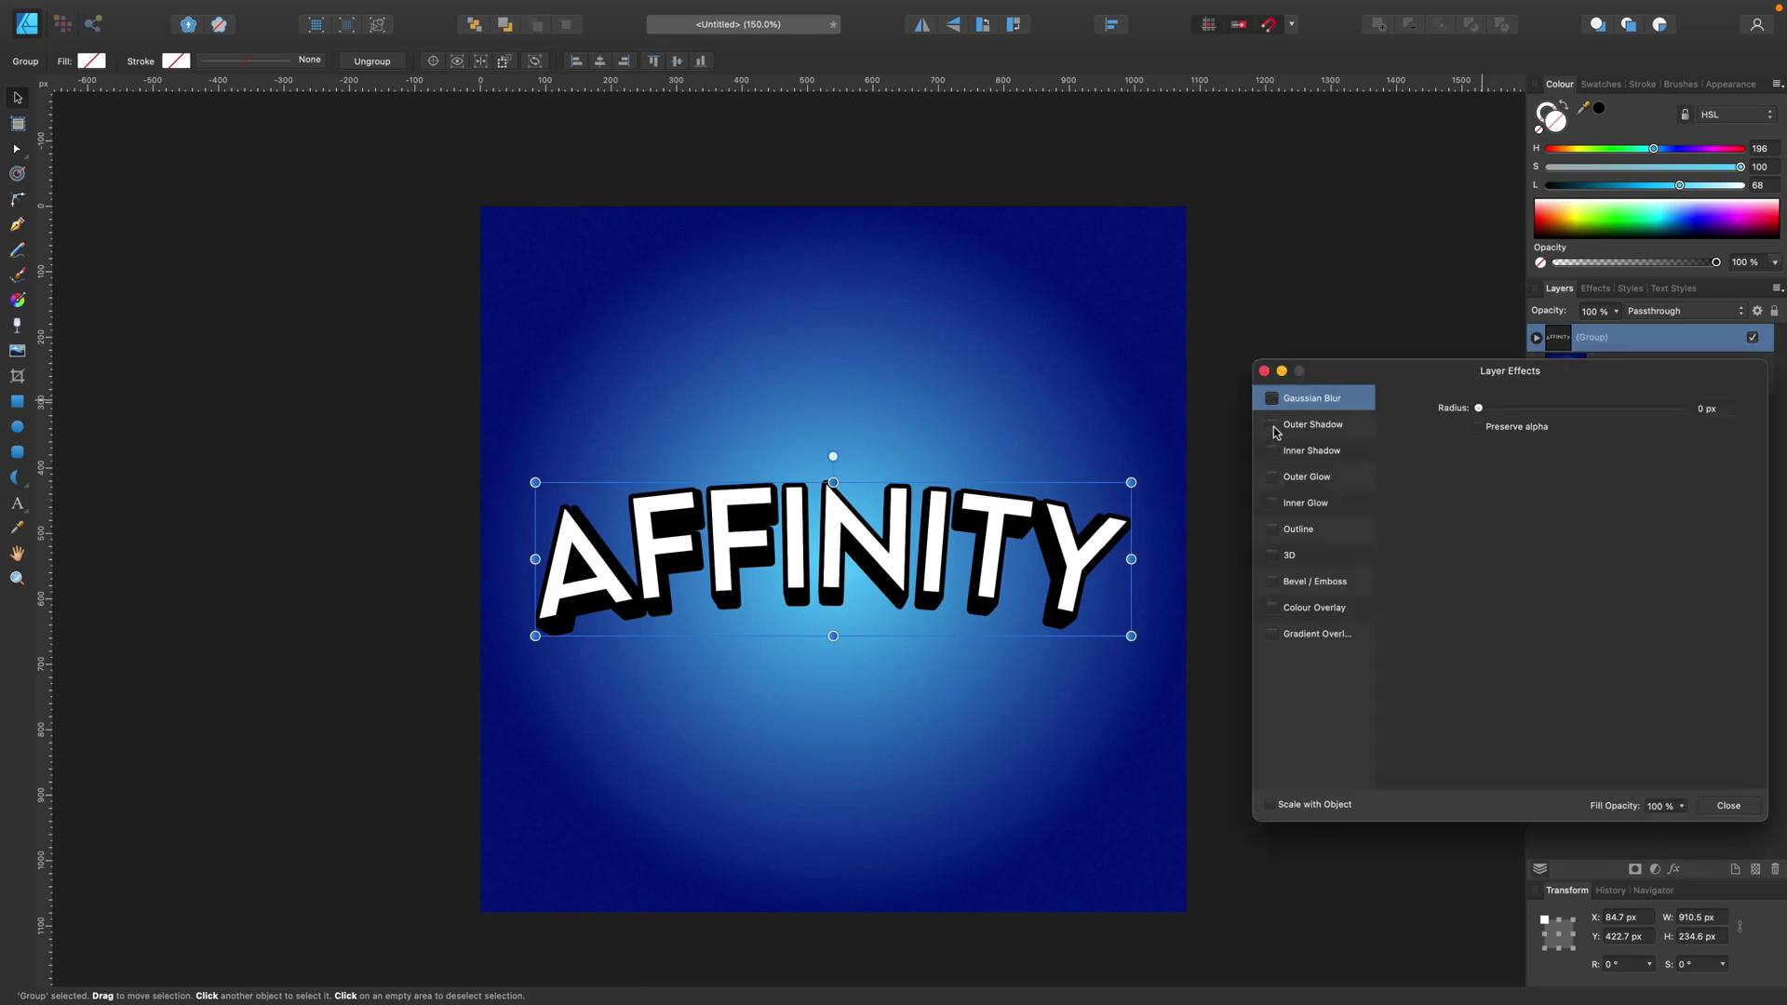
pyautogui.click(1272, 426)
pyautogui.moveTo(1514, 578); pyautogui.dragTo(1502, 586)
pyautogui.moveTo(1500, 452); pyautogui.dragTo(1581, 480)
pyautogui.click(1519, 409)
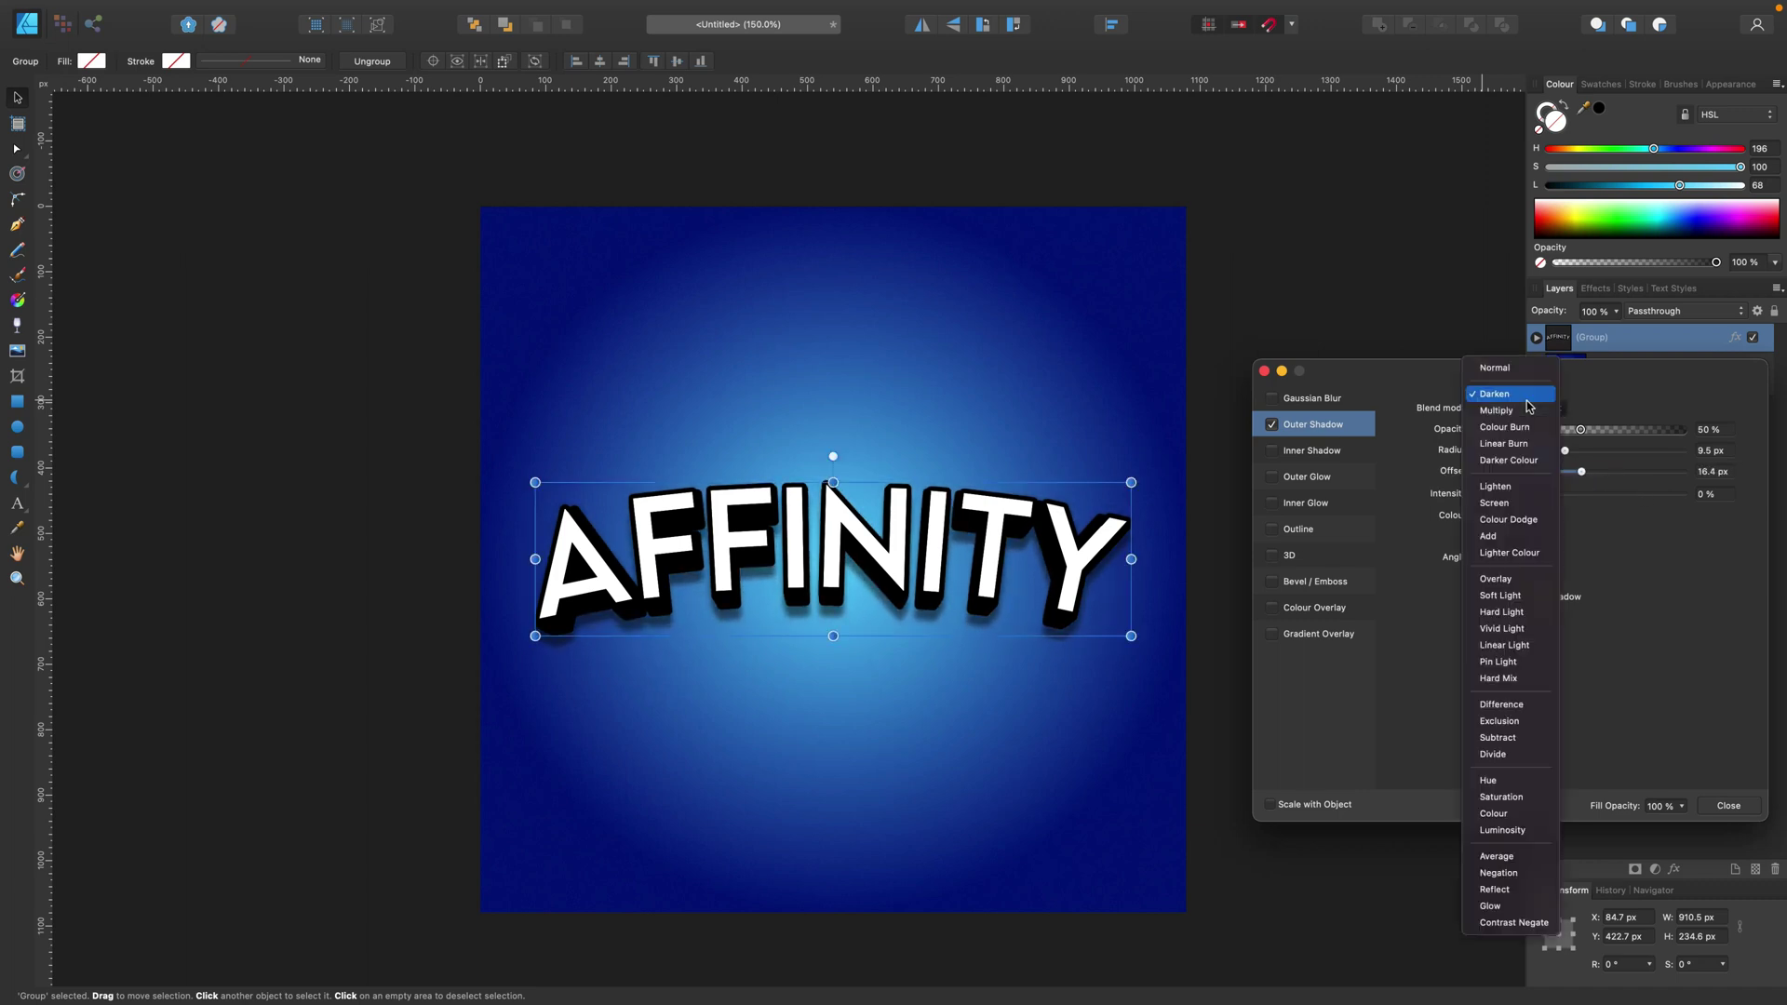
pyautogui.click(1509, 581)
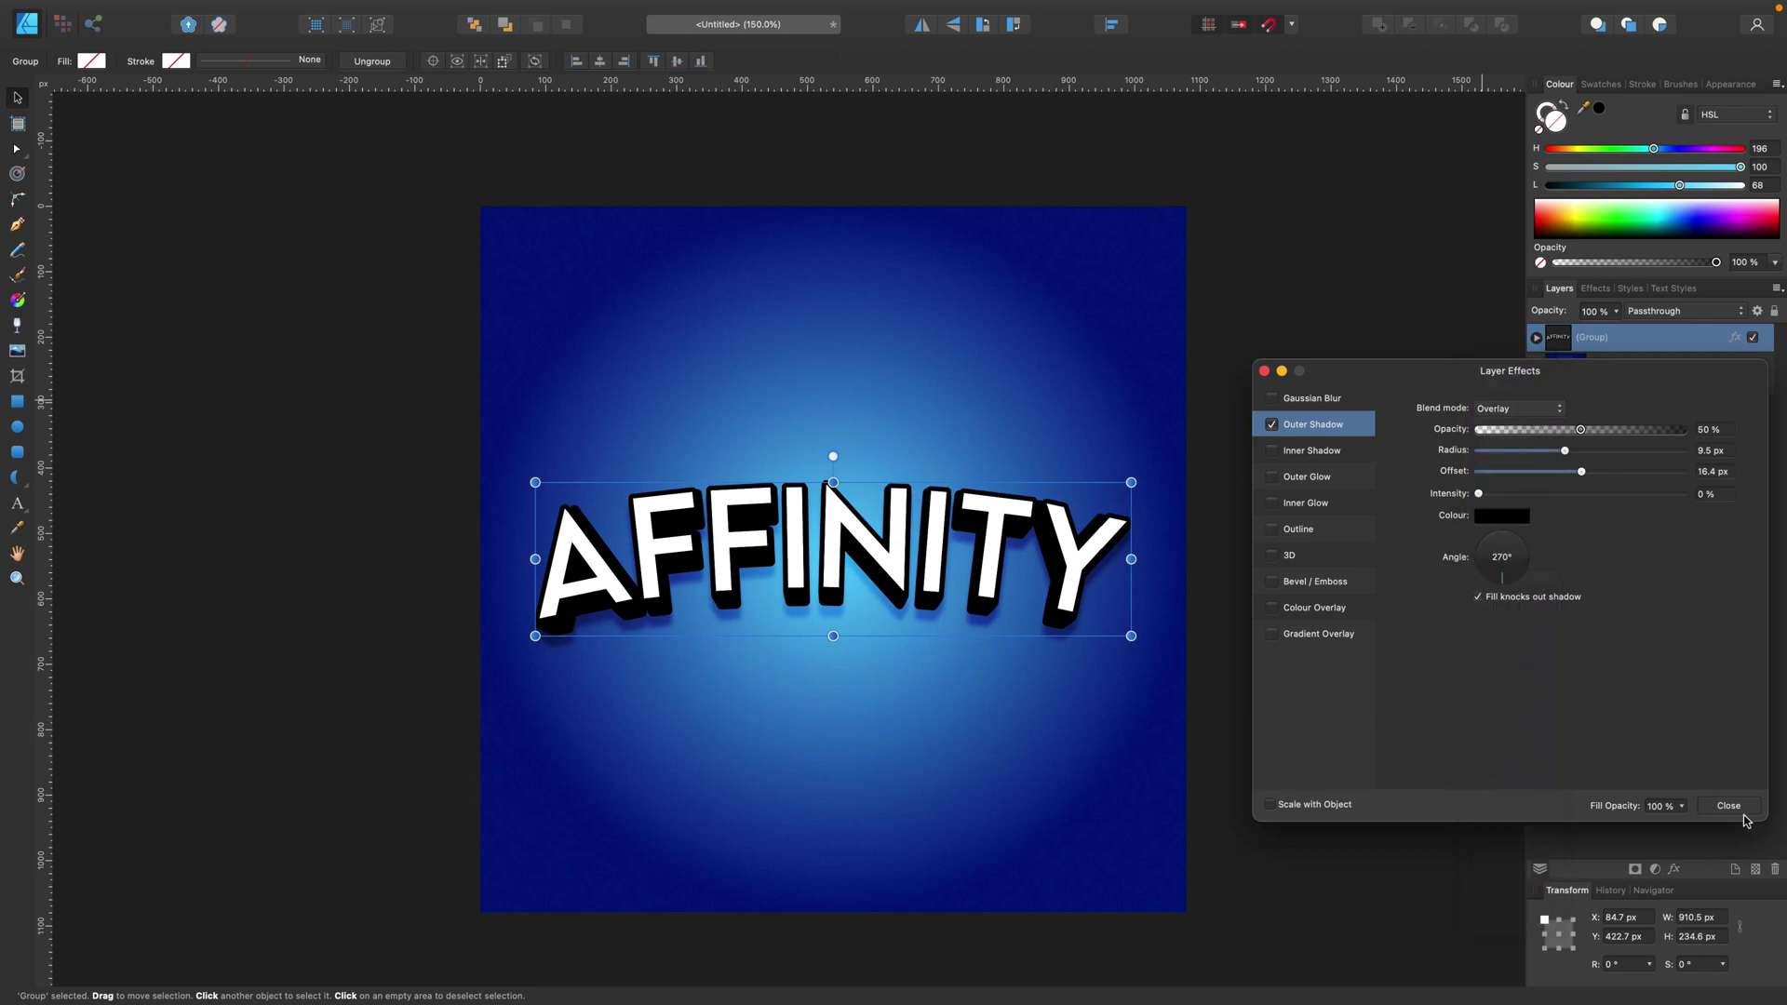
pyautogui.click(1728, 806)
pyautogui.click(1350, 495)
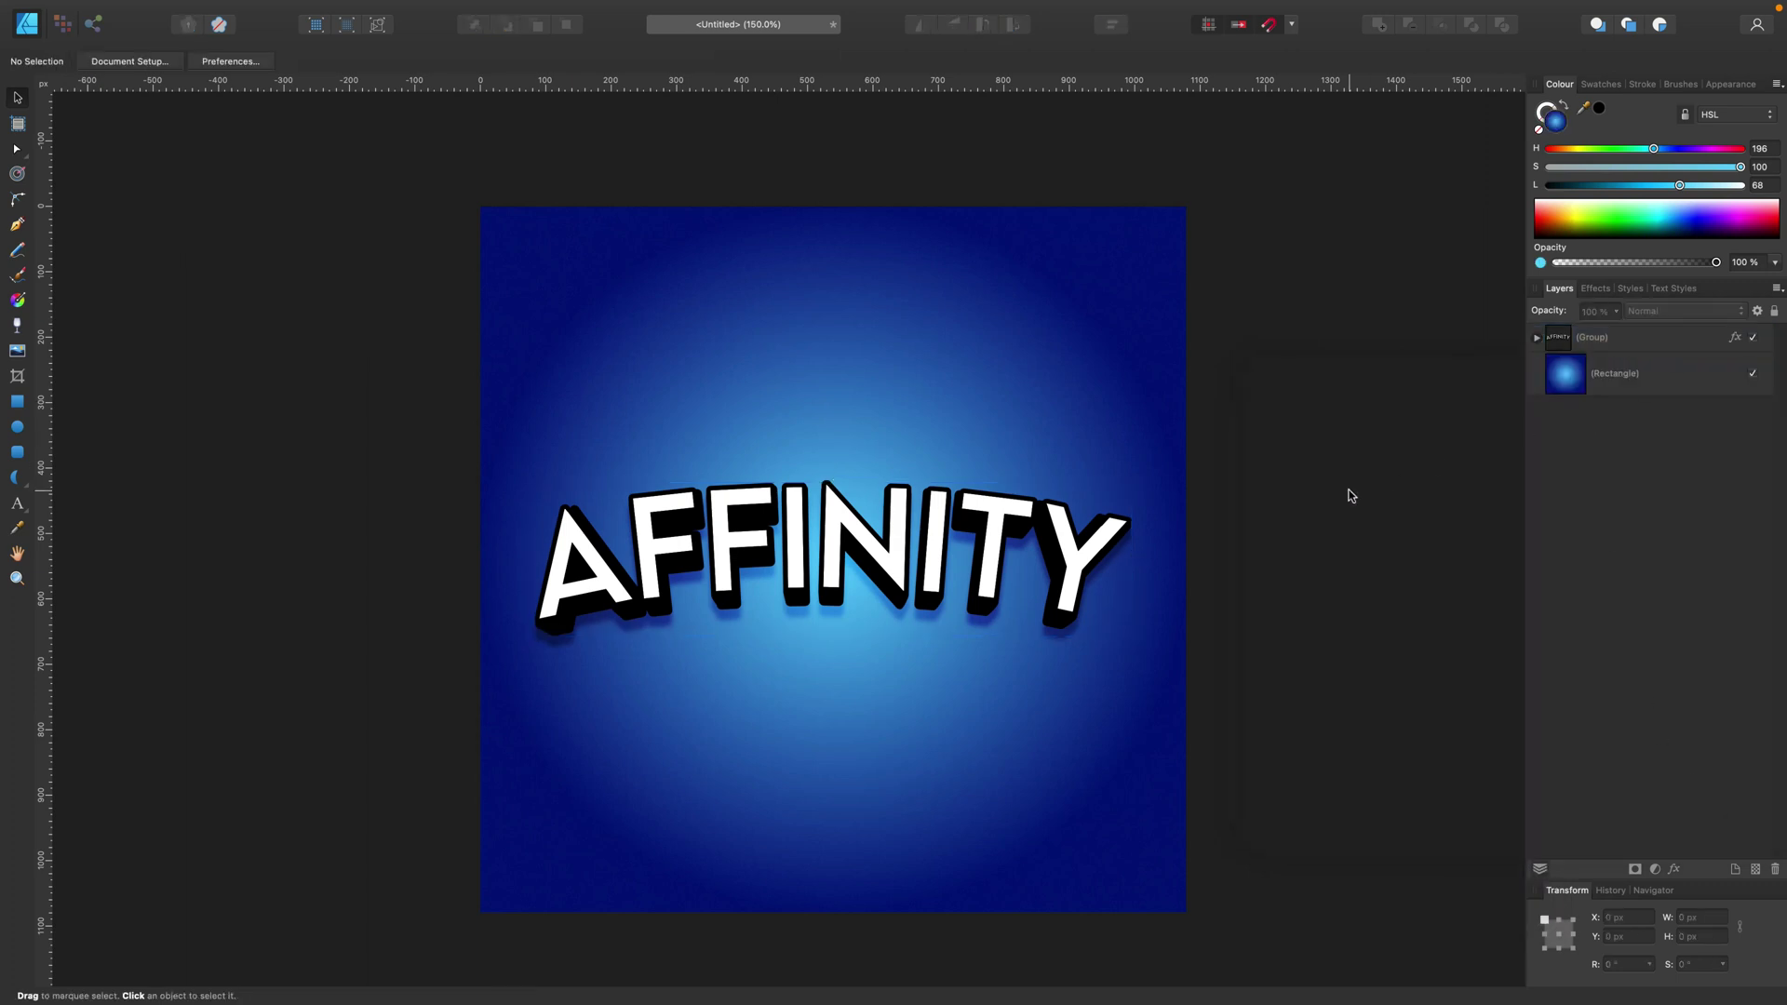
pyautogui.scroll(2, 1349, 495)
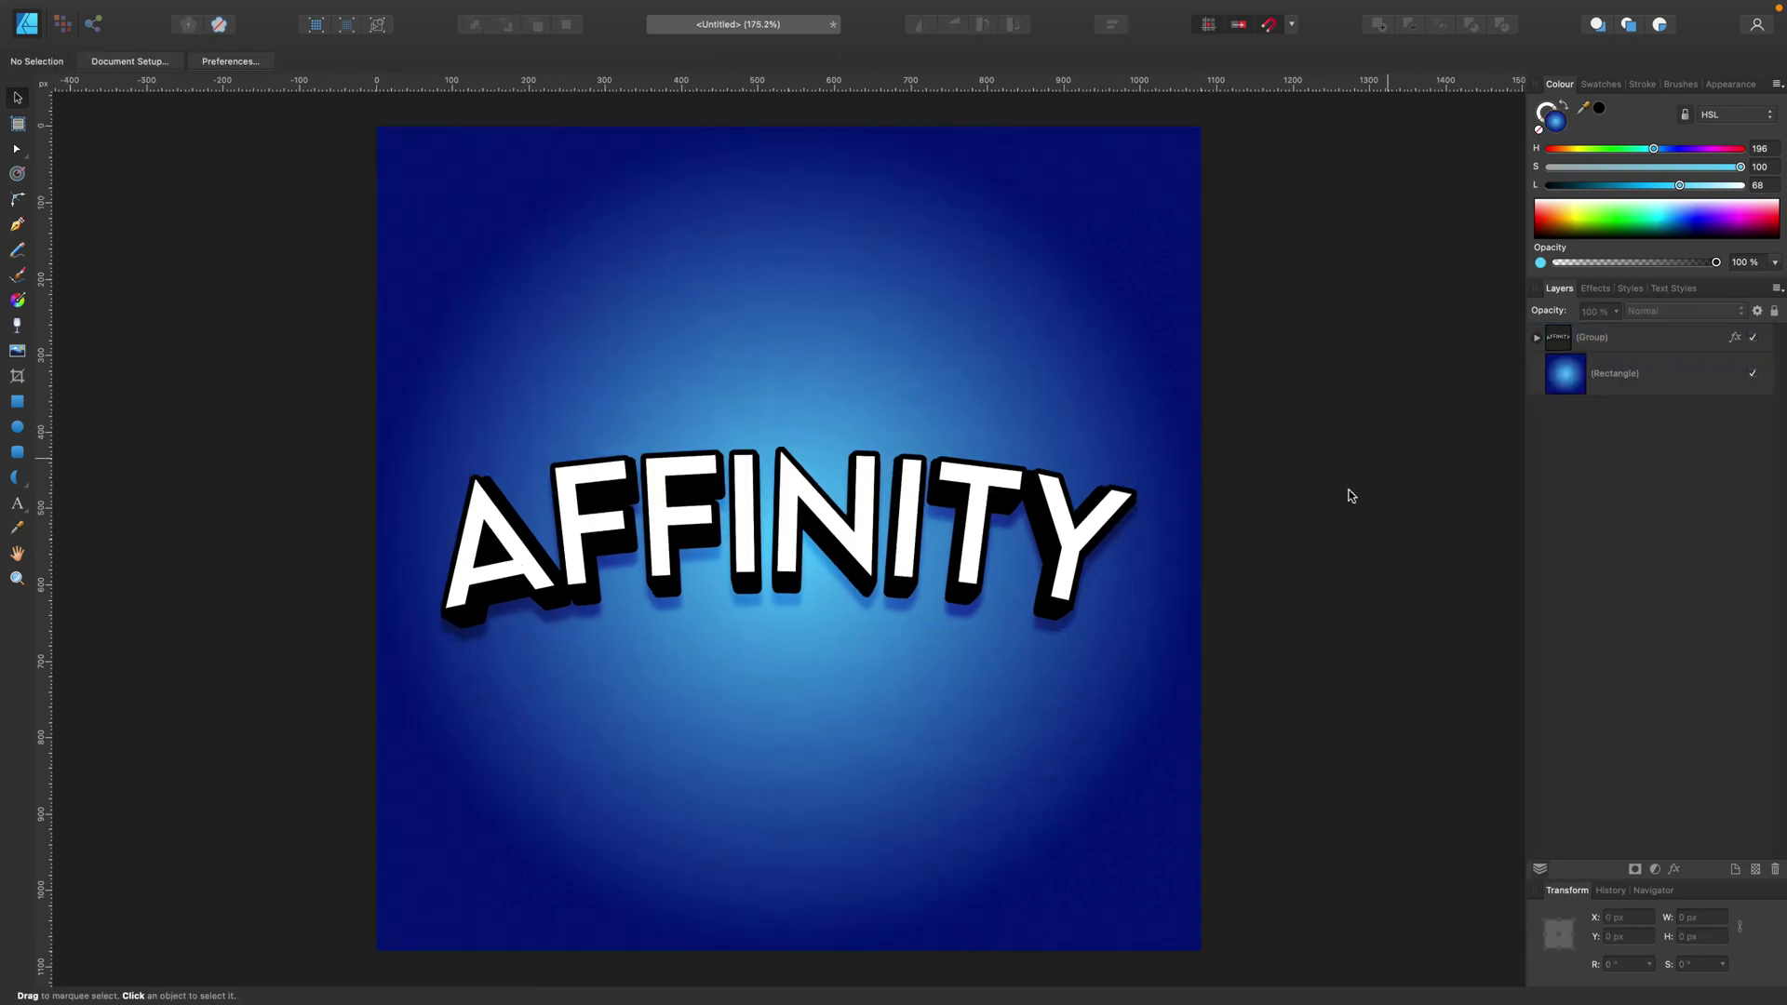